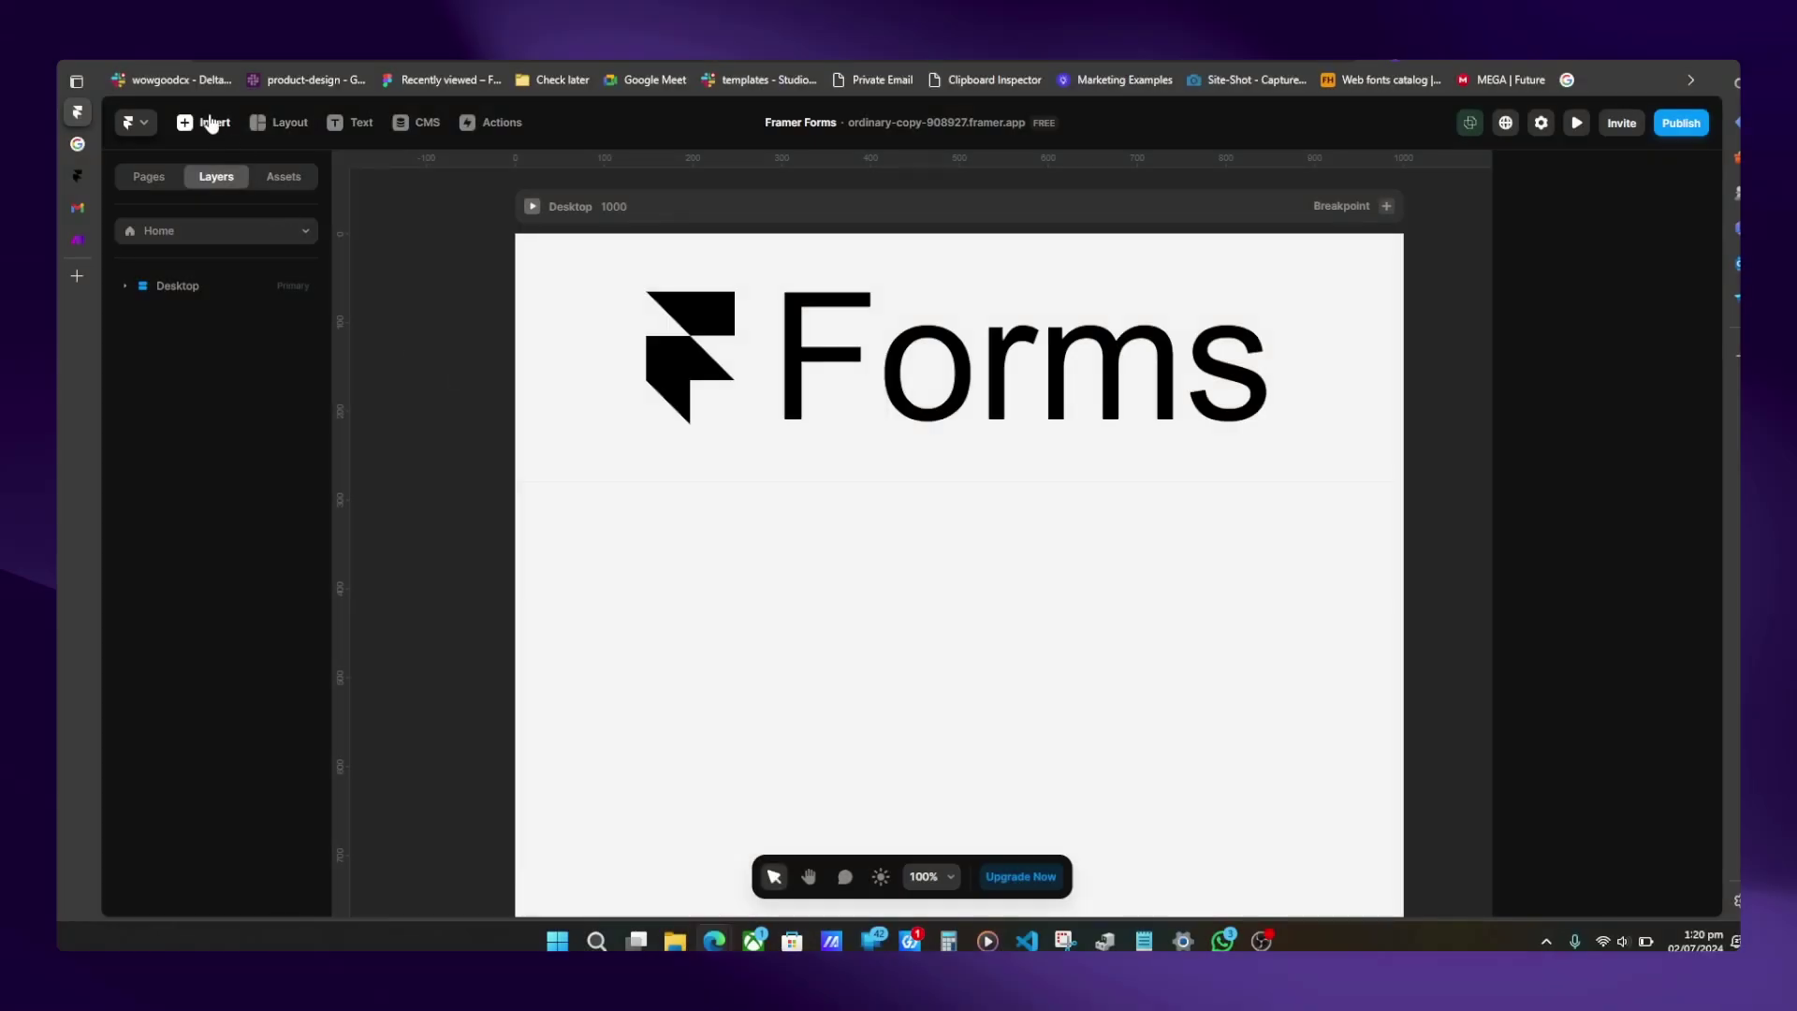
- Drag the Form Builder below the logo to add Name, Email, Location fields and a Submit button
click(213, 125)
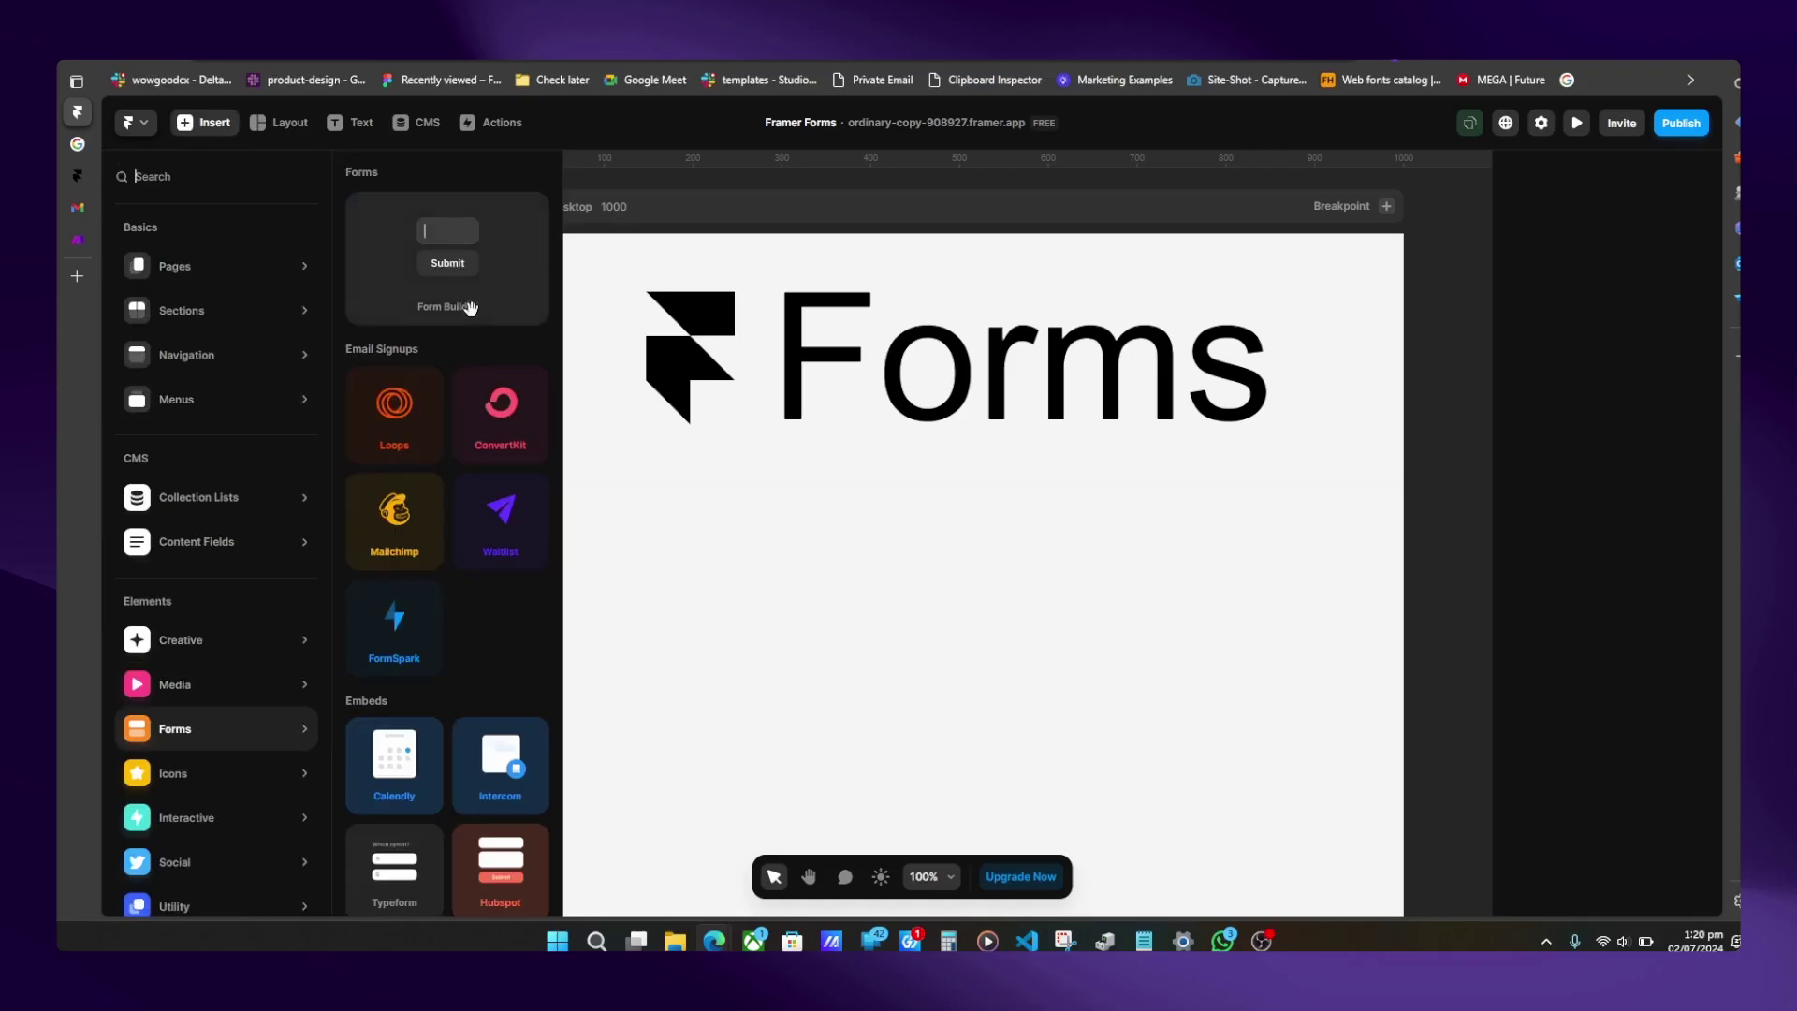
drag(620, 150, 941, 644)
scroll(941, 644, down, 1)
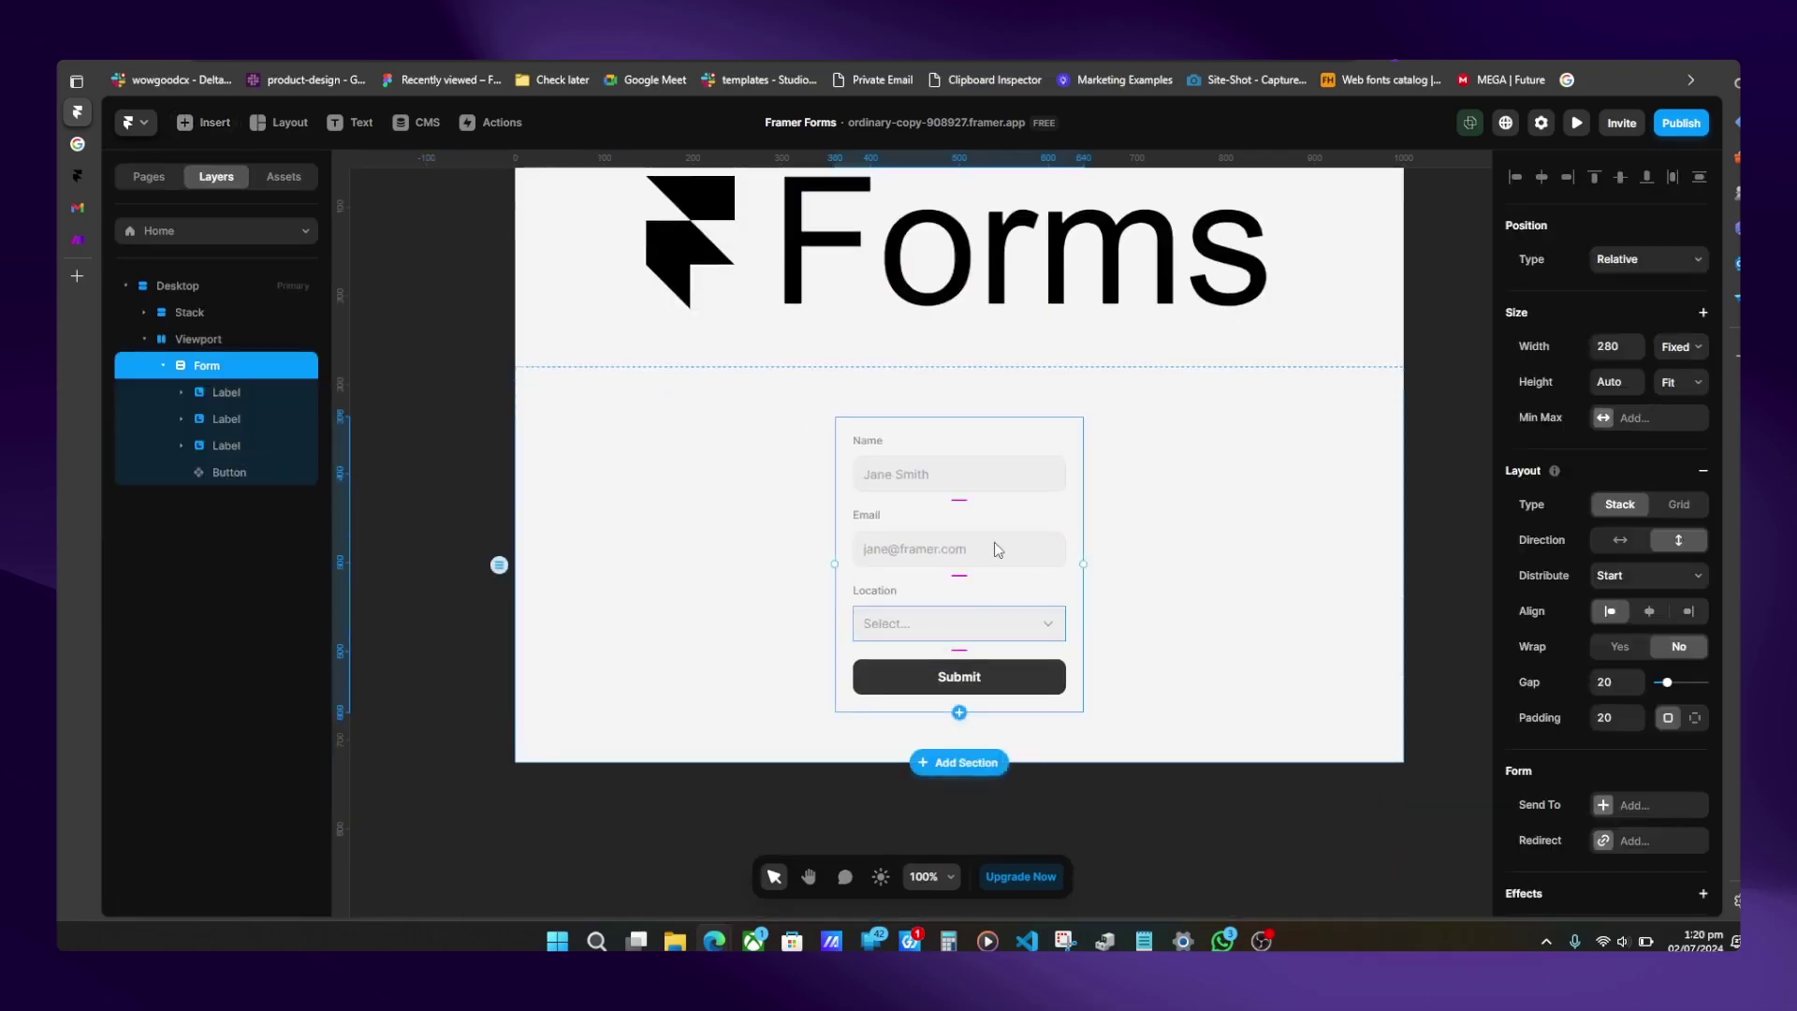
- Add a Radio group with Options 1–3 and a Subscribe to Newsletter checkbox above Submit
click(944, 452)
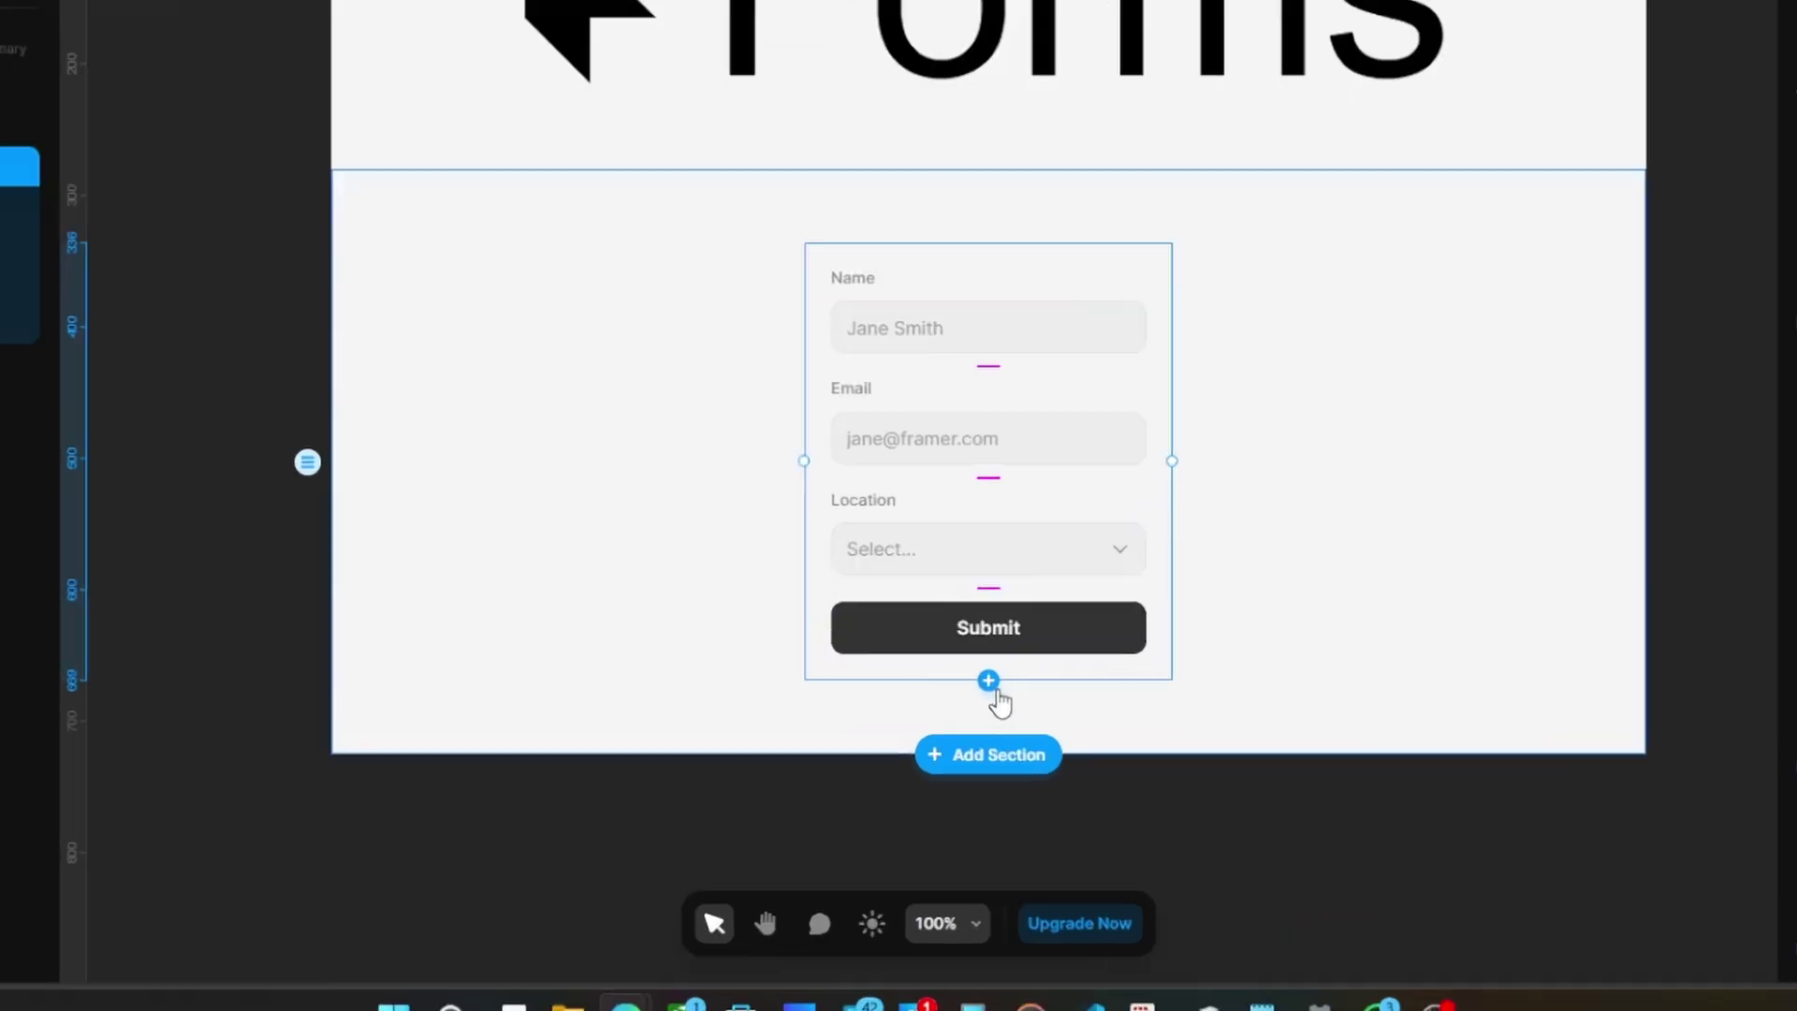
click(960, 713)
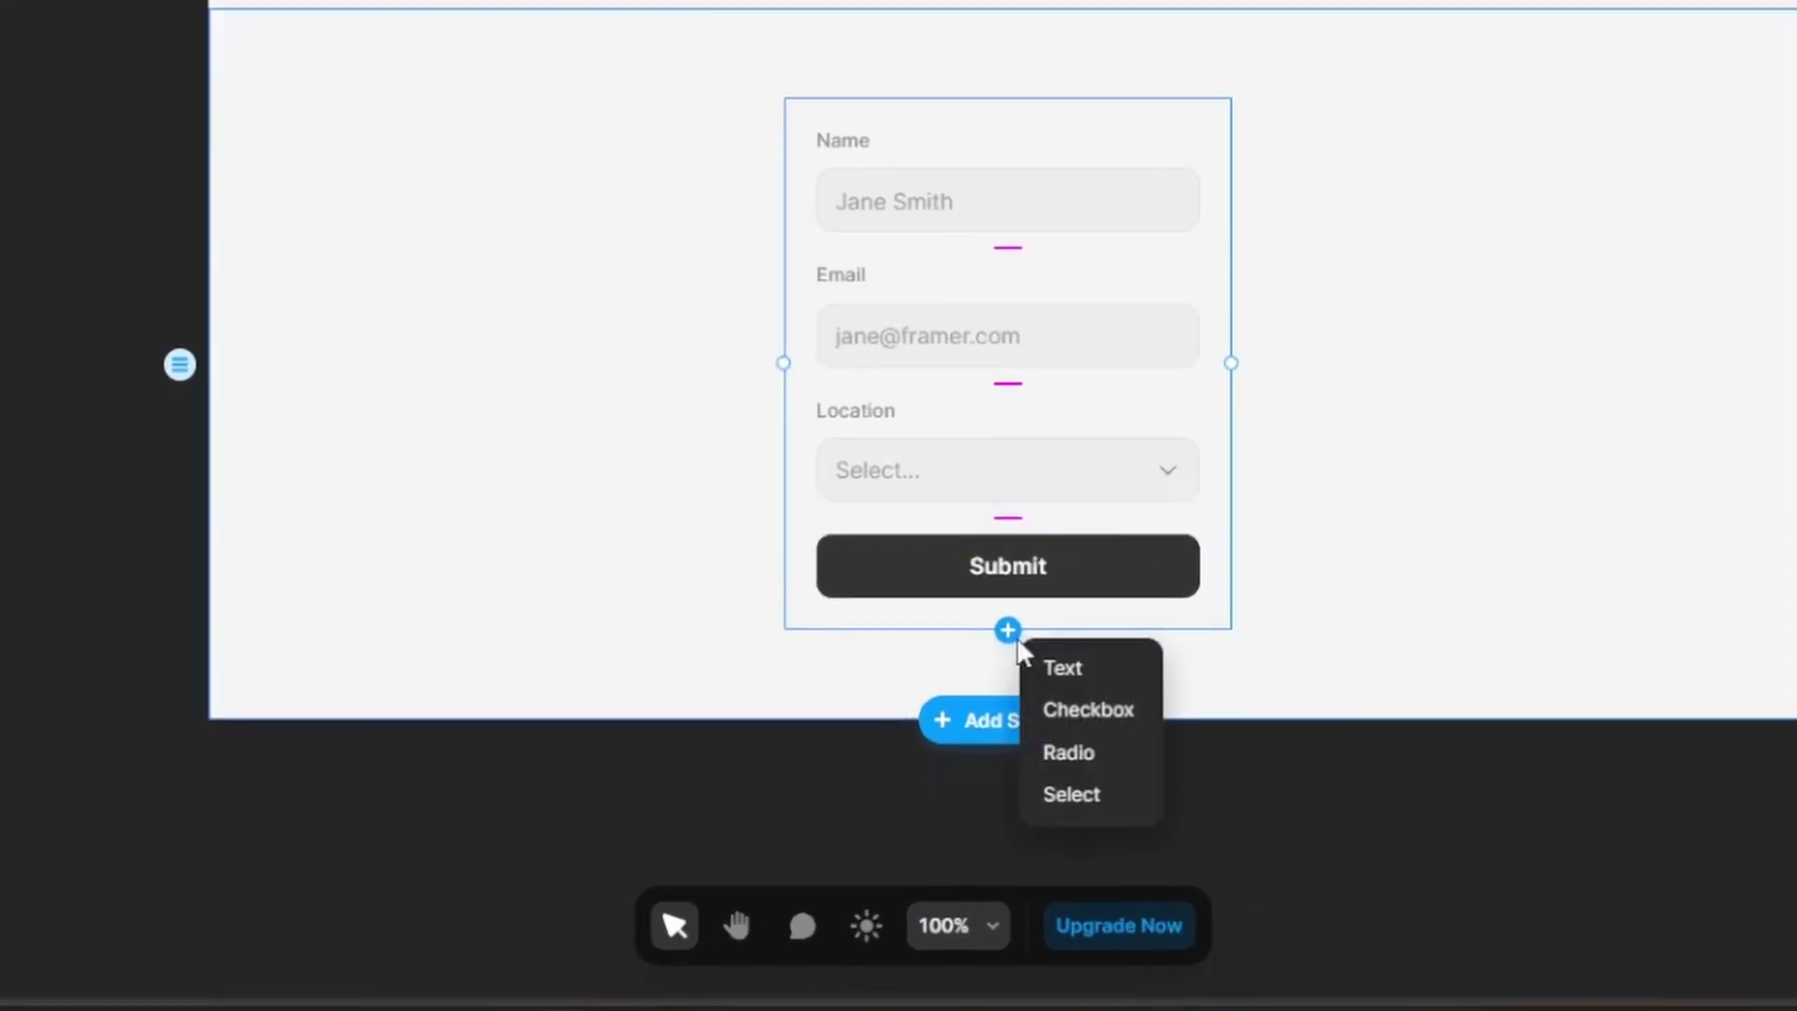
click(1081, 744)
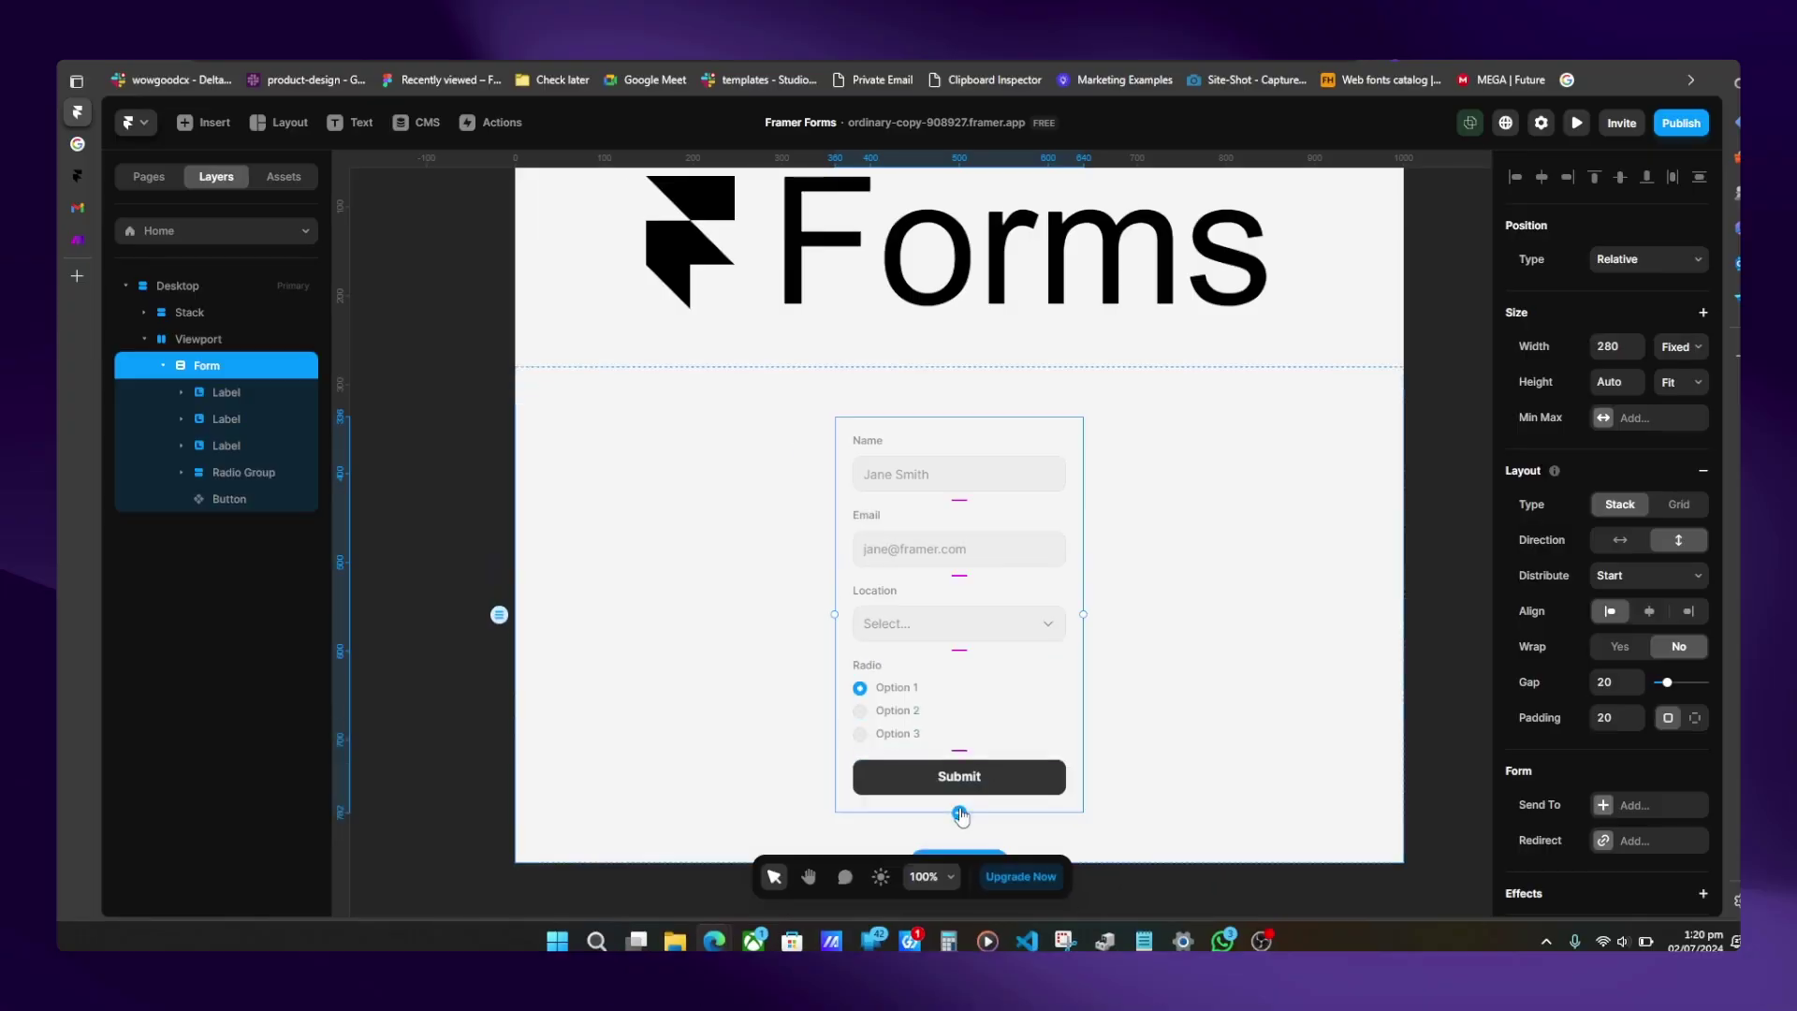
click(958, 814)
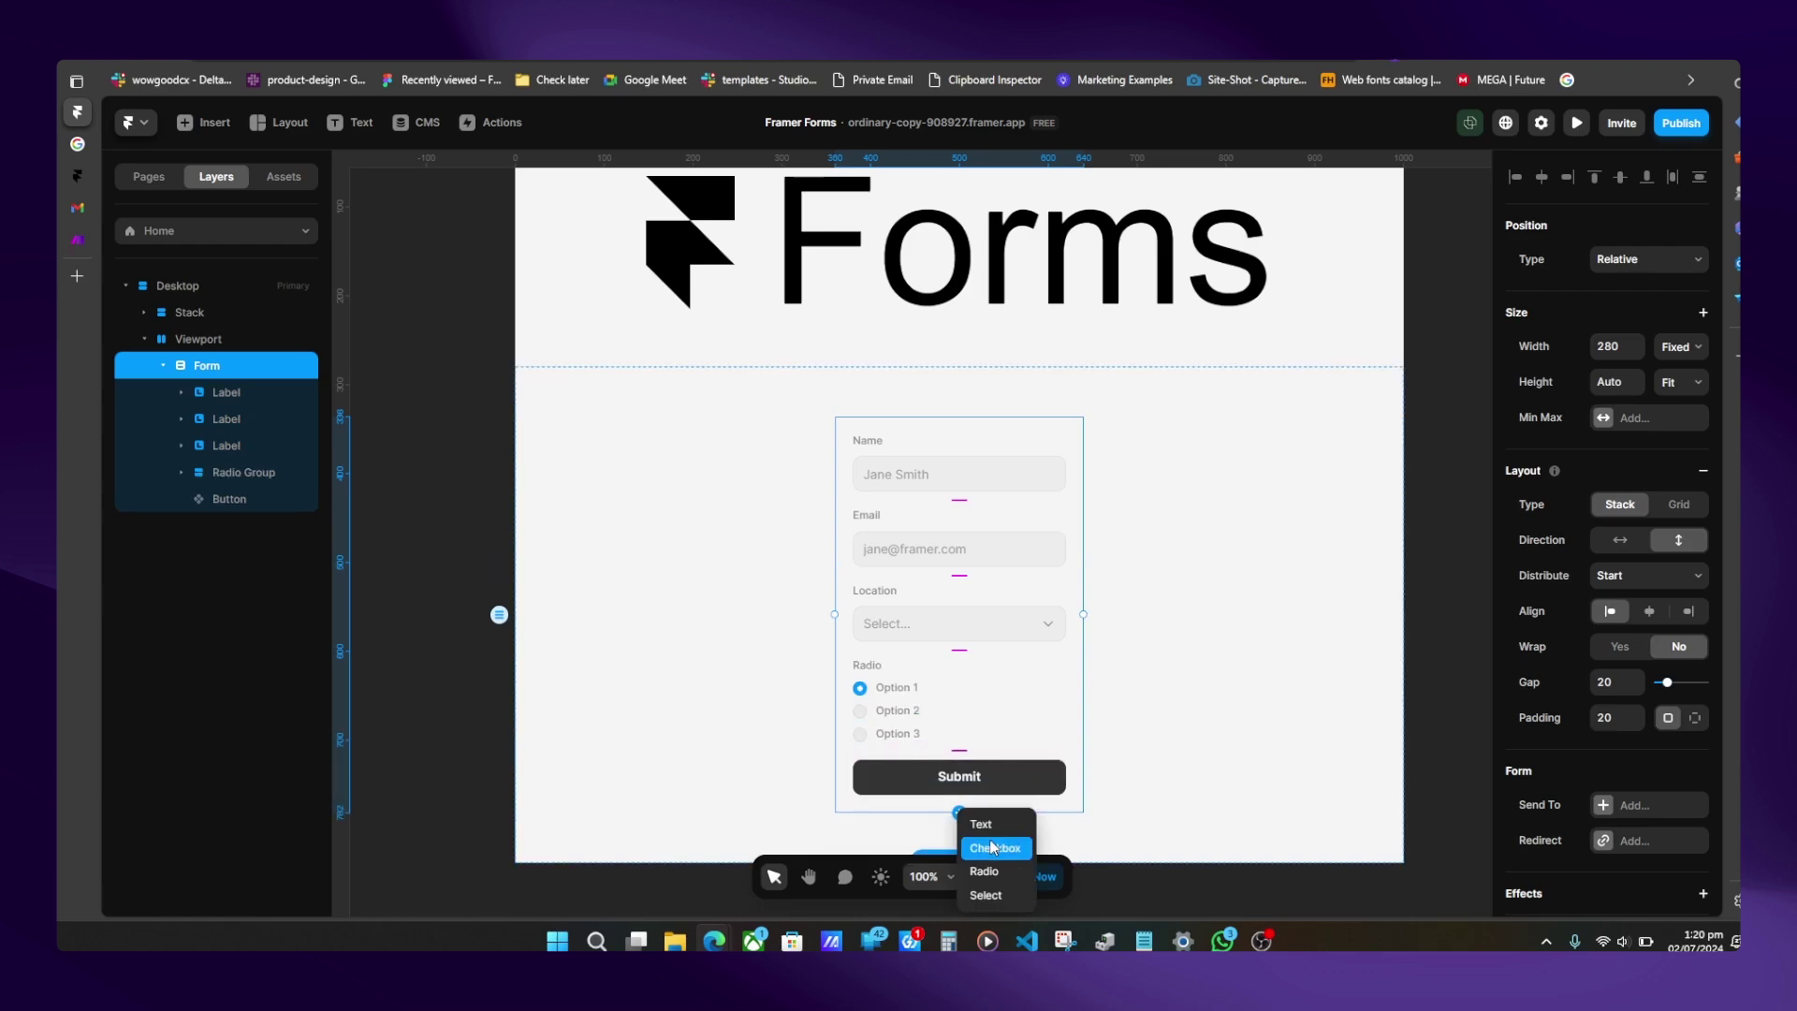
click(994, 843)
- Look at the Send To submission destinations and dismiss the menu without adding one
scroll(994, 841, down, 1)
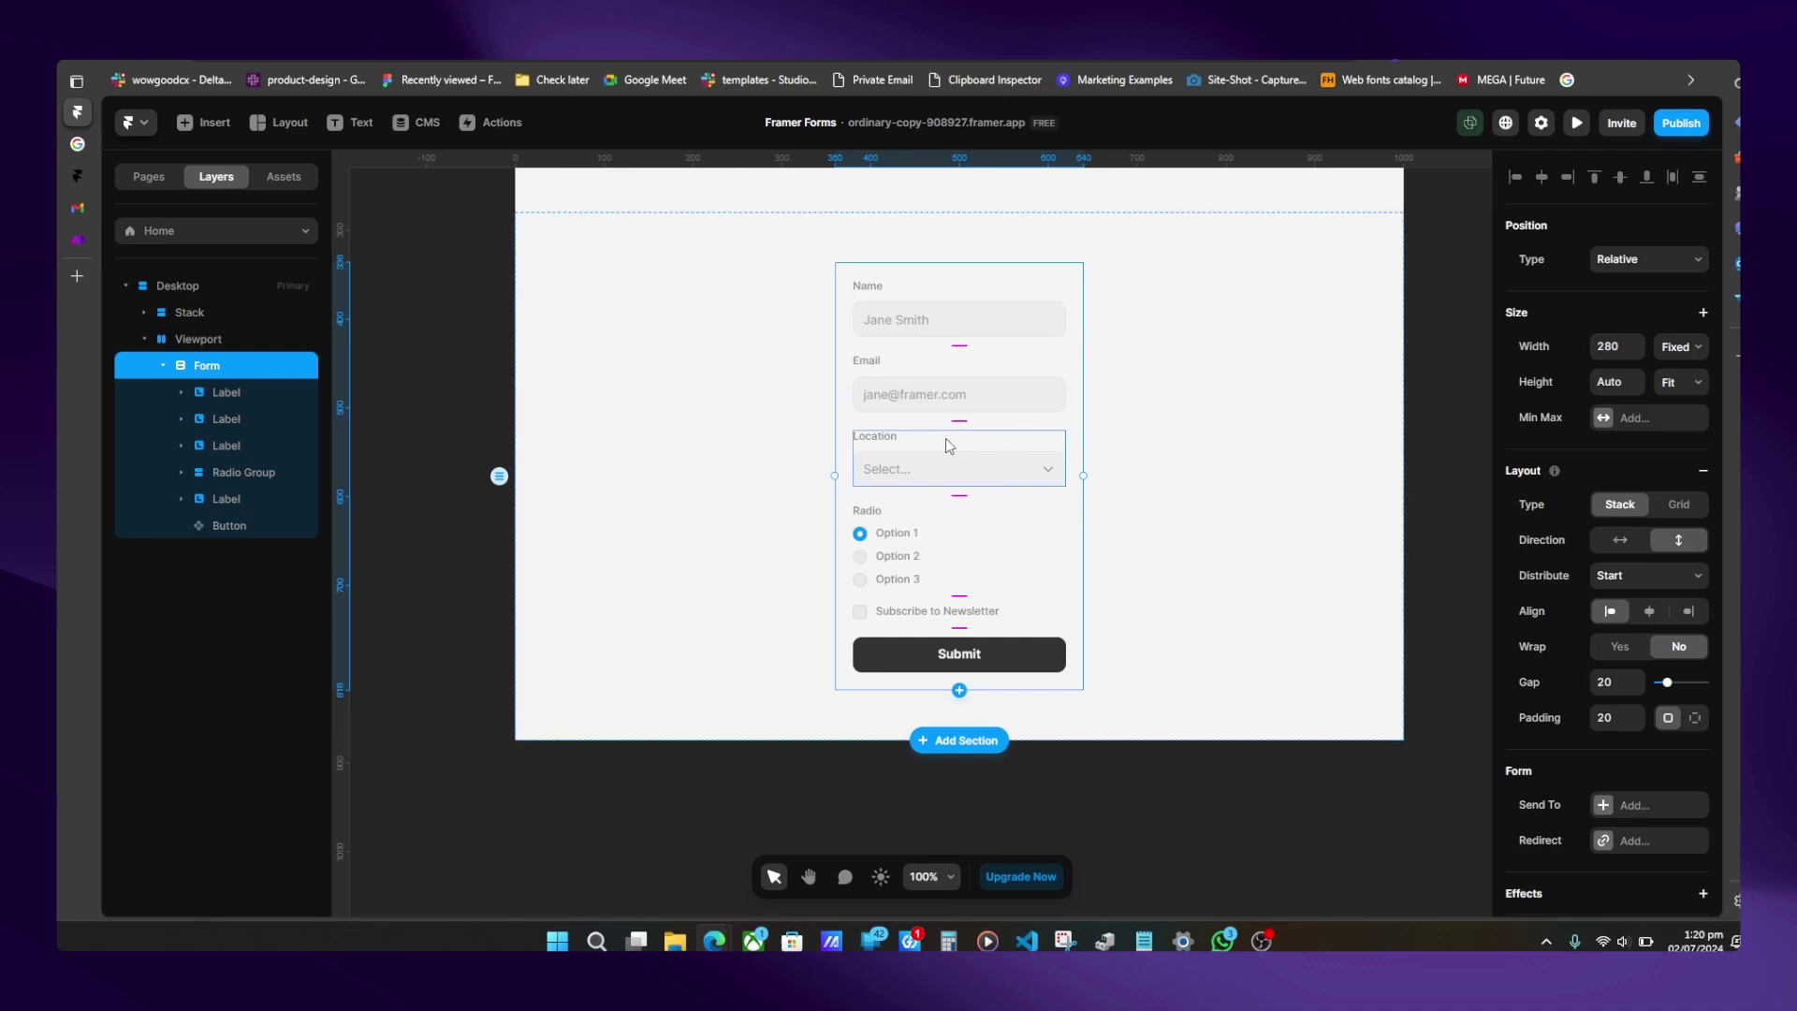
click(1604, 805)
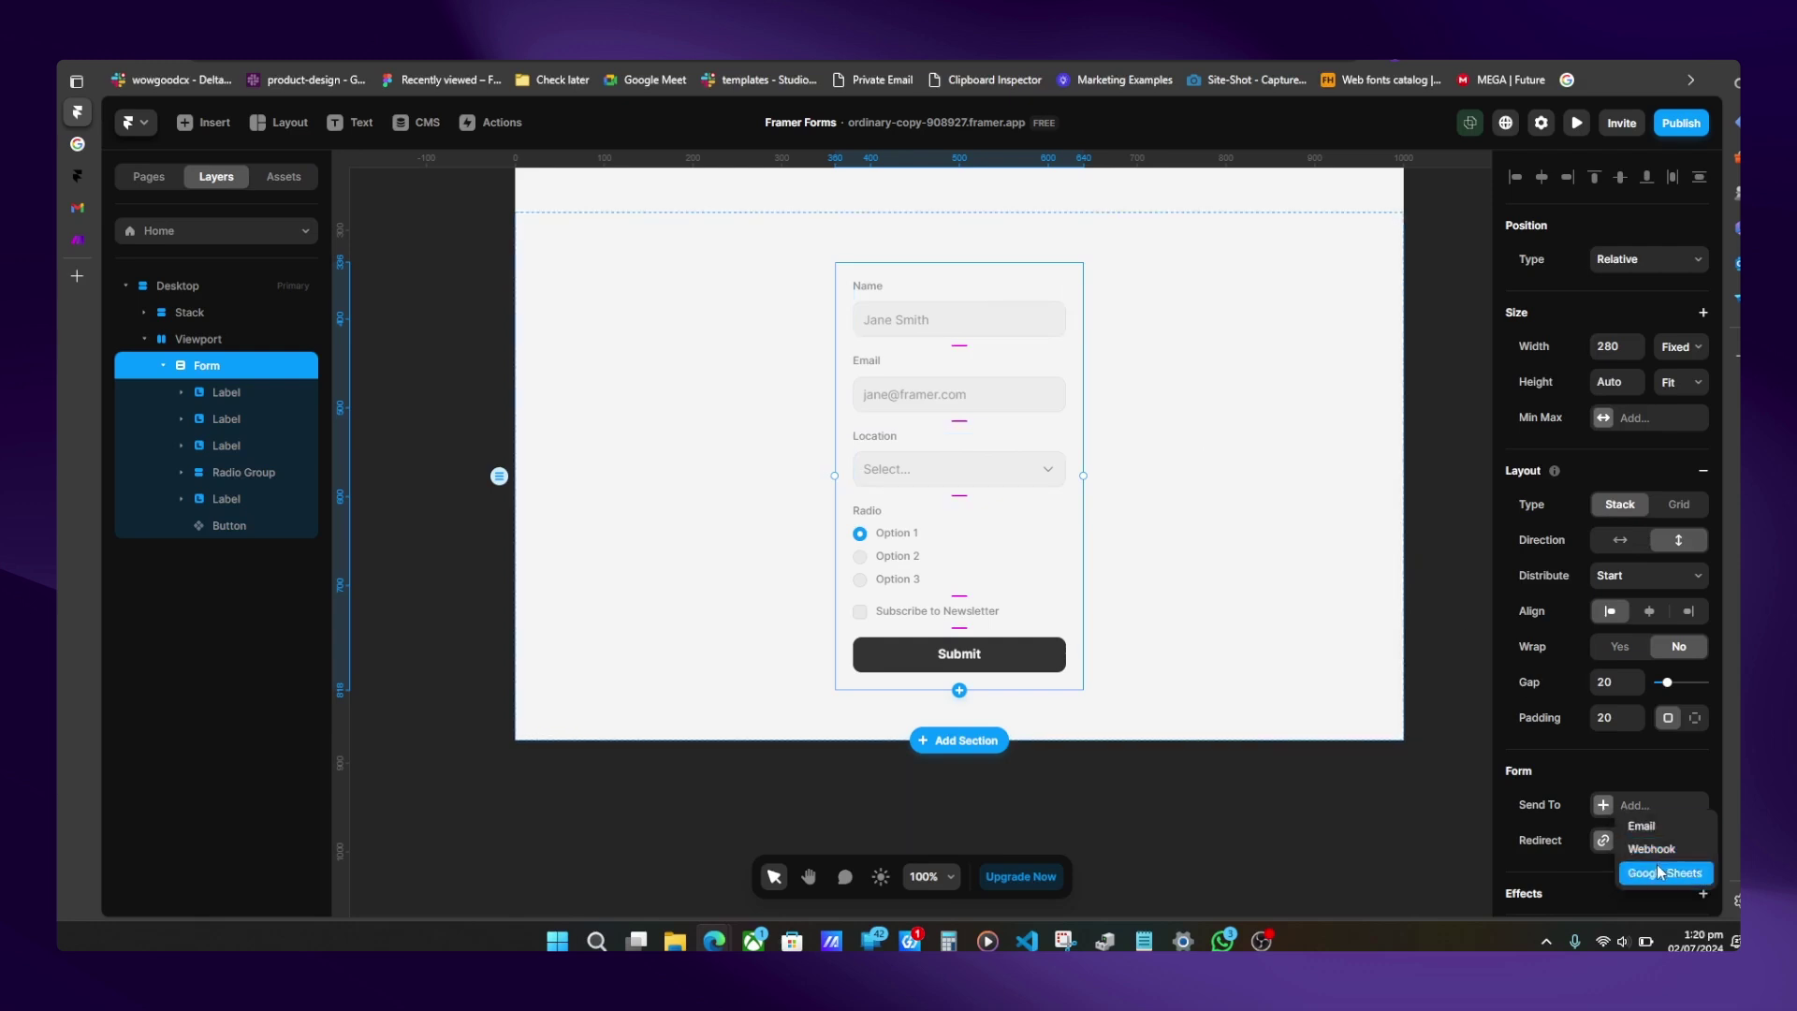
click(1563, 803)
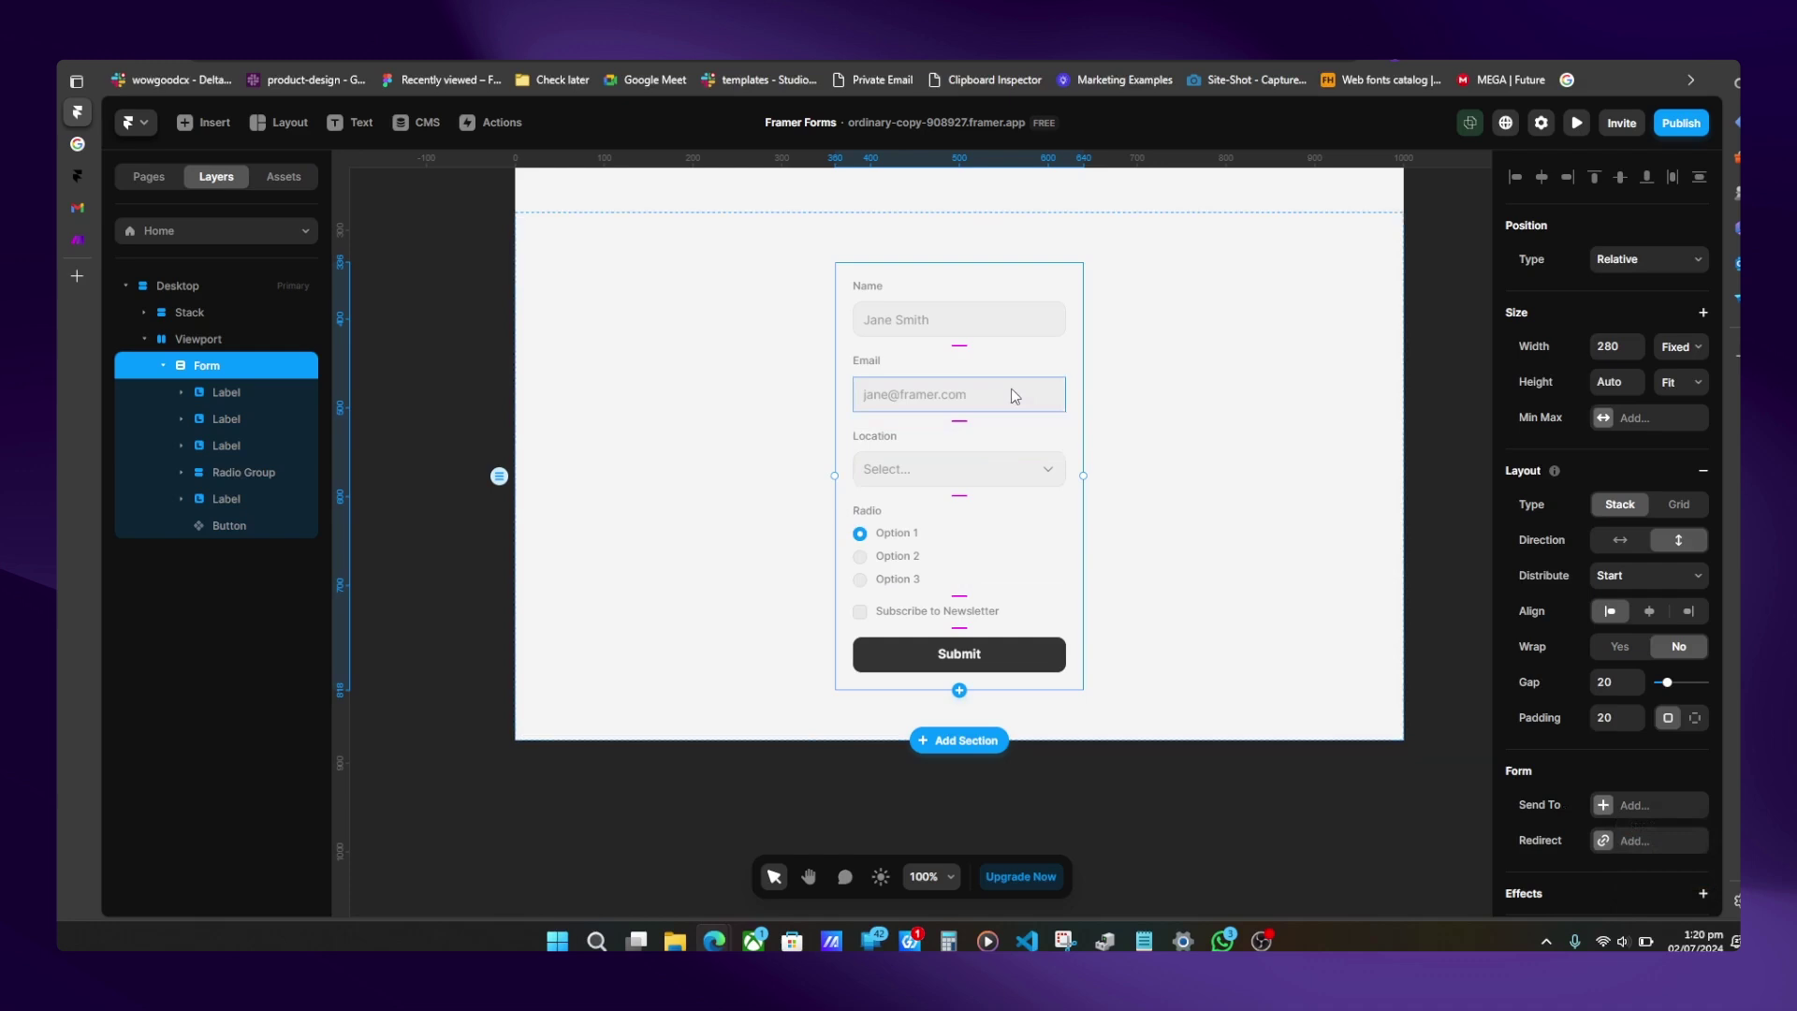
- Set the Name input's text colour to #FF0000 and its placeholder colour to #967B7B
click(965, 283)
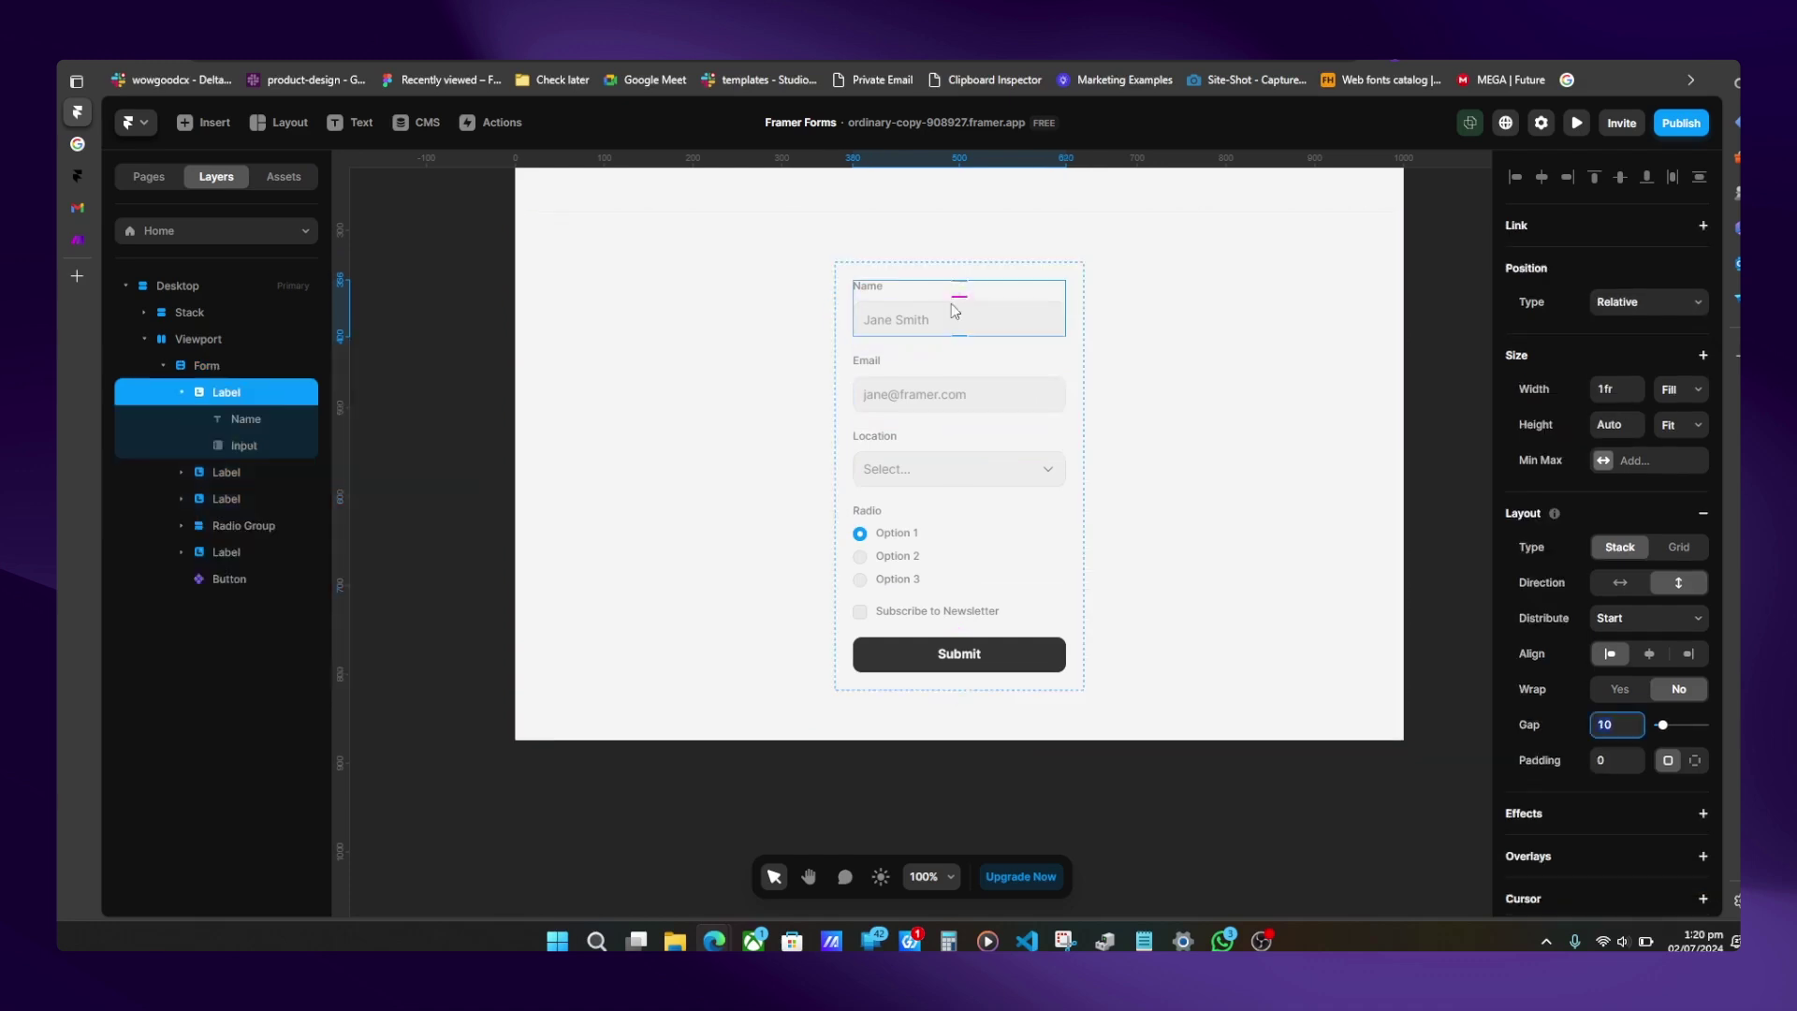
click(953, 313)
scroll(1559, 661, down, 1)
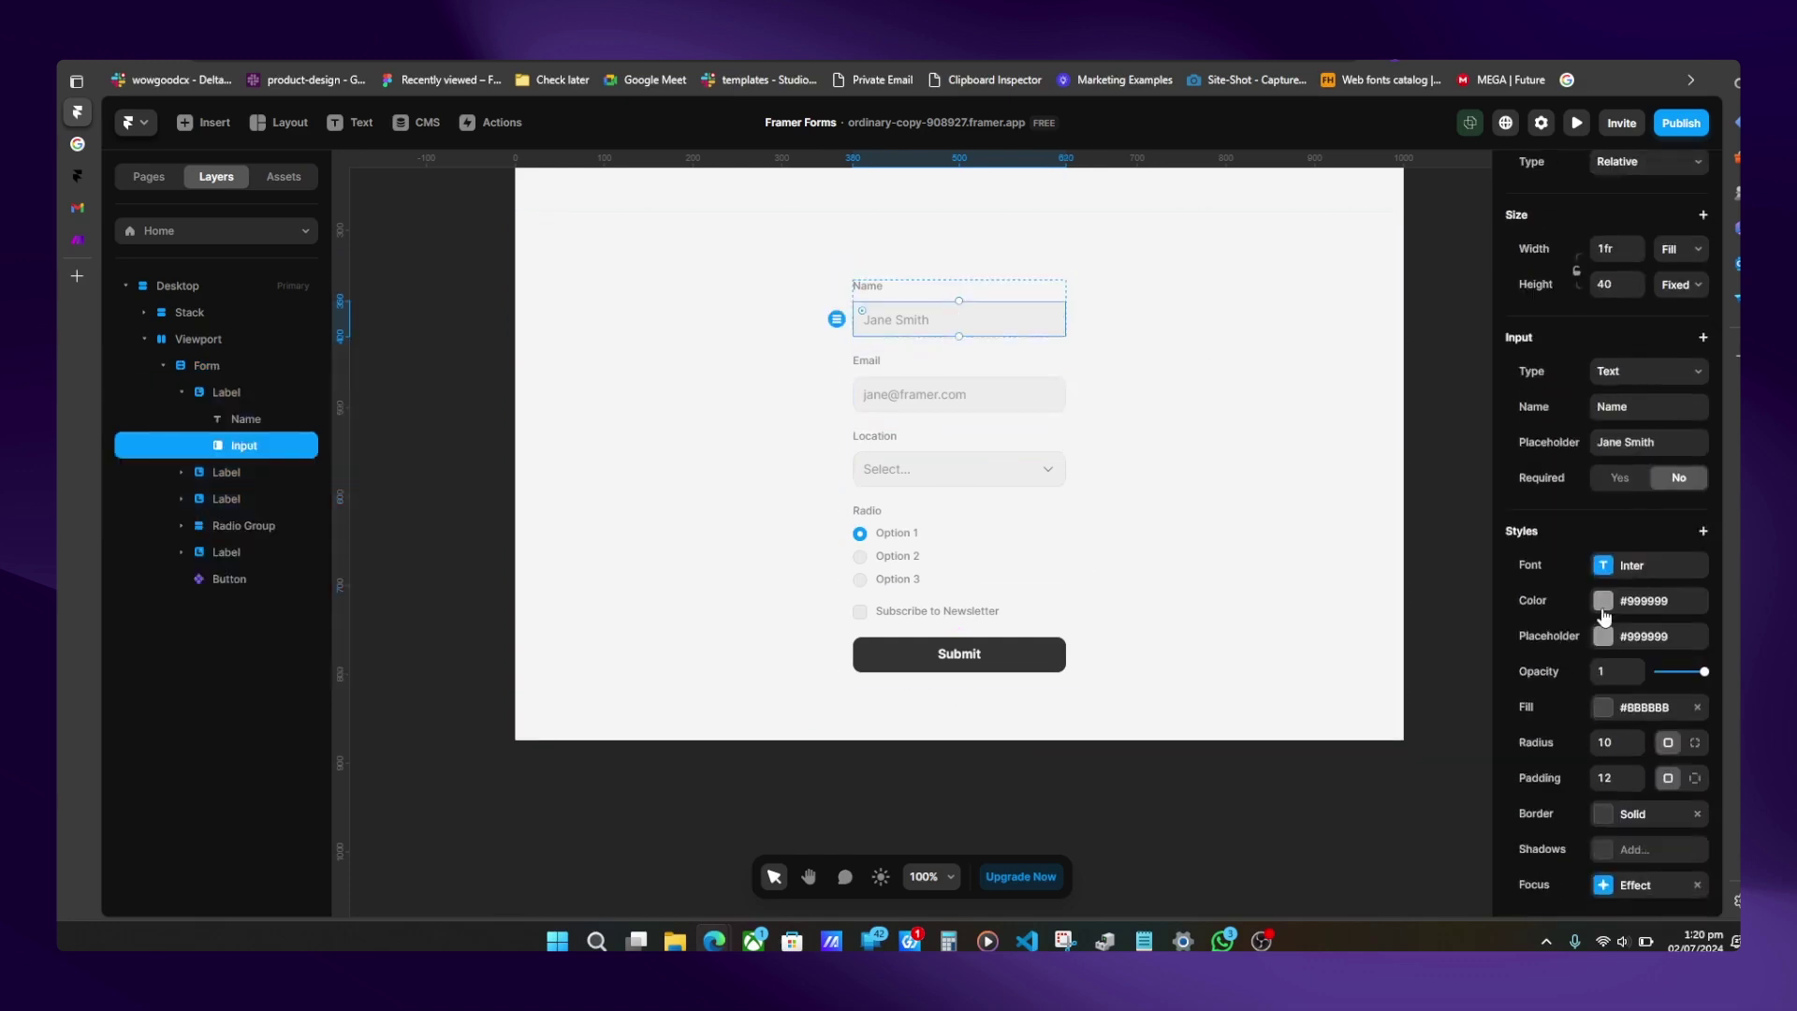
click(1602, 600)
click(1351, 666)
drag(1446, 609, 1463, 608)
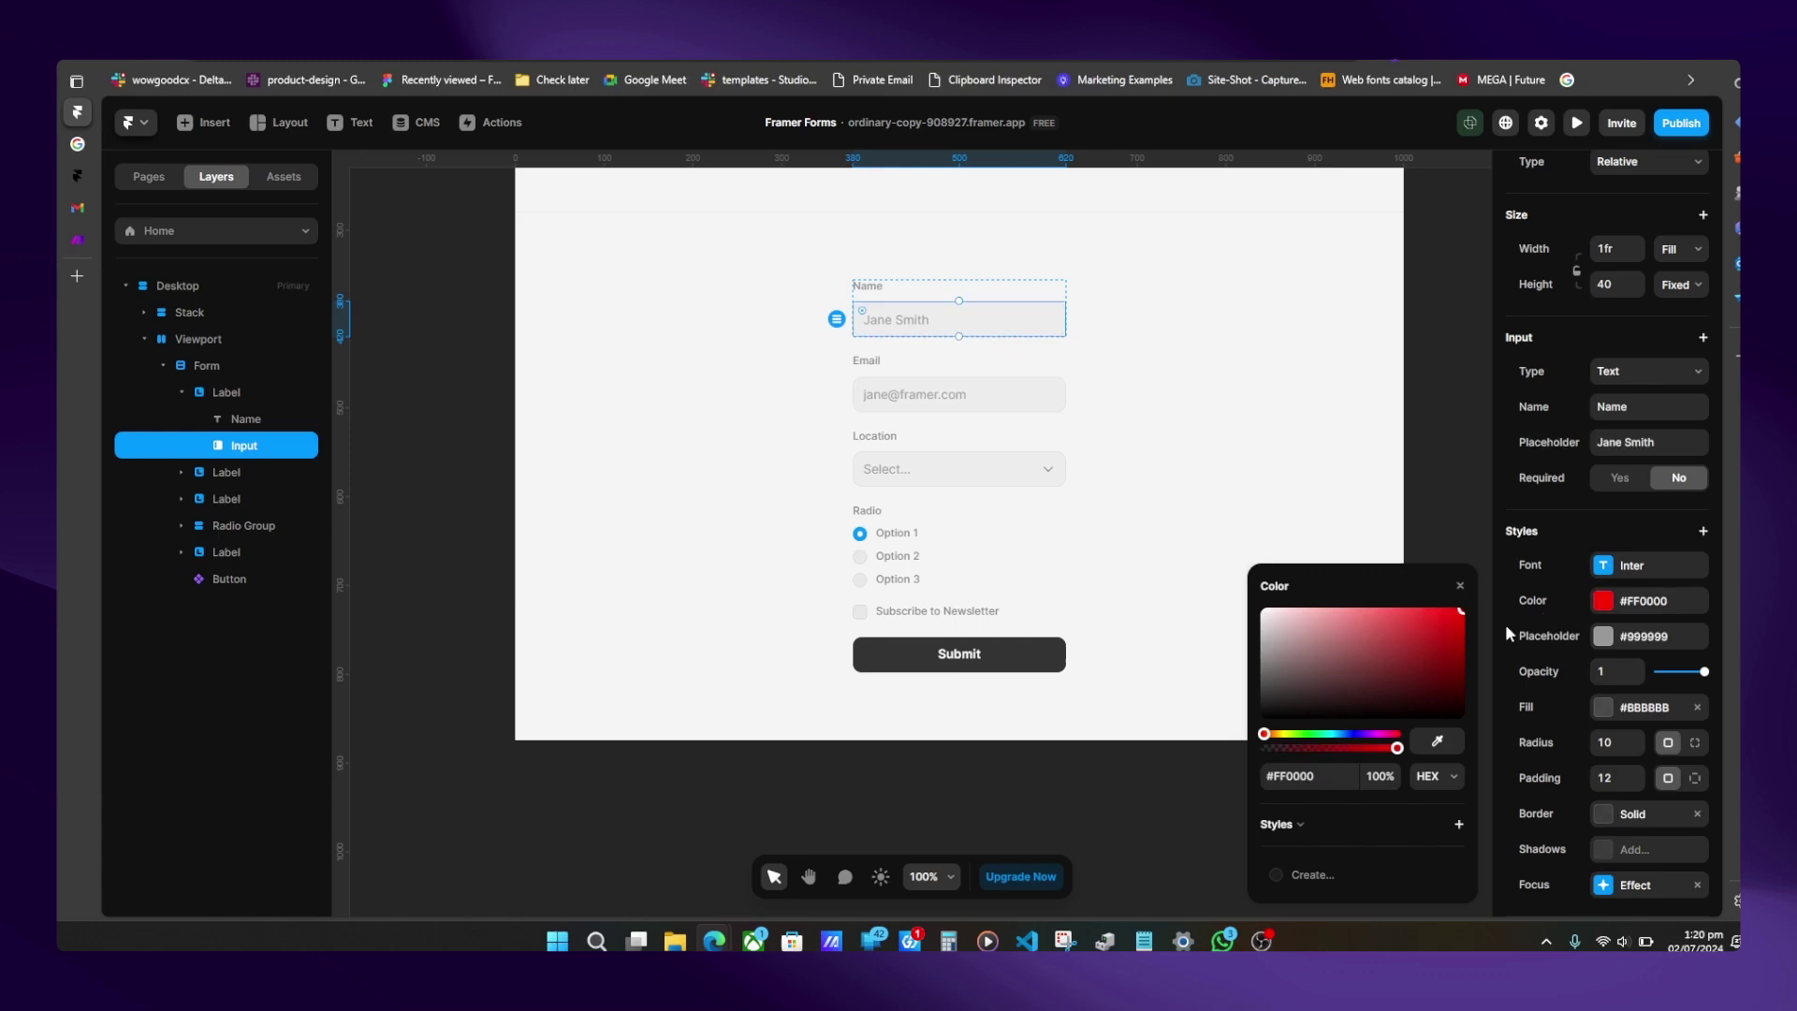
click(1602, 637)
drag(1322, 653, 1299, 655)
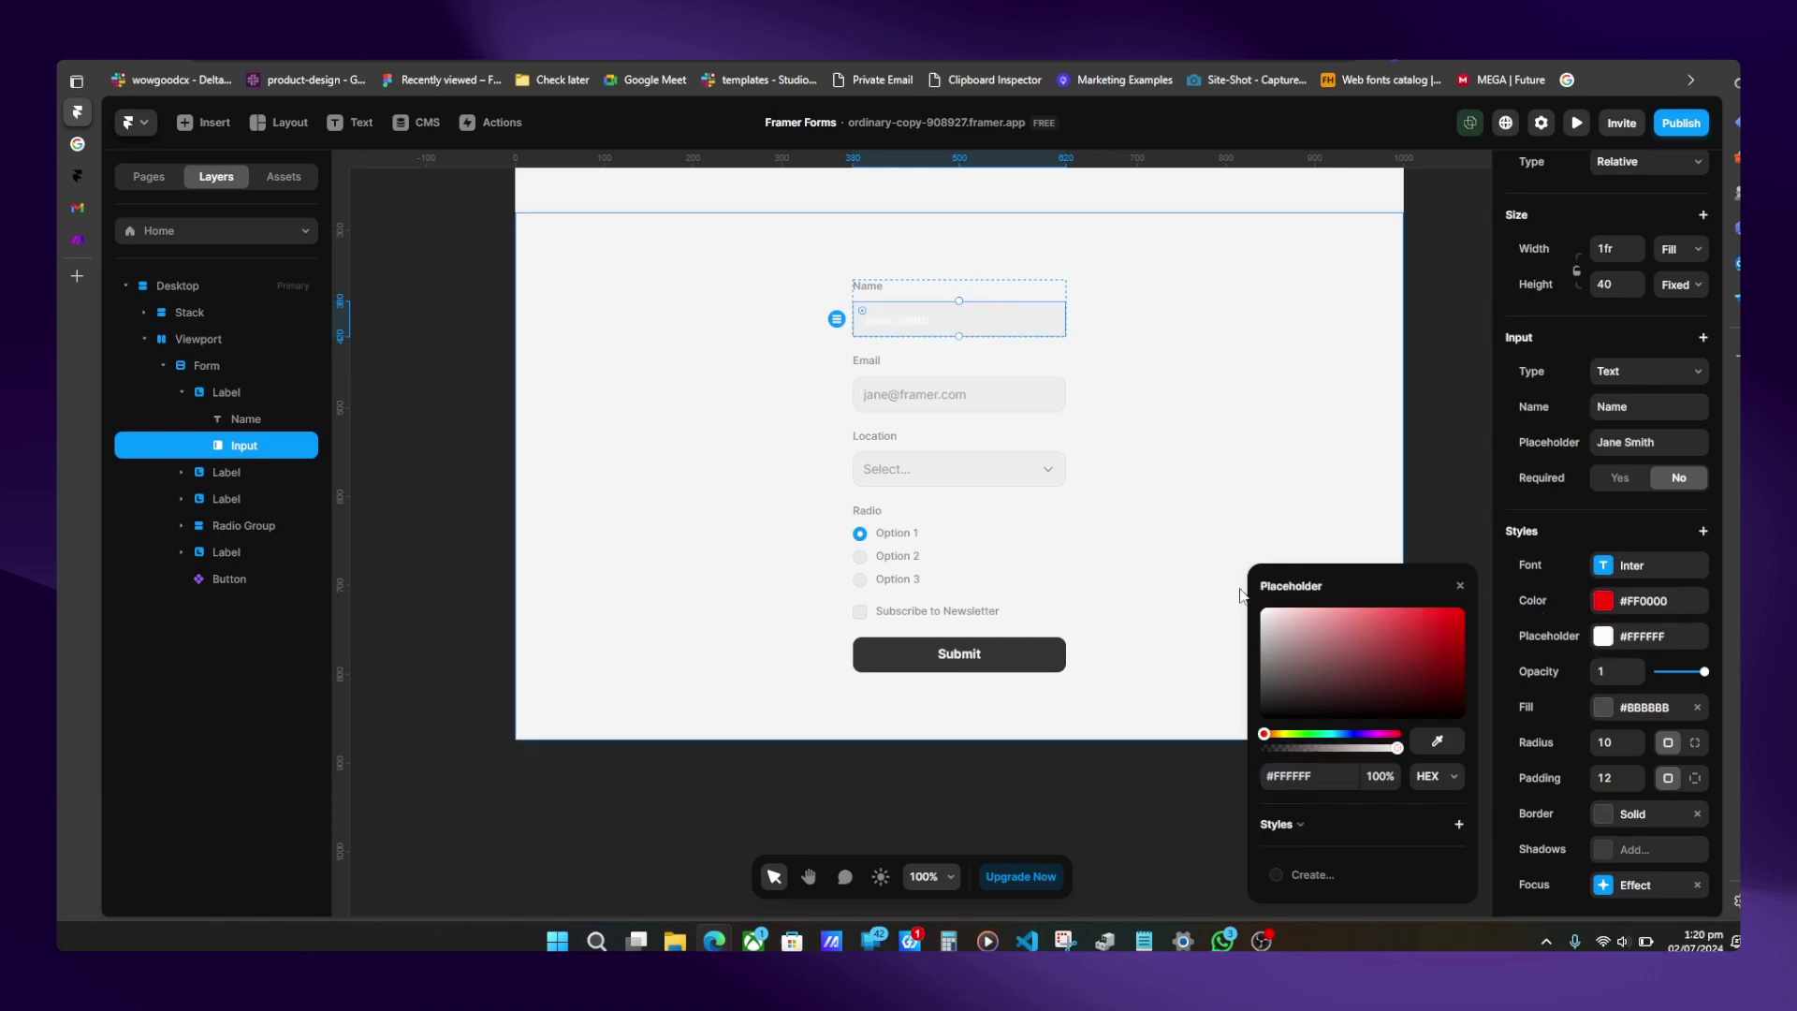
click(1603, 636)
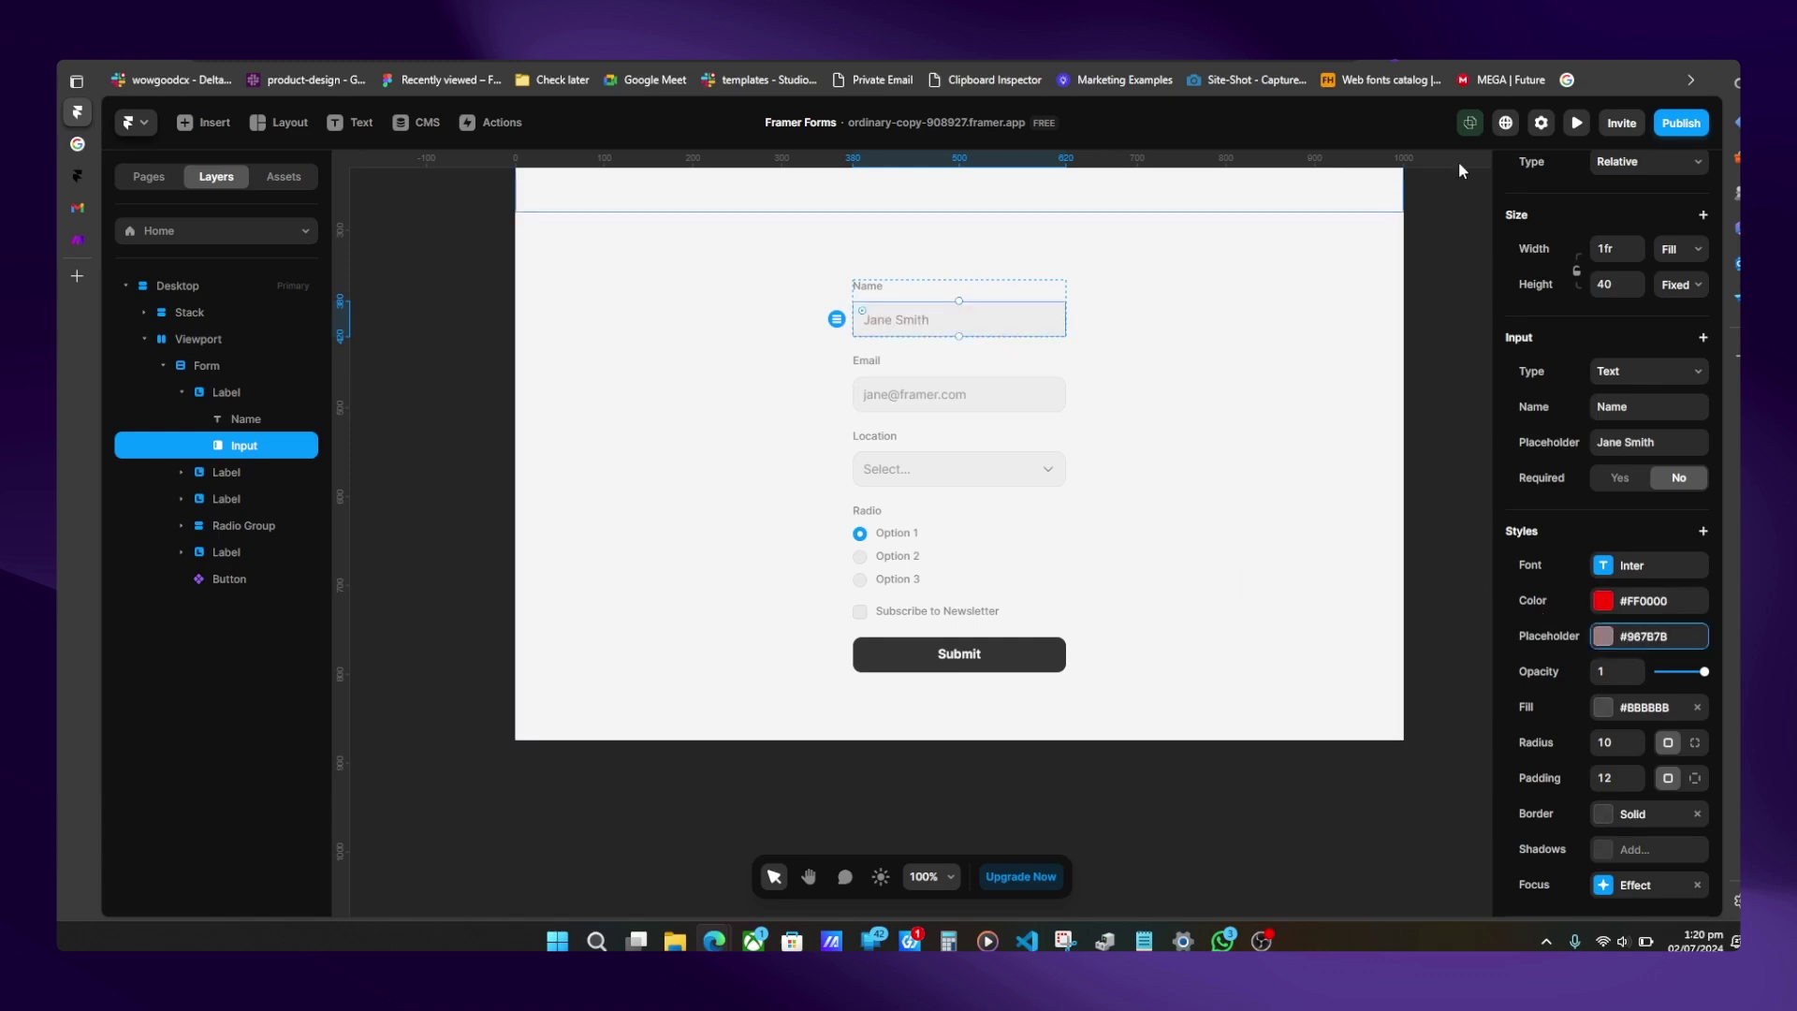
- Preview the page, type 'fsf' into Name to check the red text, then return to editing
click(1576, 123)
click(880, 512)
text(fsf)
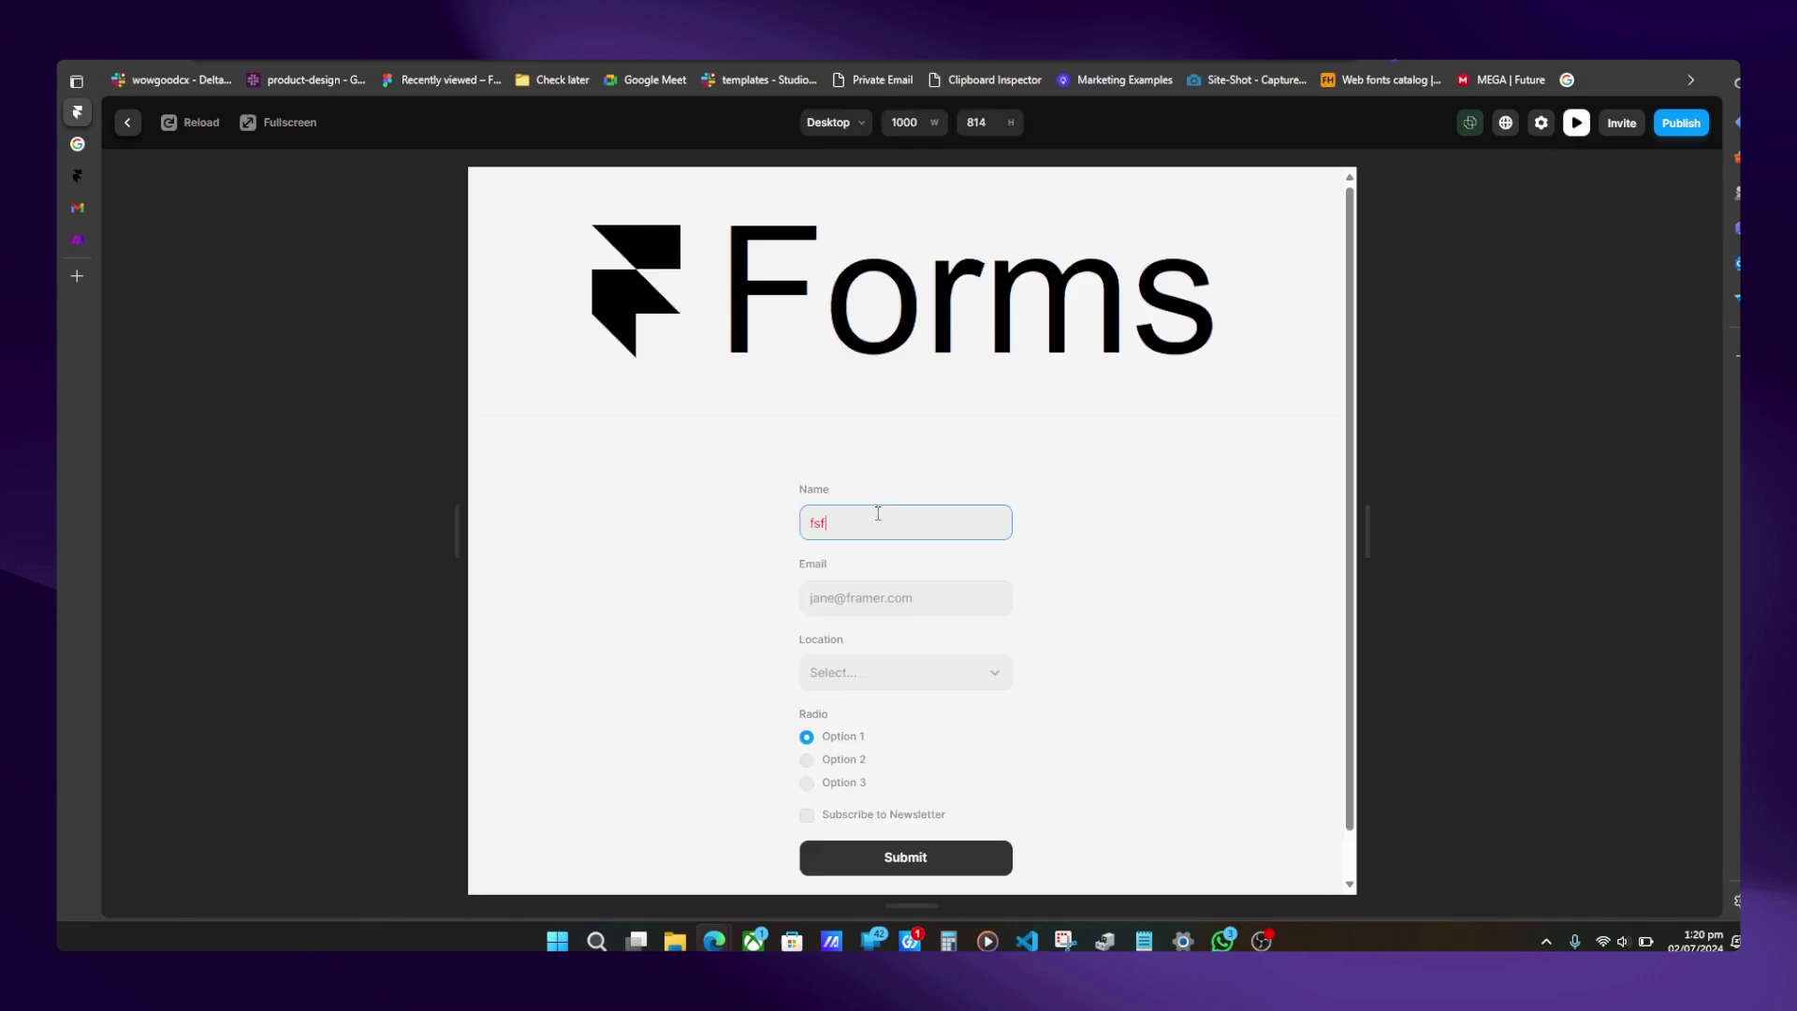
click(128, 123)
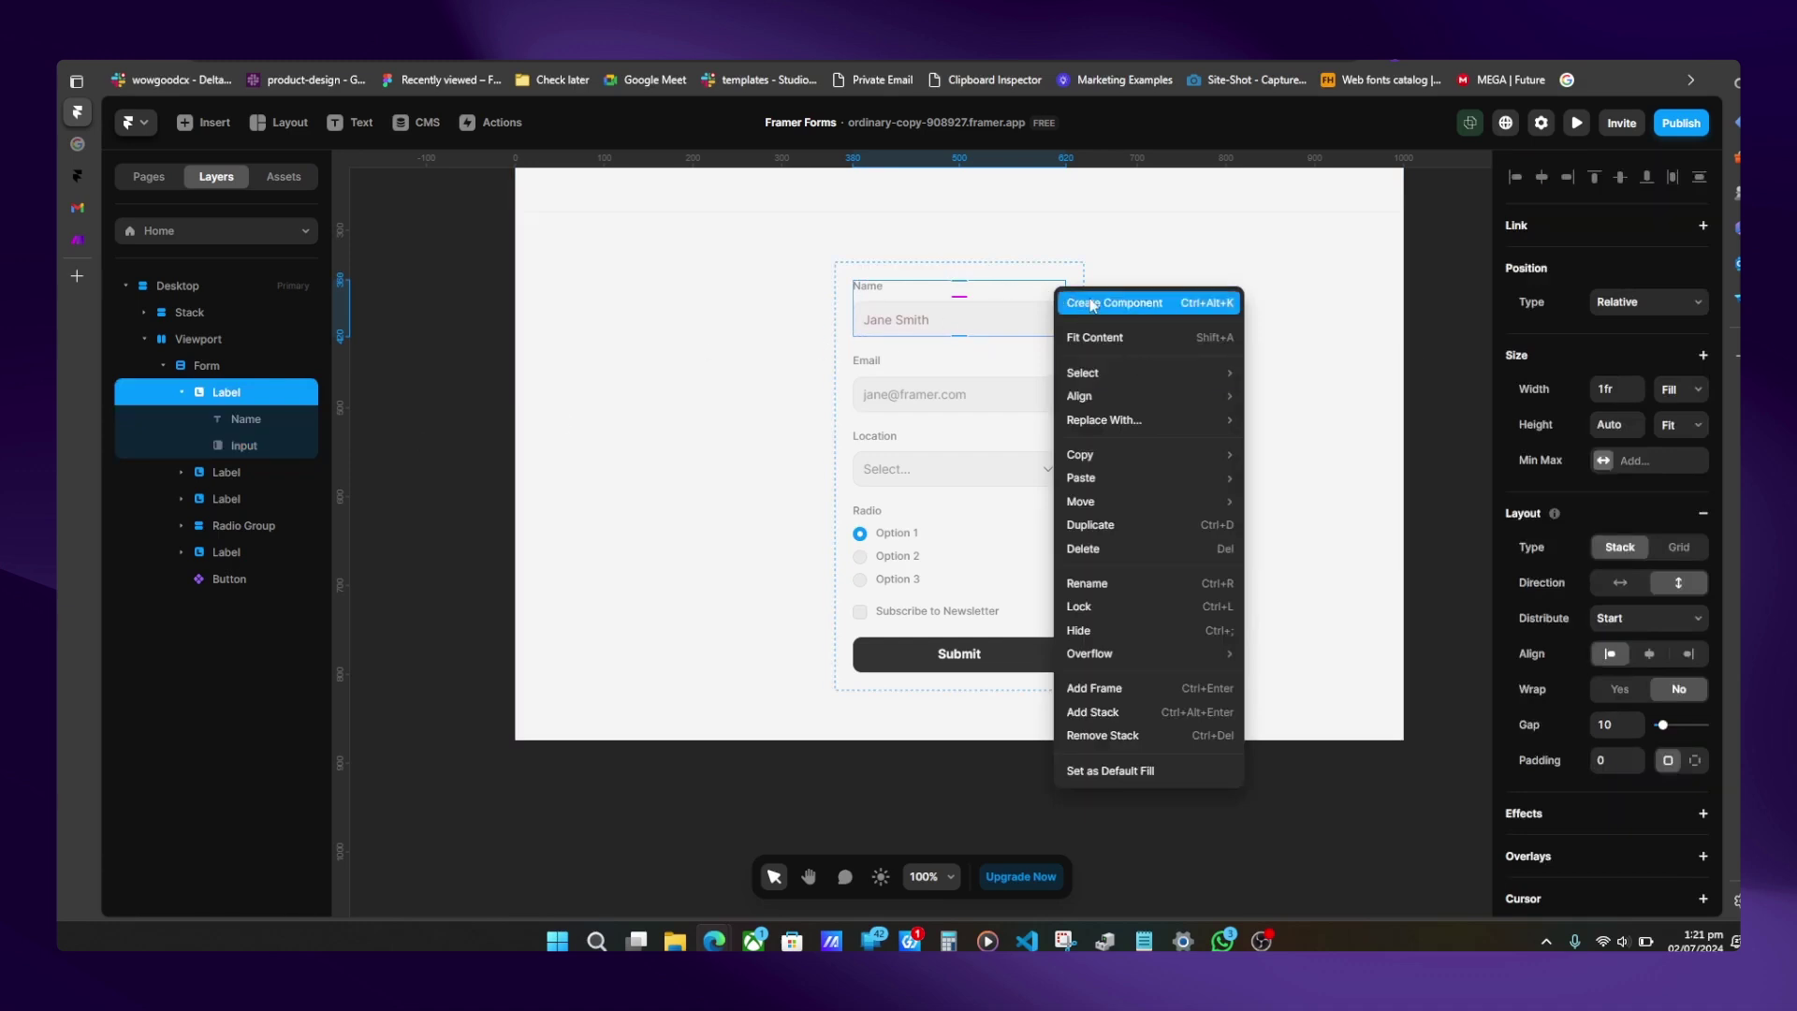
- Turn the Name field into a component called 'Input' and add a second variant
click(1090, 302)
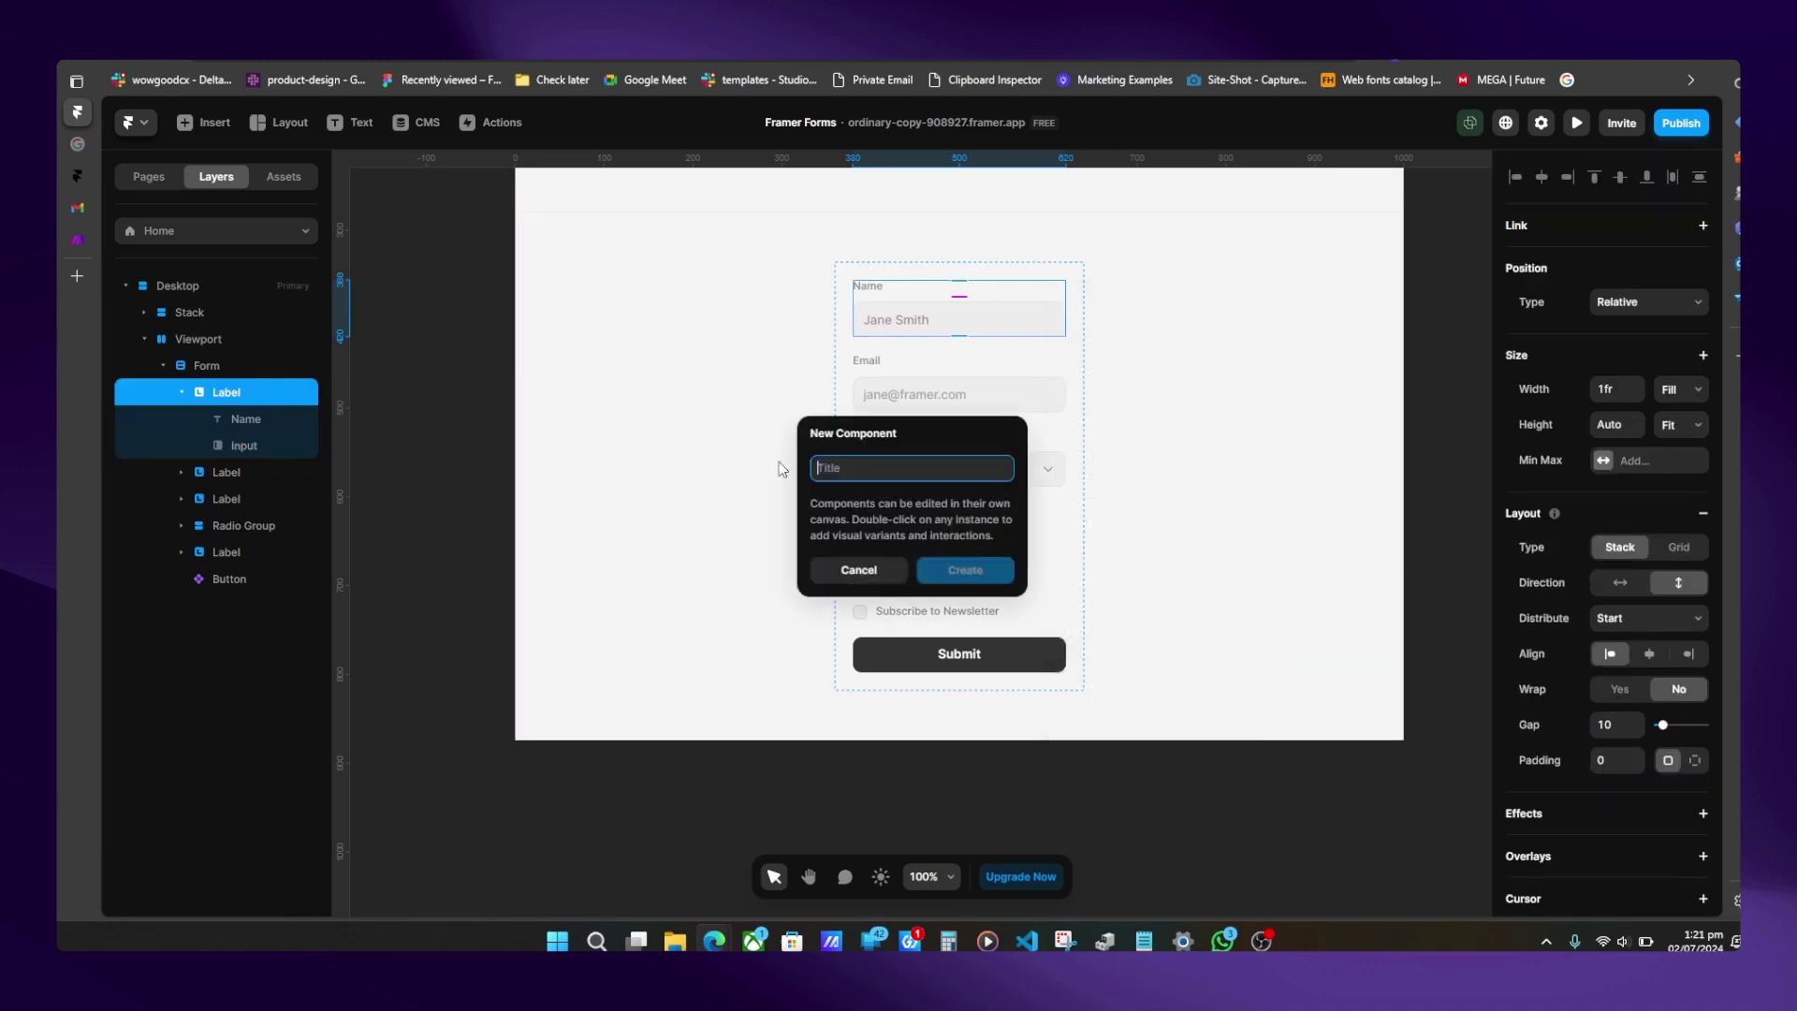
text(Input)
key(Return)
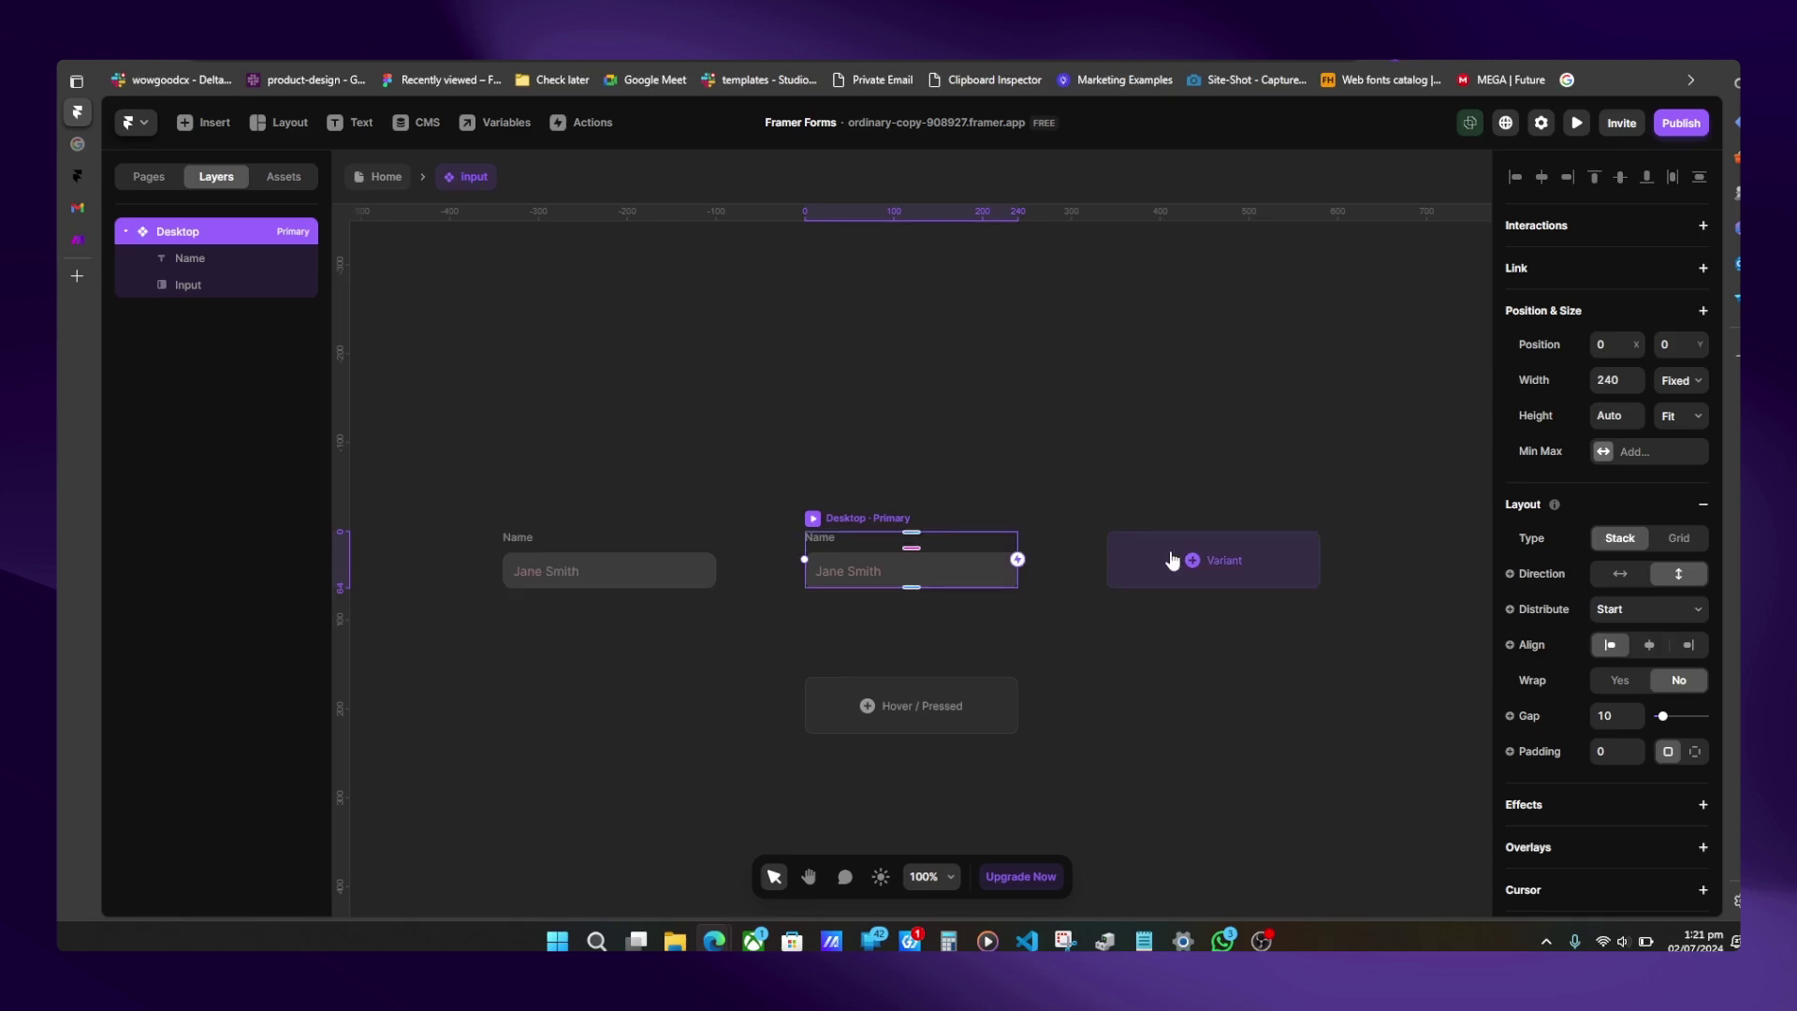
click(1172, 560)
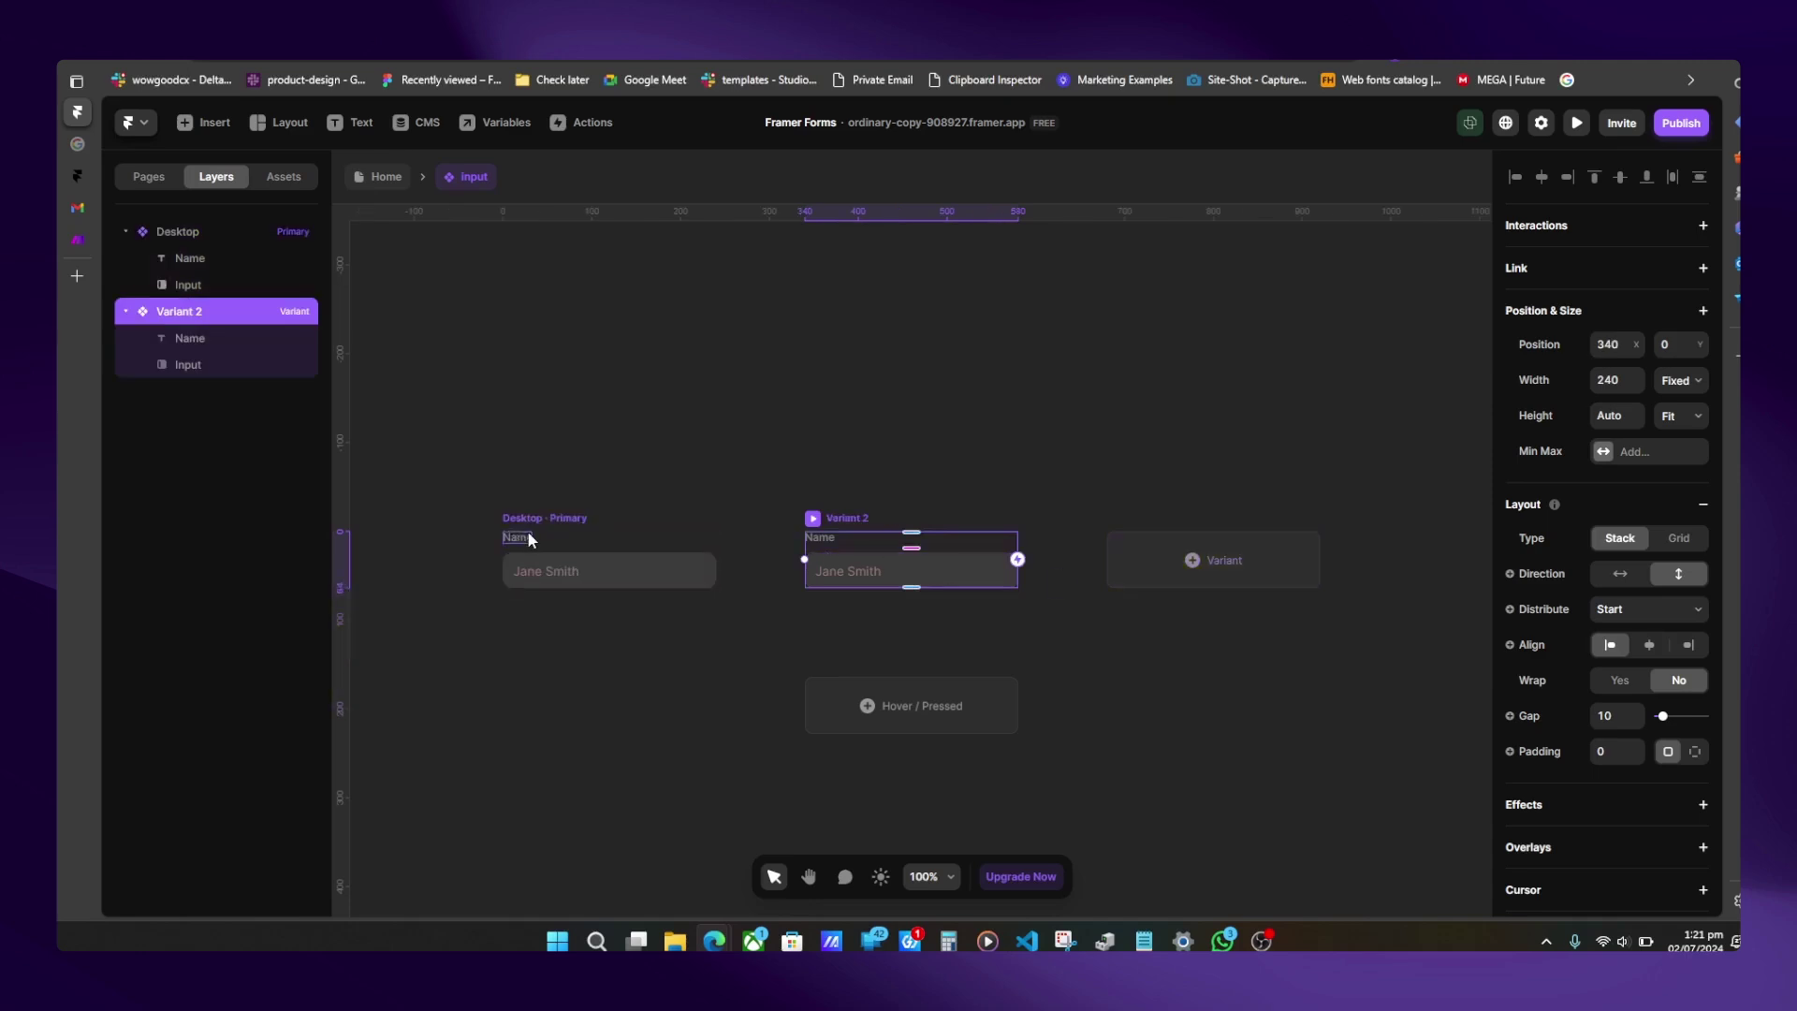
- Set the primary variant's input text to #000000 and placeholder to #A3A3A3
click(581, 571)
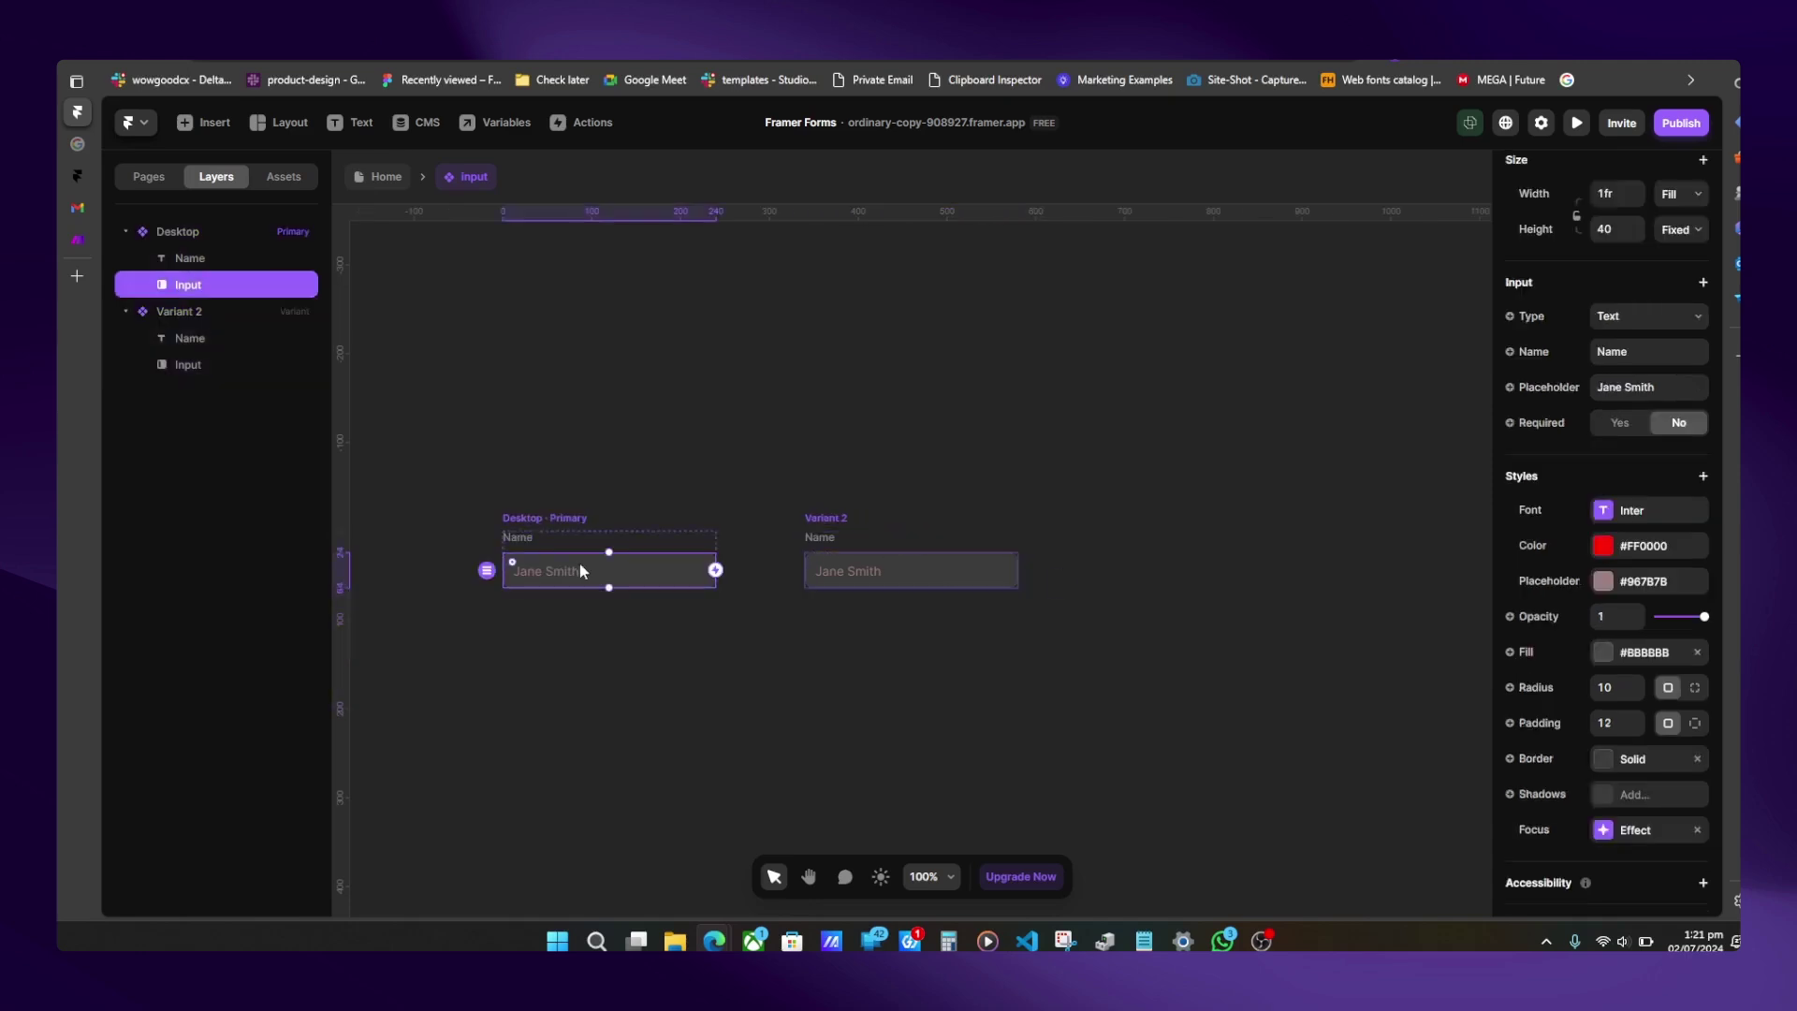
click(1617, 560)
drag(1432, 655, 1087, 772)
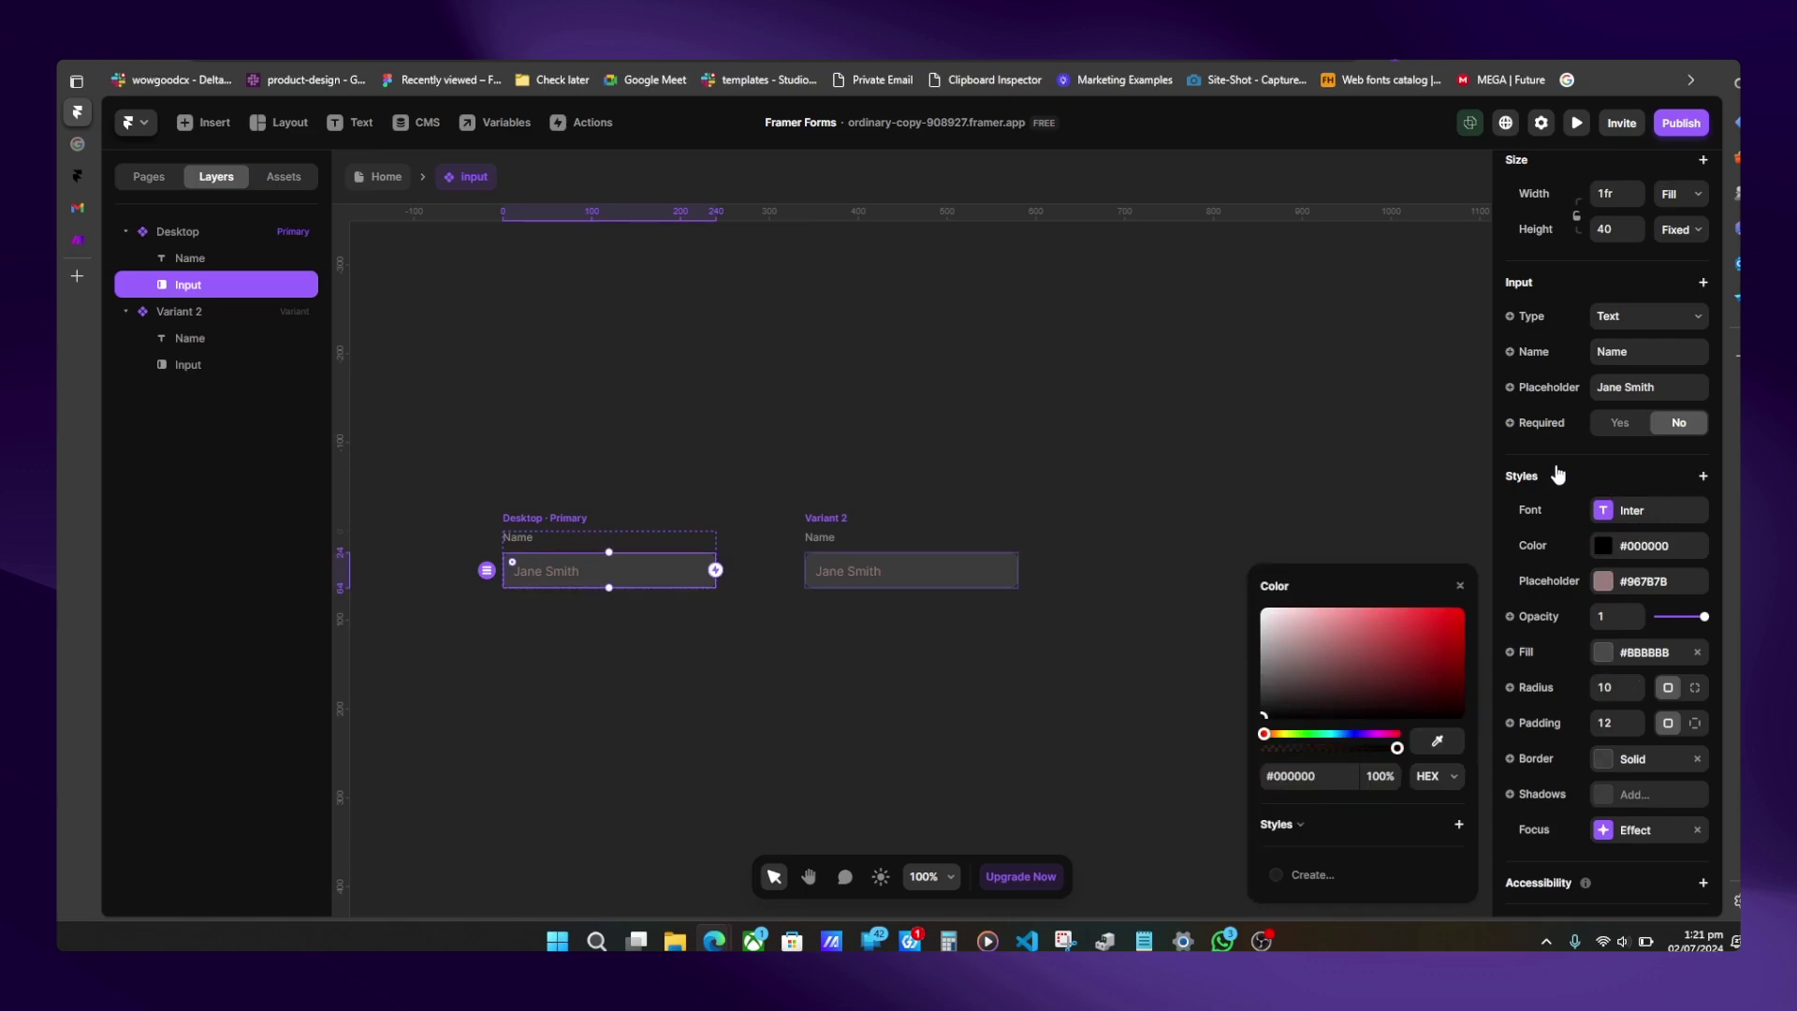
click(1602, 581)
drag(1333, 638, 1216, 643)
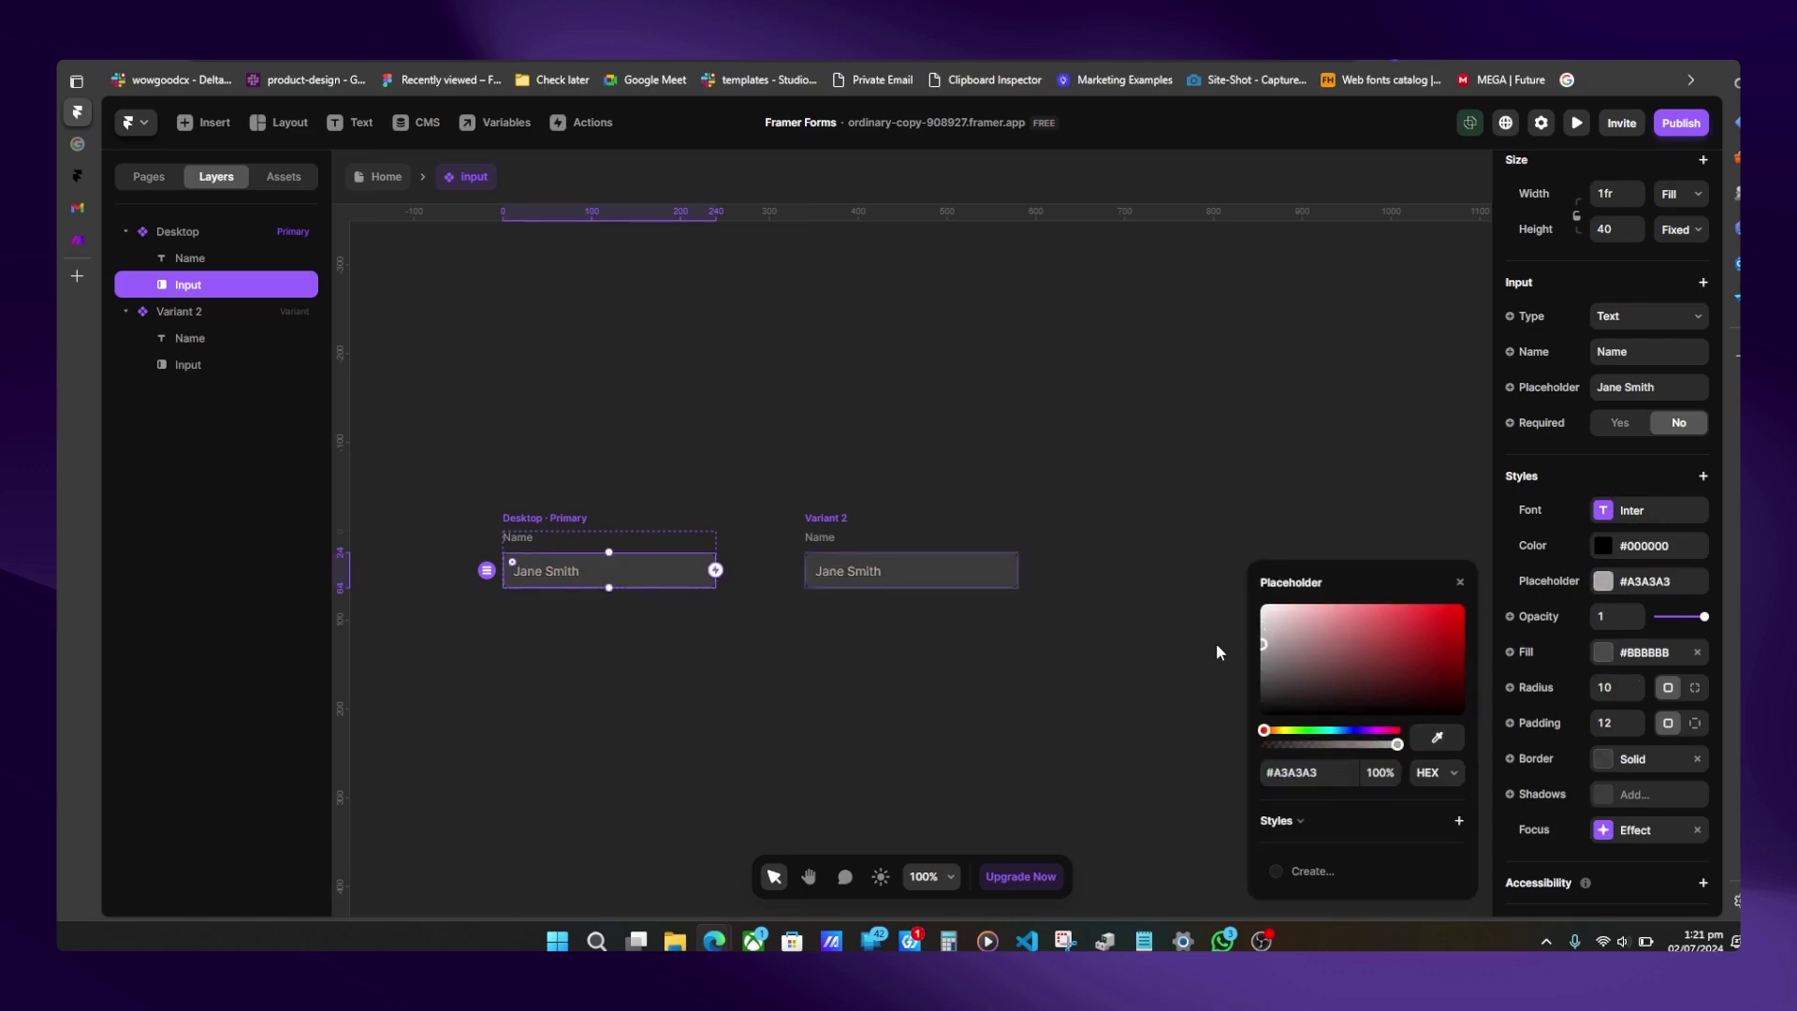
- Give the Name label an Absolute position type
click(530, 541)
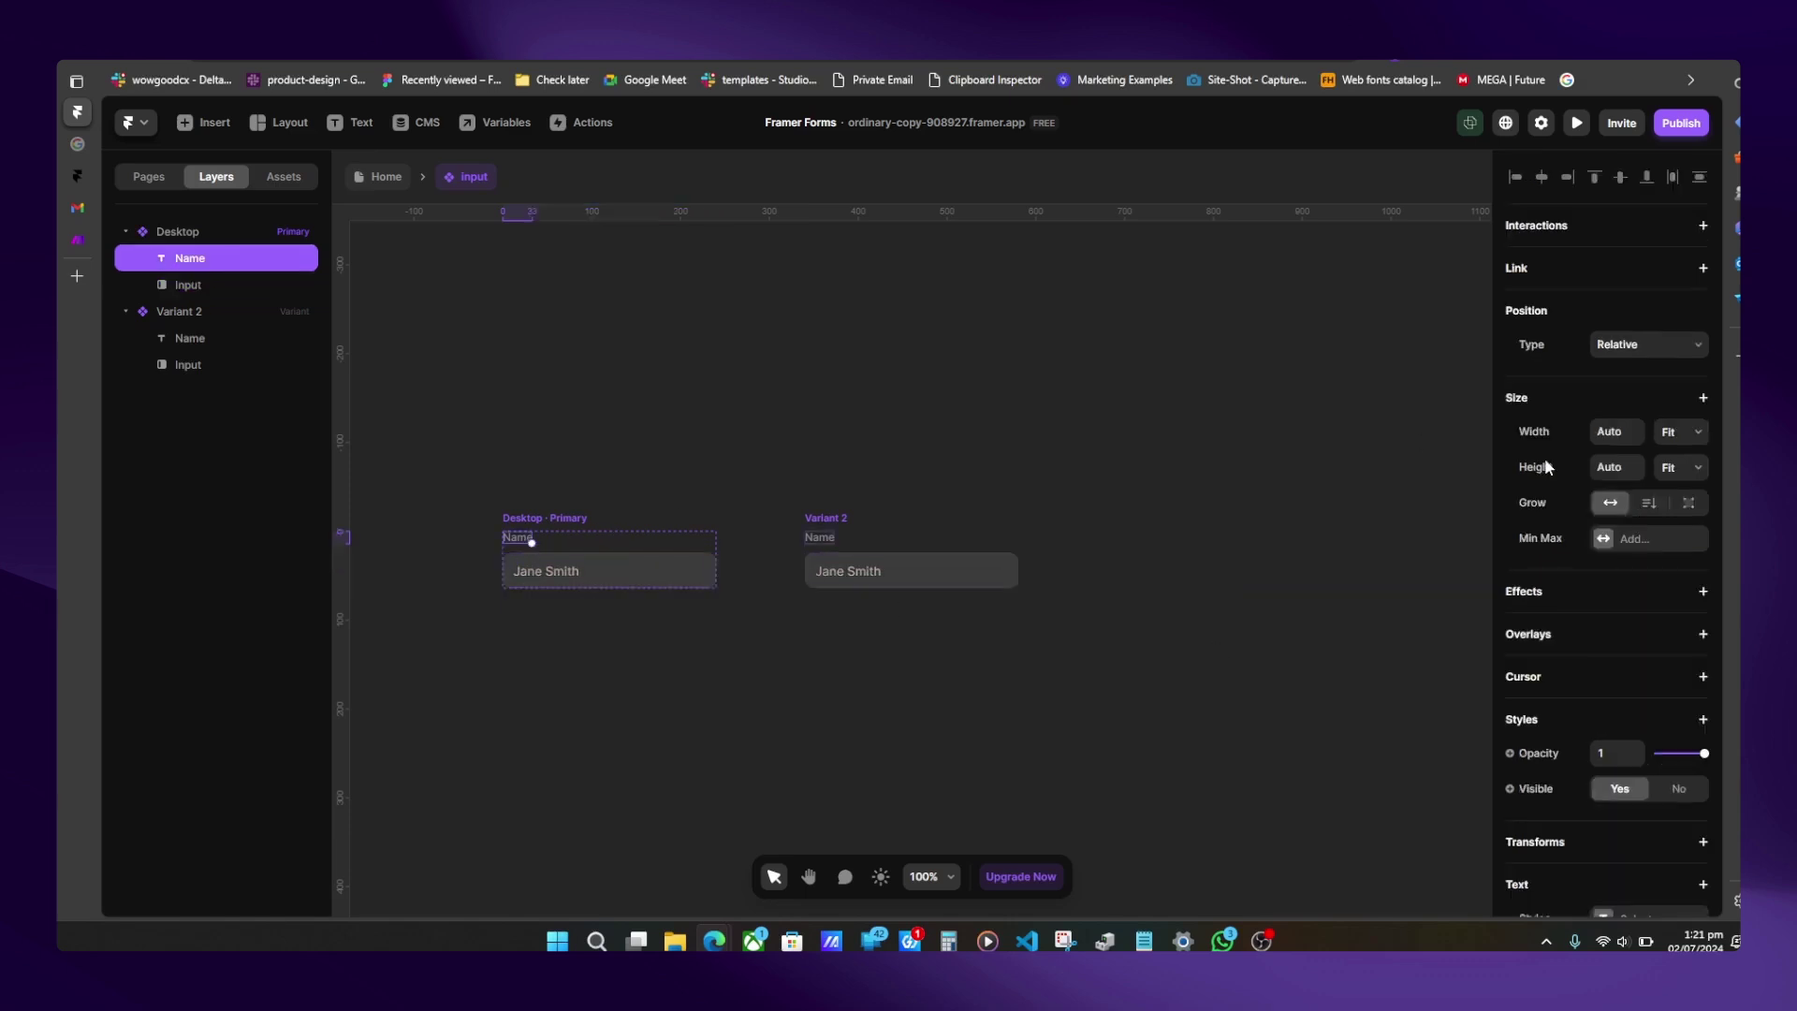
click(1627, 347)
click(1630, 381)
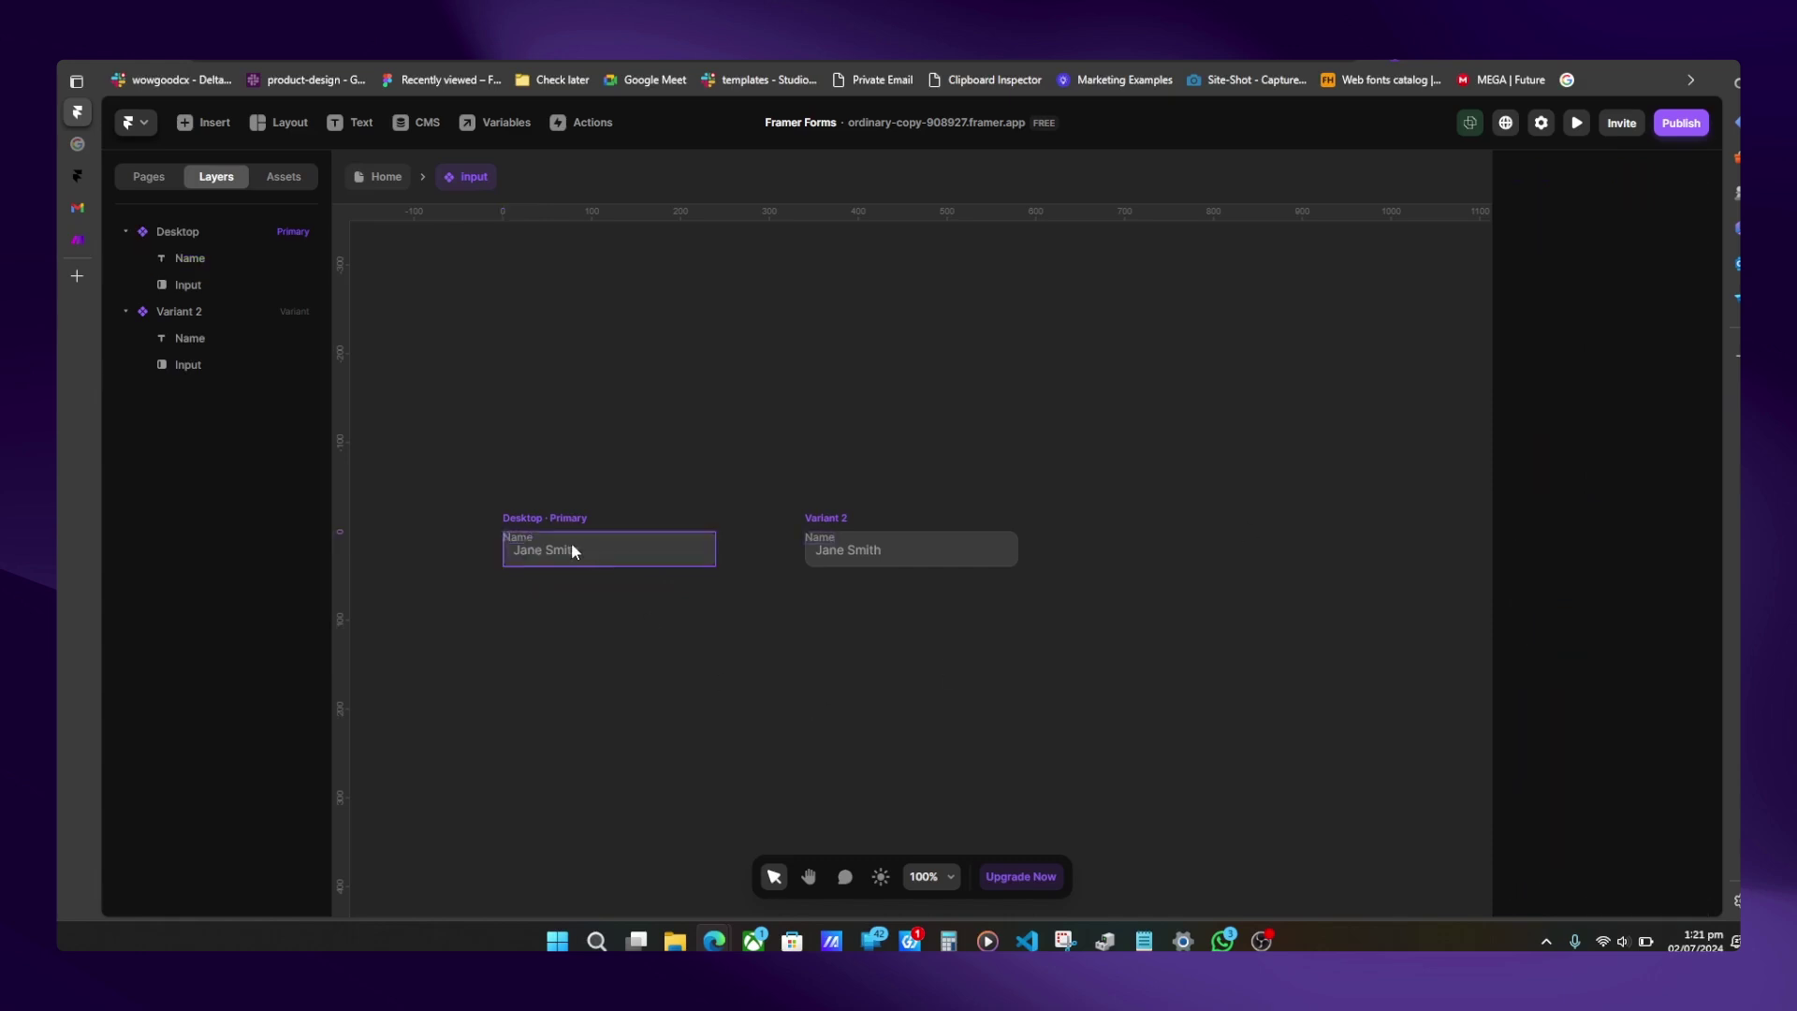
- Nudge the primary variant's Name label into the field and set its font size to 14
click(513, 549)
key(shift+Down)
key(Down)
key(Down)
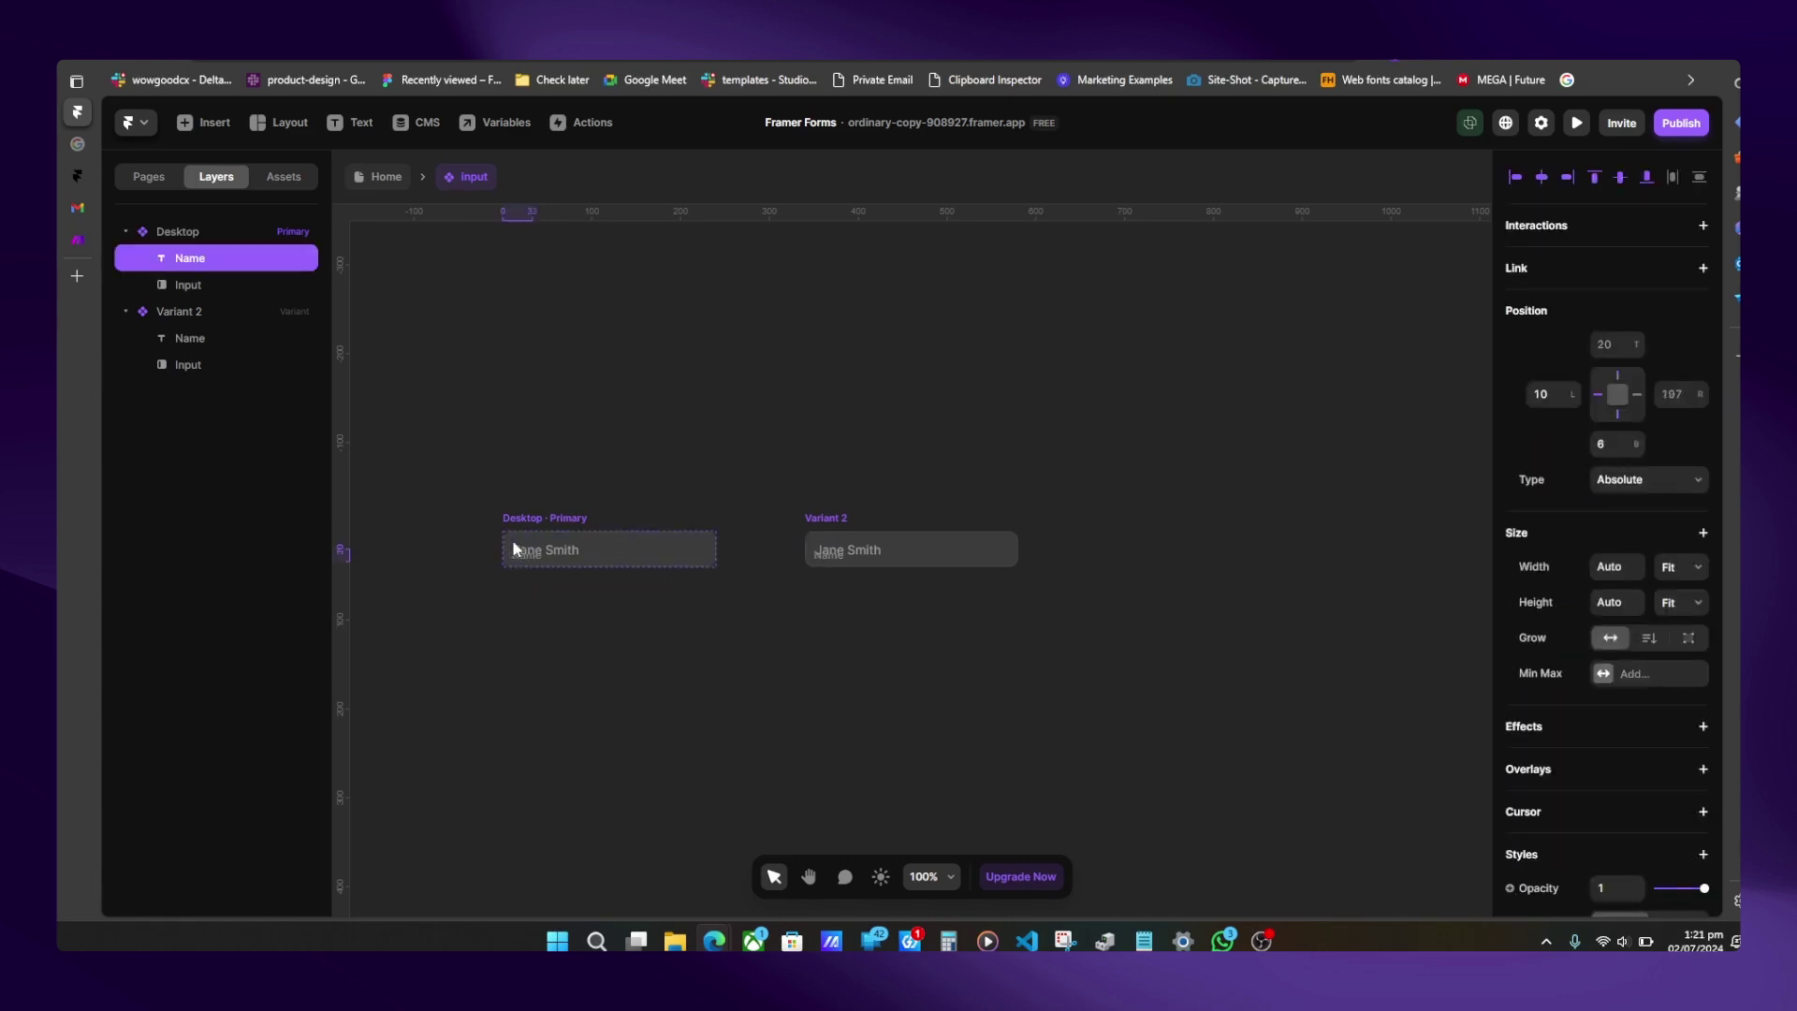
key(shift+Right)
scroll(1677, 730, down, 7)
click(1616, 632)
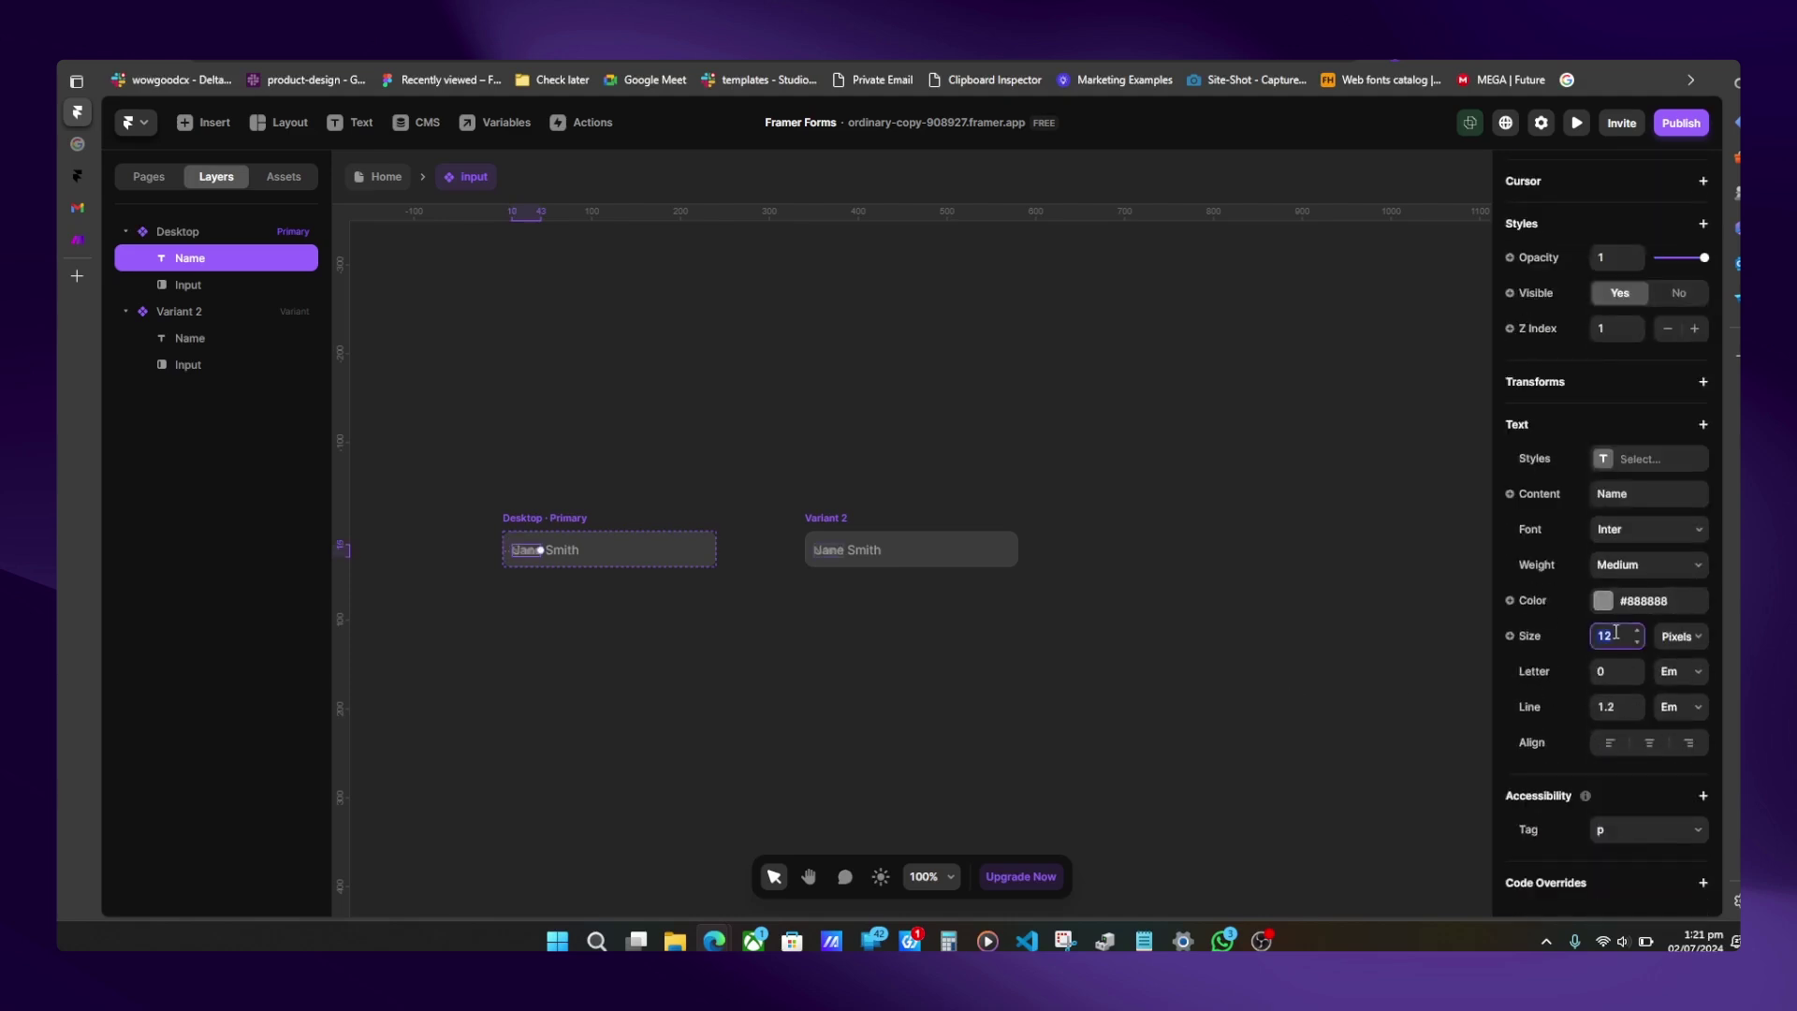
text(14)
key(Tab)
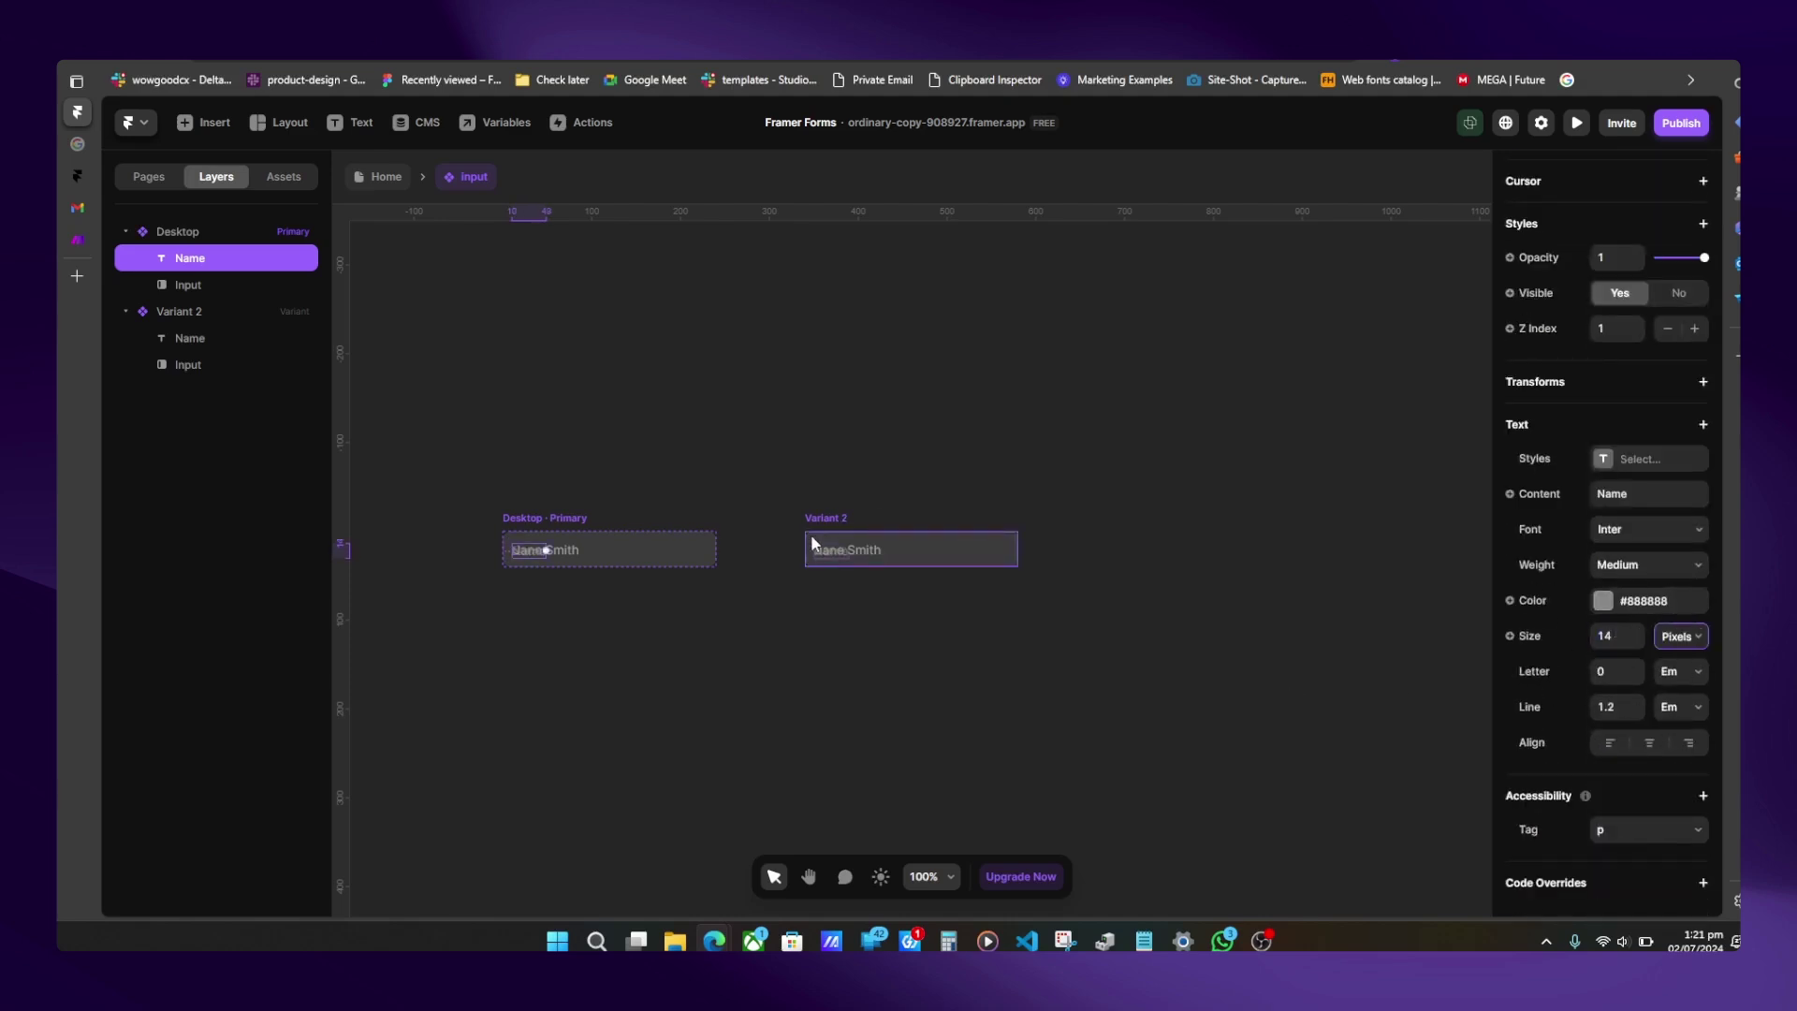
- Make Variant 2's Name label 12 px, left-aligned at 0, and raised above the input box
click(824, 551)
scroll(1657, 725, down, 5)
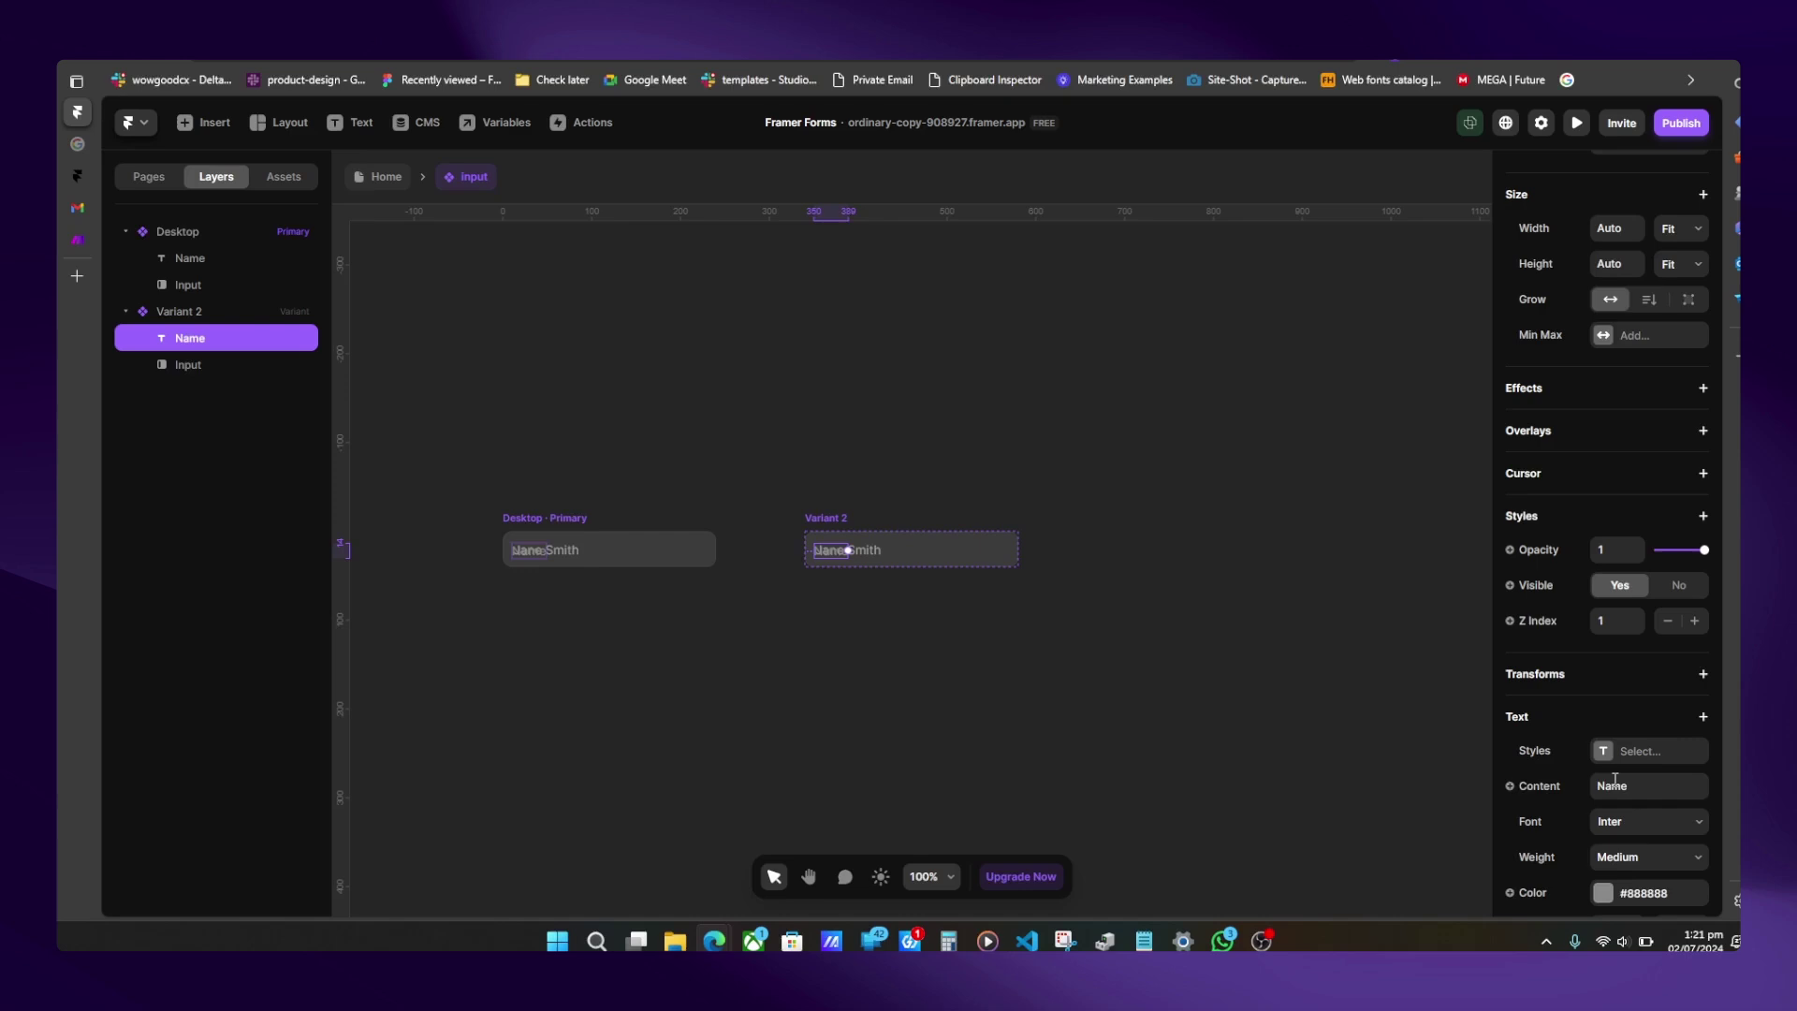
click(1614, 874)
key(Tab)
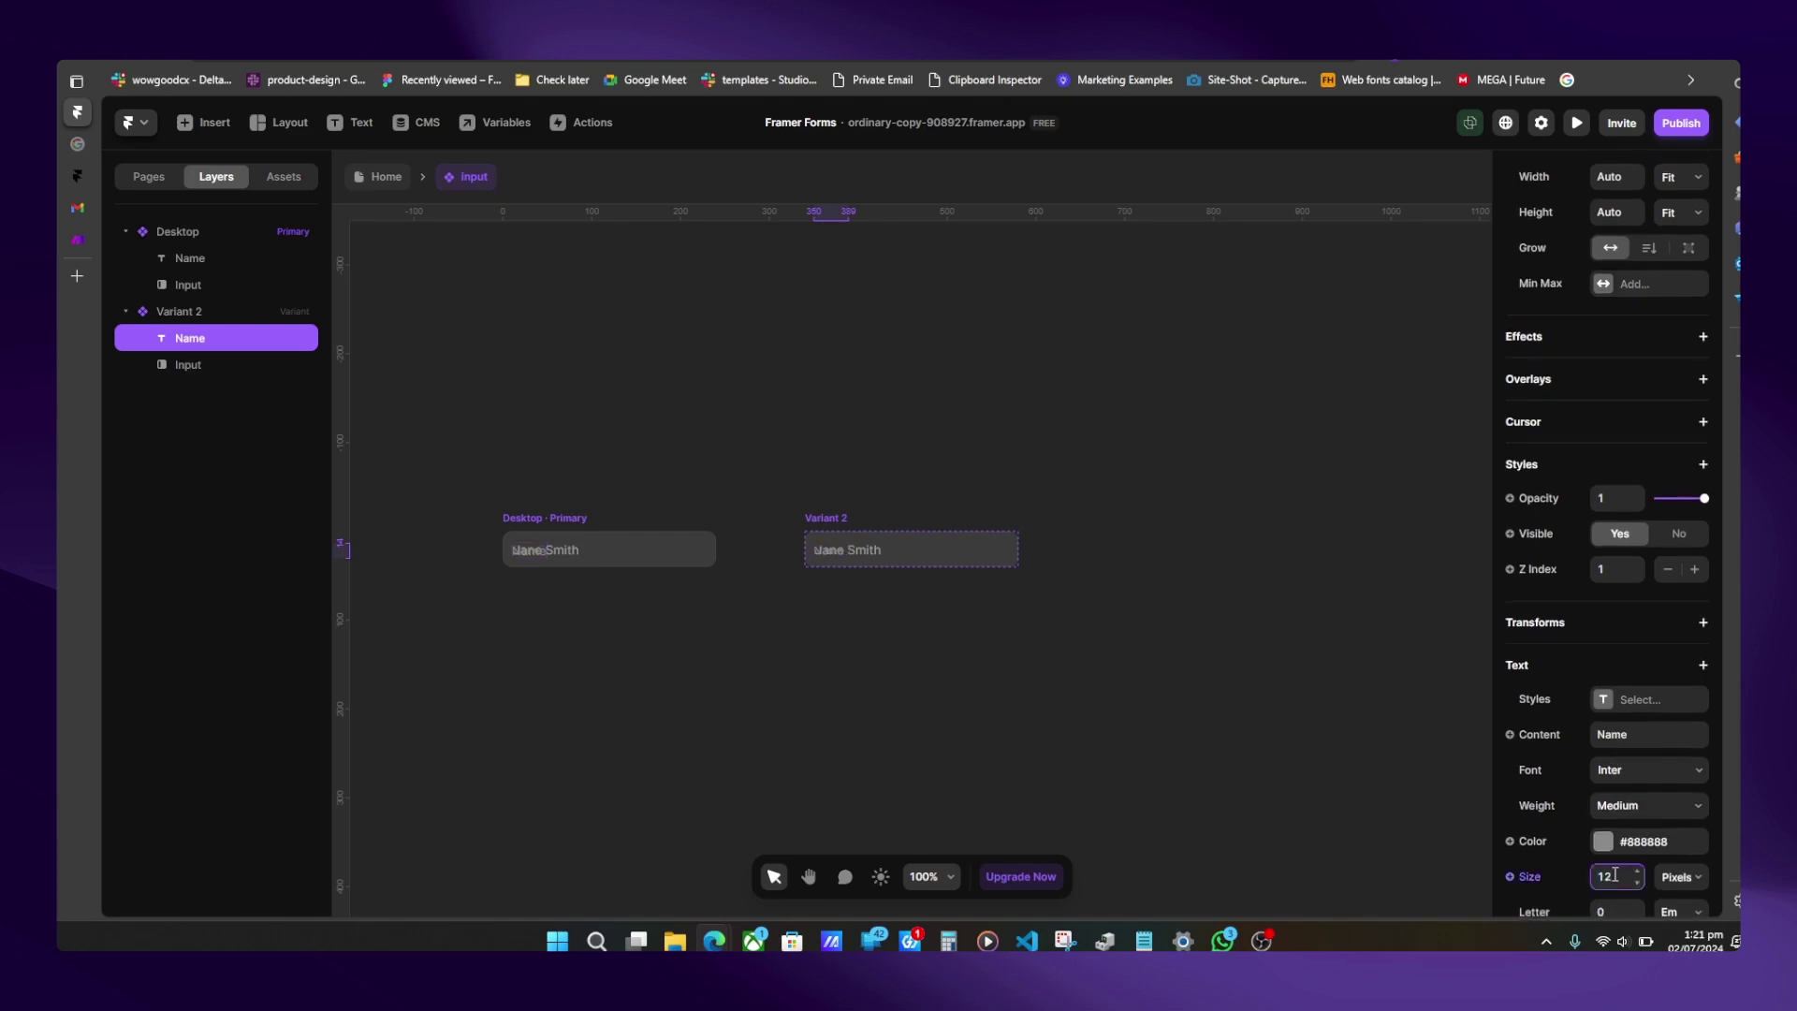
scroll(1615, 874, up, 6)
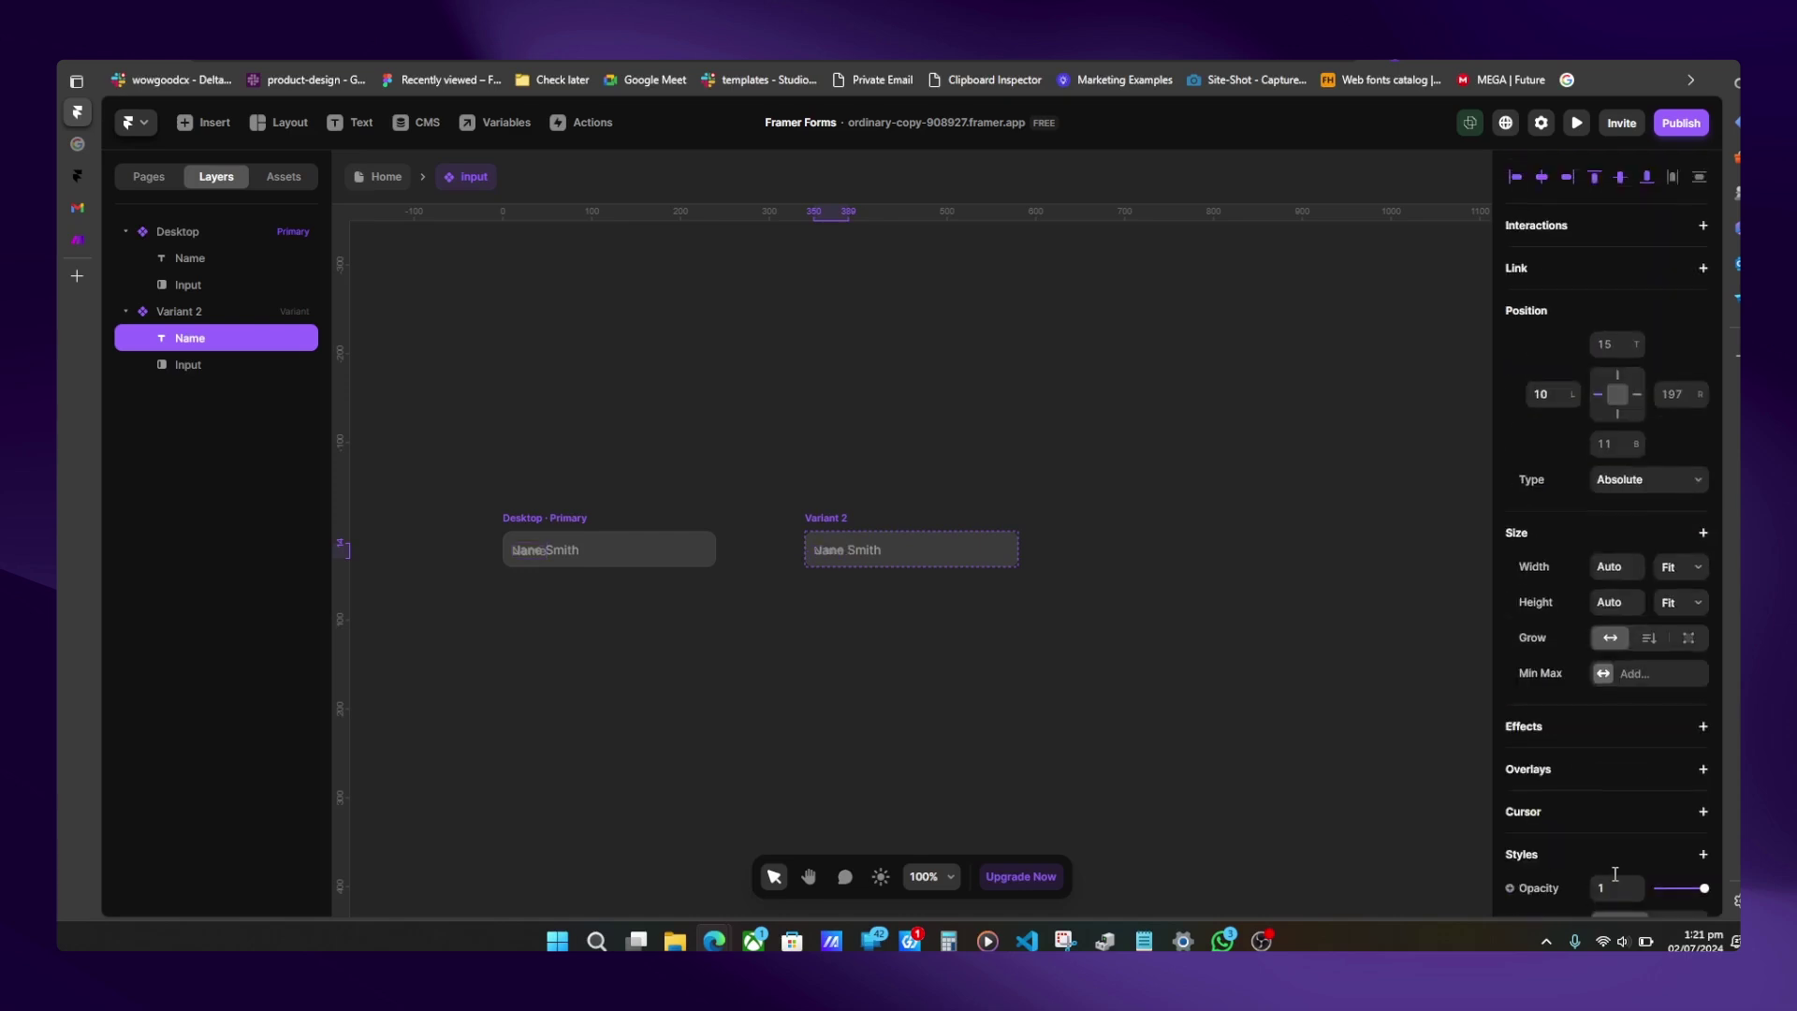
click(1516, 178)
key(shift+Up)
key(shift+Up)
key(shift+Up)
key(shift+Up)
- Select the Desktop variant's Input layer to show its input properties
click(521, 552)
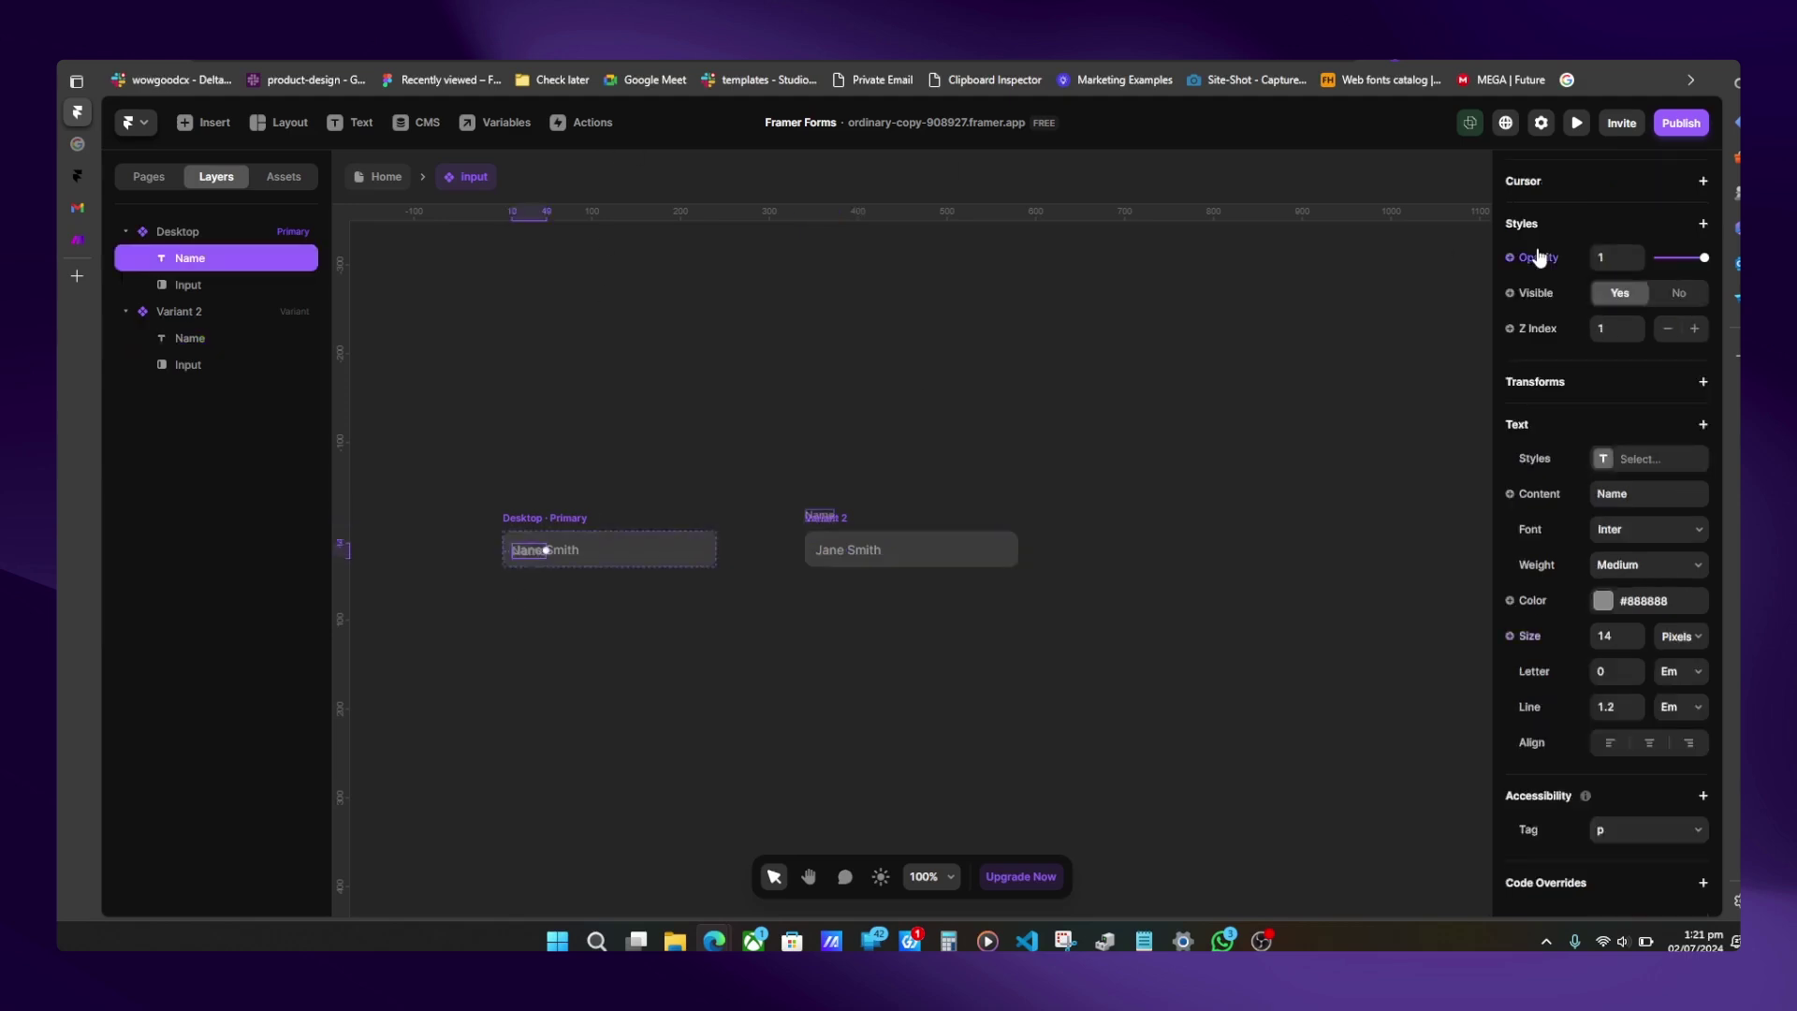
scroll(1641, 263, up, 3)
scroll(1641, 262, up, 4)
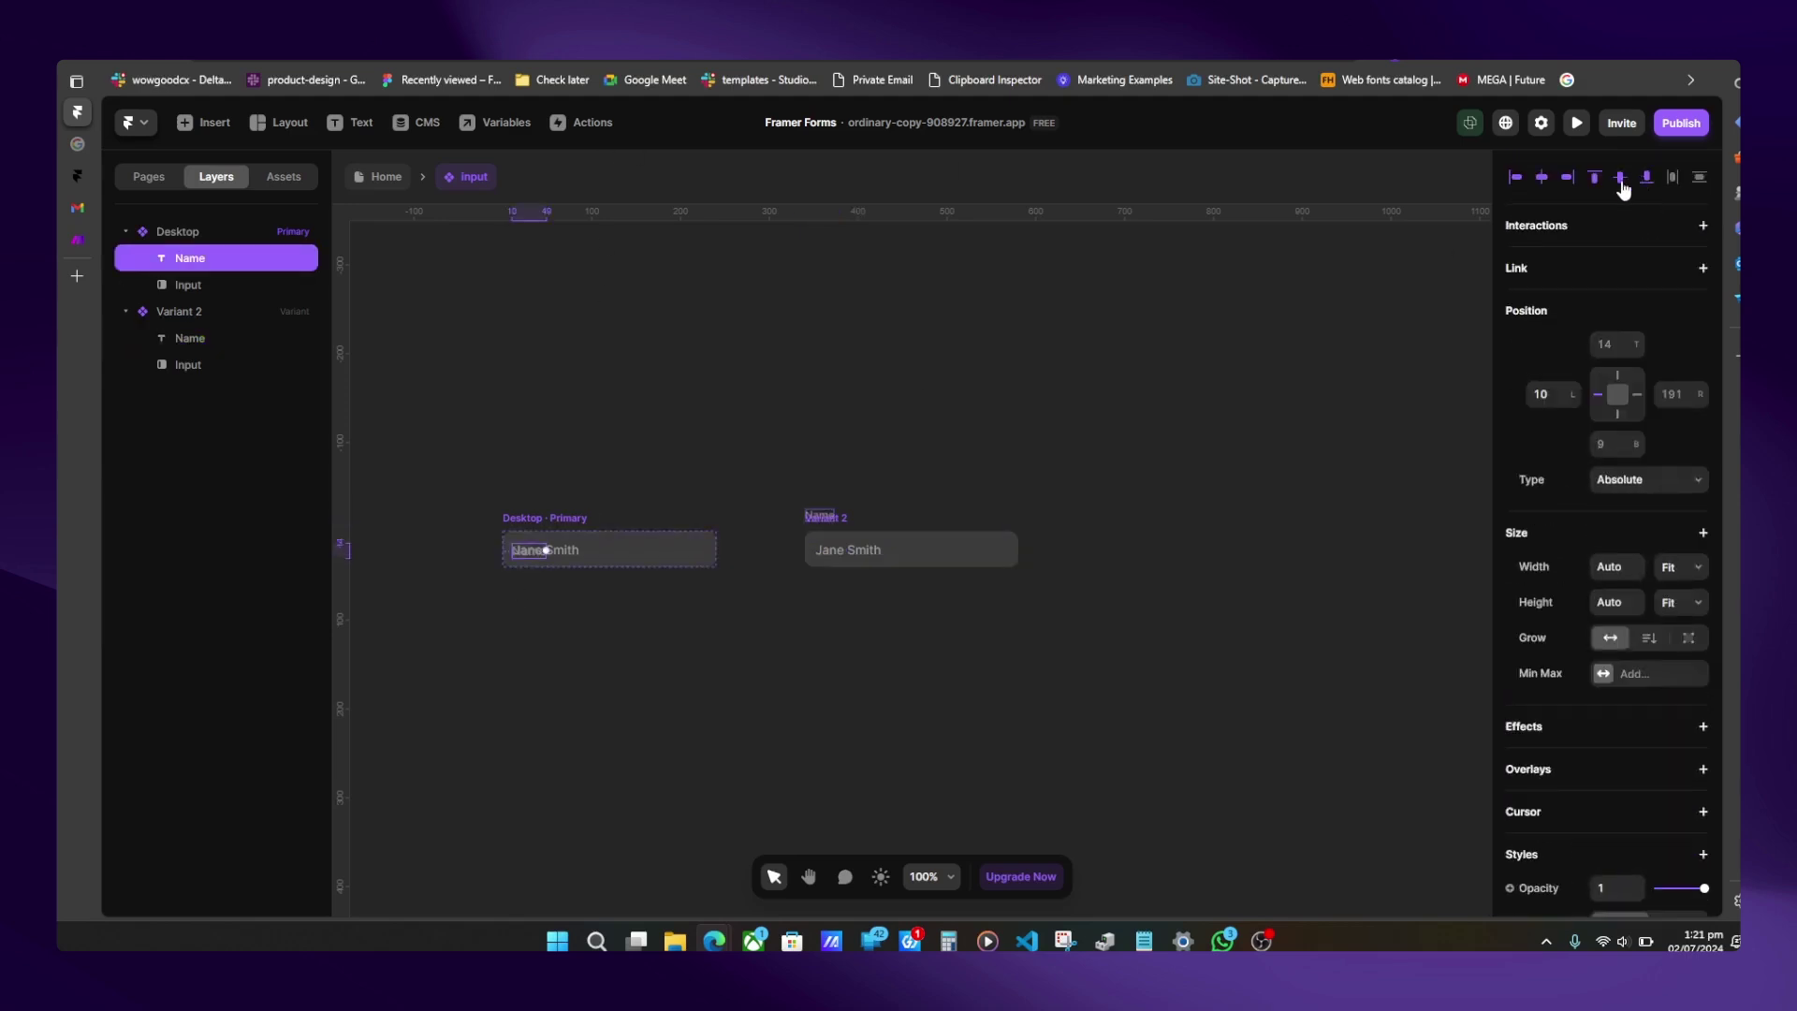
click(564, 514)
click(595, 547)
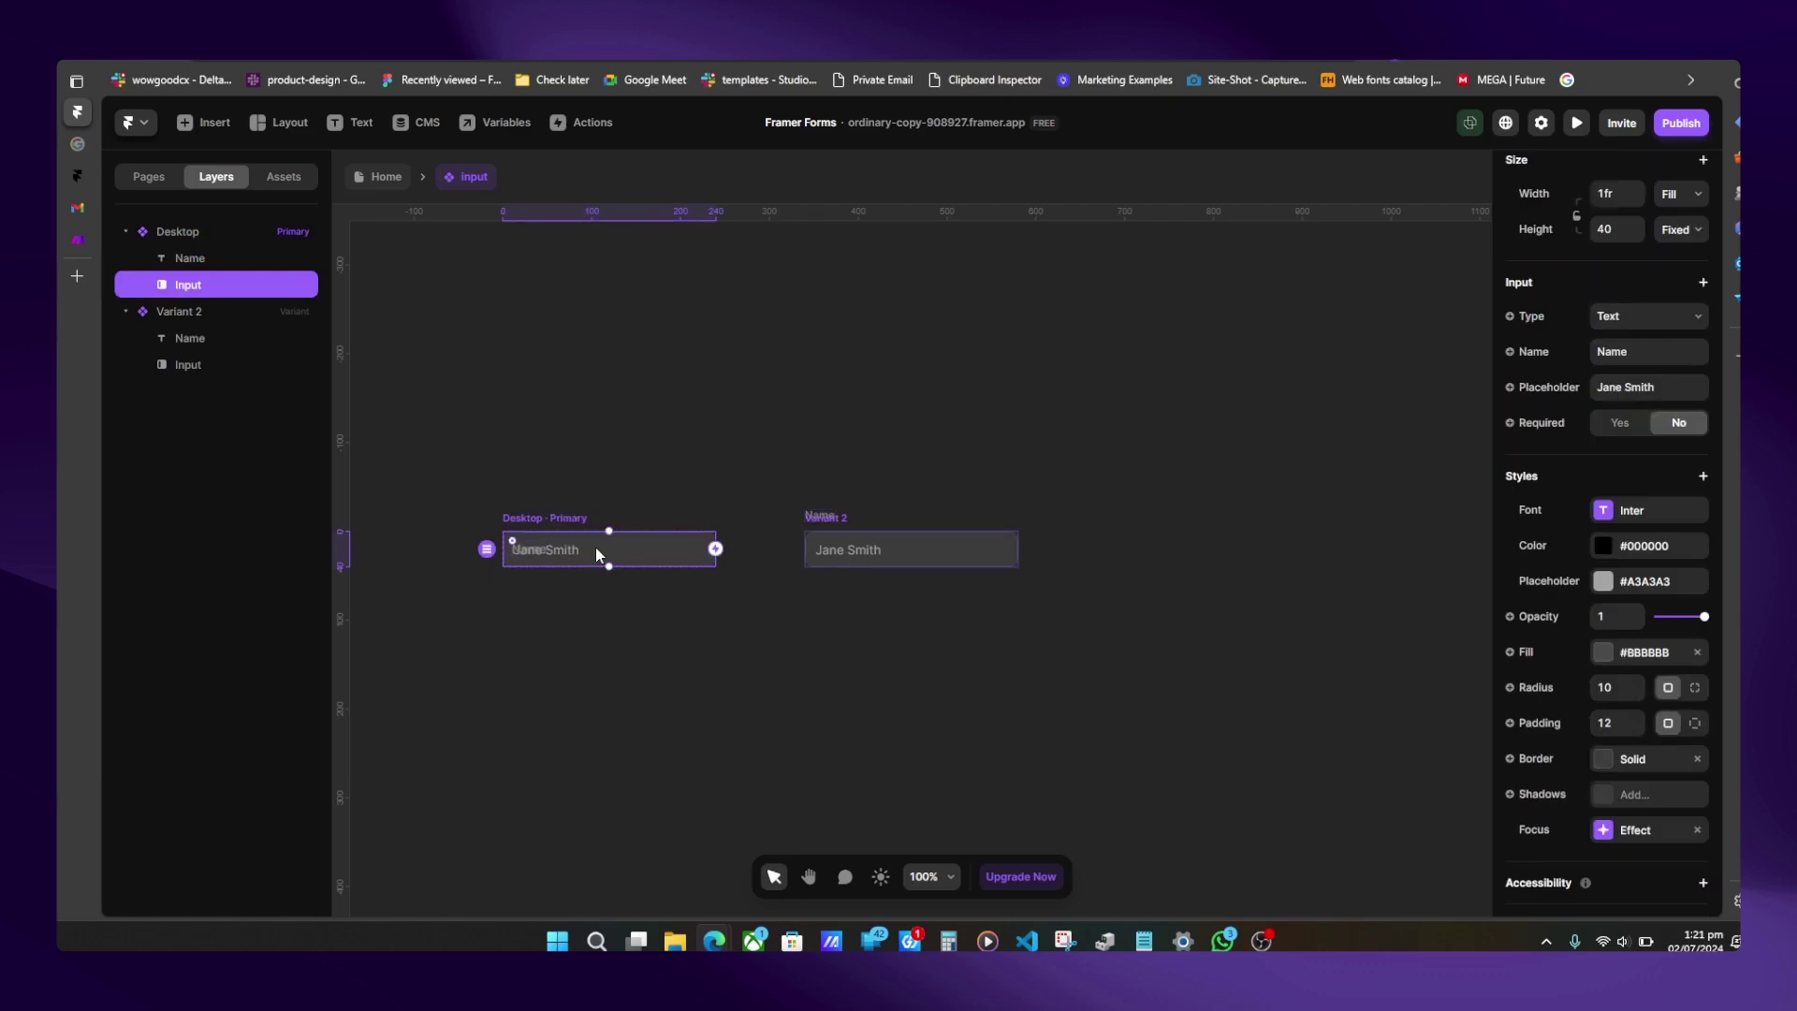
- Remove the input's placeholder text and set Required to Yes
click(1634, 387)
key(BackSpace)
click(1620, 426)
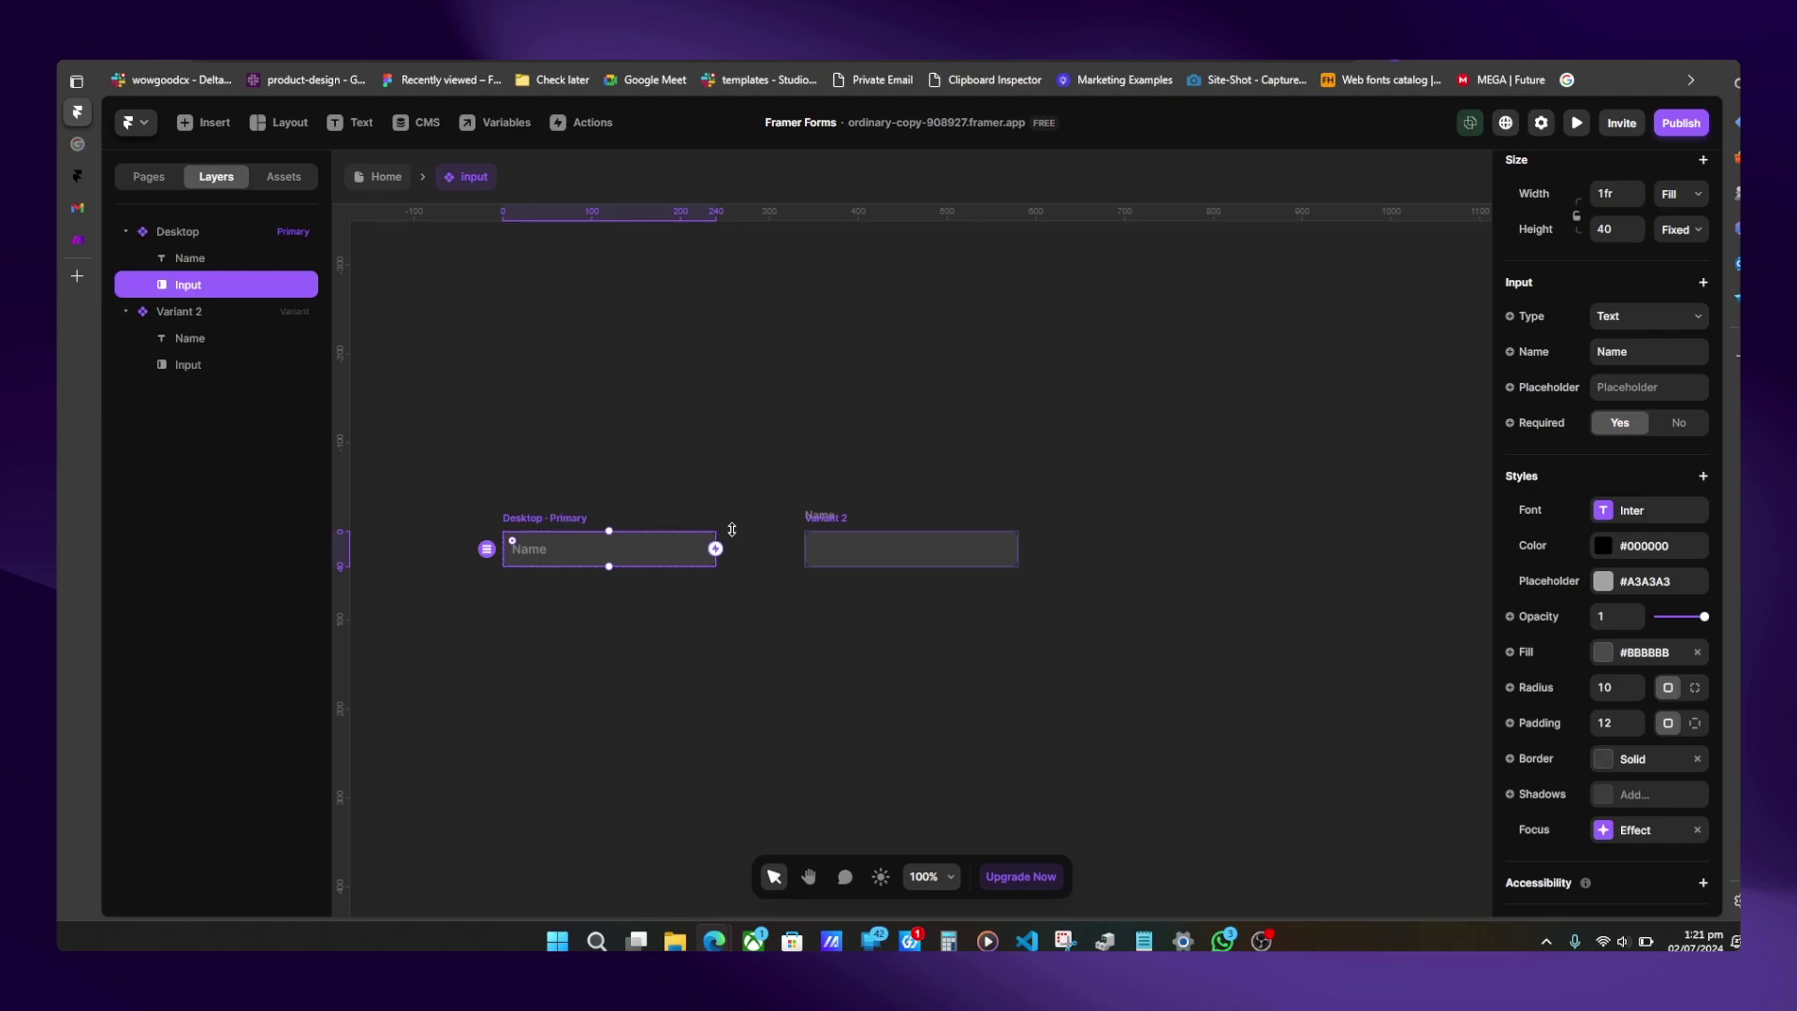
- Add a Focus interaction that switches the Desktop variant to Variant 2
drag(715, 554, 839, 550)
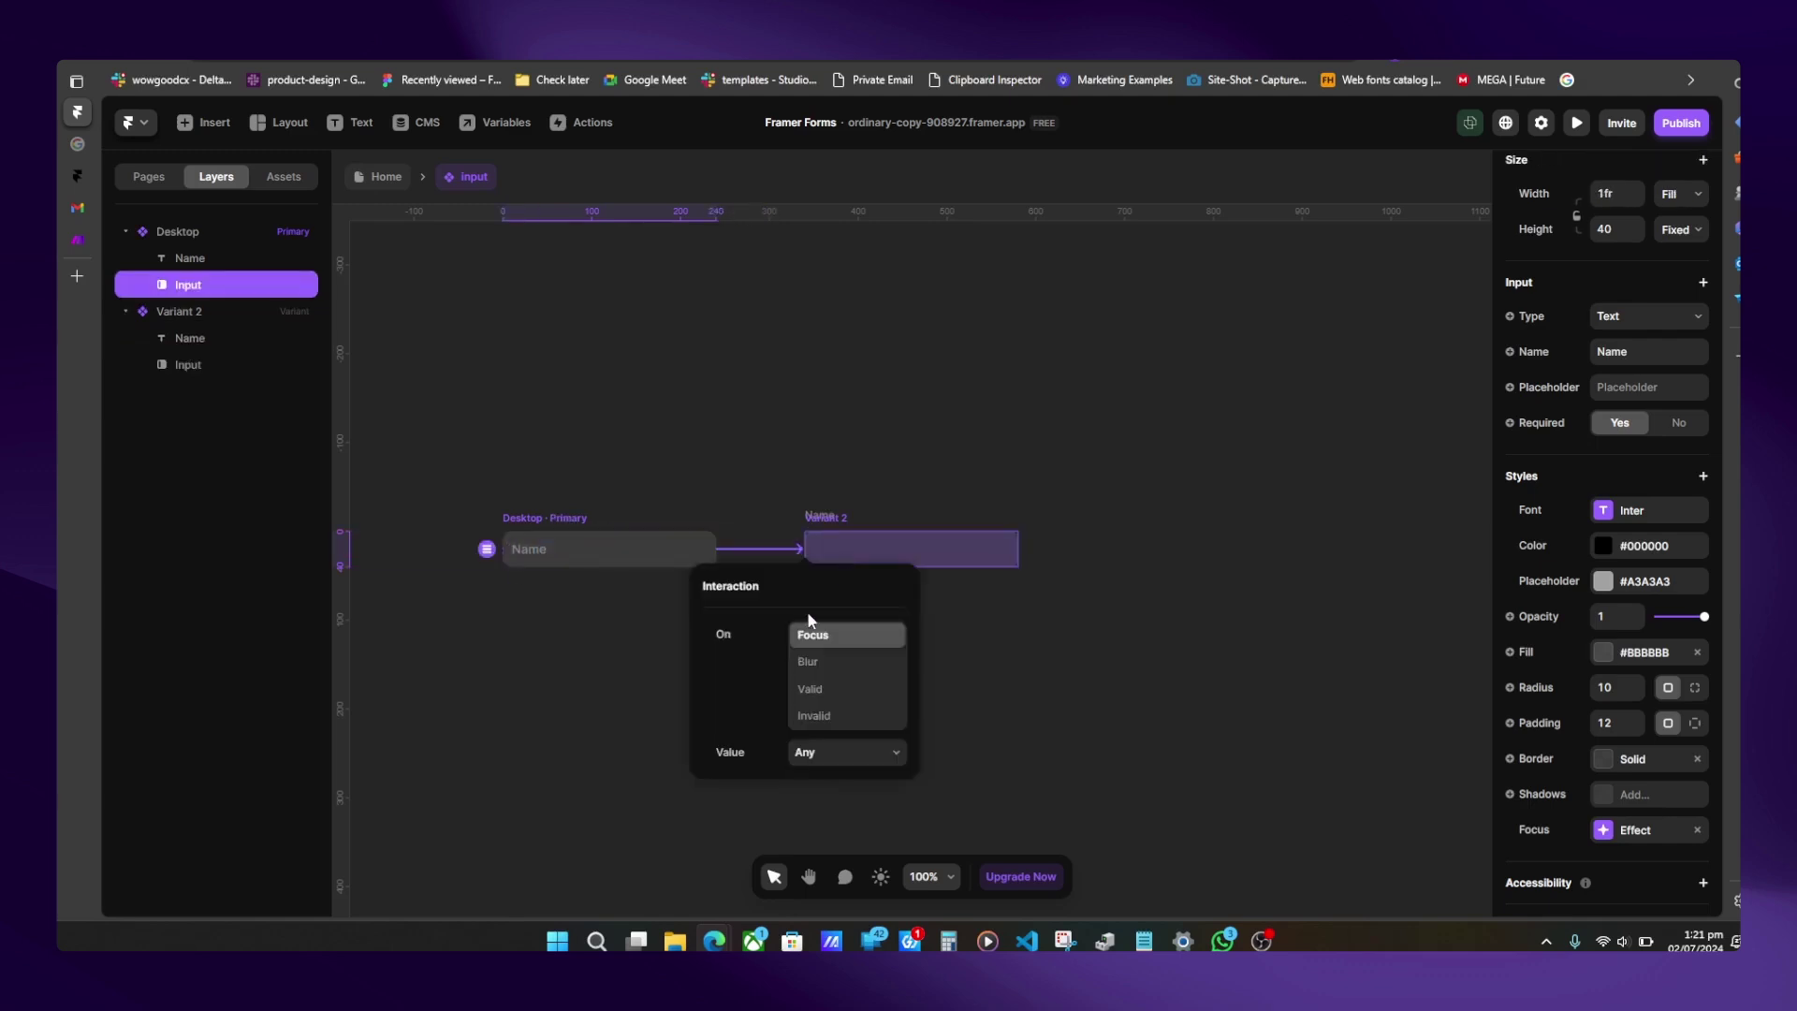
click(927, 549)
click(946, 551)
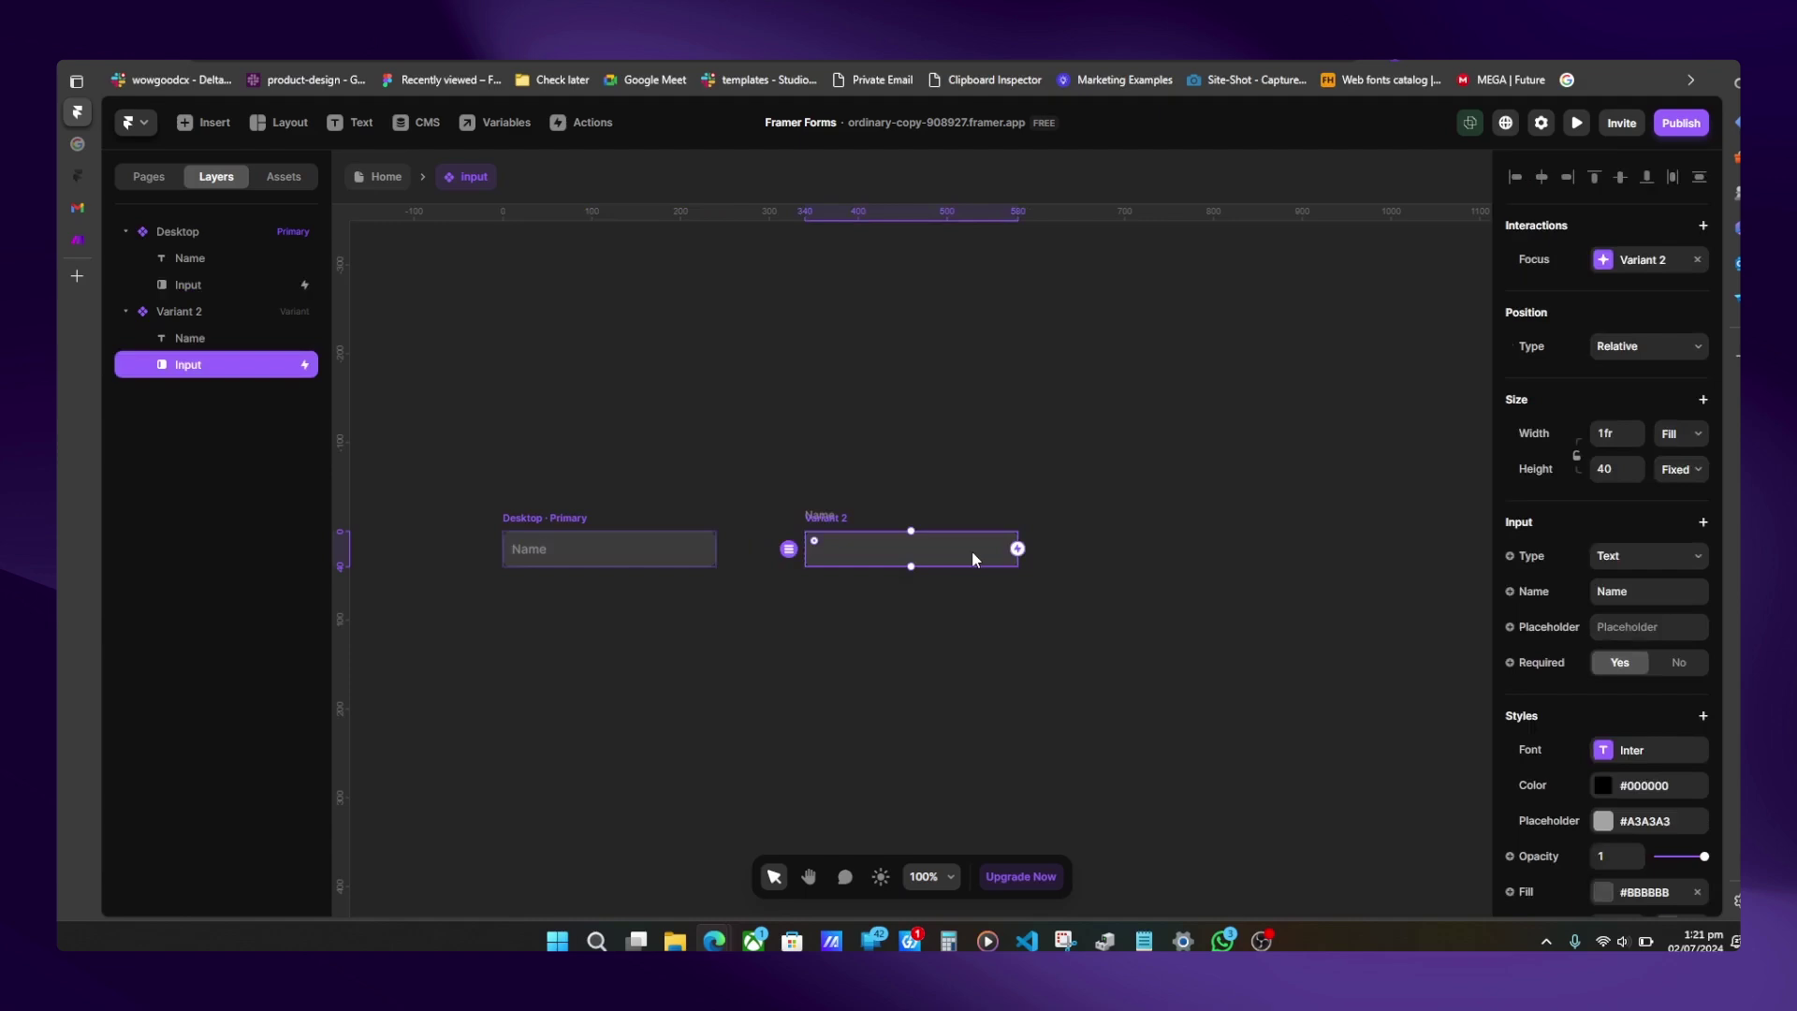
- Link Variant 2 back to Desktop on Blur when the value Is Empty
drag(1017, 549, 686, 550)
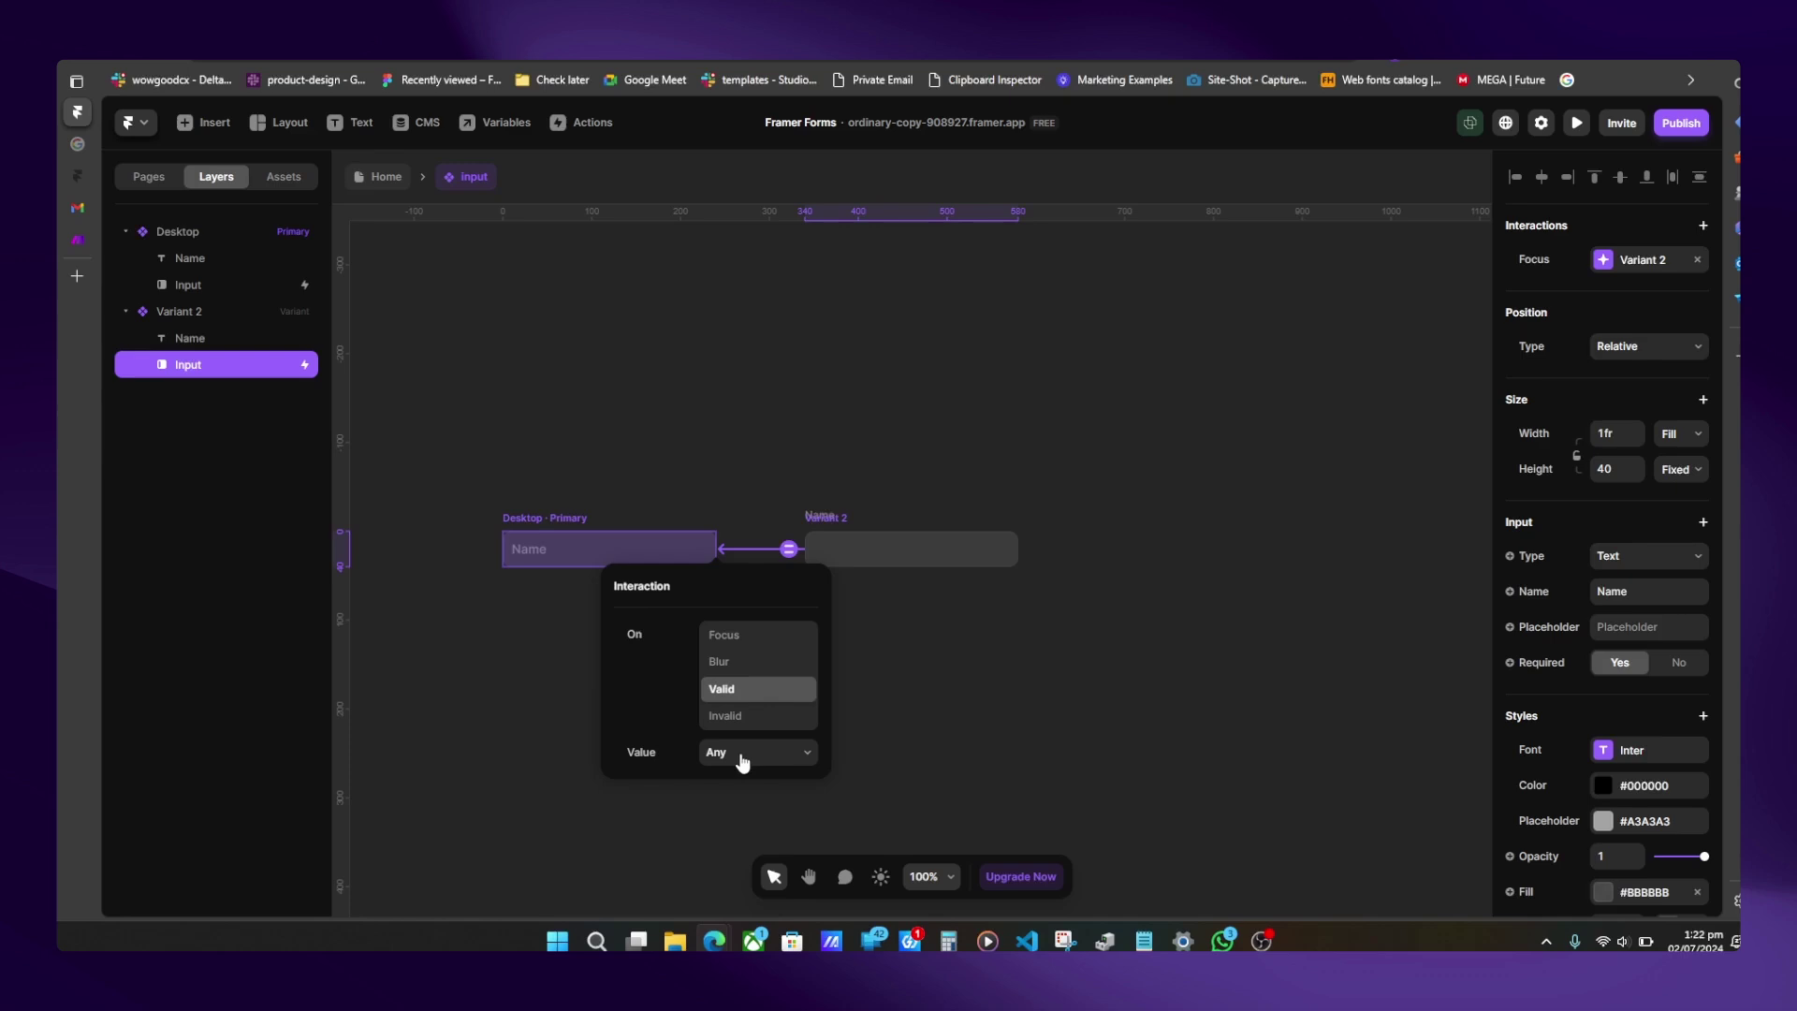
click(742, 760)
click(731, 662)
click(730, 662)
click(747, 756)
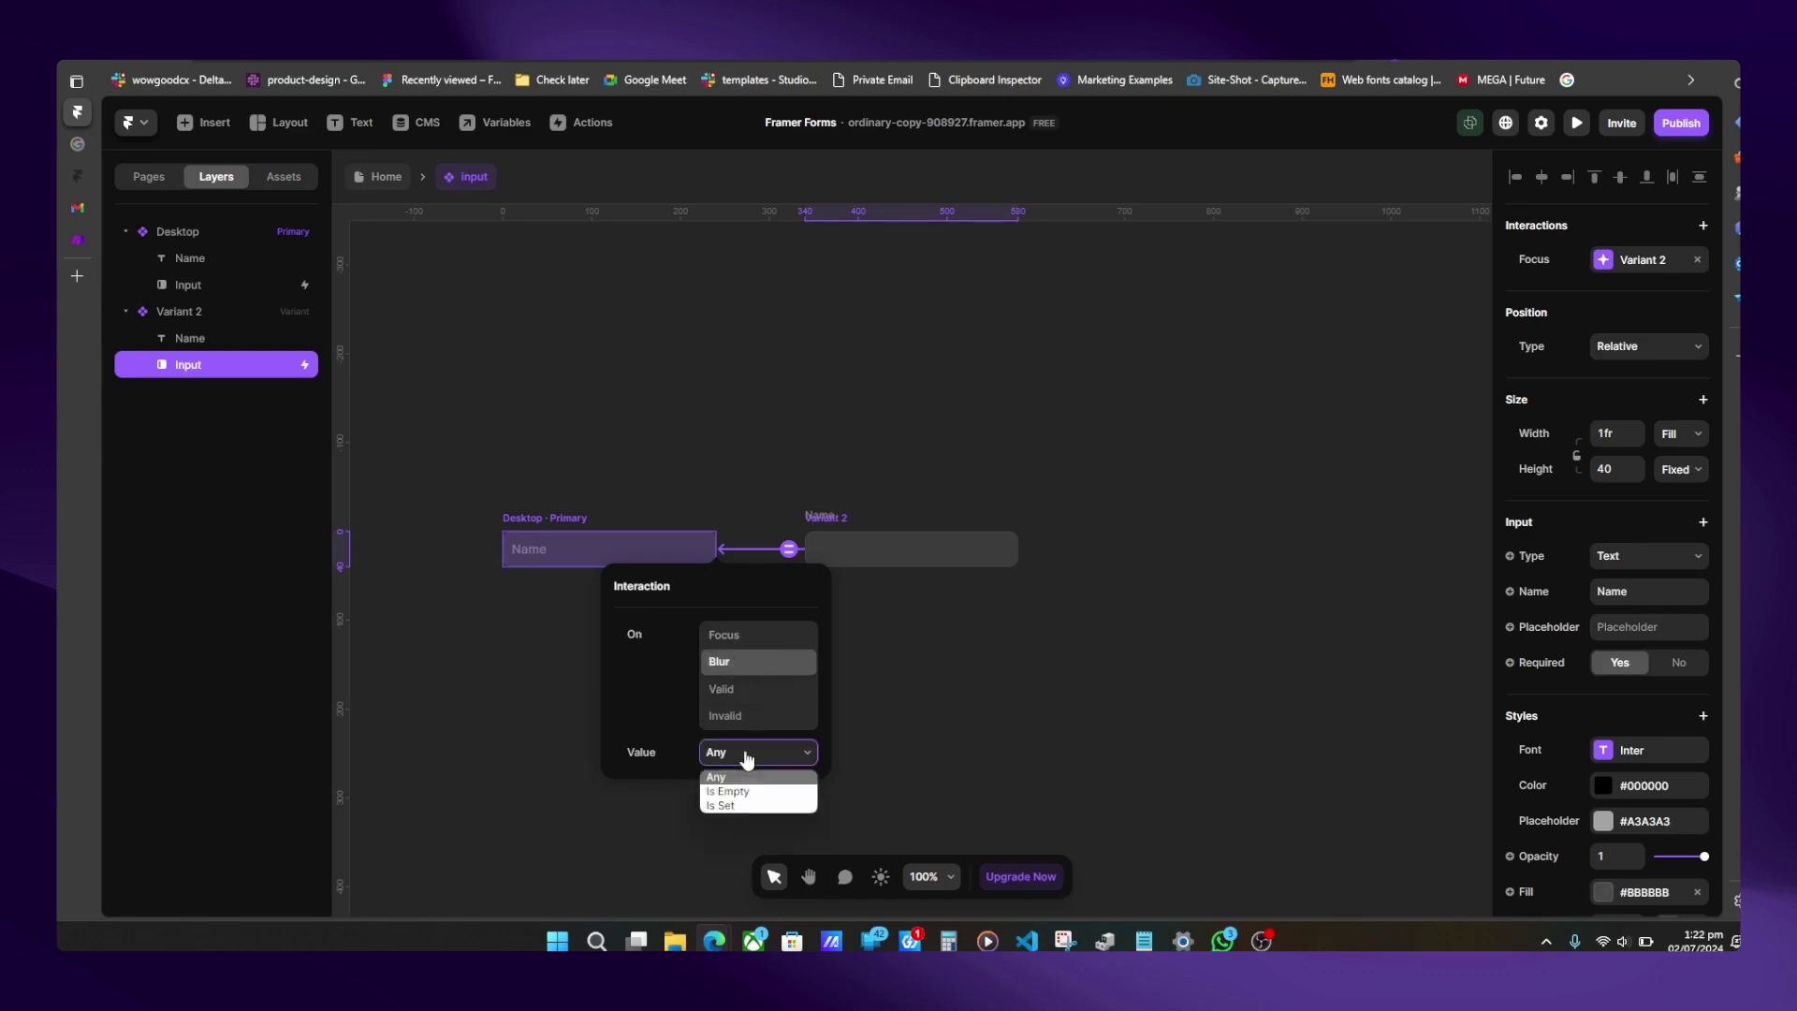
click(732, 792)
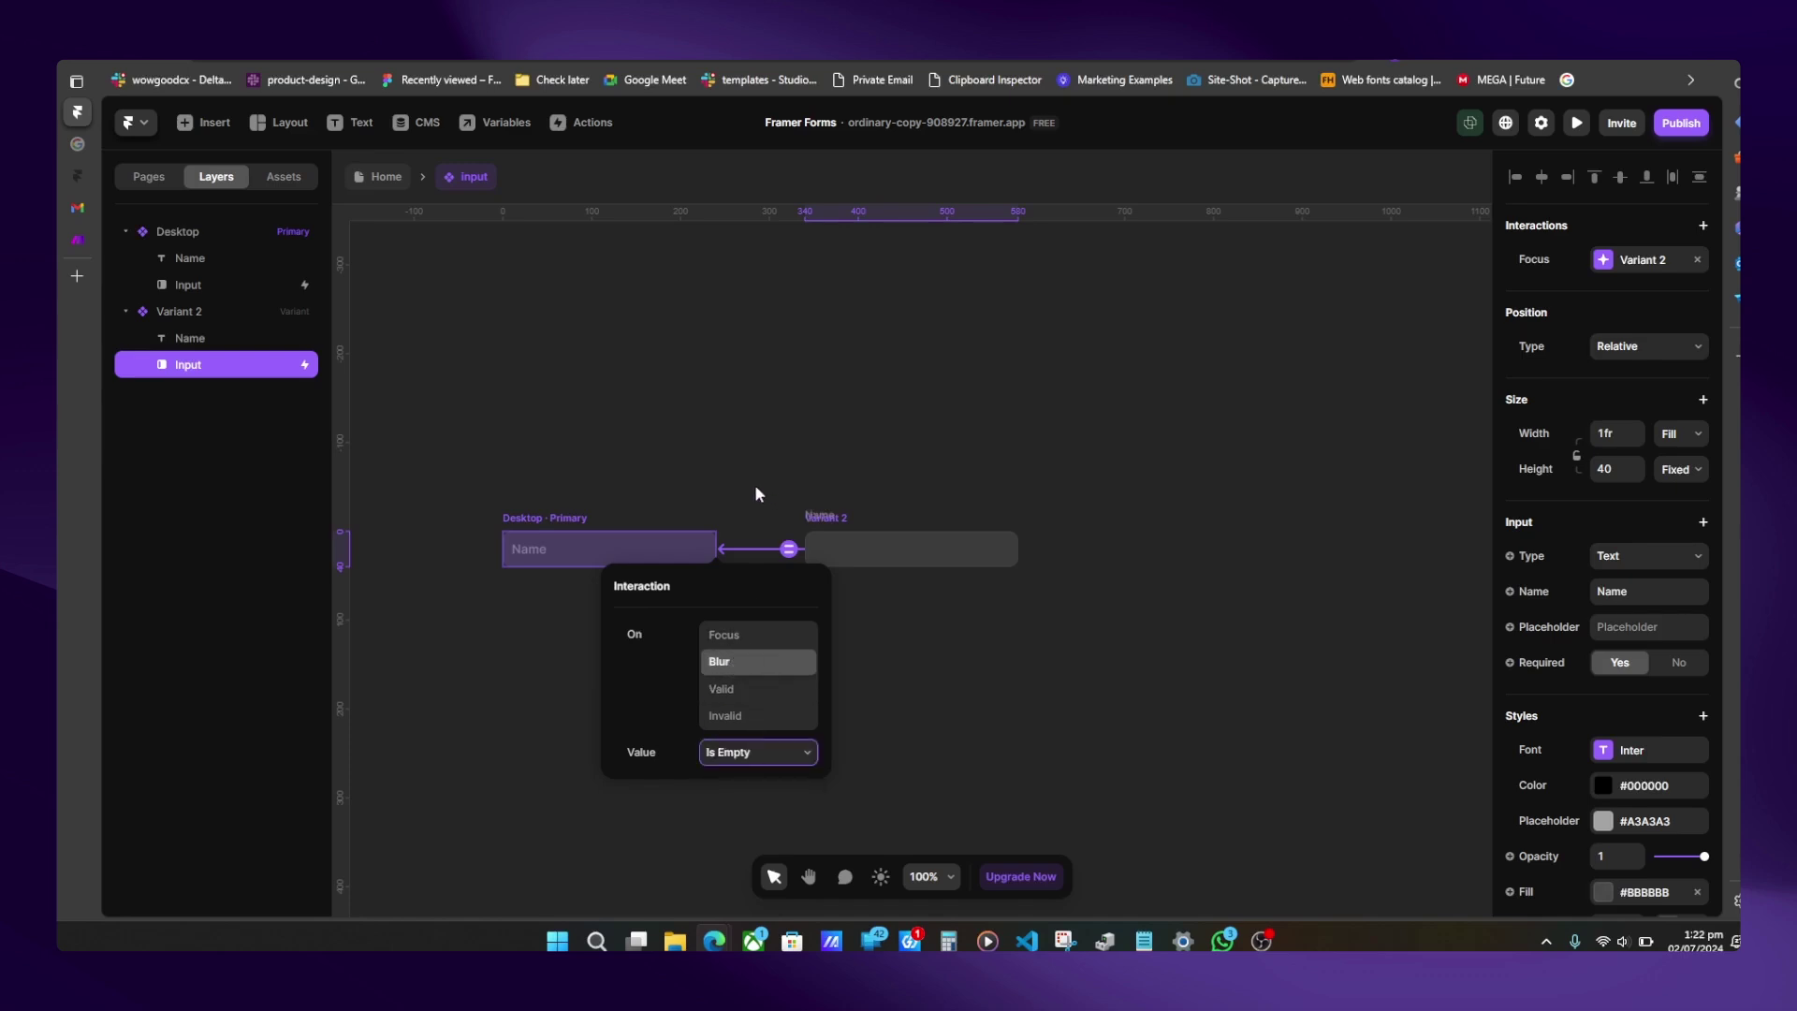
key(Escape)
key(Escape)
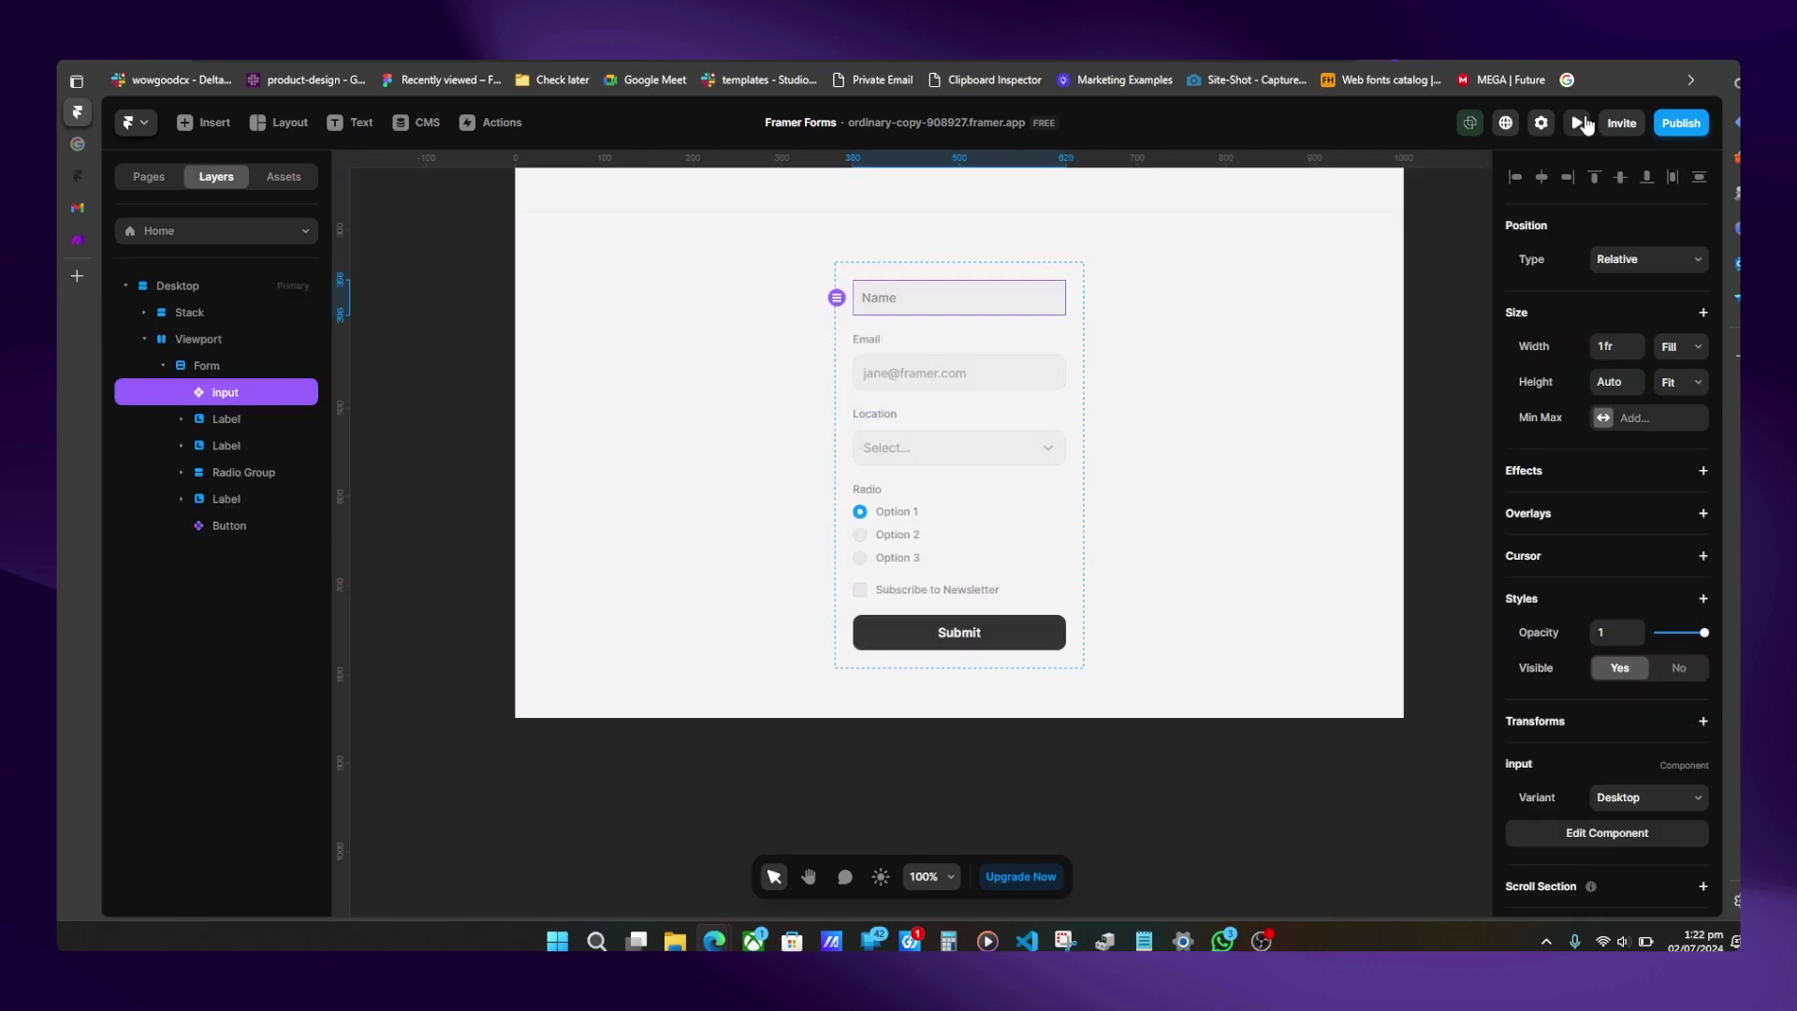
- In preview, type 'shdsh' into Name, delete it, and click away to confirm the label resets
click(1580, 122)
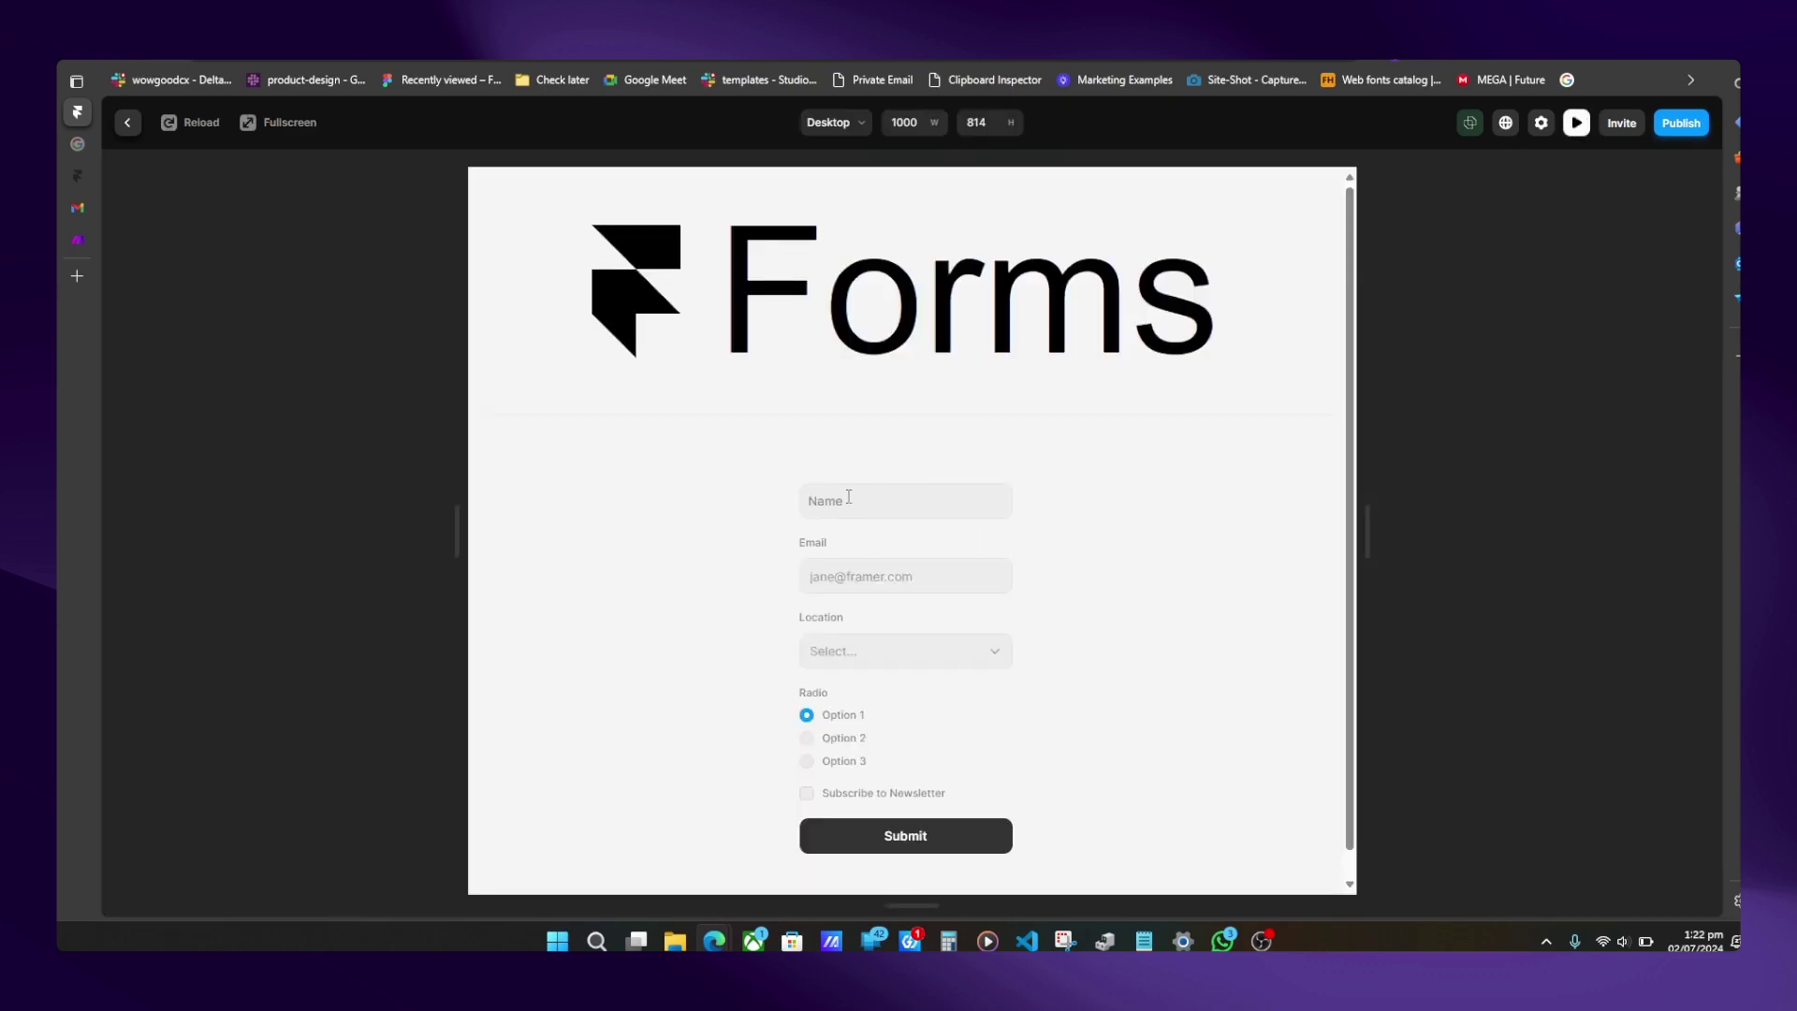
click(848, 497)
text(shdshshdkhsfkhskfhskfhksfh)
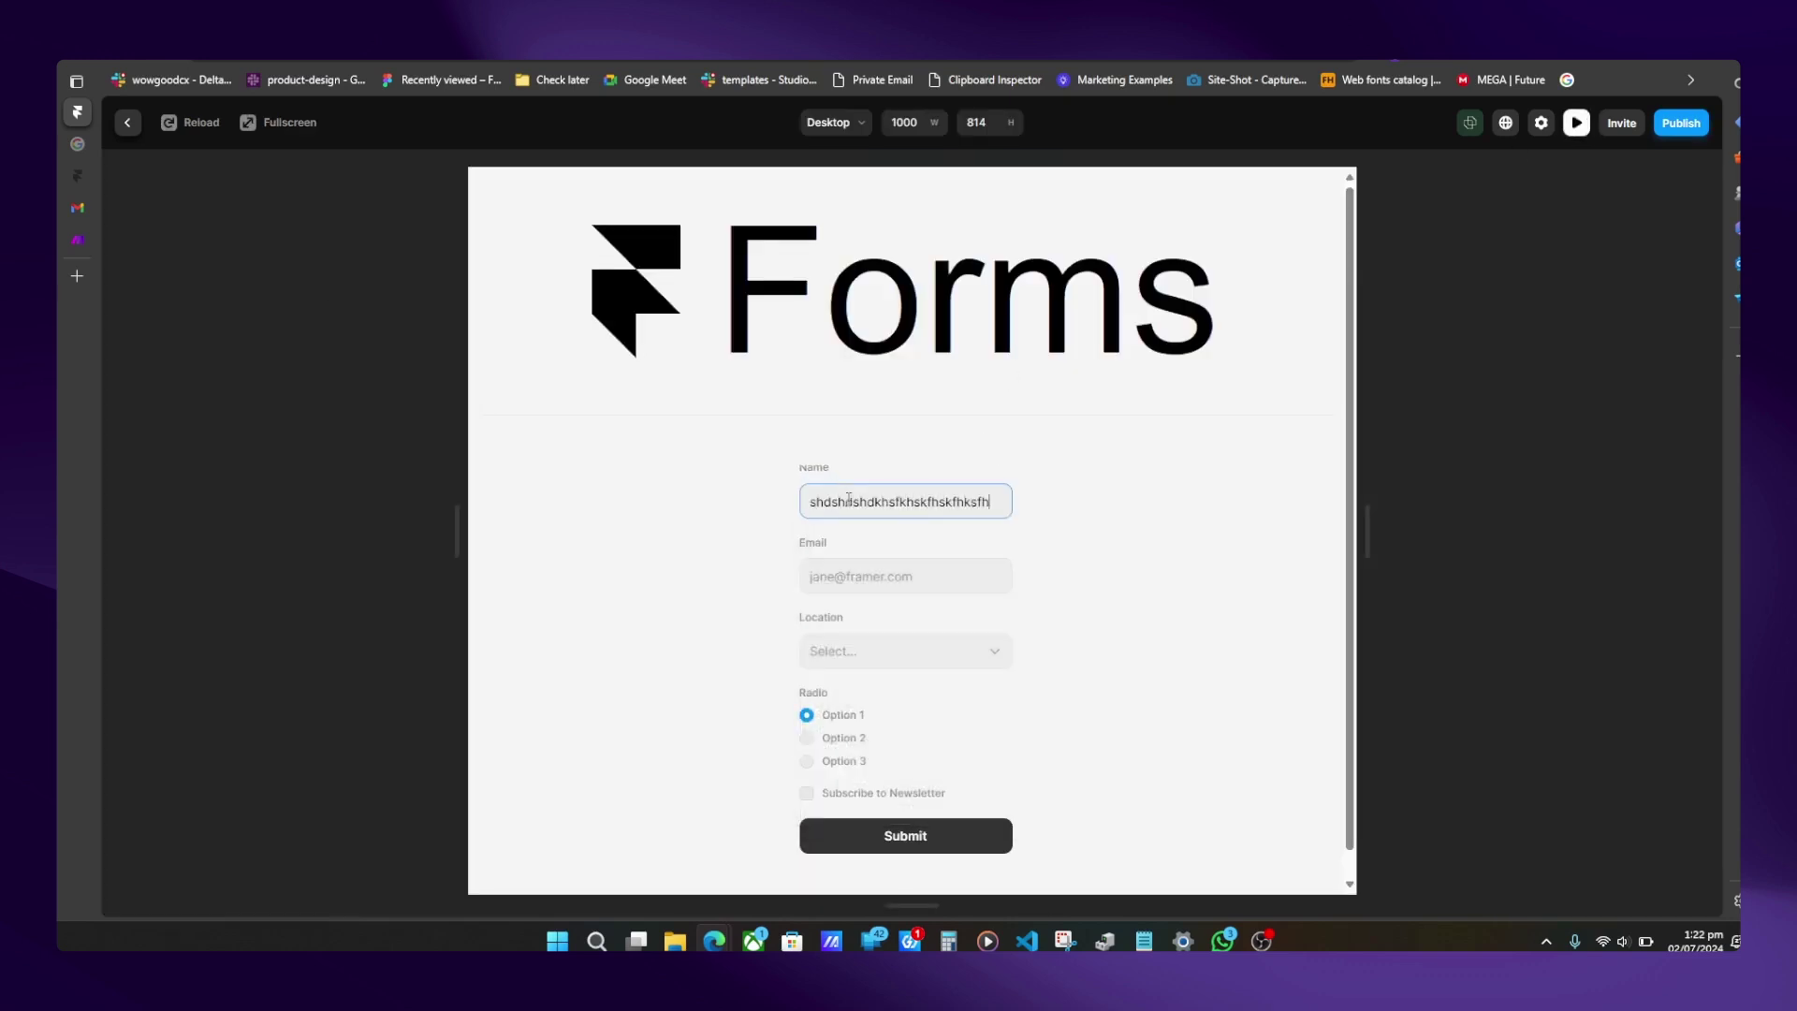
key(ctrl+a)
key(BackSpace)
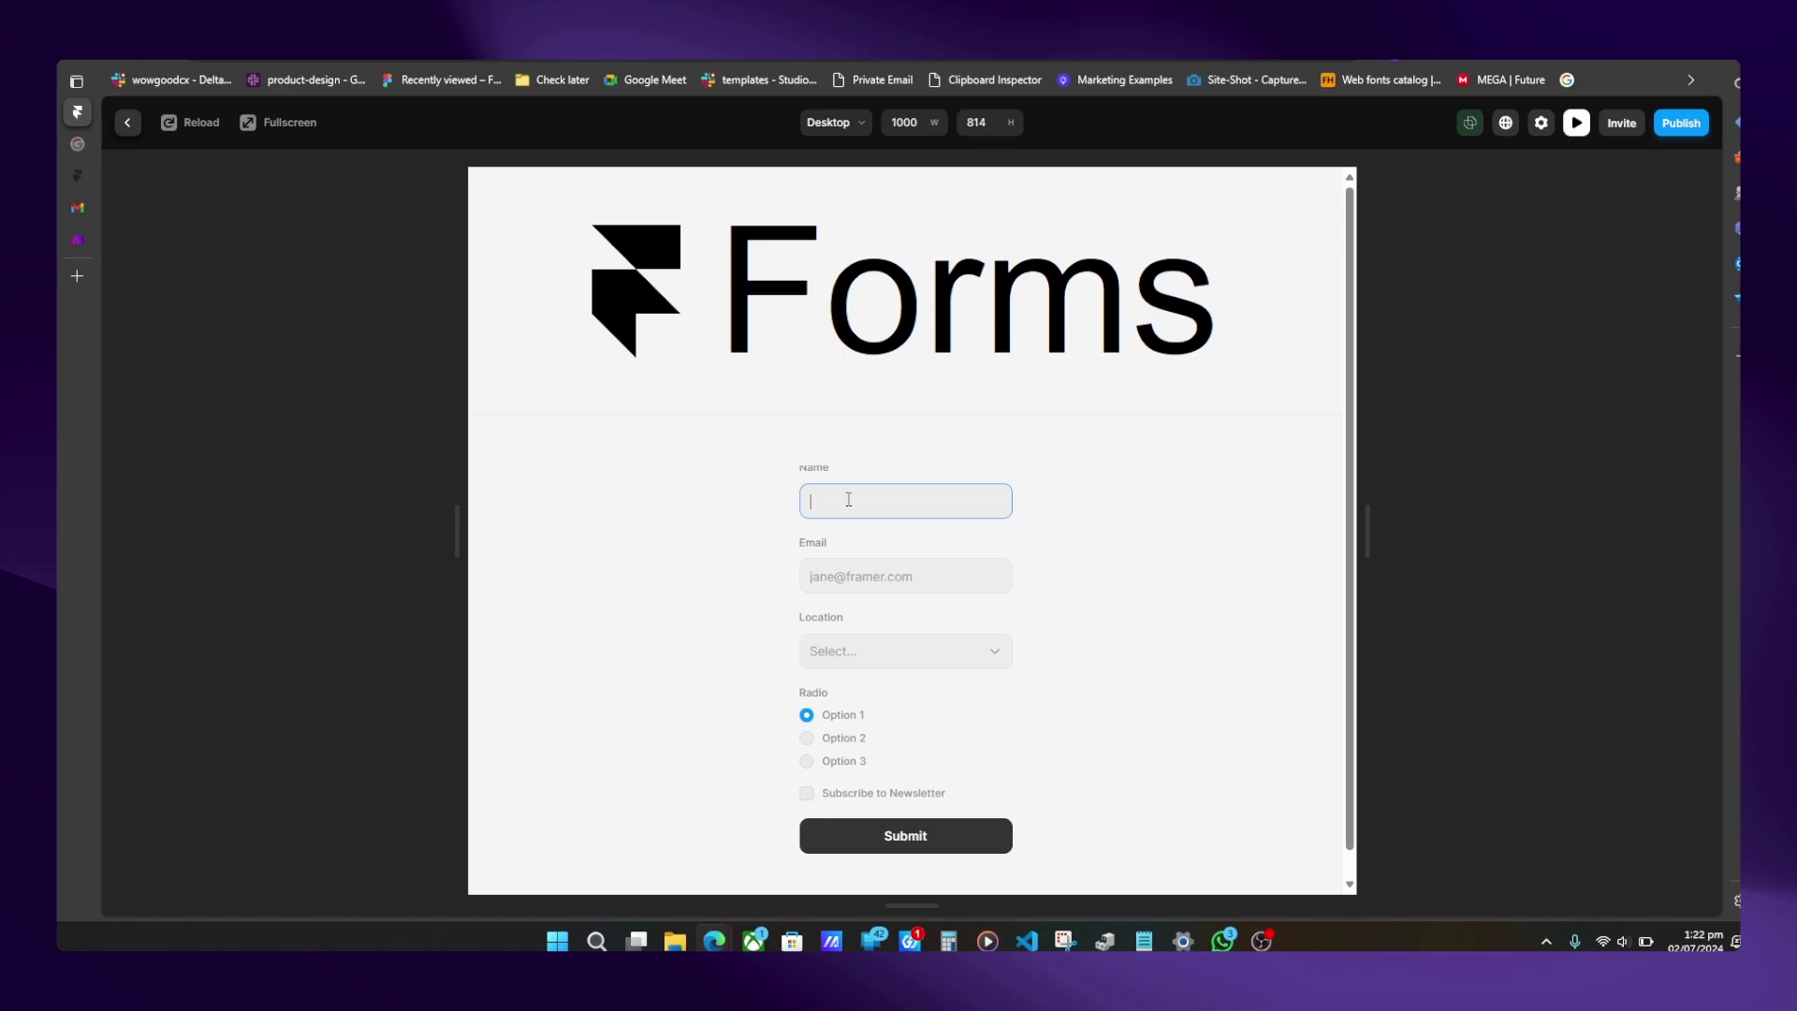
click(702, 504)
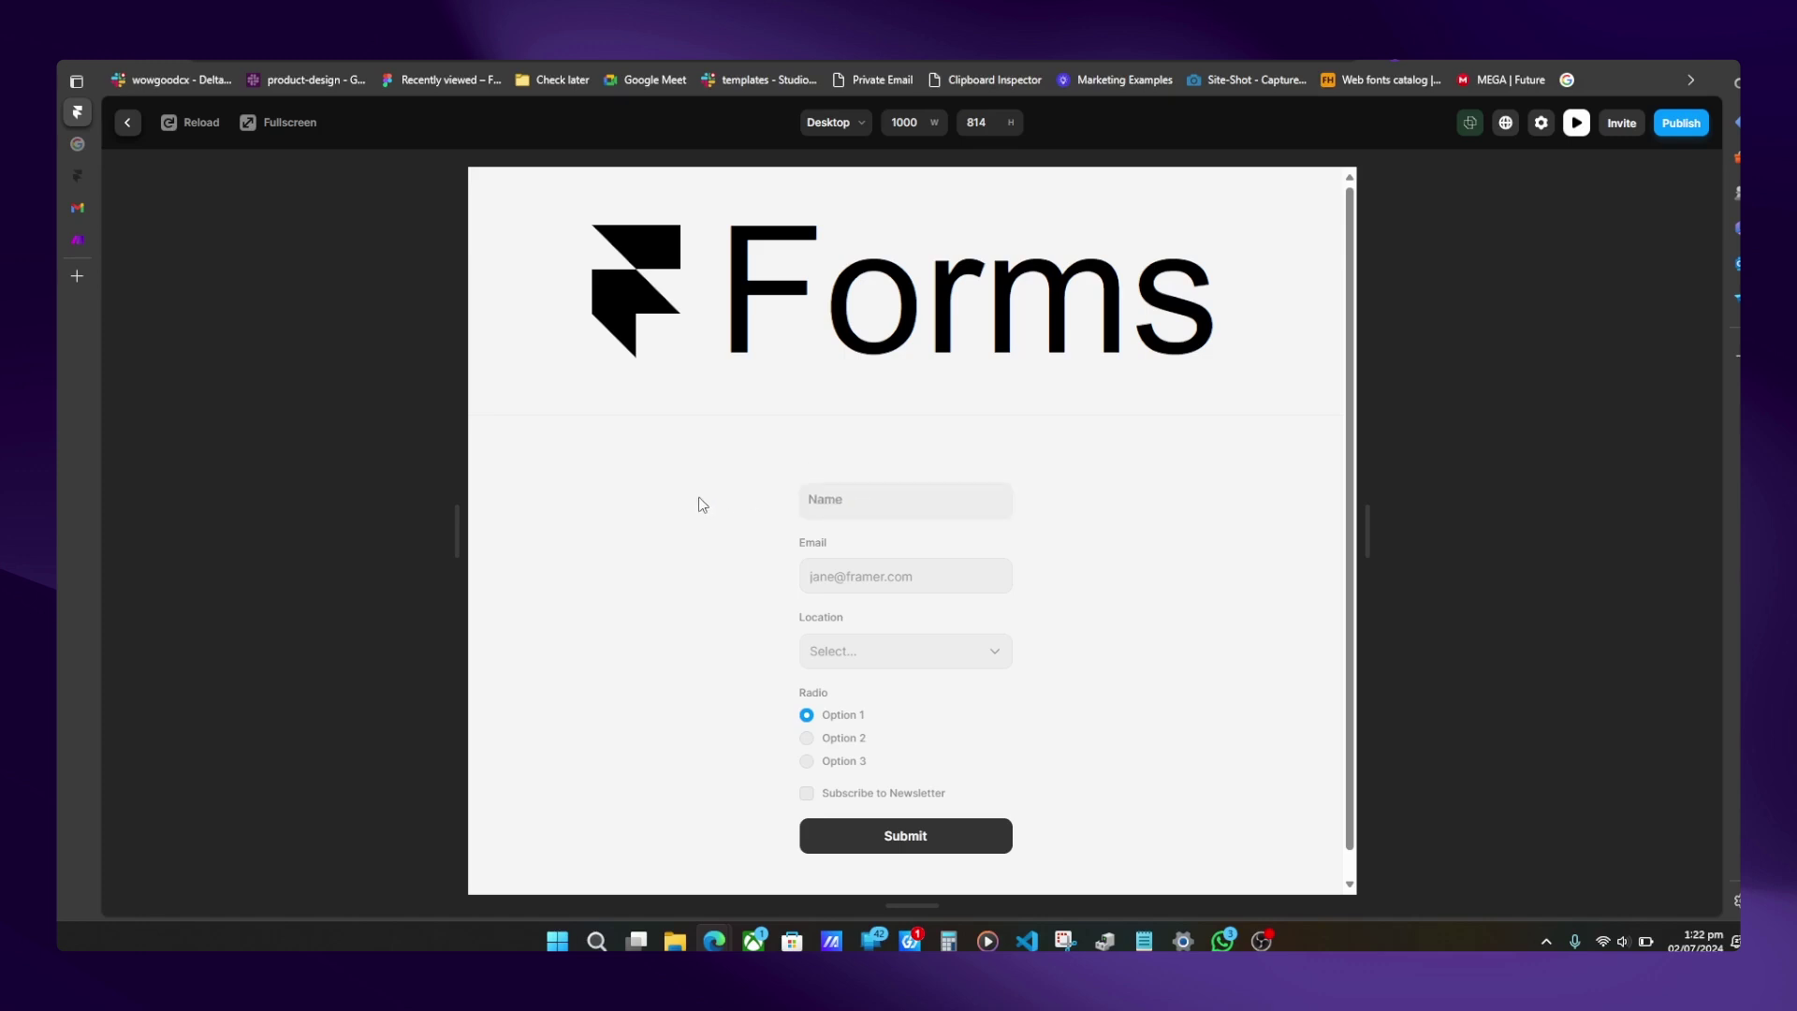
- Set Overflow to Visible on both the Viewport and Form containers
click(127, 123)
click(711, 292)
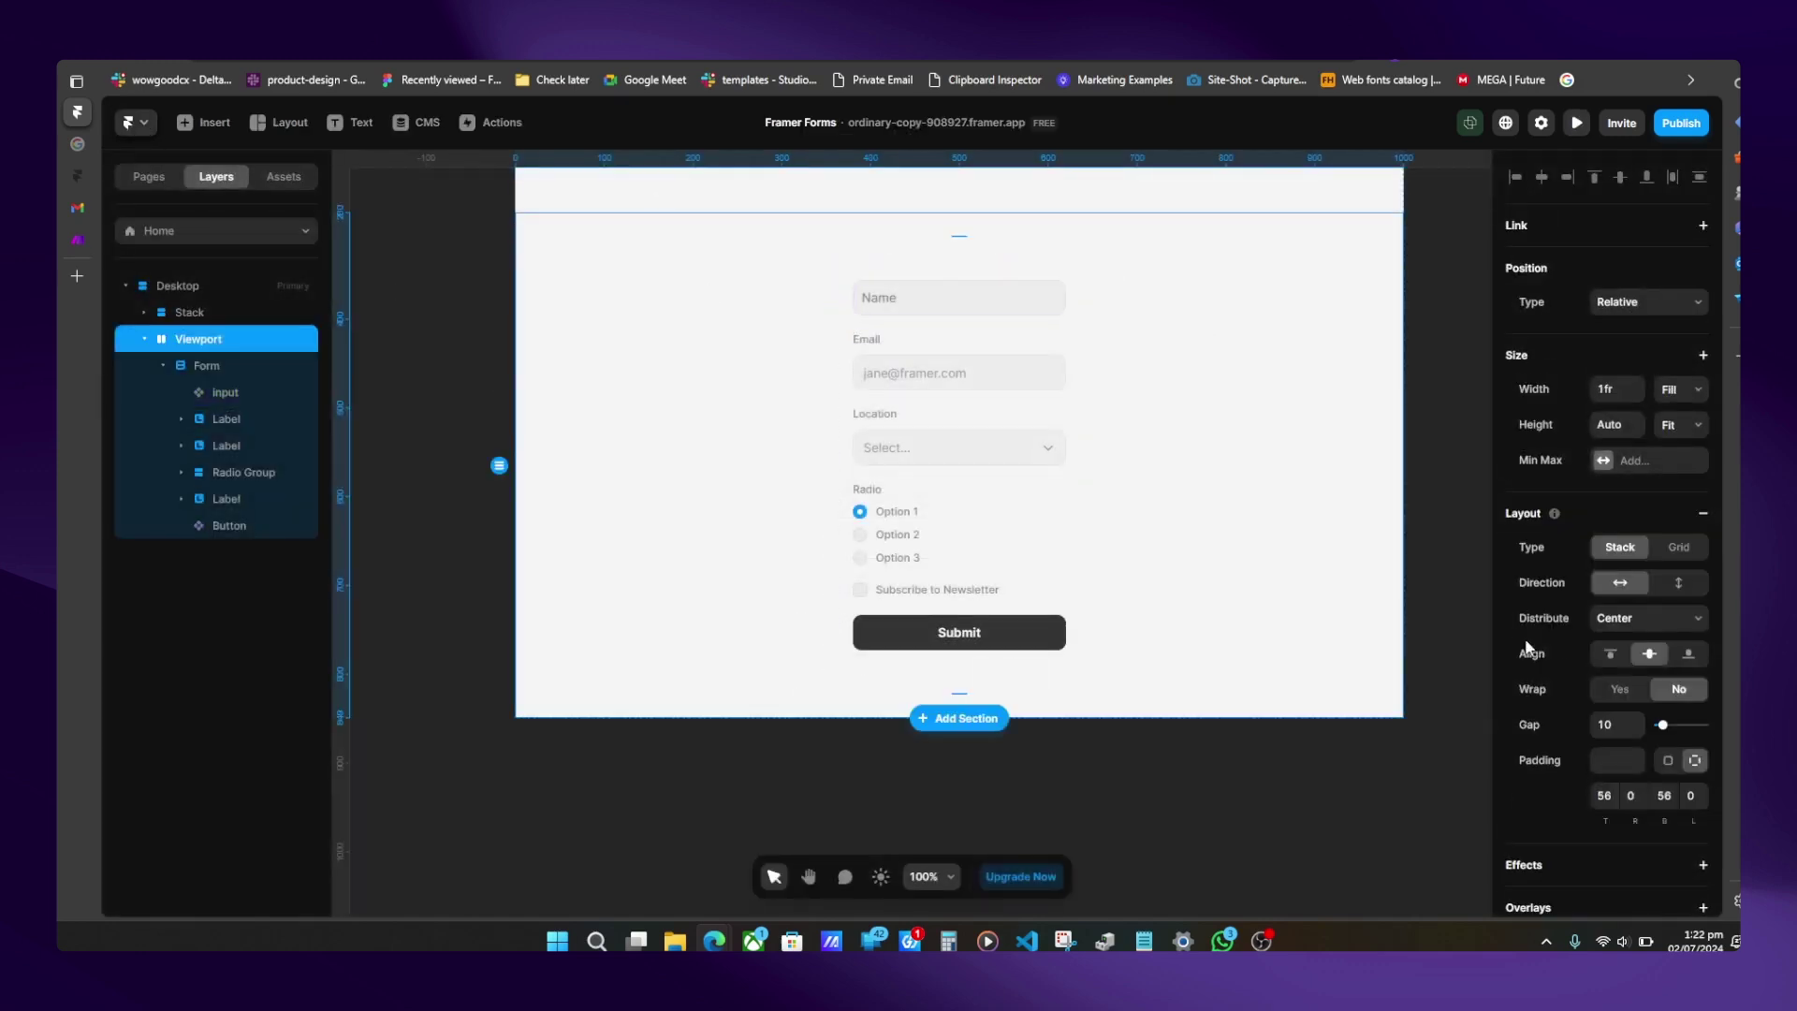
scroll(1535, 655, down, 5)
click(1622, 696)
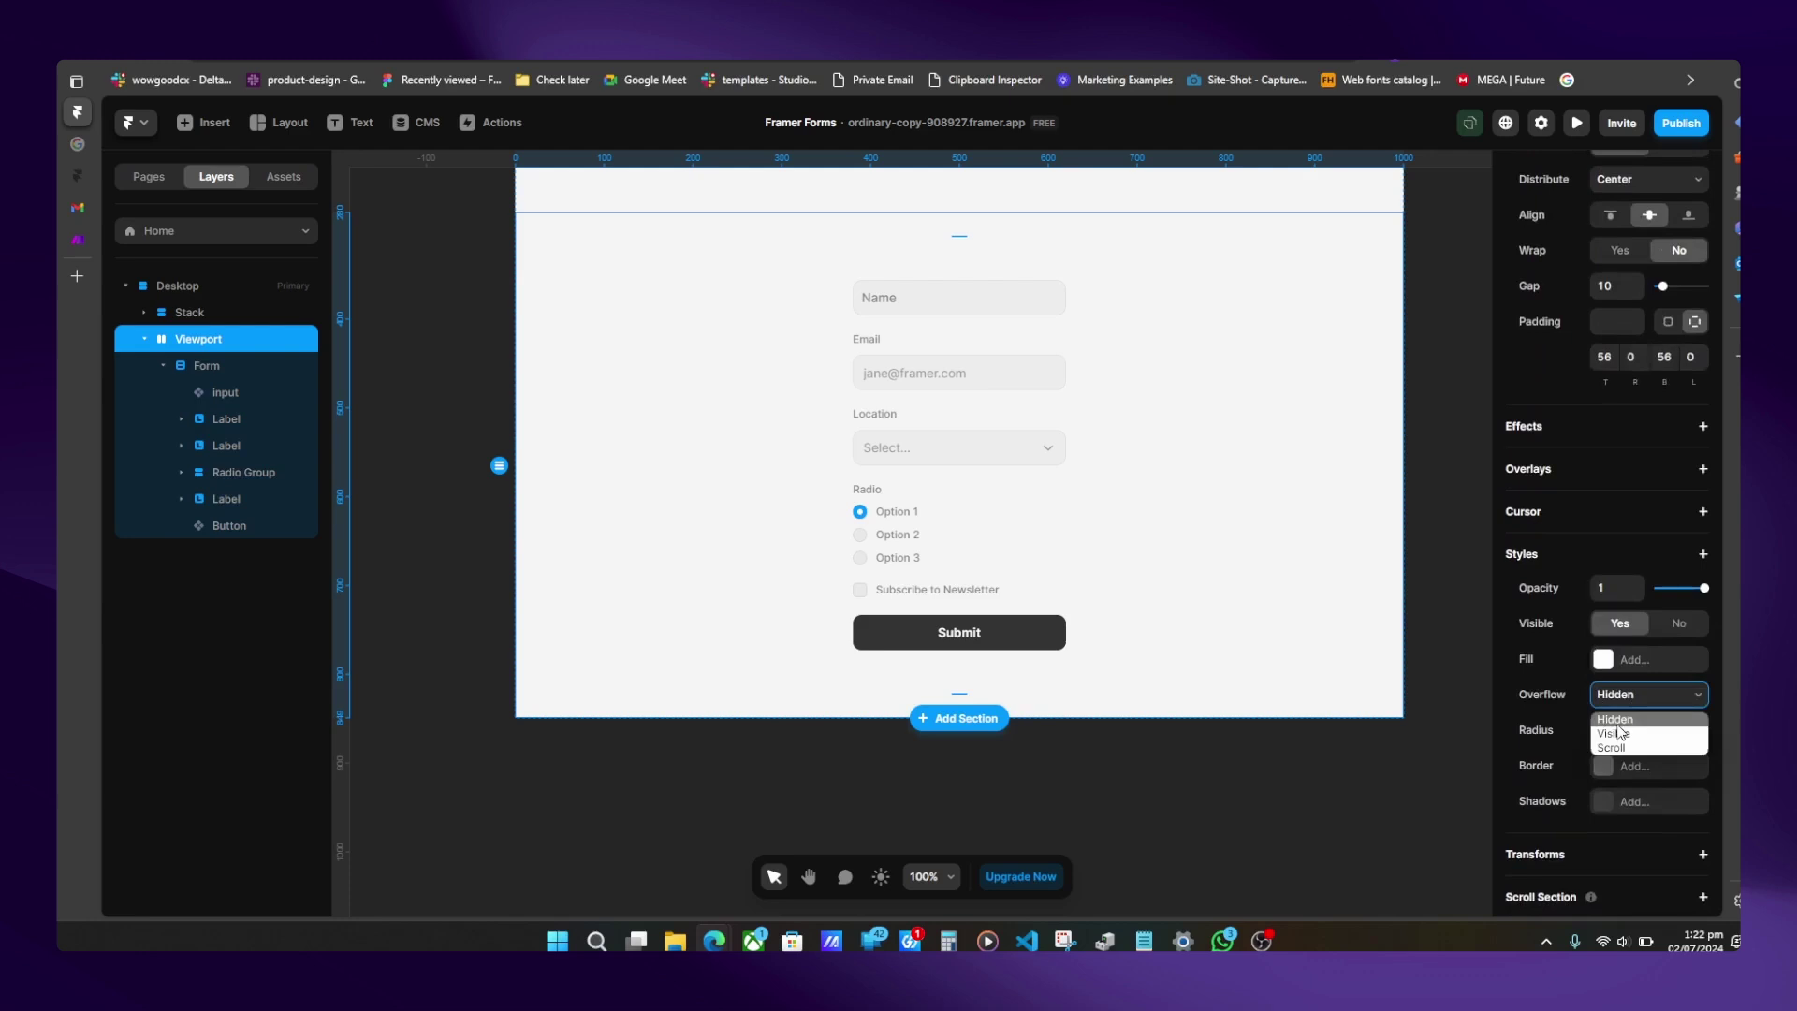
click(1616, 733)
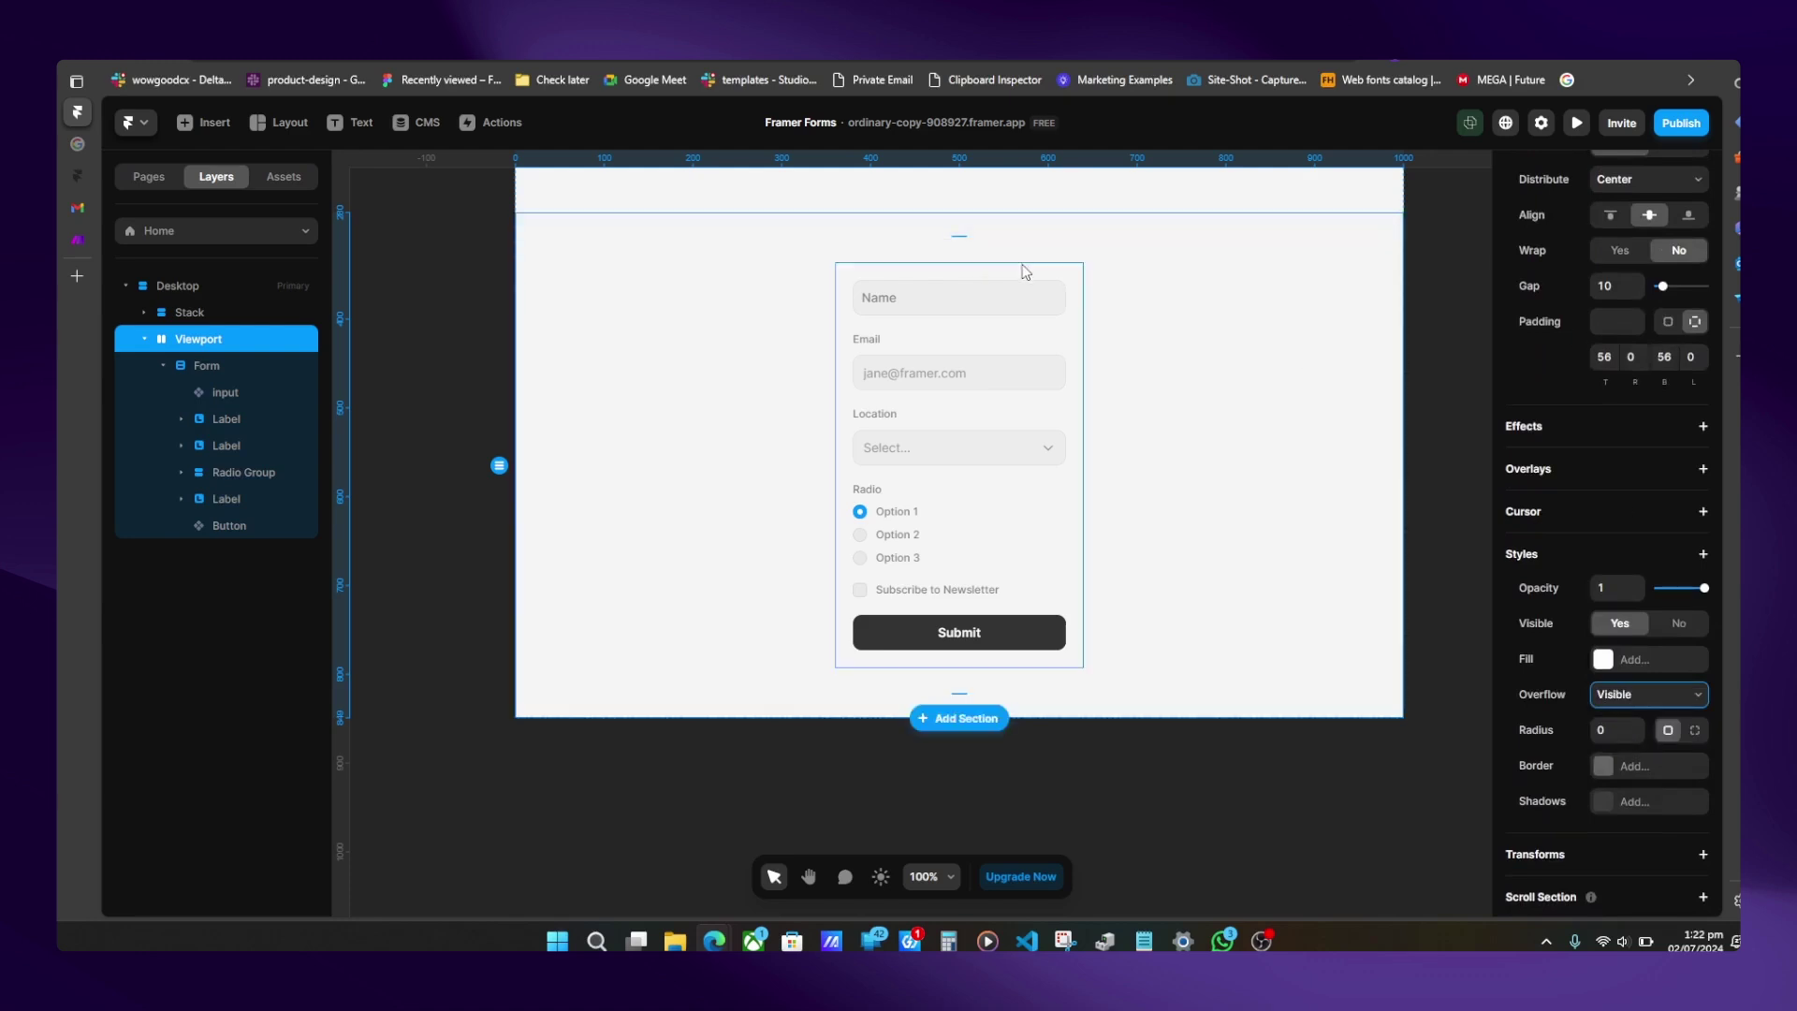
click(1067, 281)
scroll(1633, 623, down, 5)
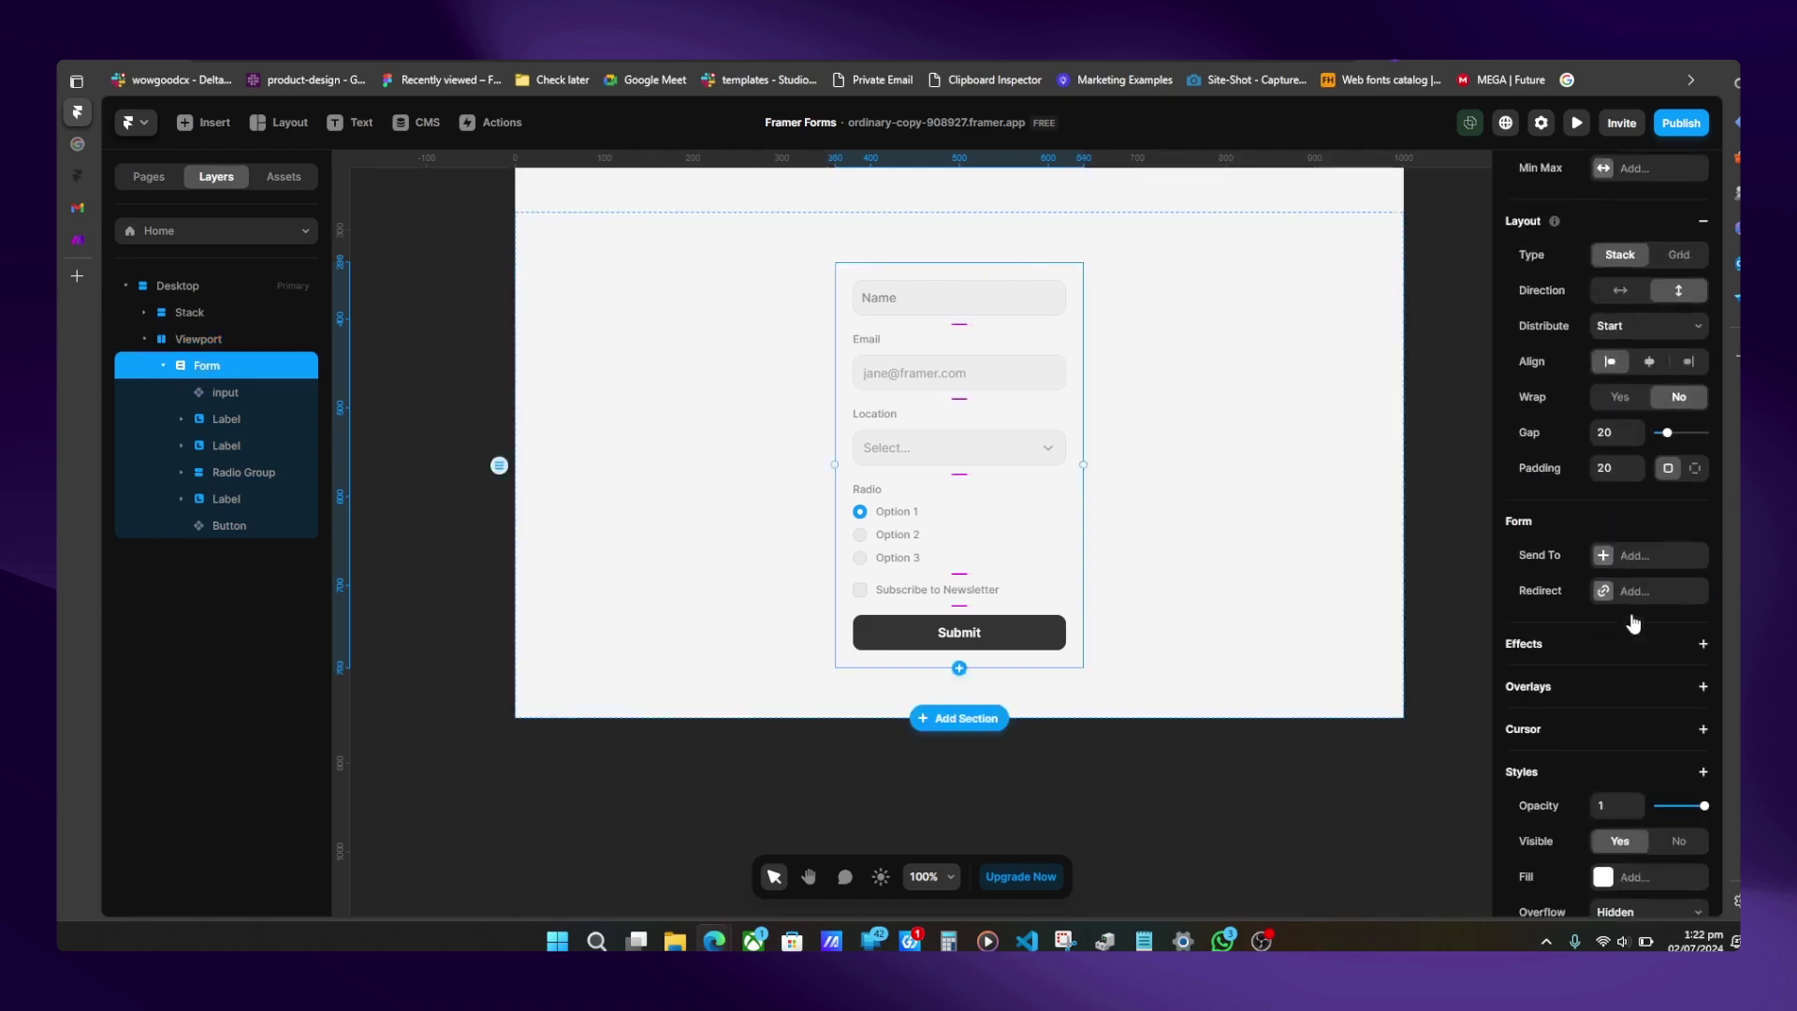
click(1629, 641)
click(1636, 676)
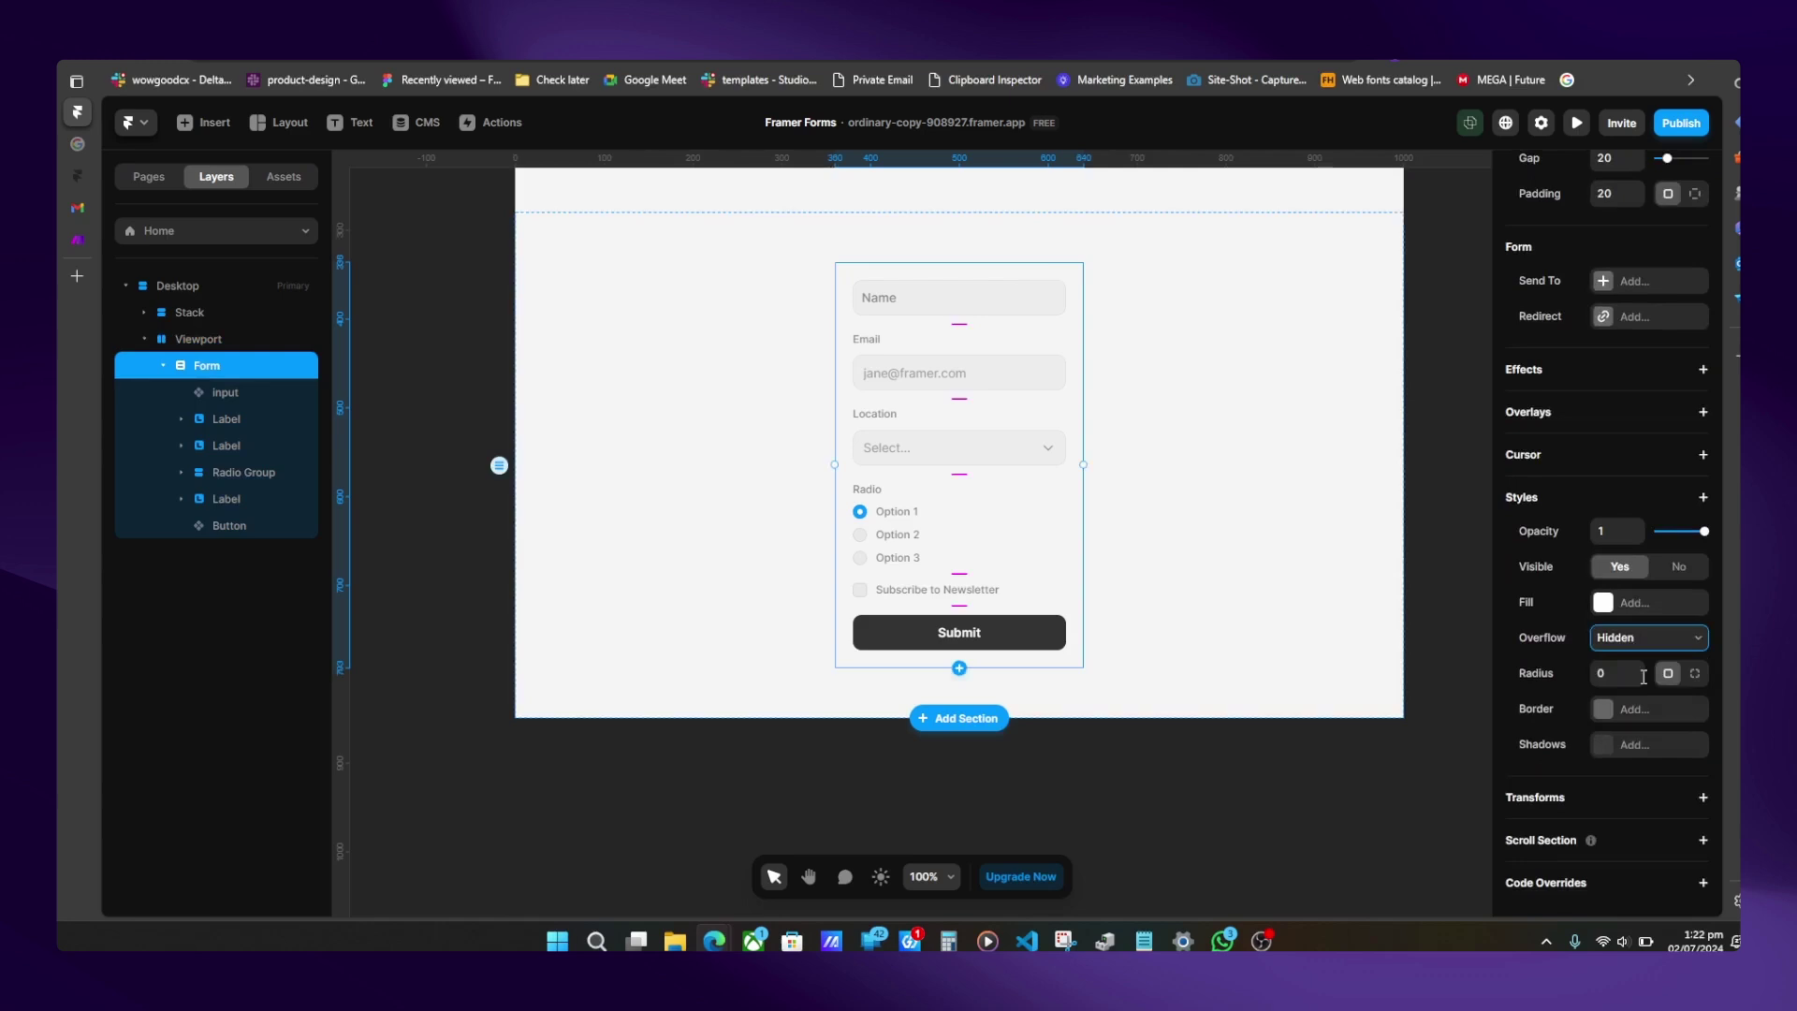
- Preview again, type 'asdf' into Name and delete it to check the label stays visible
click(1578, 124)
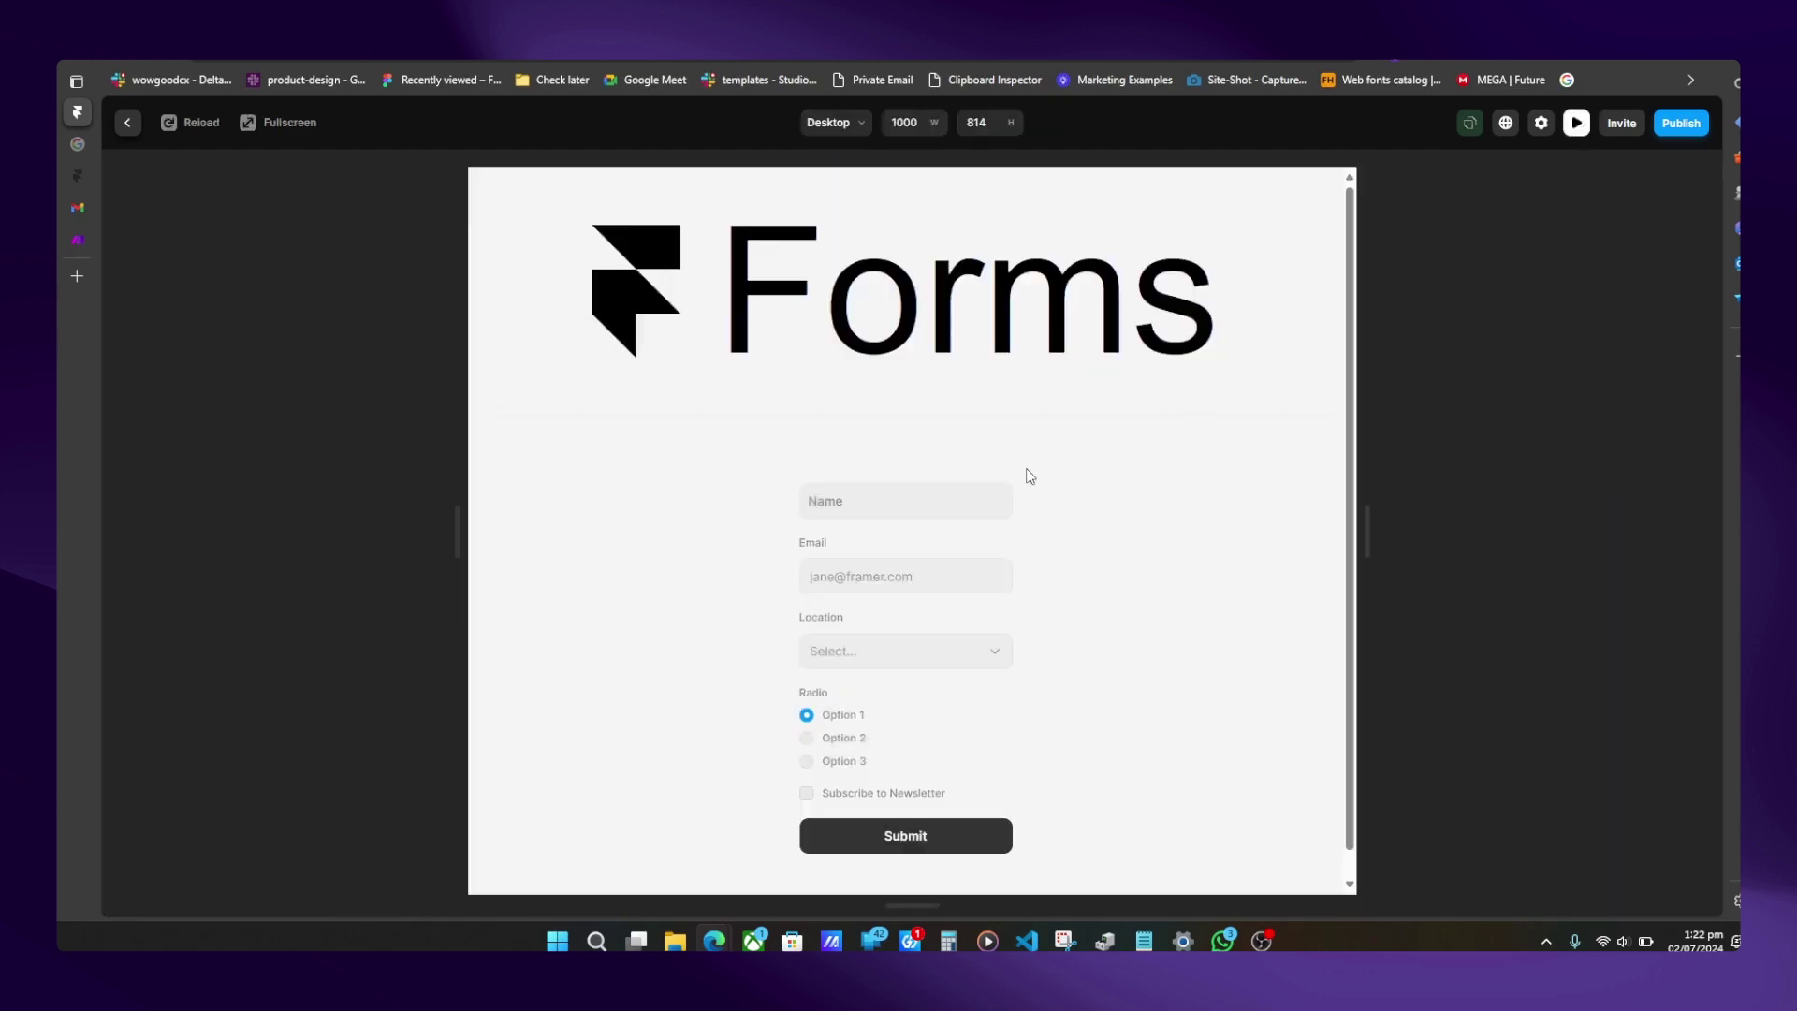
click(846, 510)
text(asdf)
key(ctrl+a)
key(BackSpace)
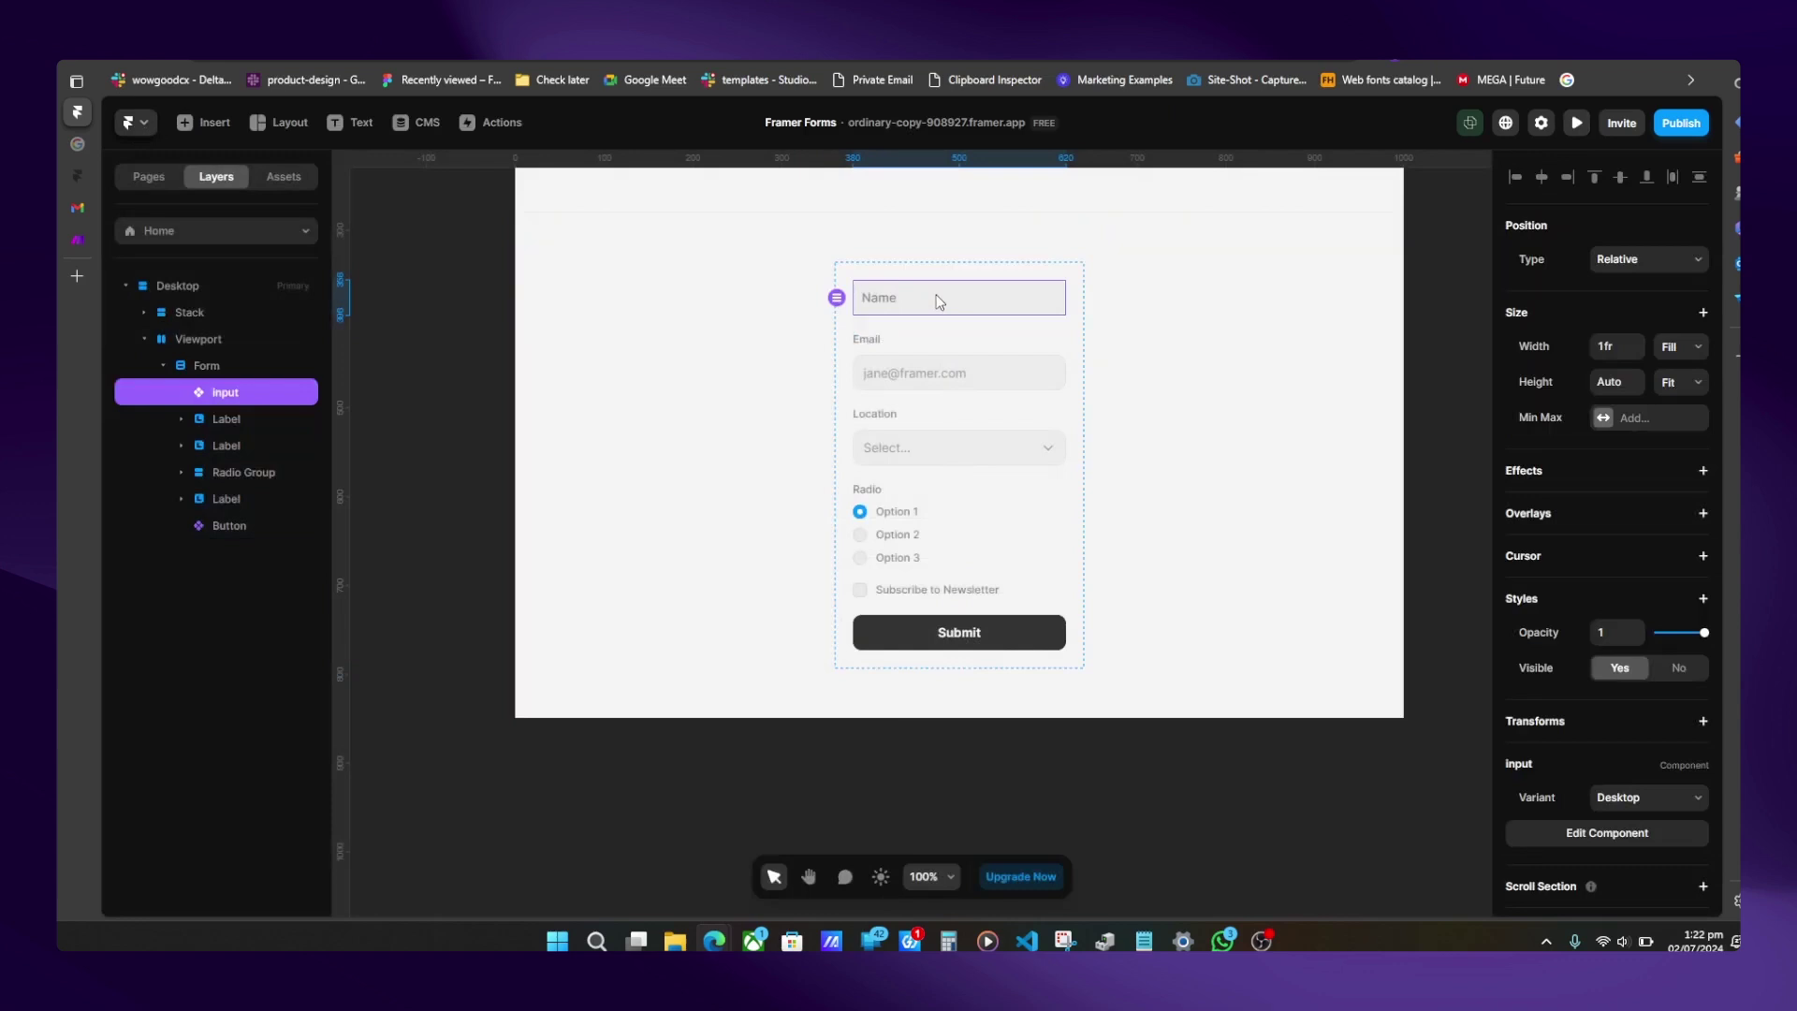
- Change the Email input's type to Number and name it 'Rate'
scroll(1604, 680, down, 1)
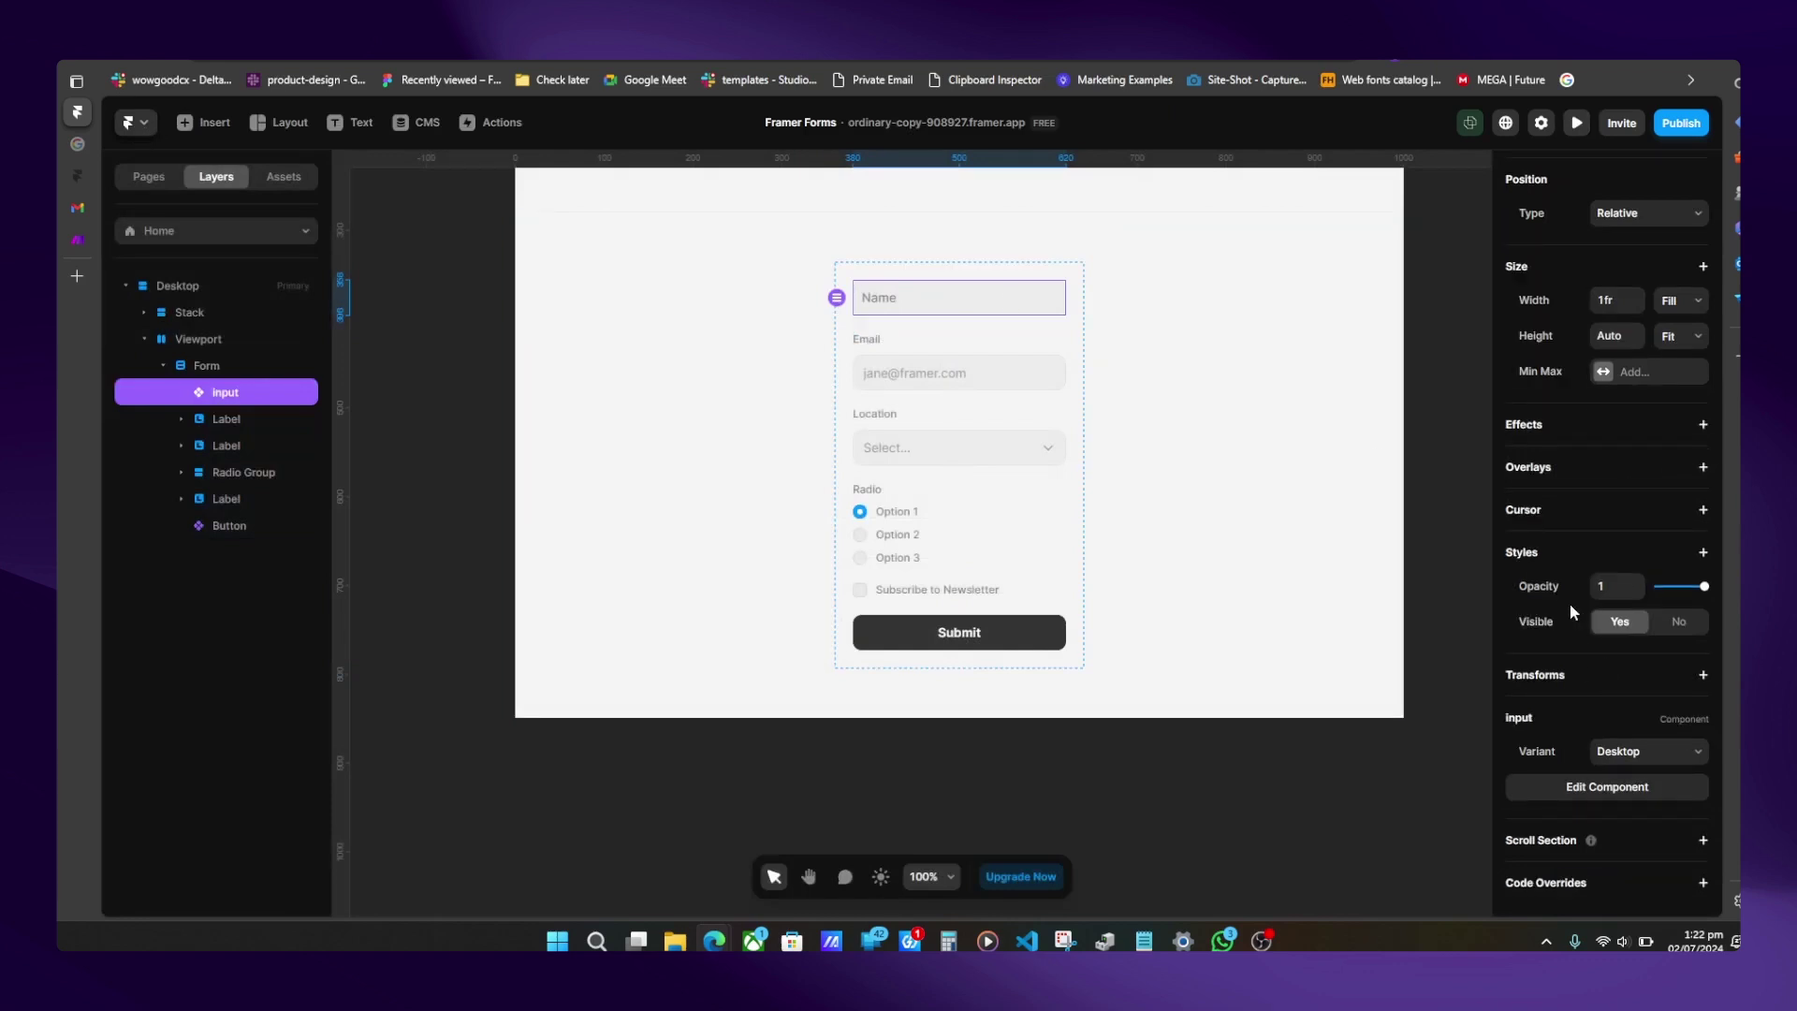
click(940, 379)
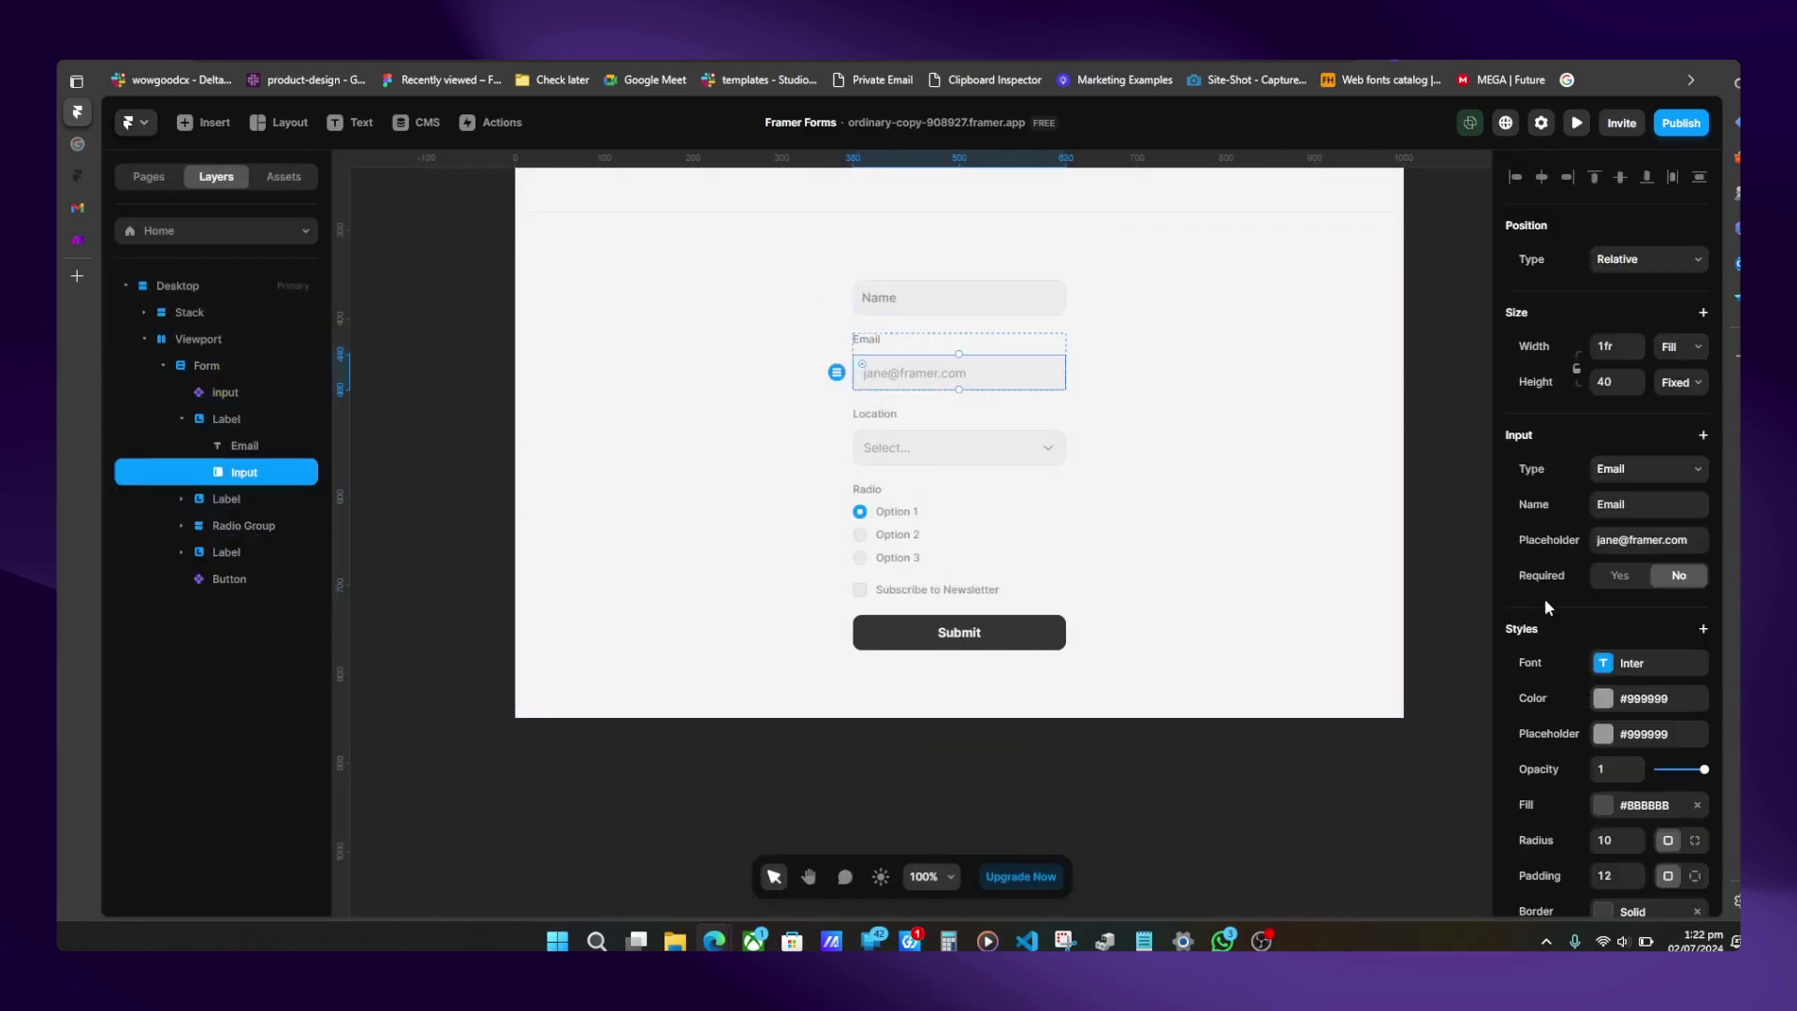
click(1694, 468)
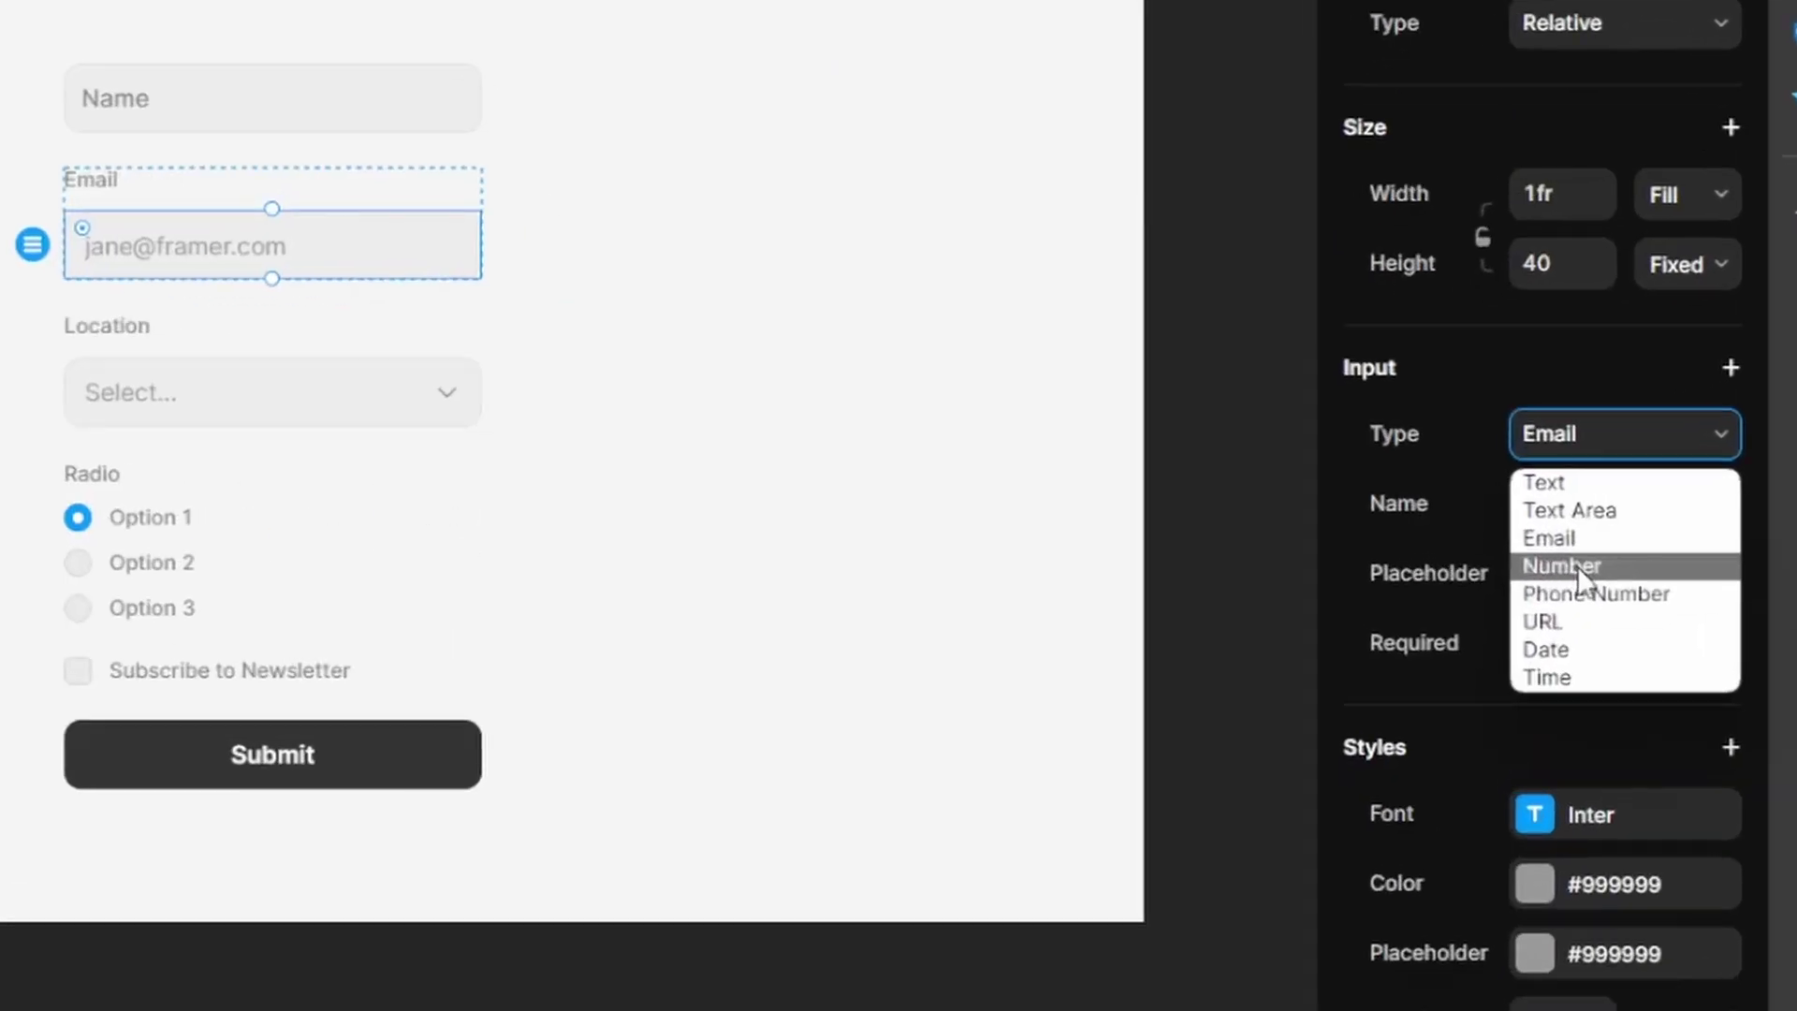
click(1628, 537)
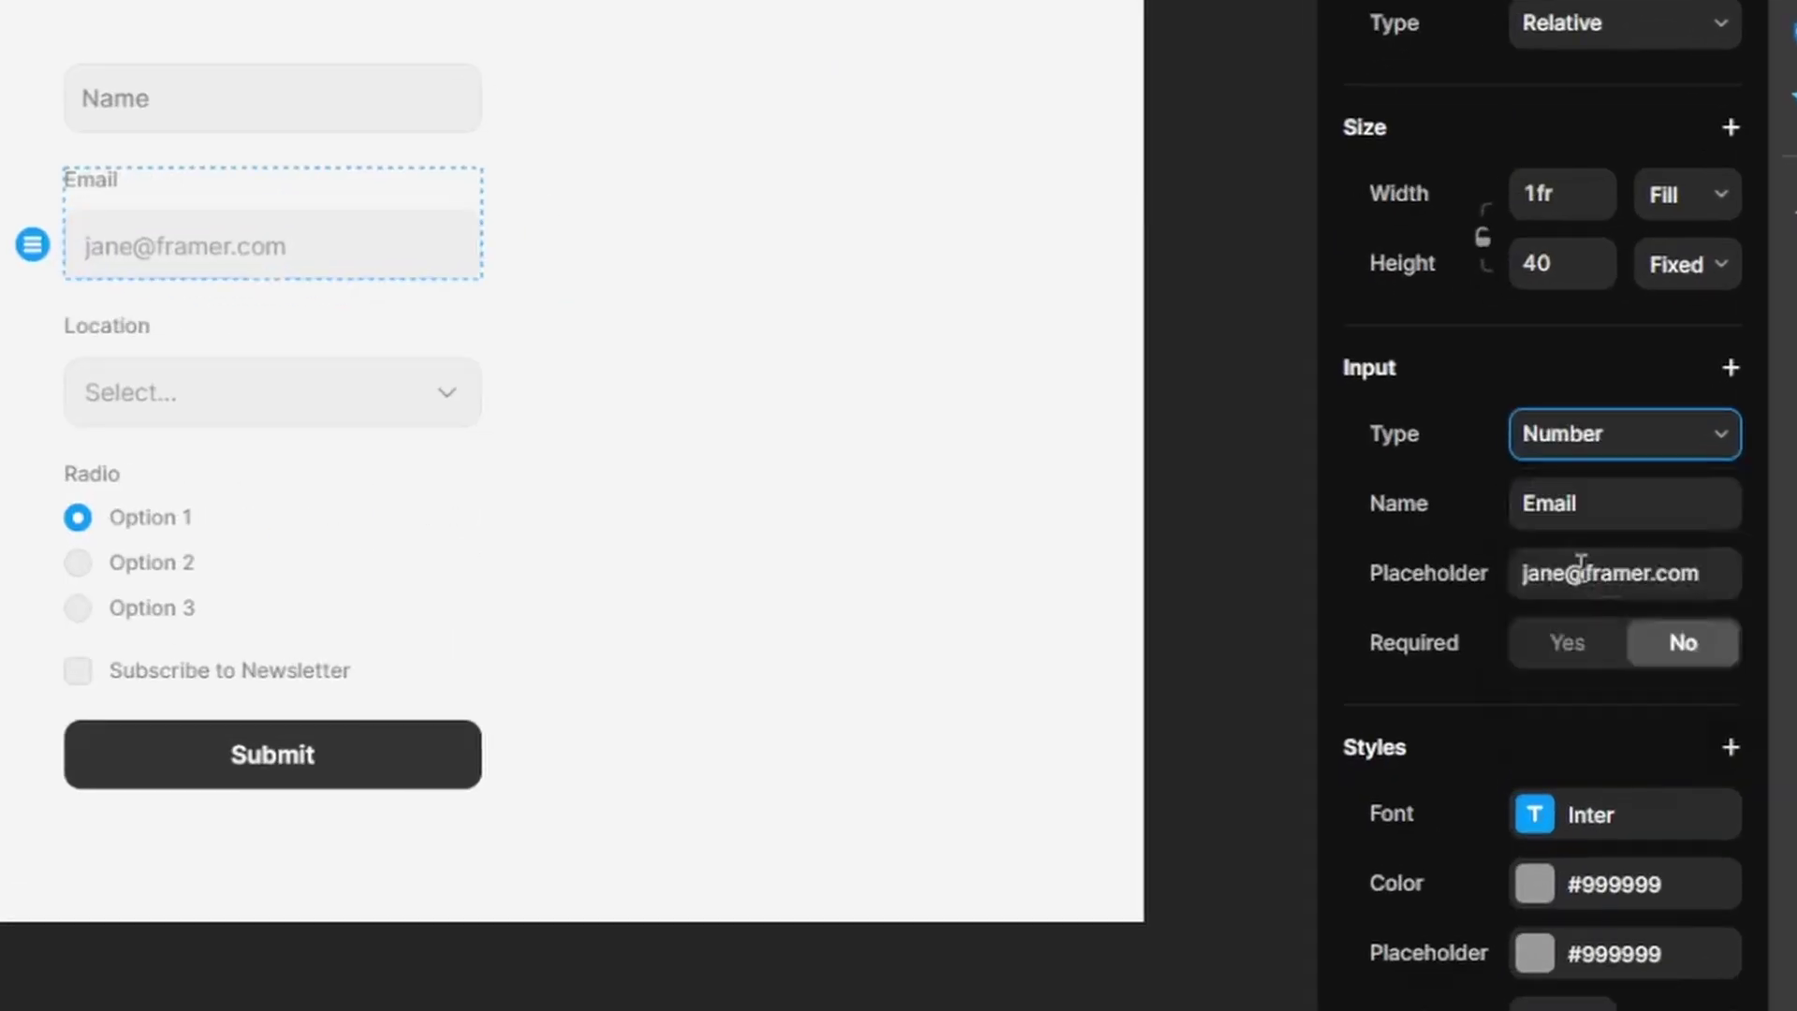
click(1638, 511)
text(Rate)
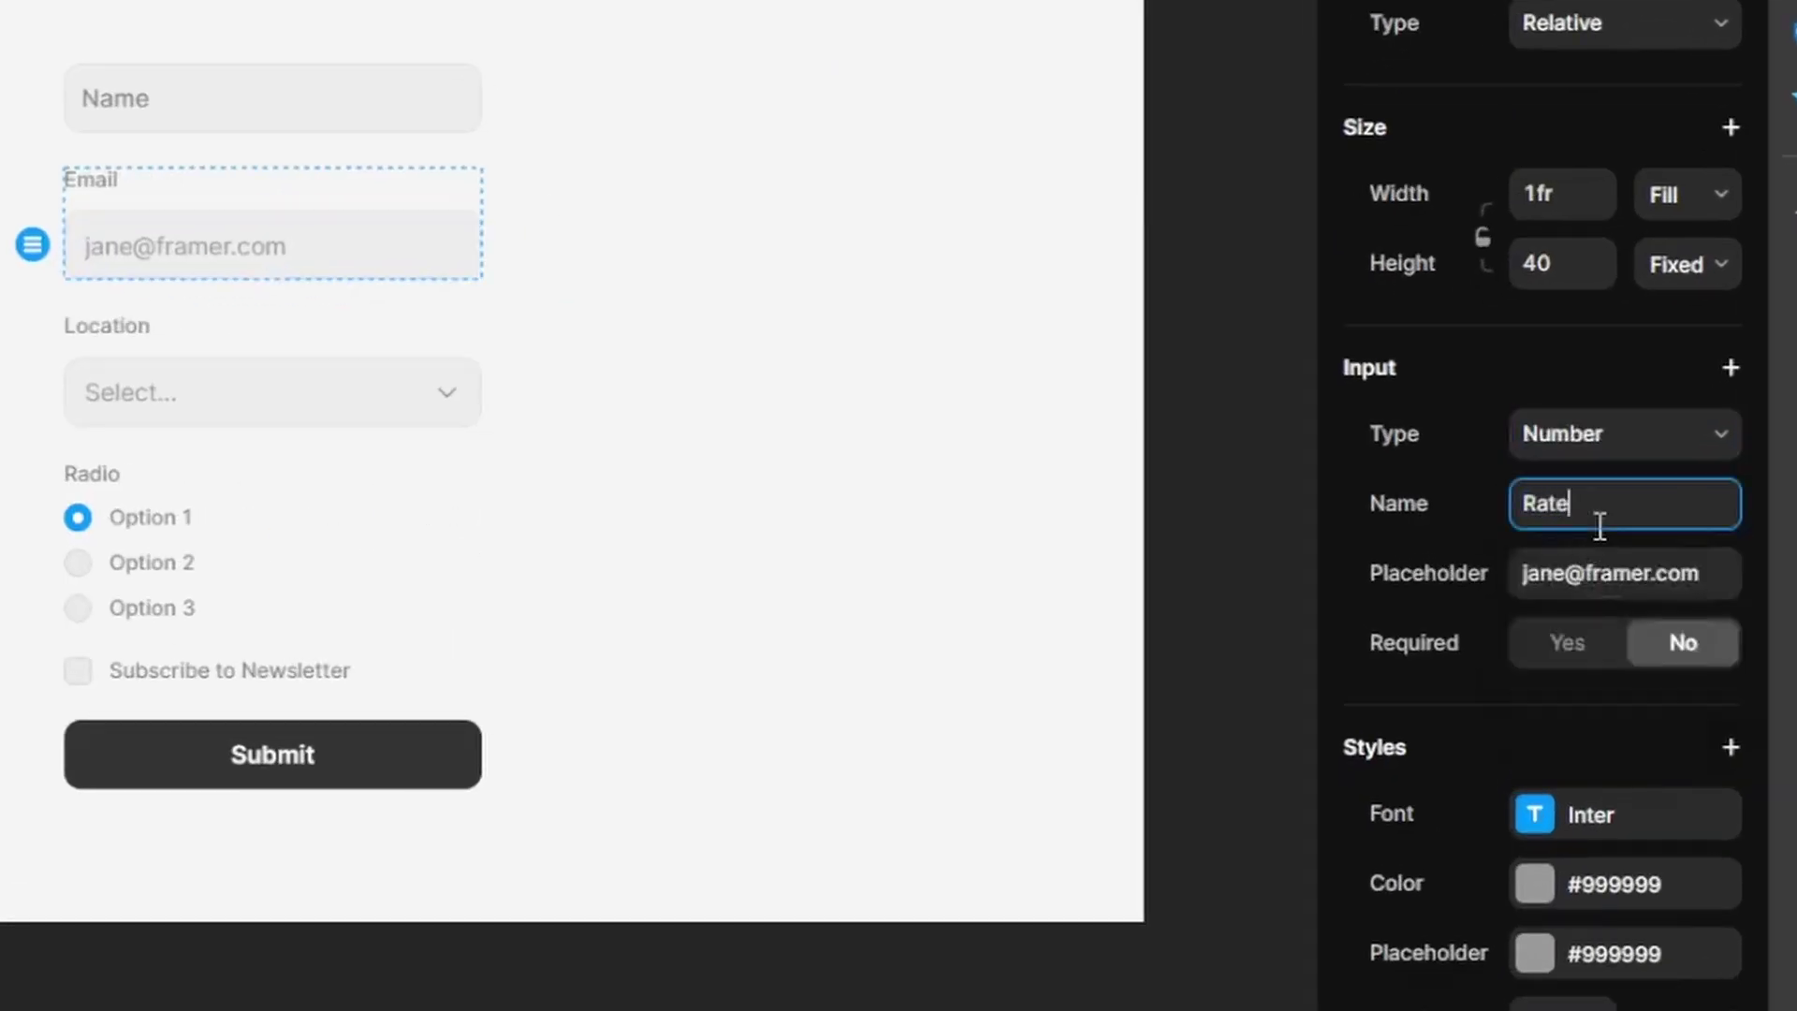
- Give the Rate input a minimum of 1 and a maximum of 10
click(1729, 370)
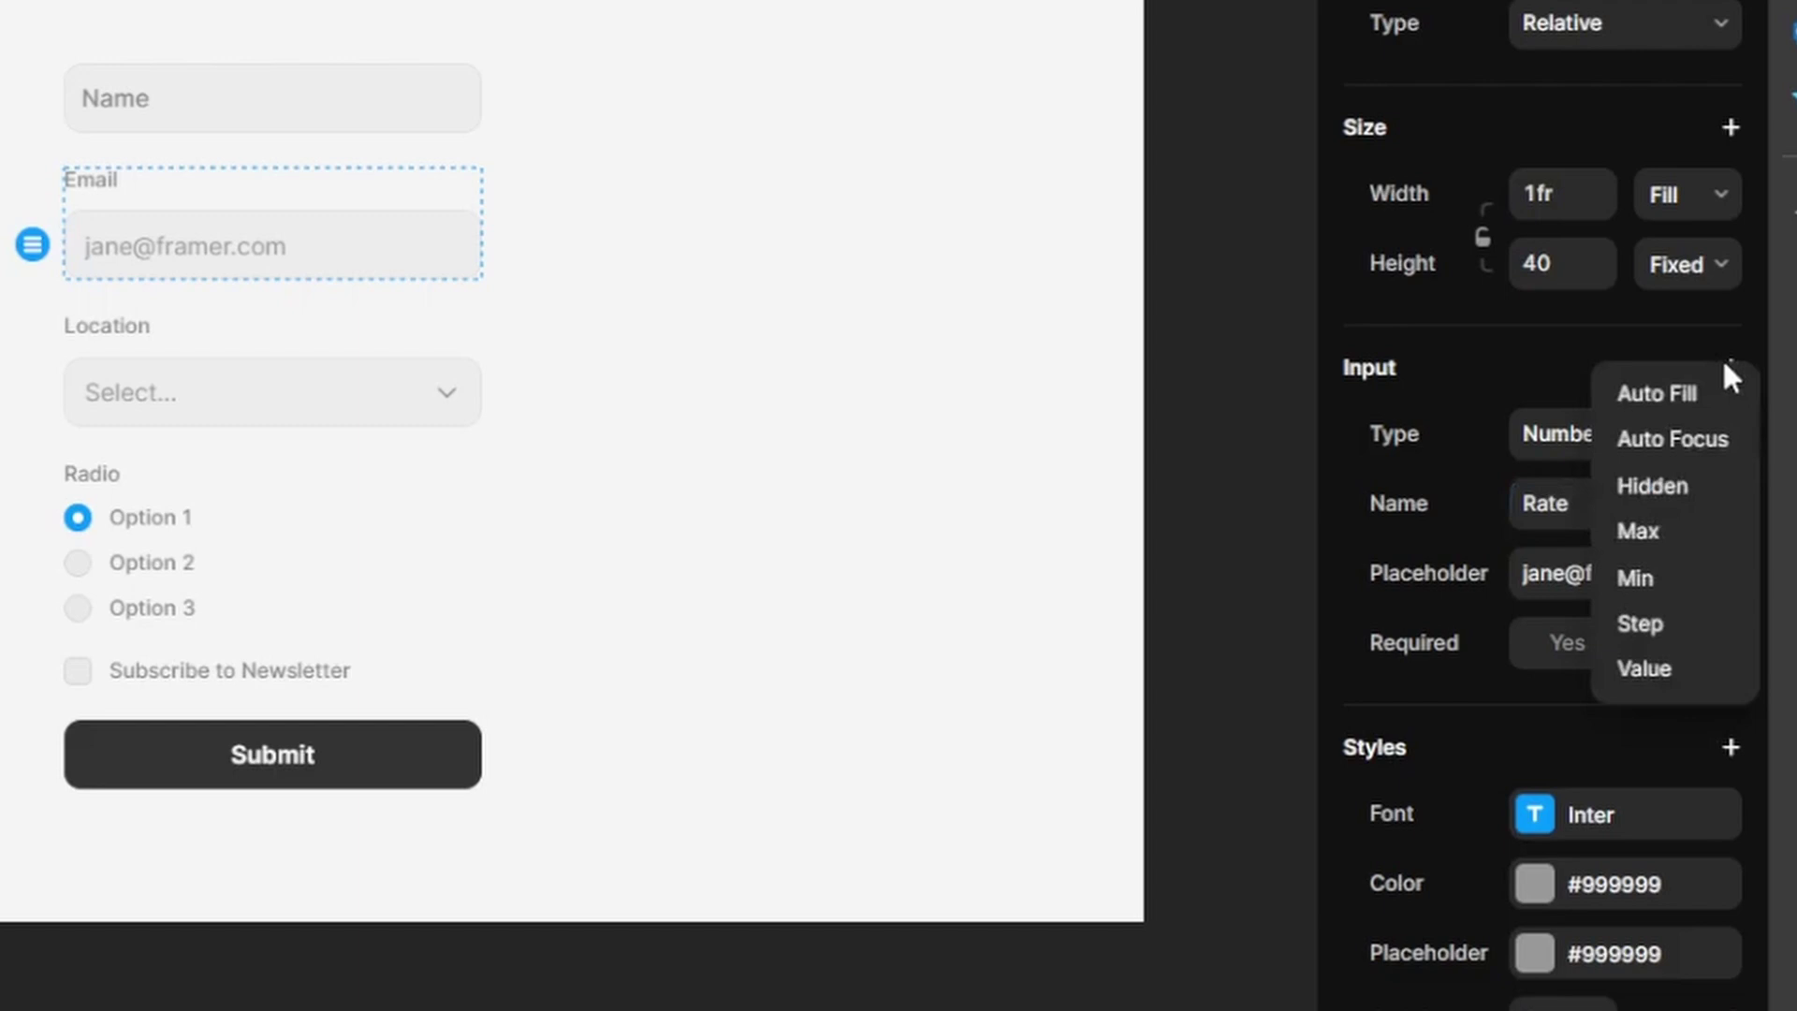
click(1631, 570)
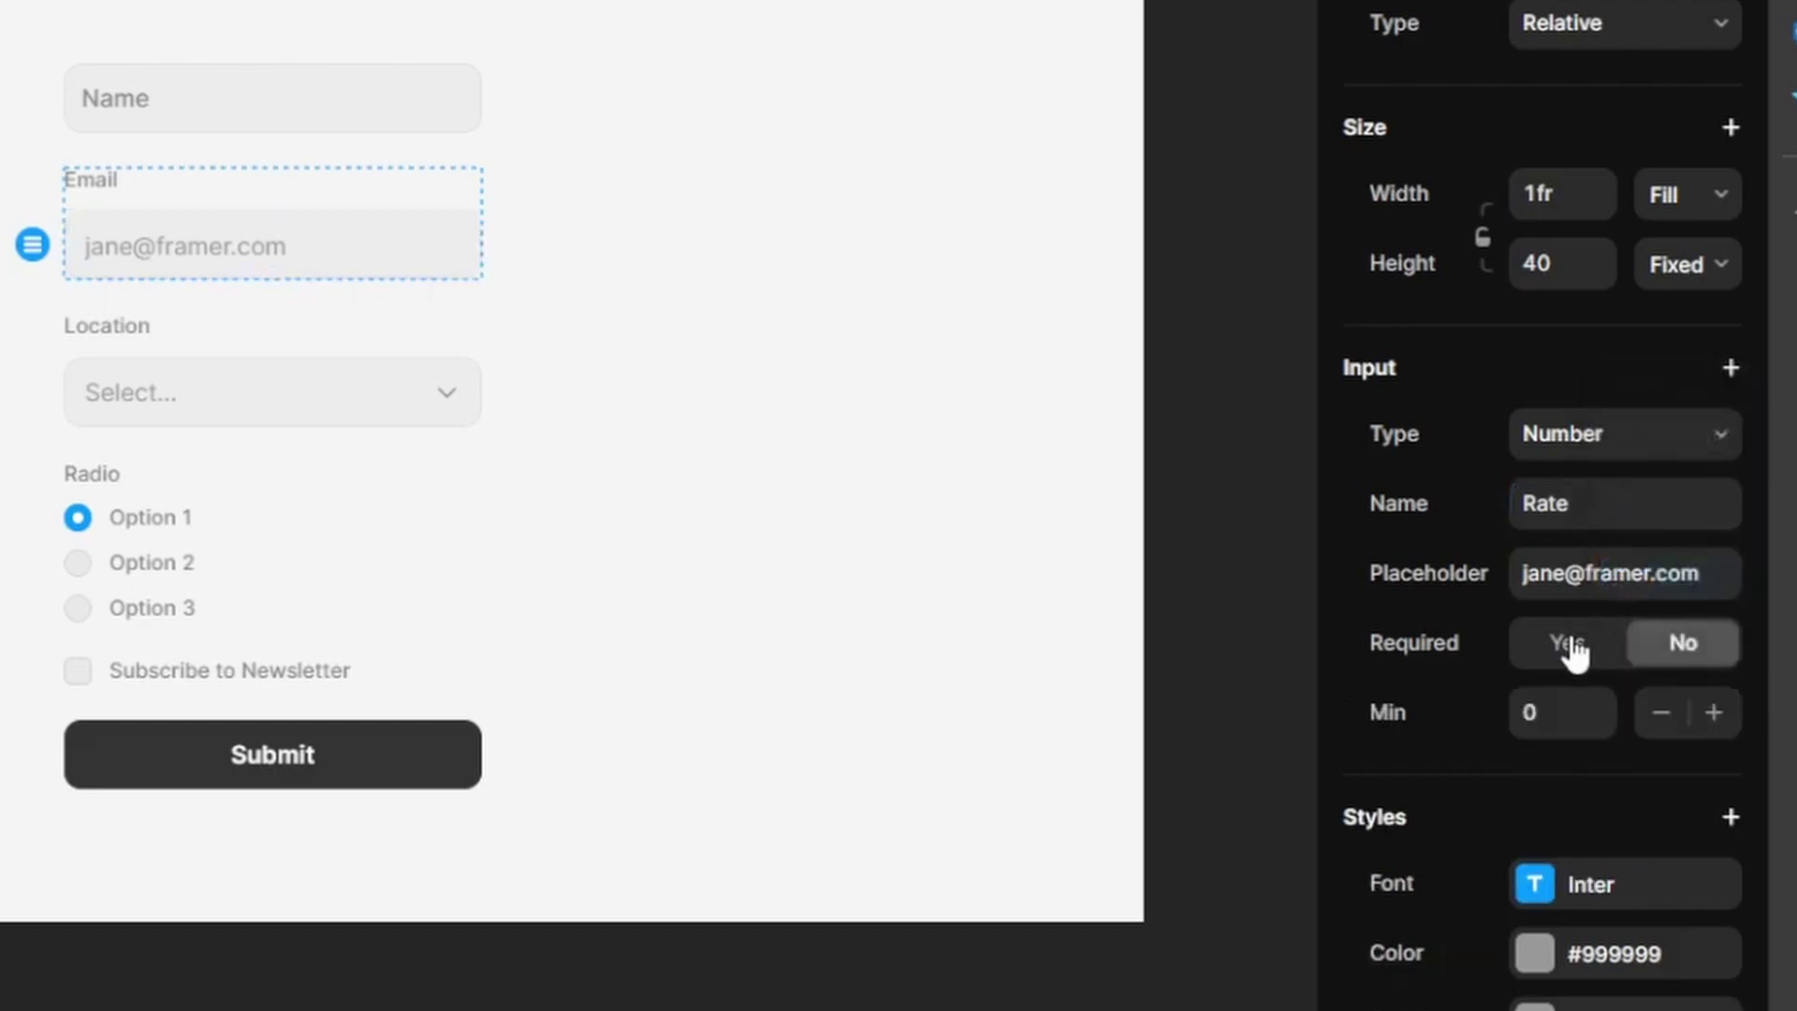
click(1553, 721)
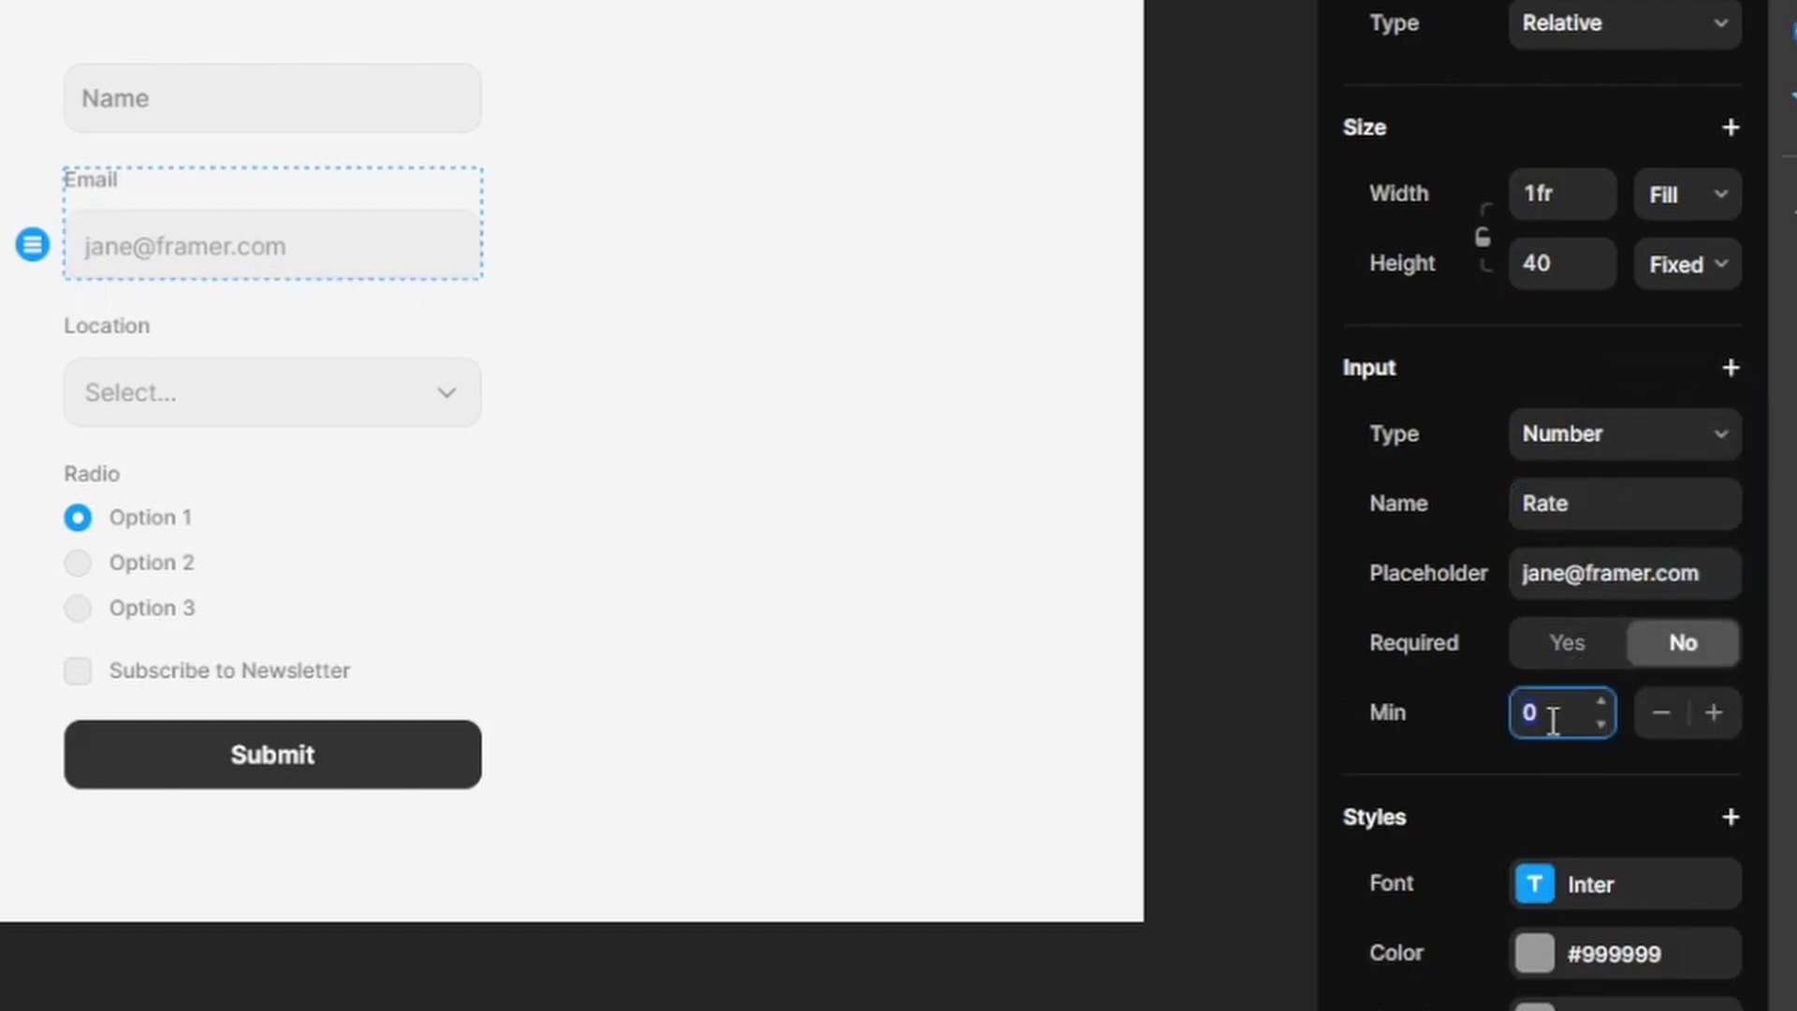
click(1730, 370)
click(1670, 535)
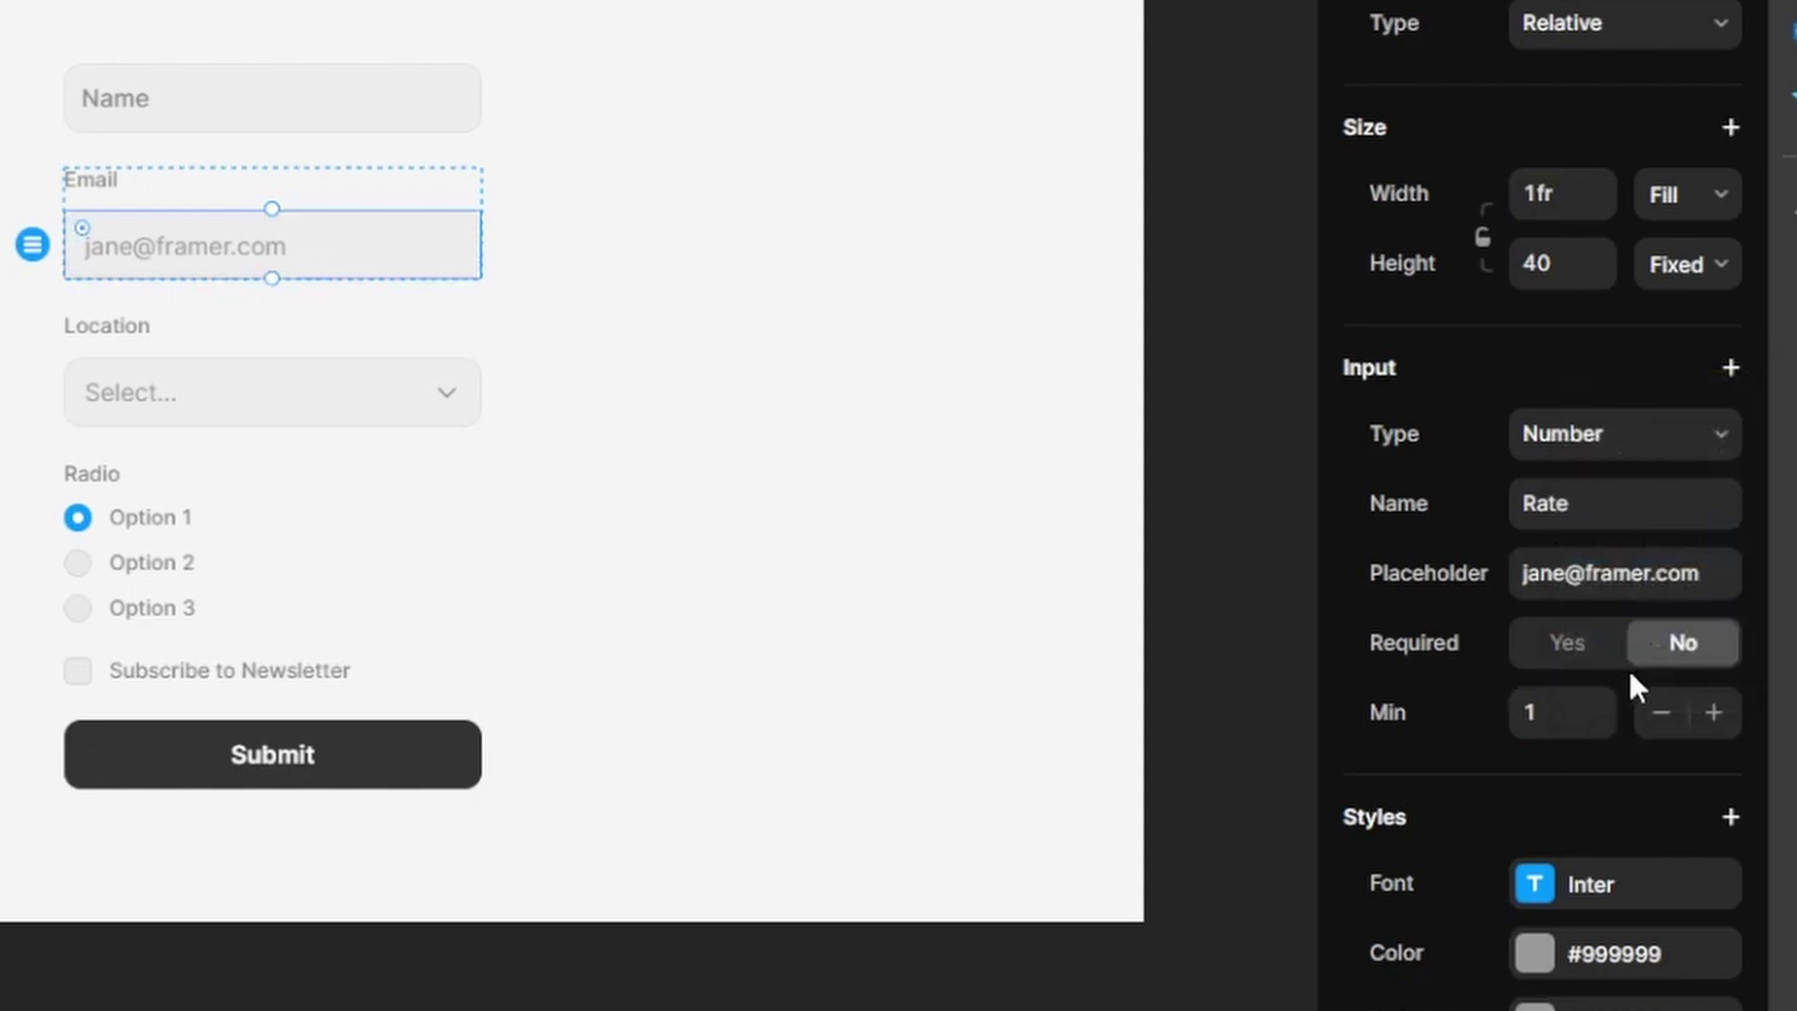
click(1566, 782)
text(10)
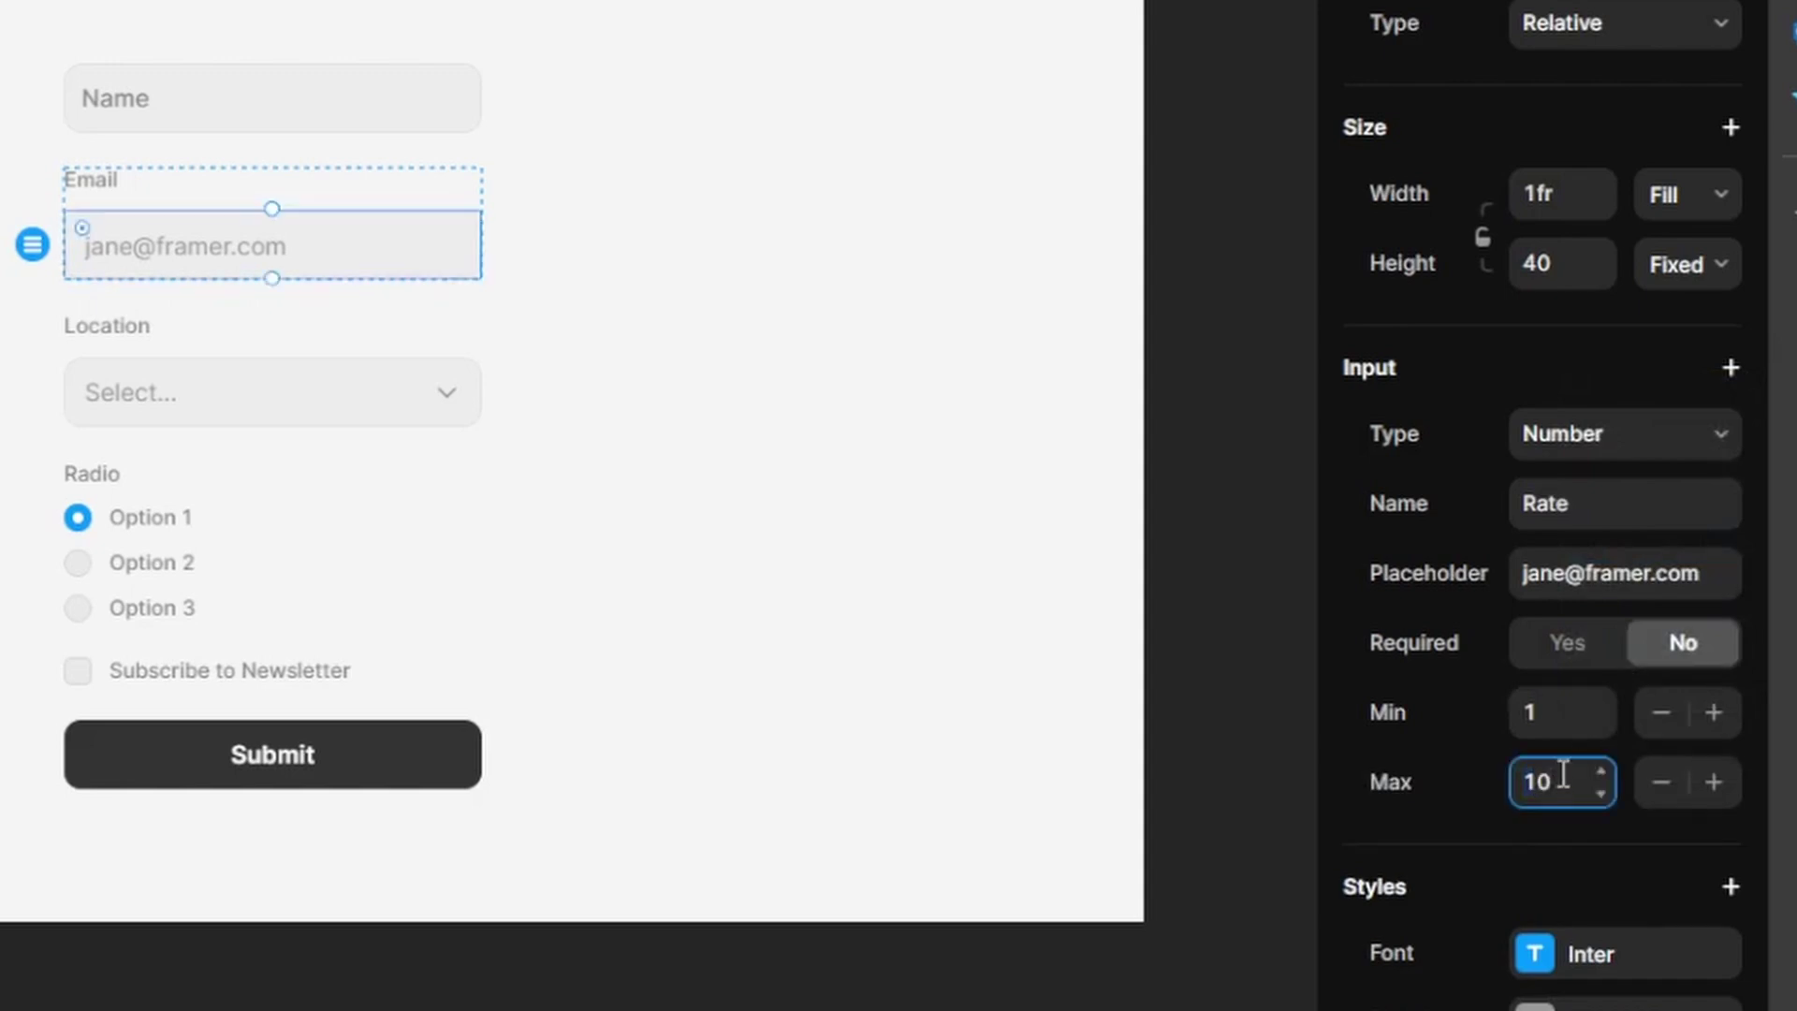
key(Return)
- Add a step of 2 to the Rate input and preview the page
click(1731, 368)
click(1644, 633)
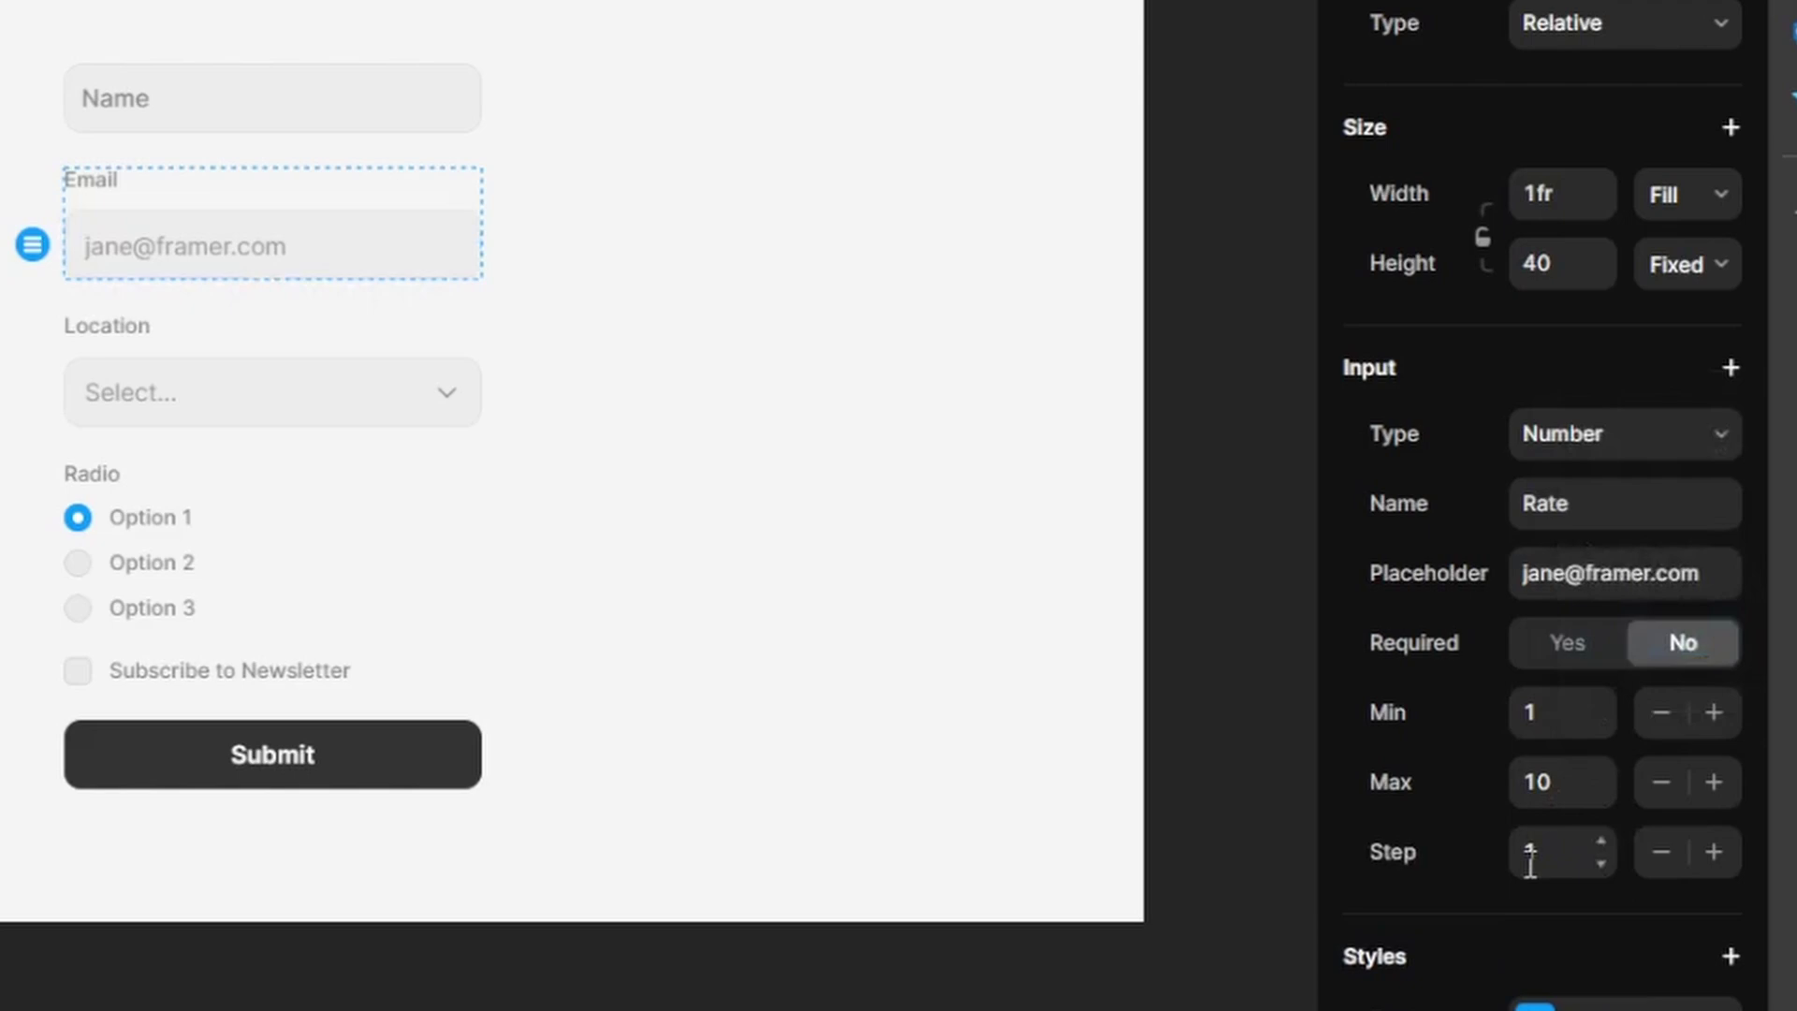
click(1528, 851)
text(2)
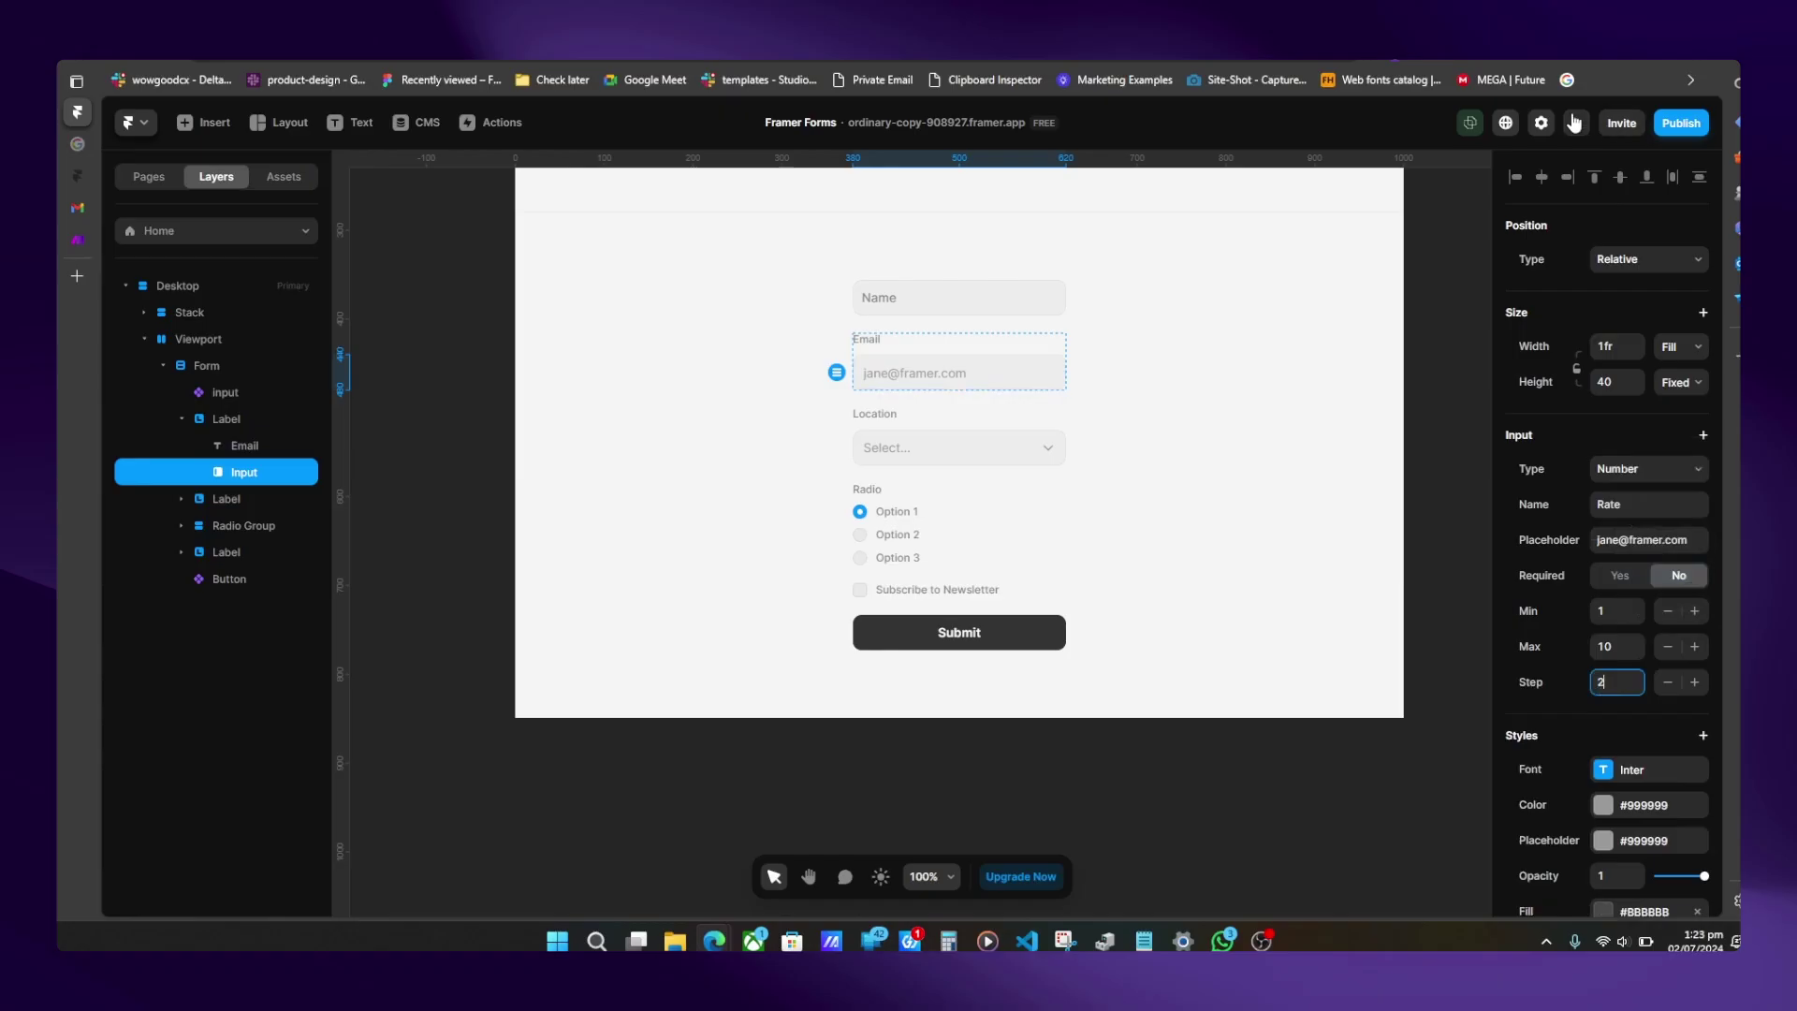
click(1576, 122)
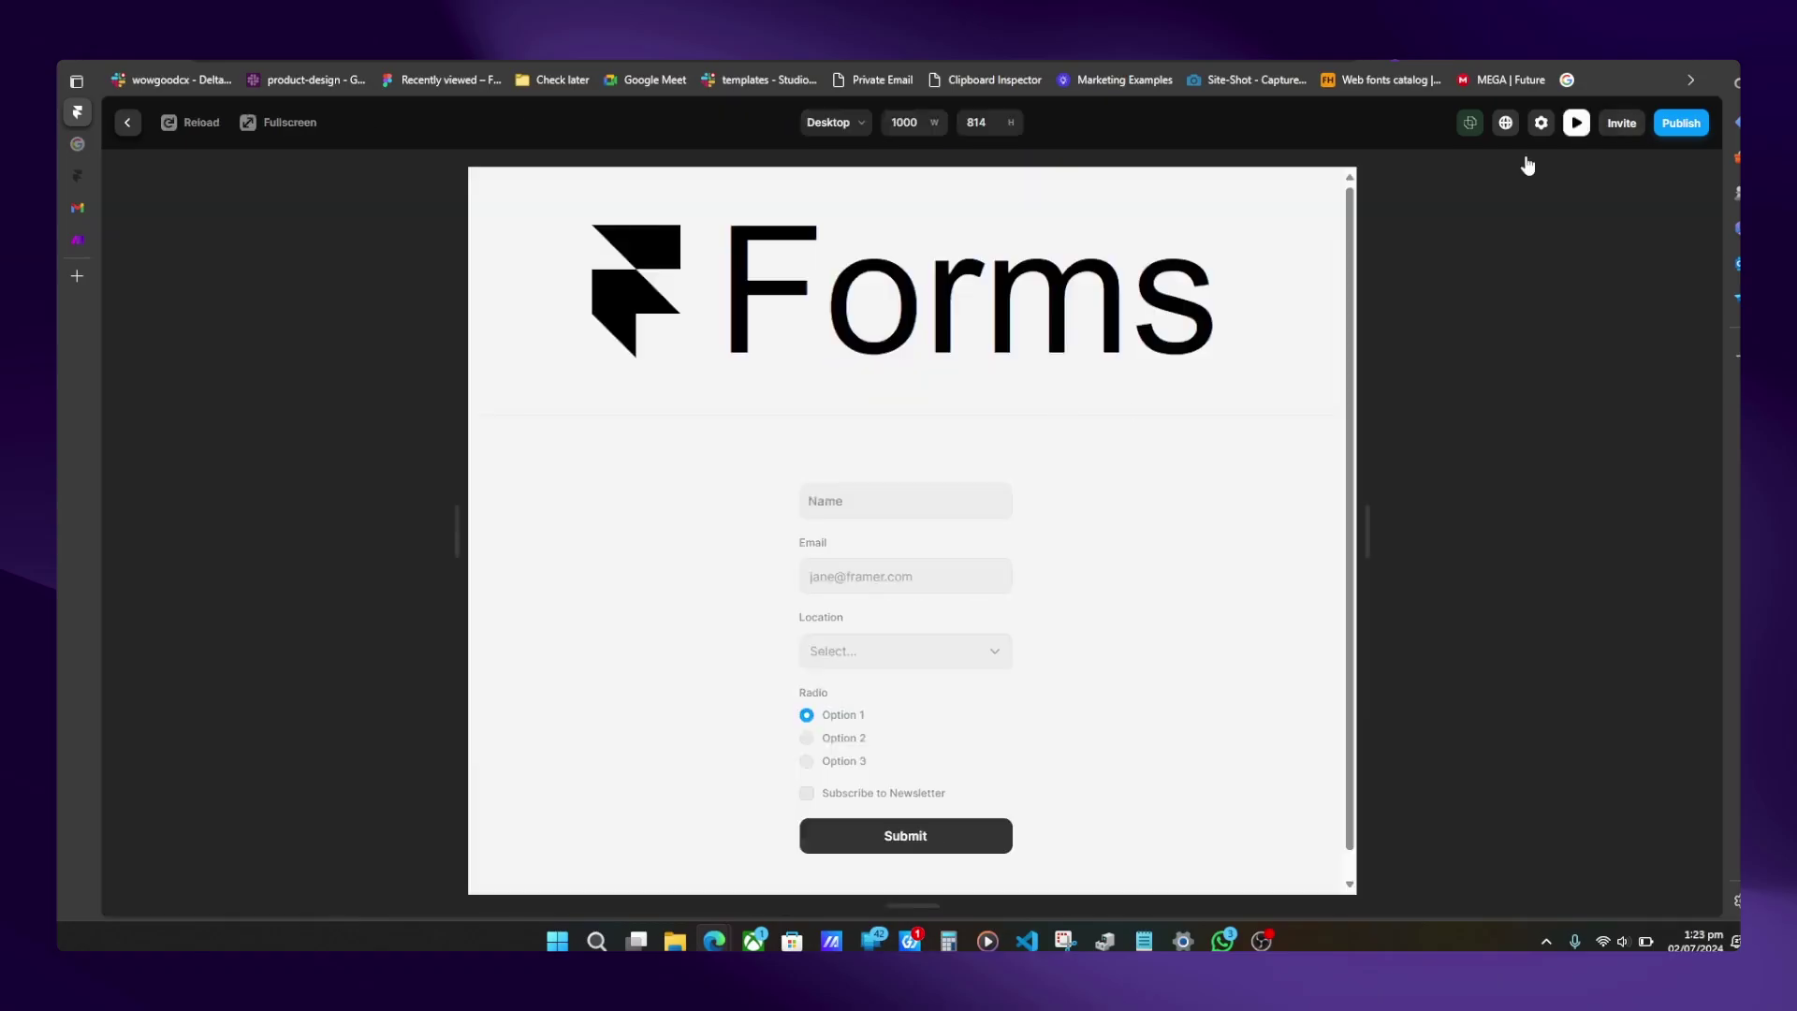
- Test the Rate field with '3888', clear it, enter '1', then return to the editor
click(866, 570)
text(3888)
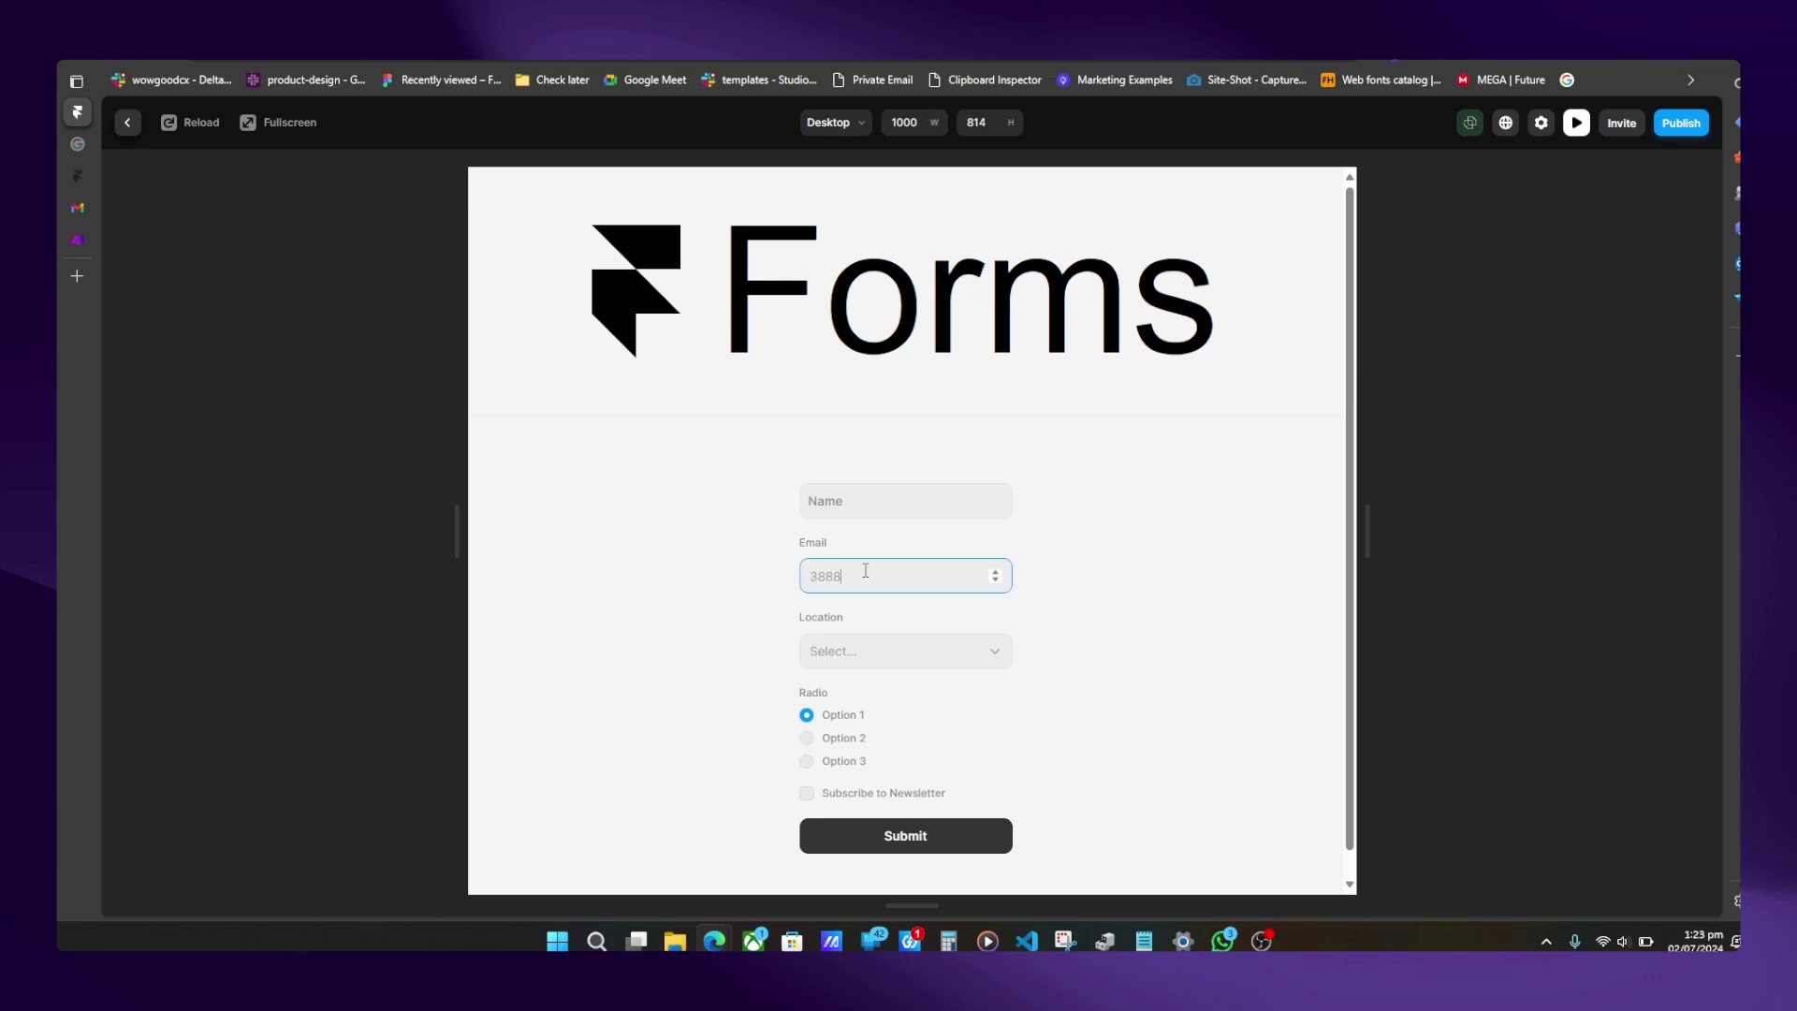
key(ctrl+a)
key(BackSpace)
text(1)
click(127, 122)
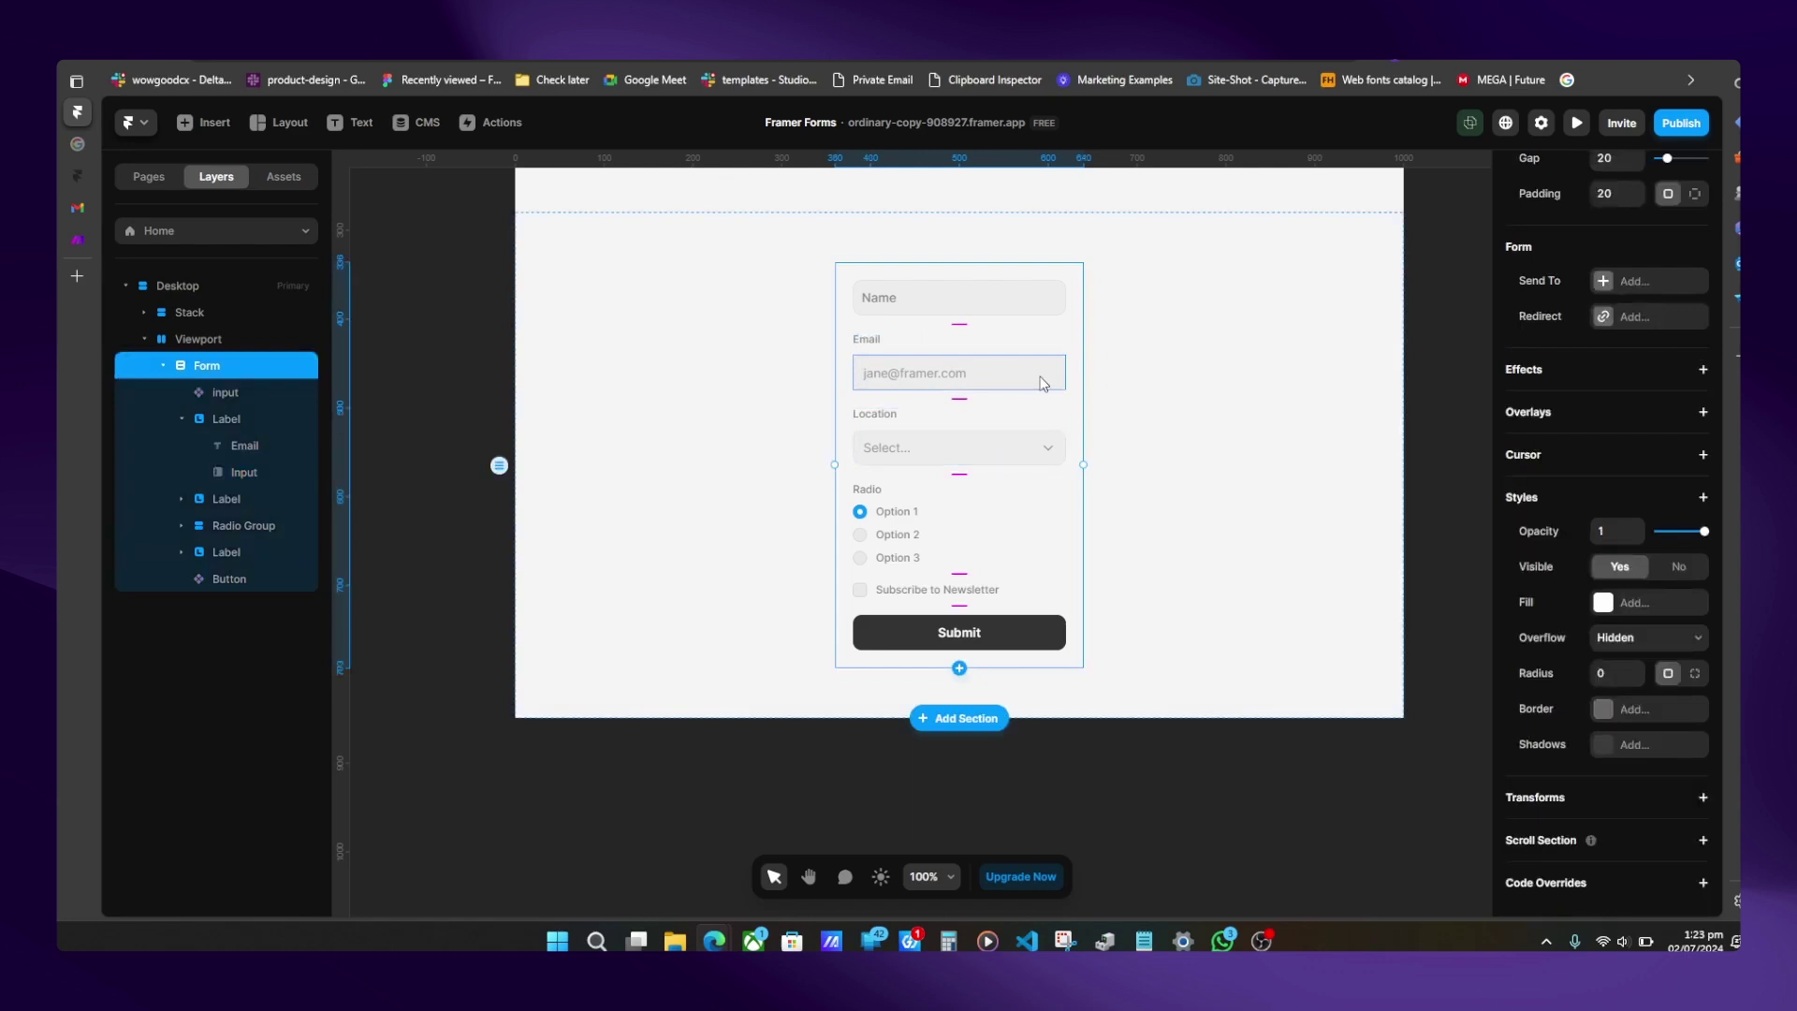
click(974, 647)
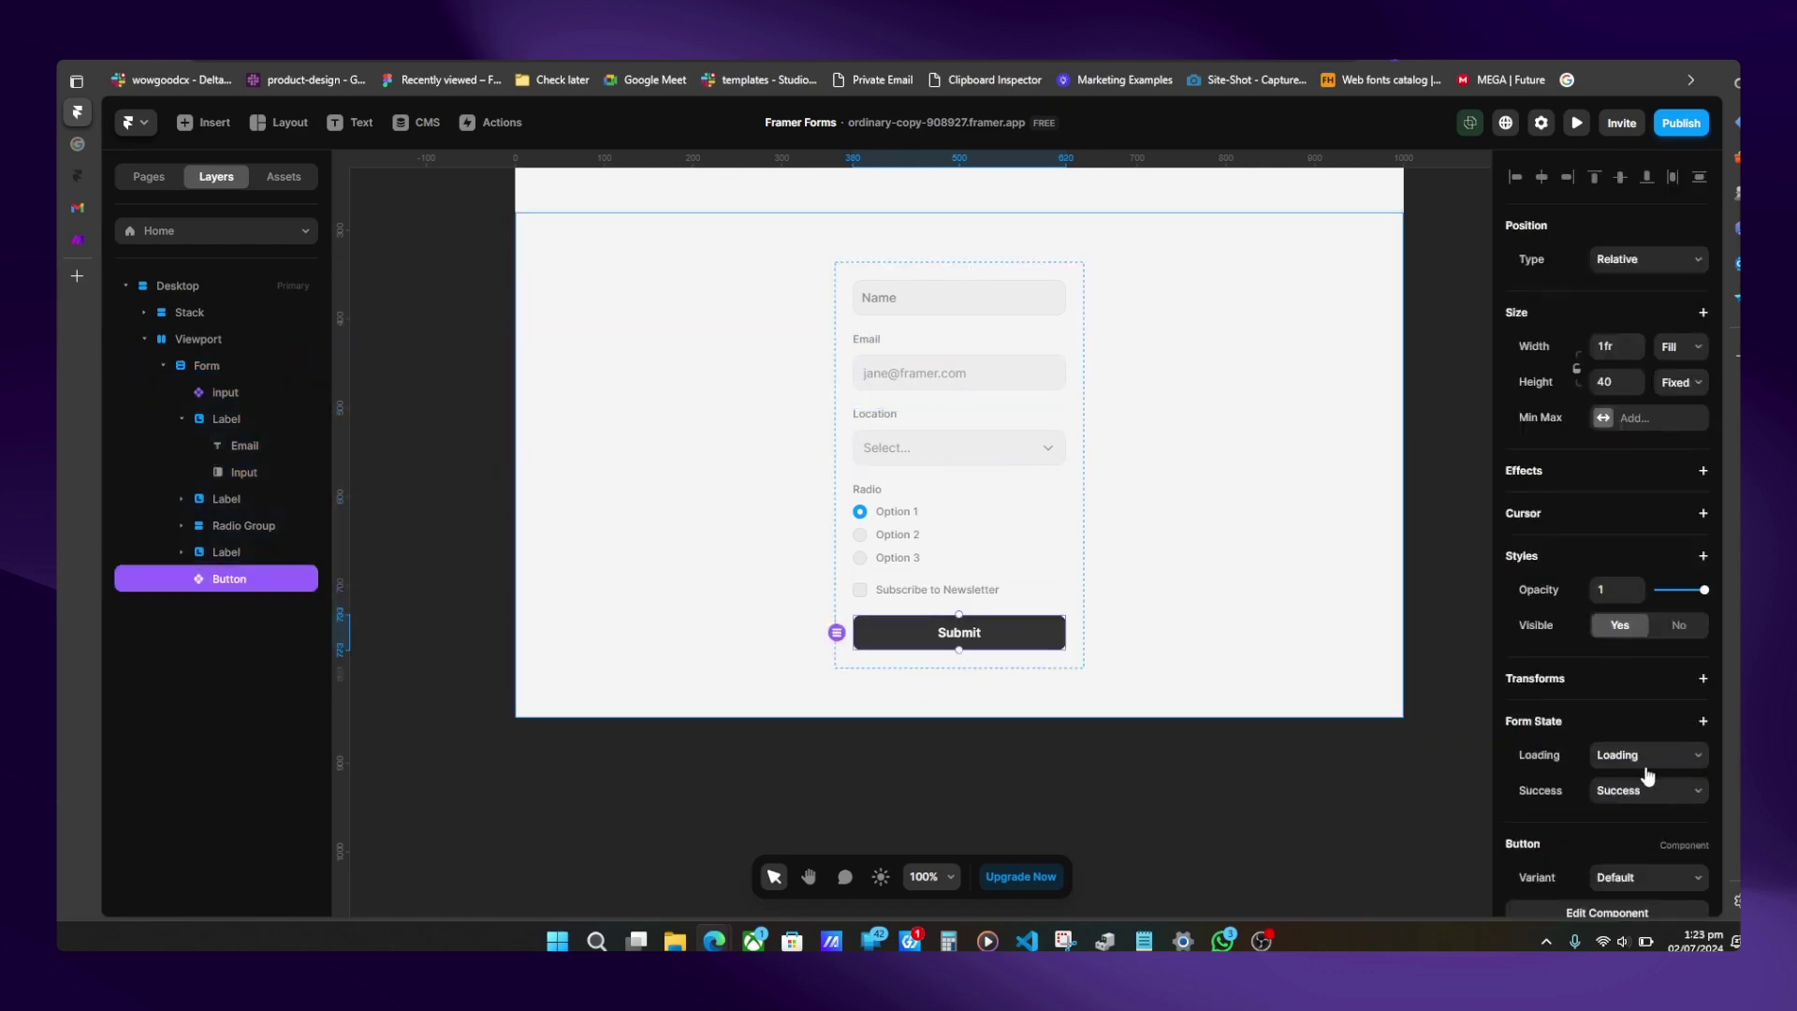
scroll(1621, 761, down, 2)
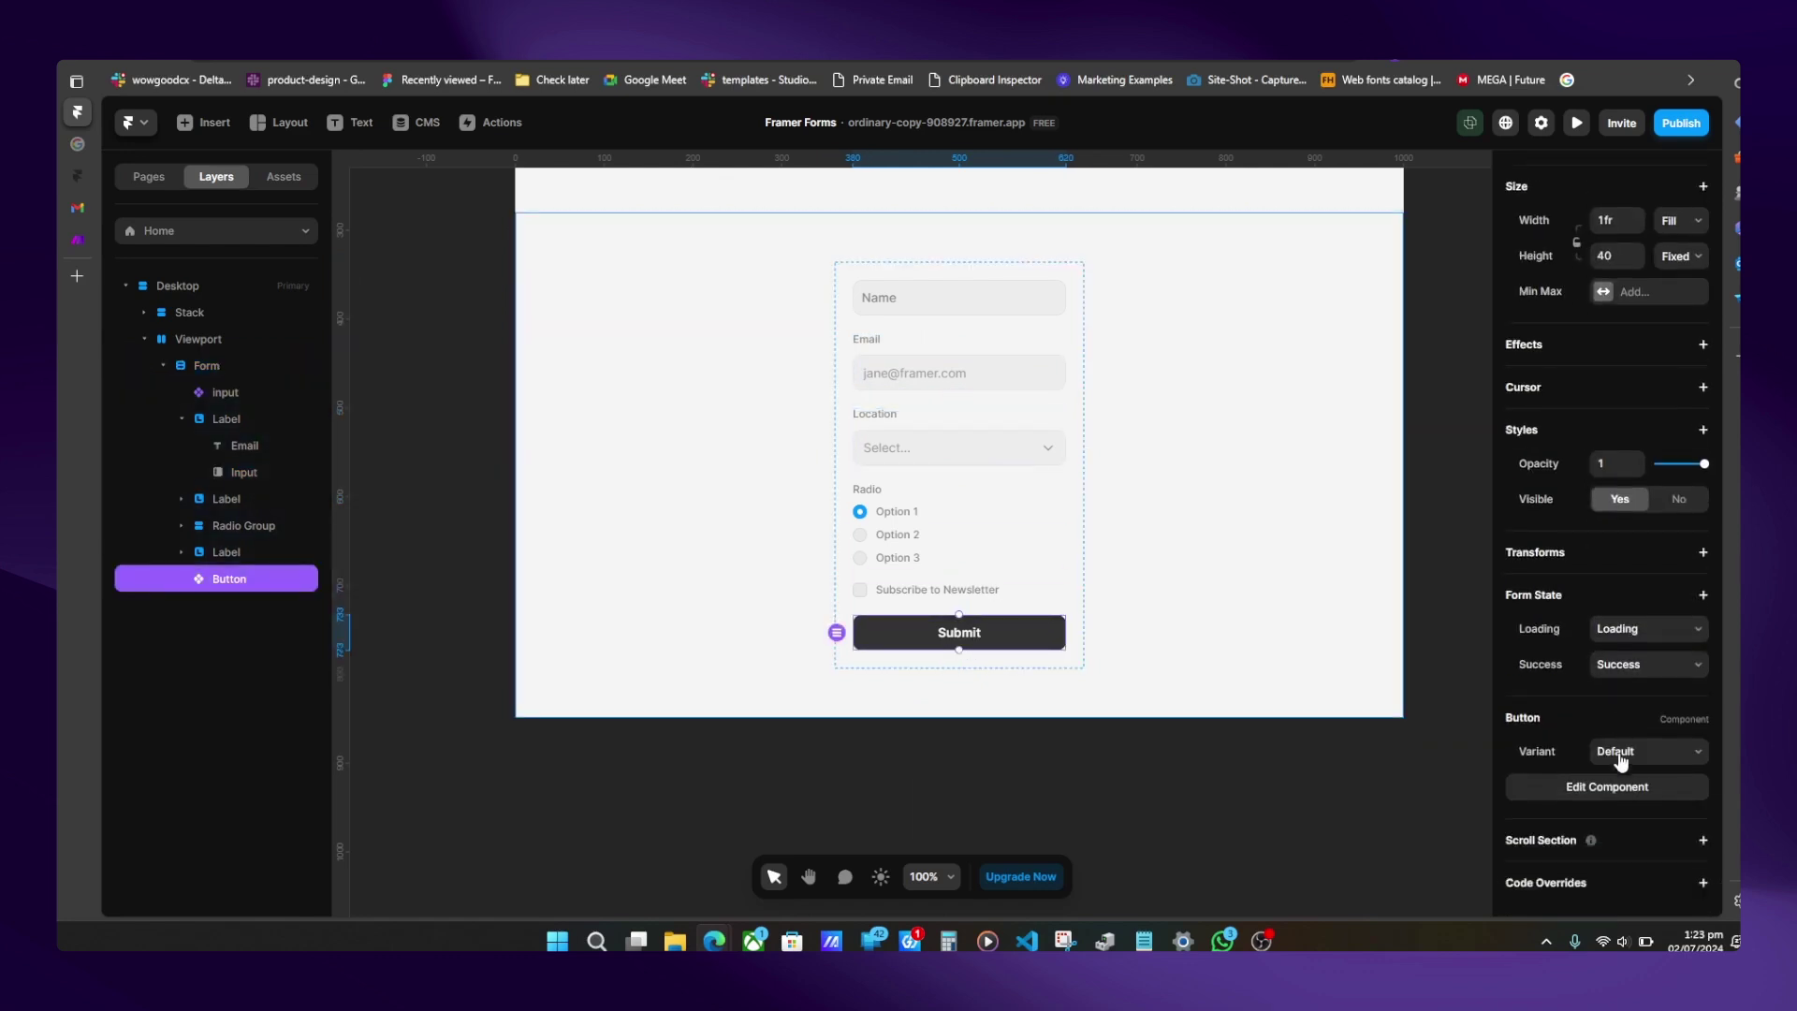
click(1621, 643)
click(1541, 665)
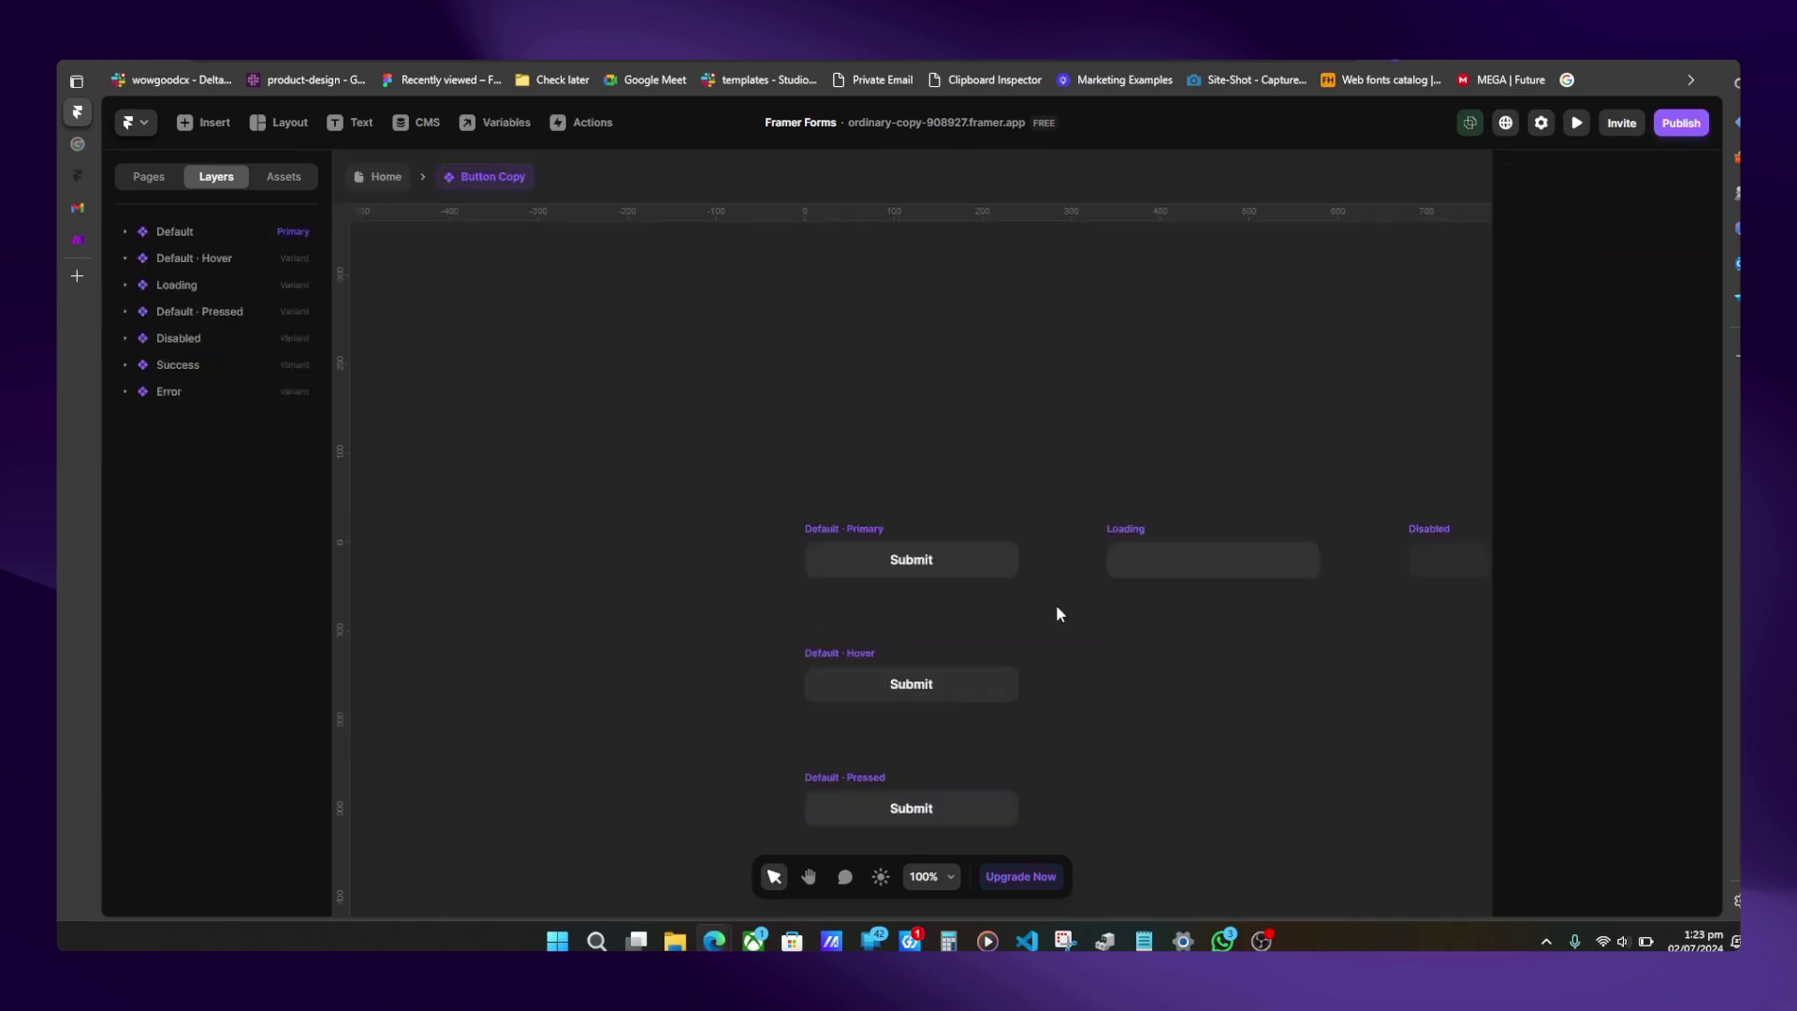
- Review the Button Copy component's Default, Hover, Loading spinner and 'Thank you' Success variants
click(836, 526)
scroll(897, 609, right, 3)
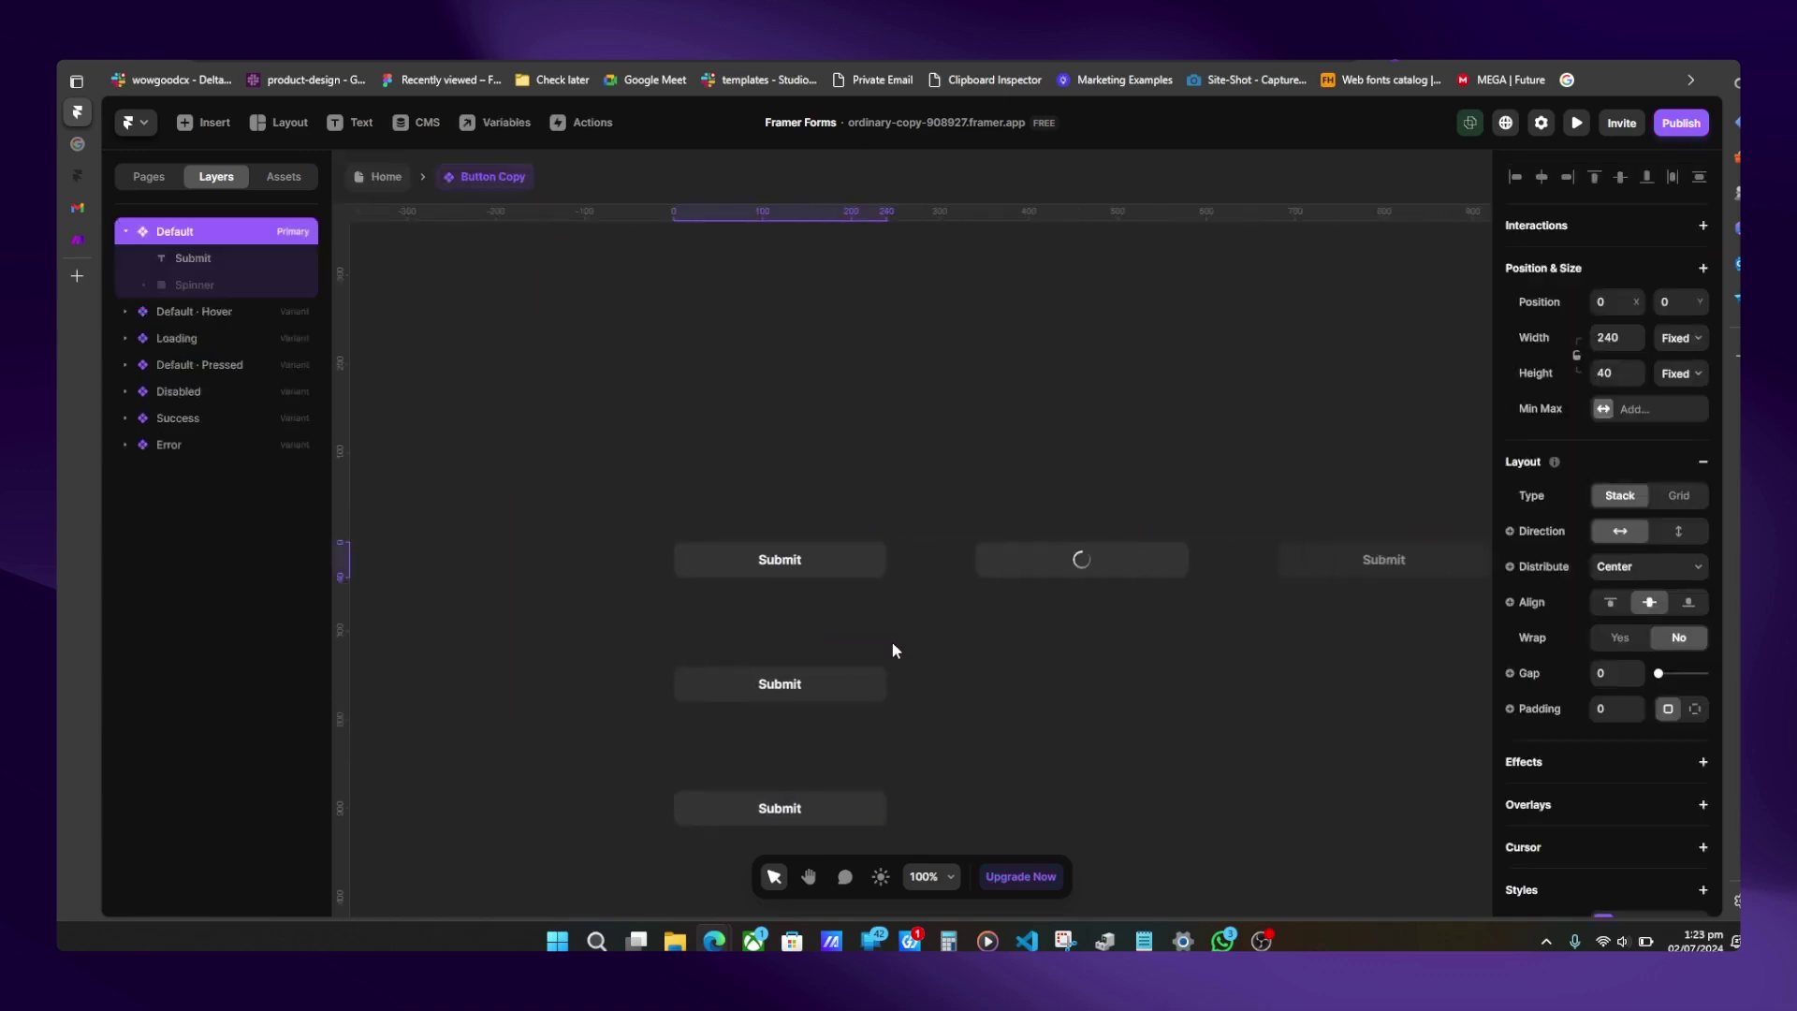
click(683, 652)
click(970, 514)
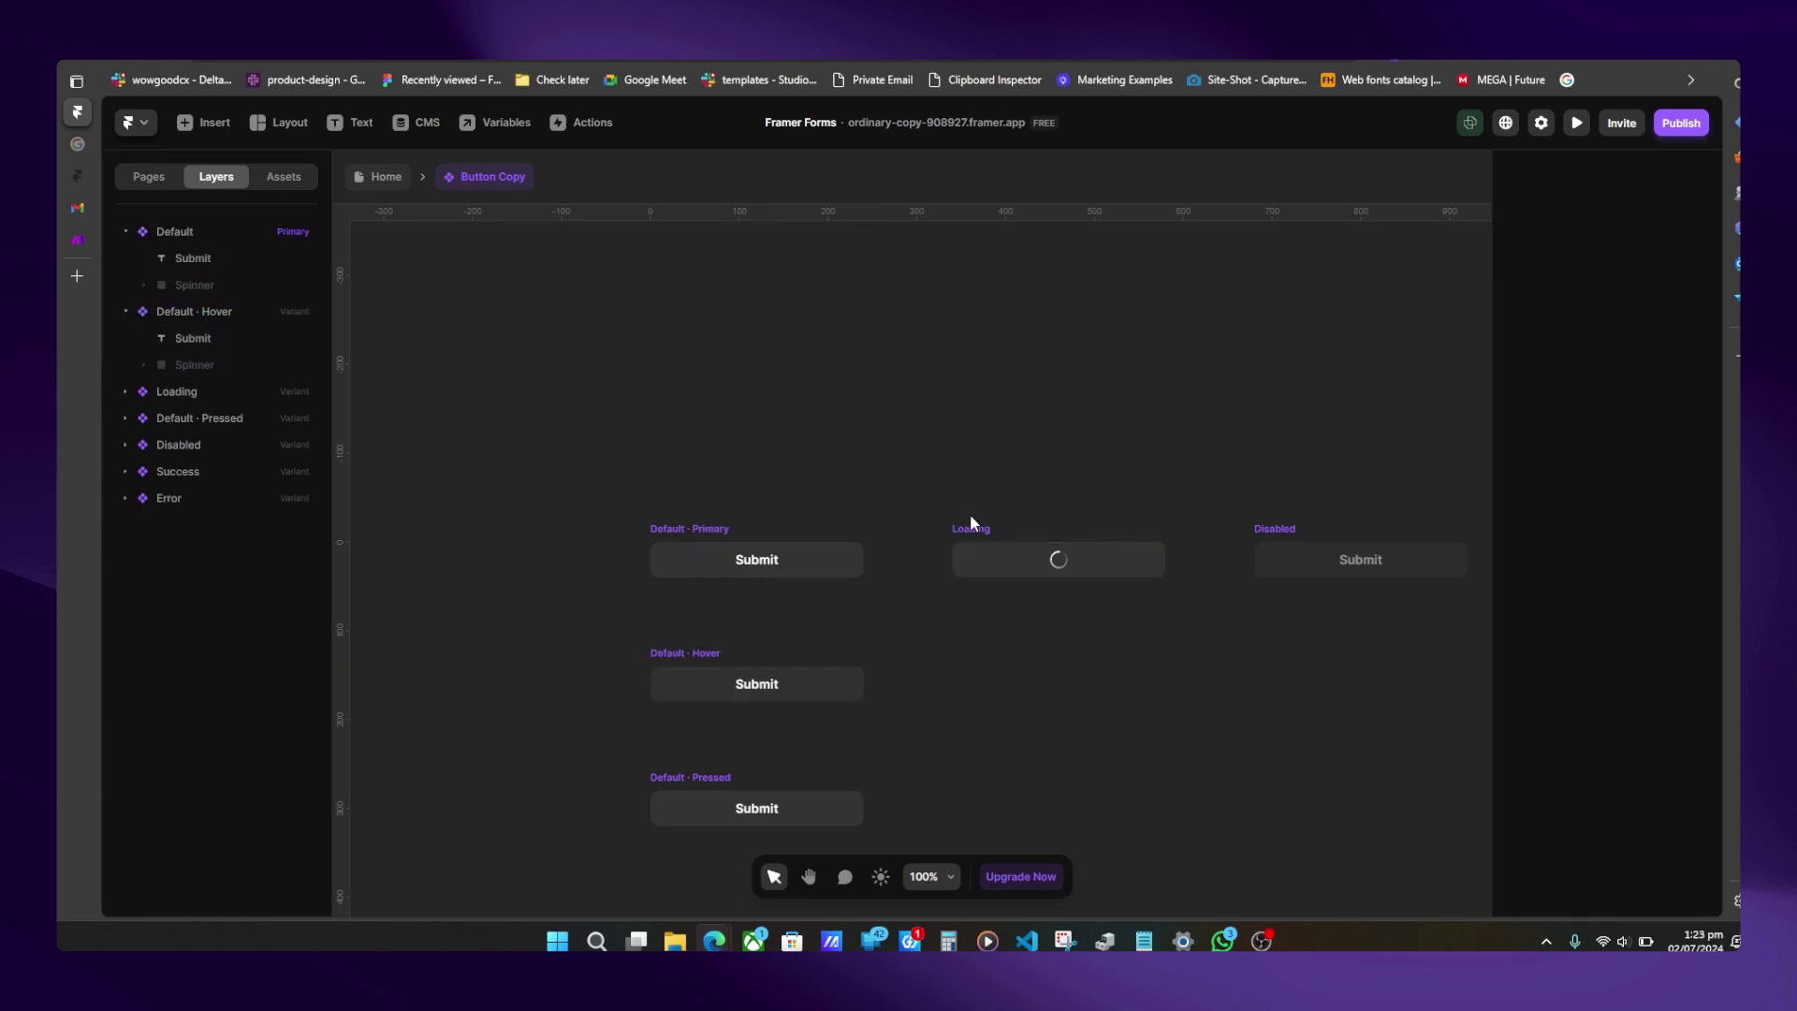
click(983, 529)
scroll(983, 526, right, 4)
click(1036, 528)
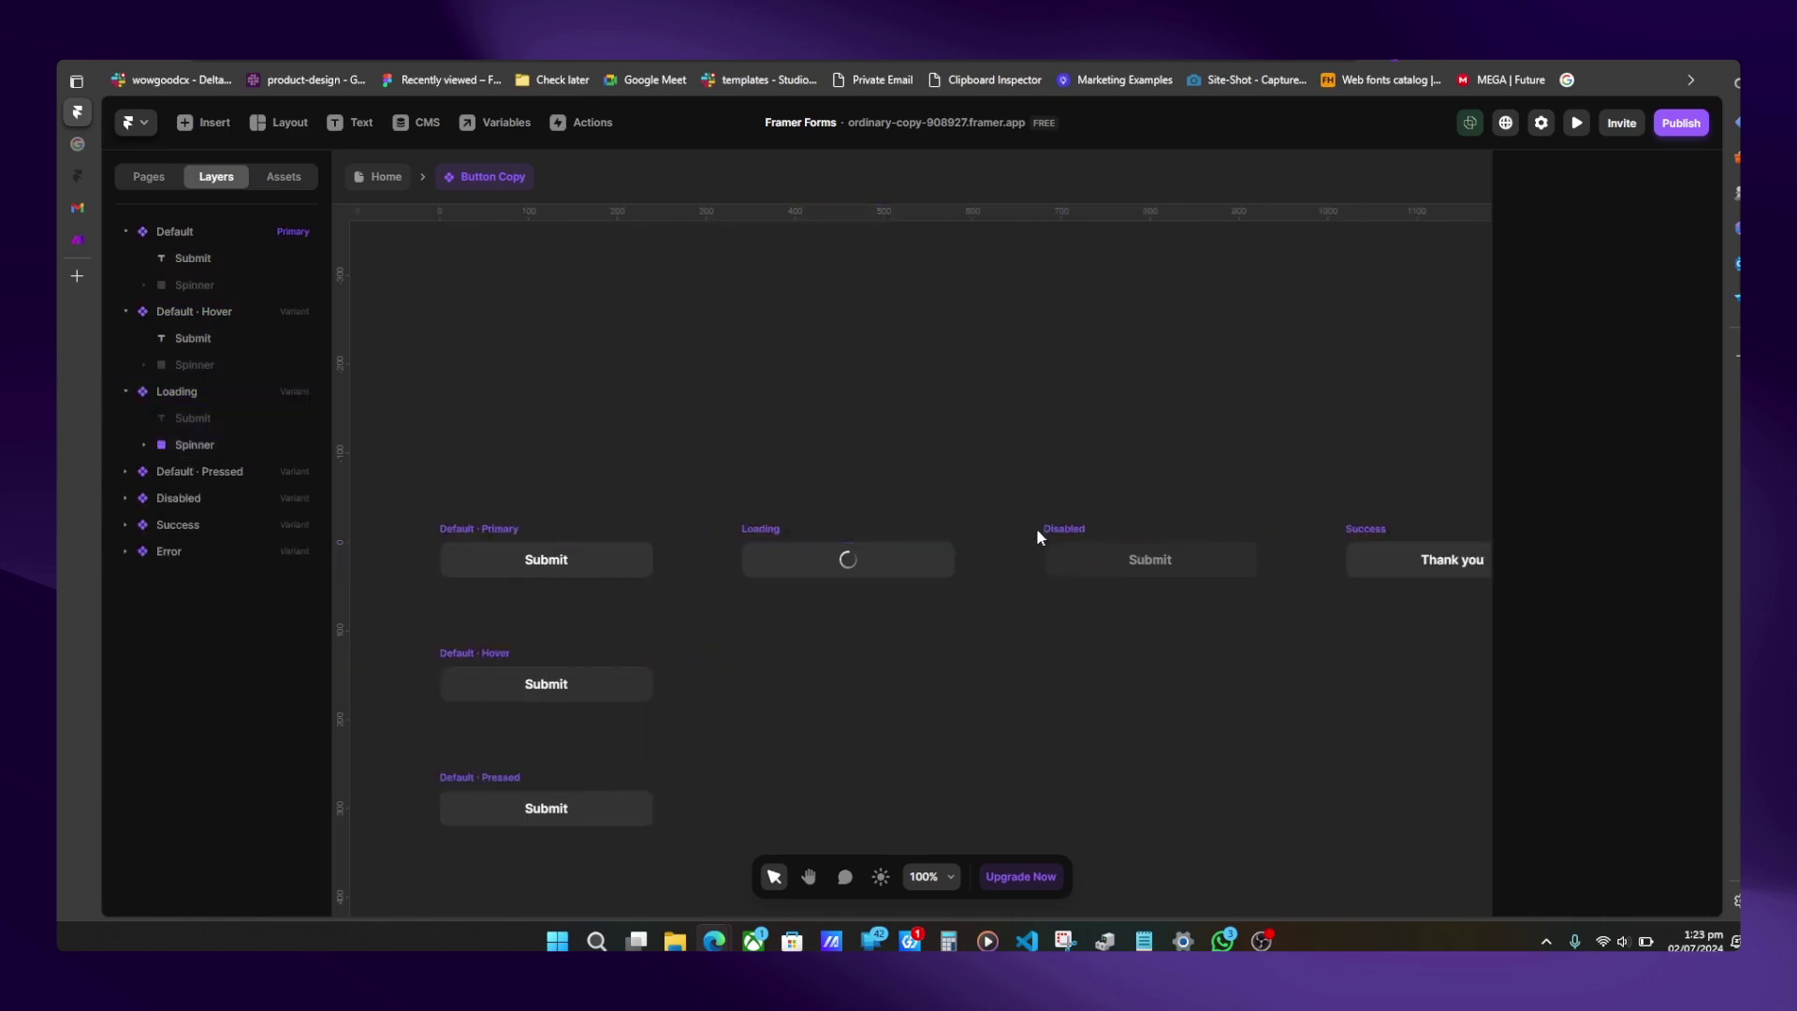
scroll(1036, 528, right, 4)
click(1170, 531)
scroll(1170, 534, right, 5)
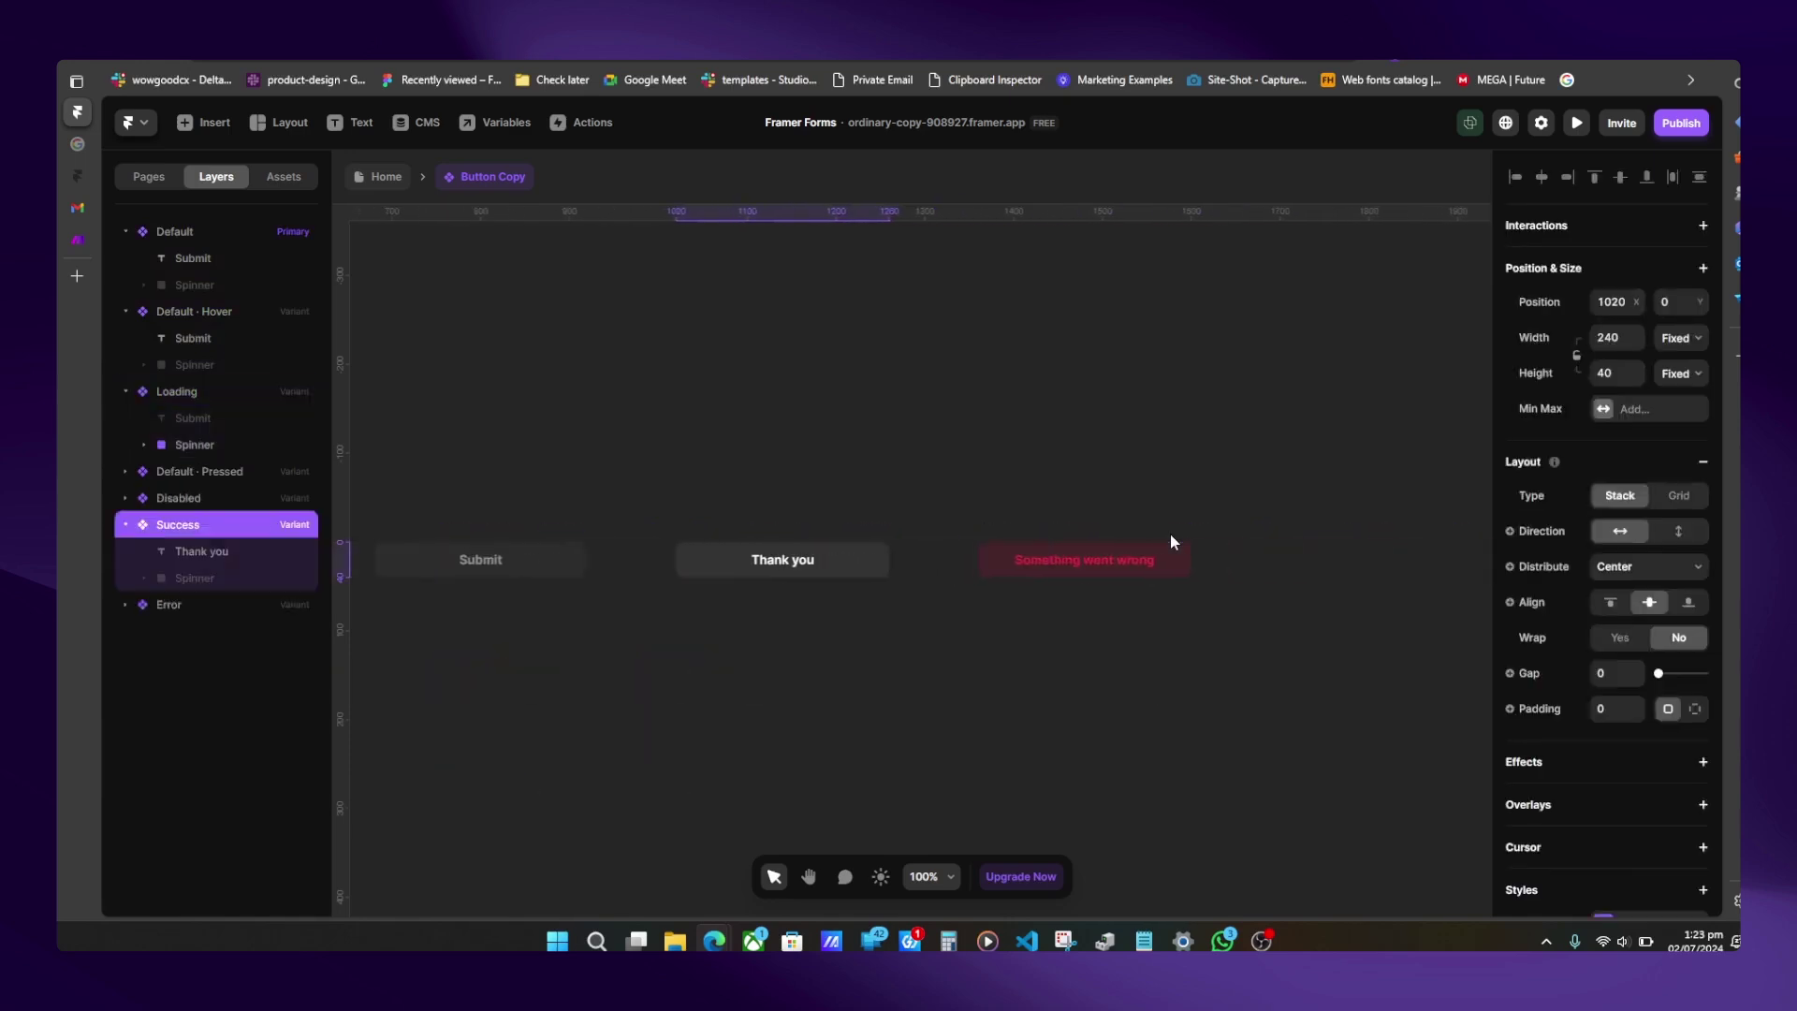
- Return to the Home page and select the whole Form container
click(382, 177)
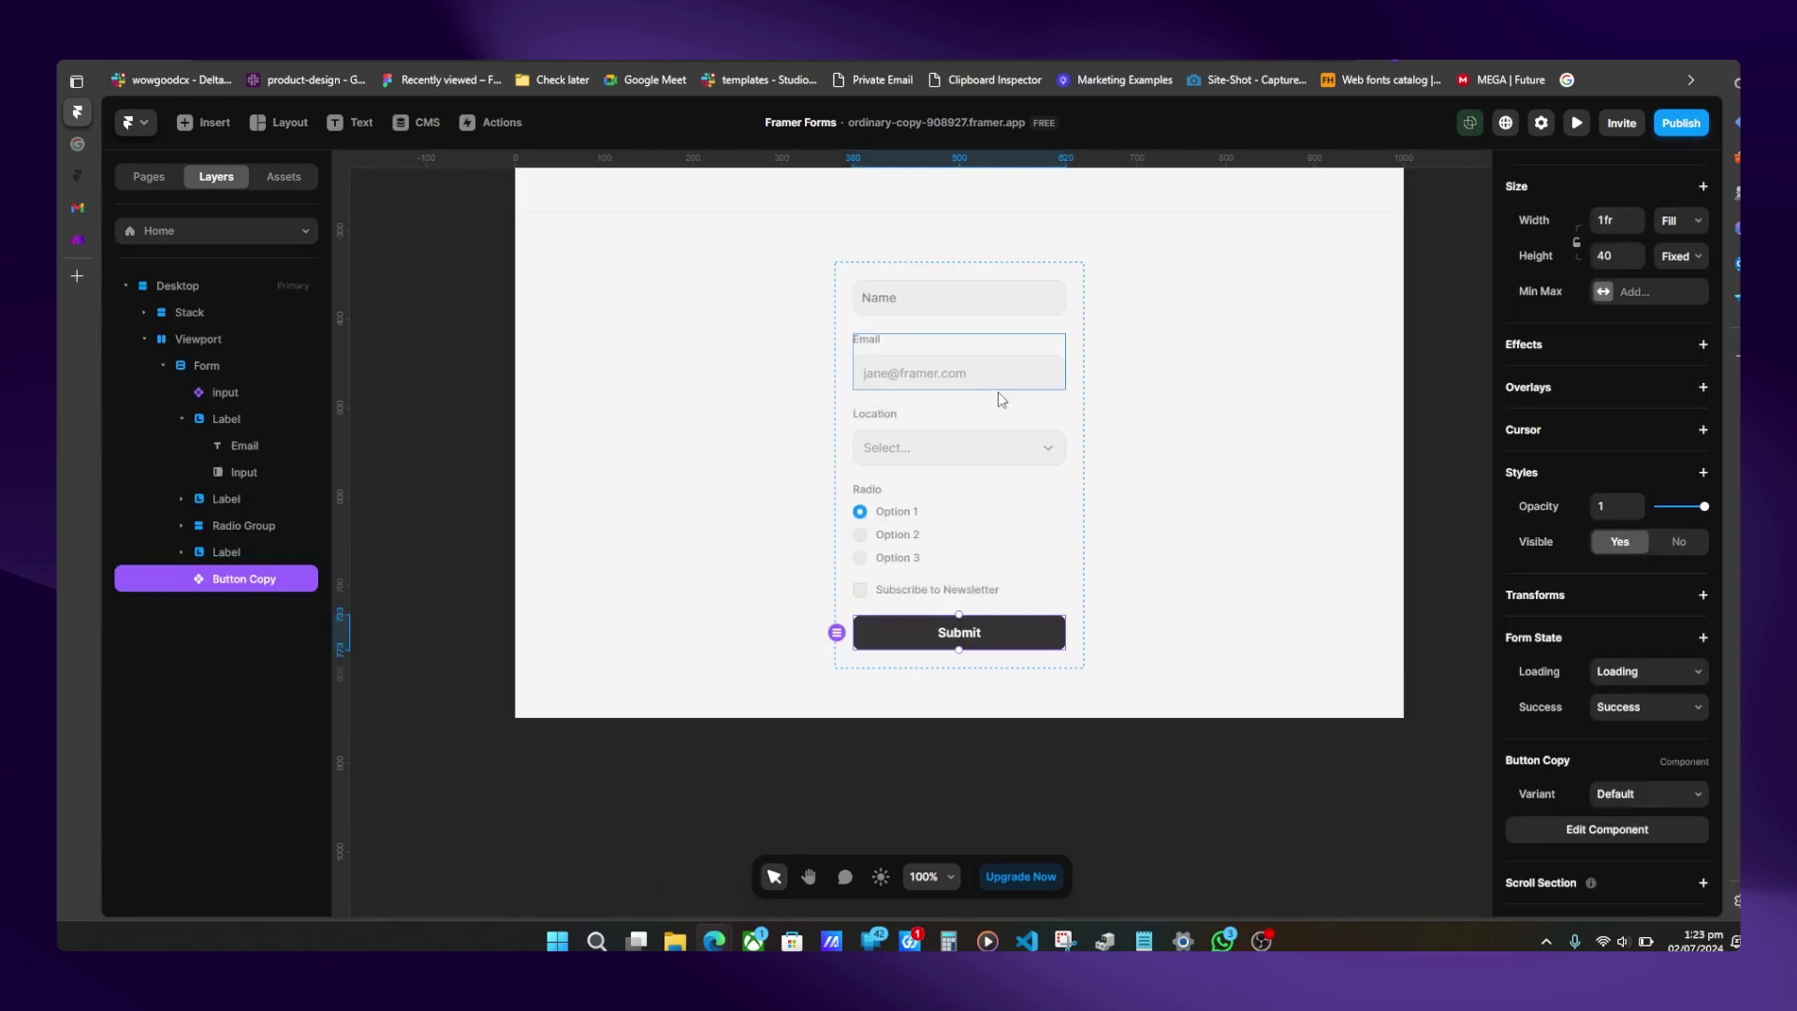
click(1076, 384)
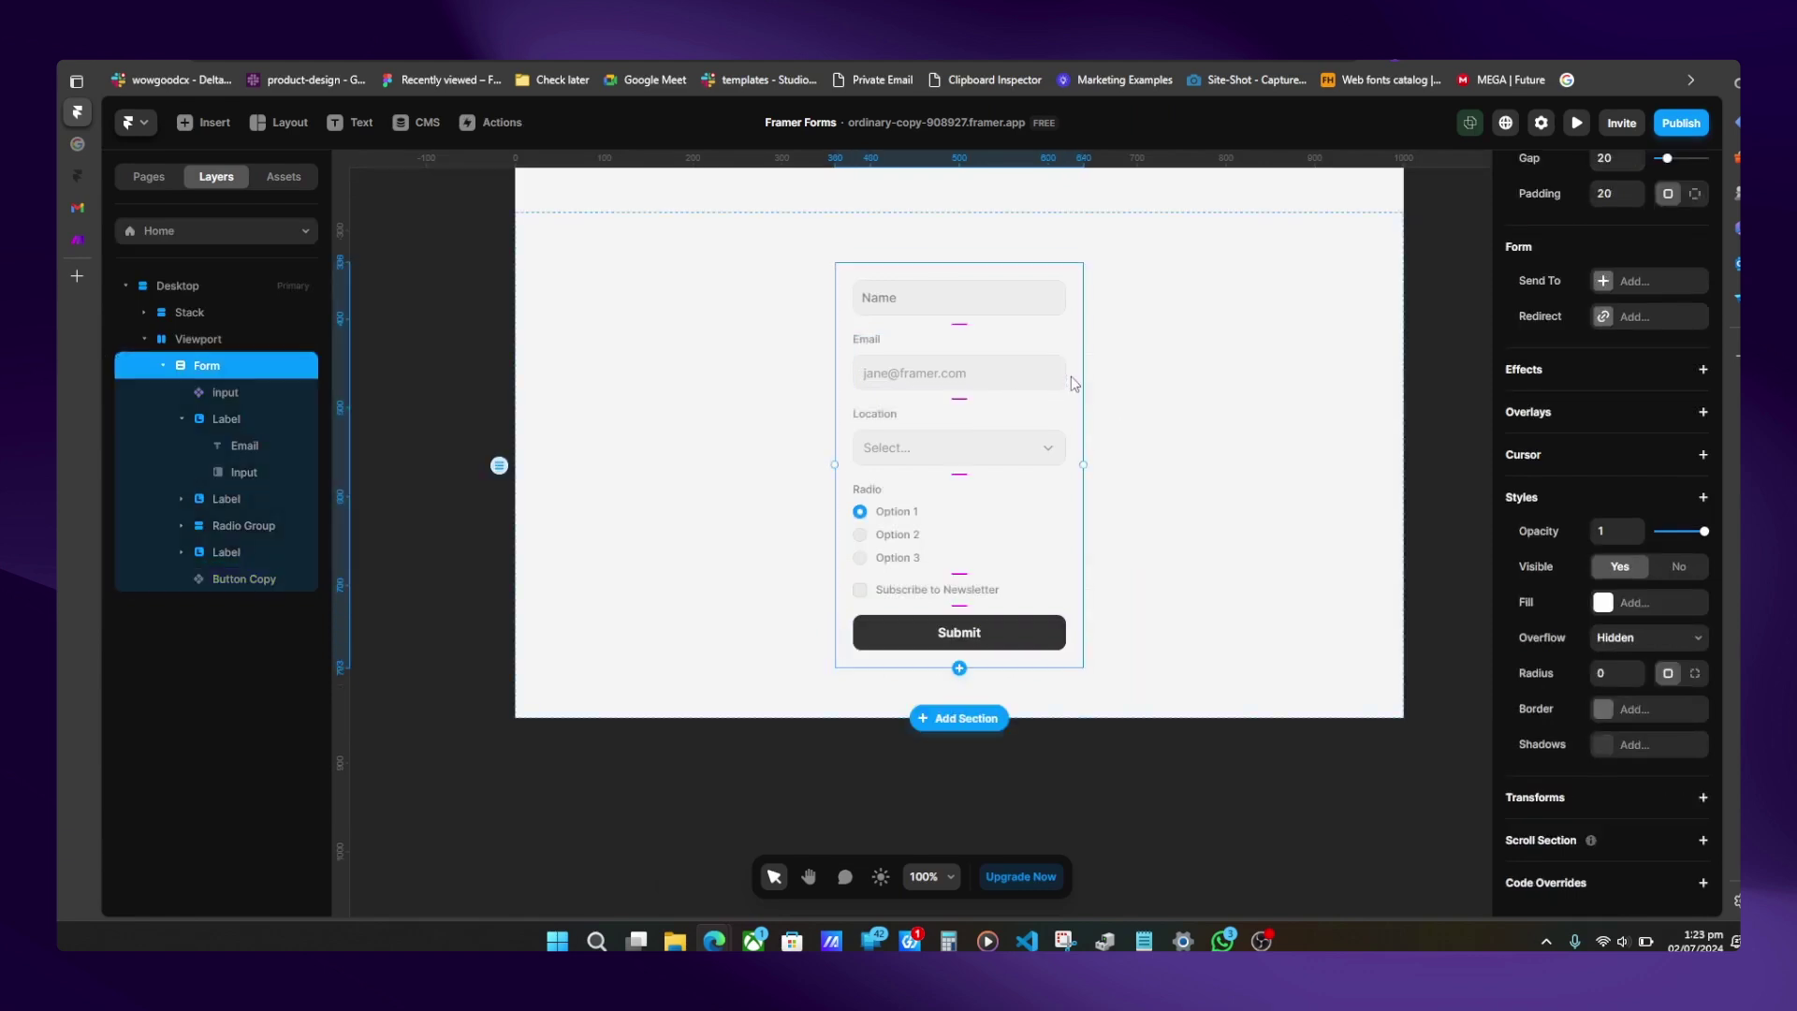
right_click(1072, 379)
click(1121, 397)
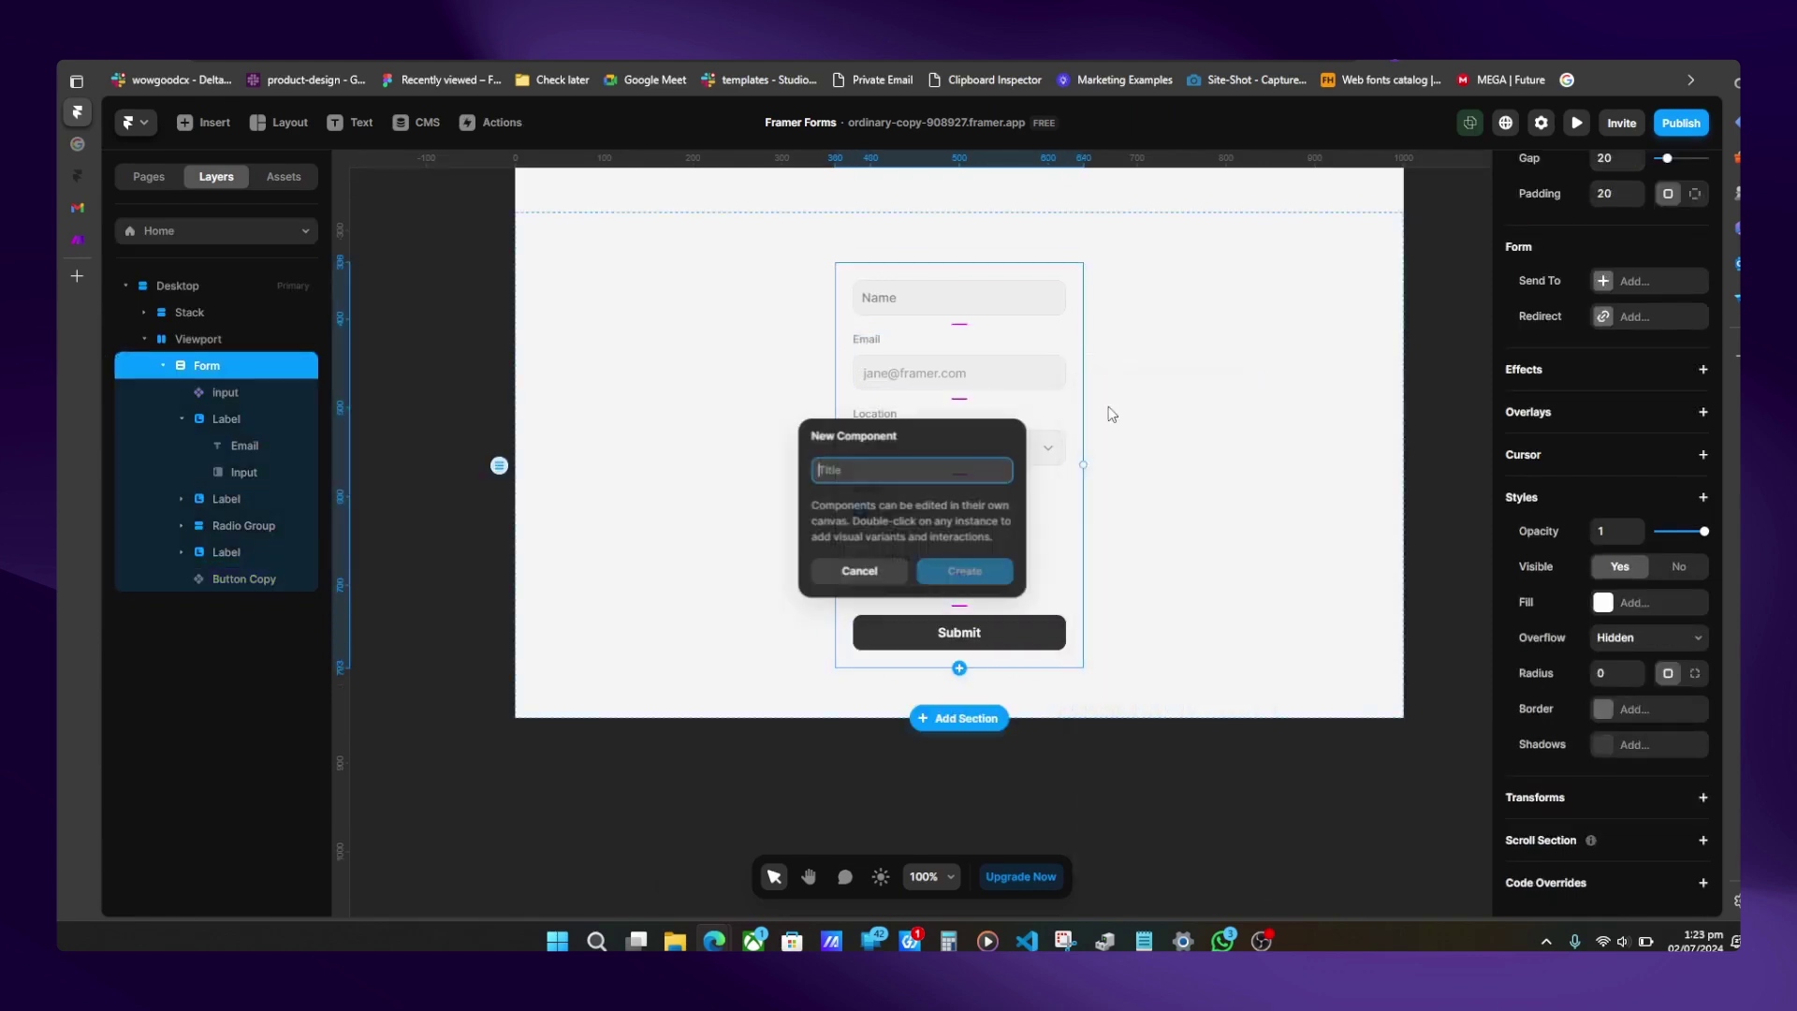
click(857, 570)
- Wrap the Form in a parent frame and start turning that frame into a component
key(ctrl+alt+Return)
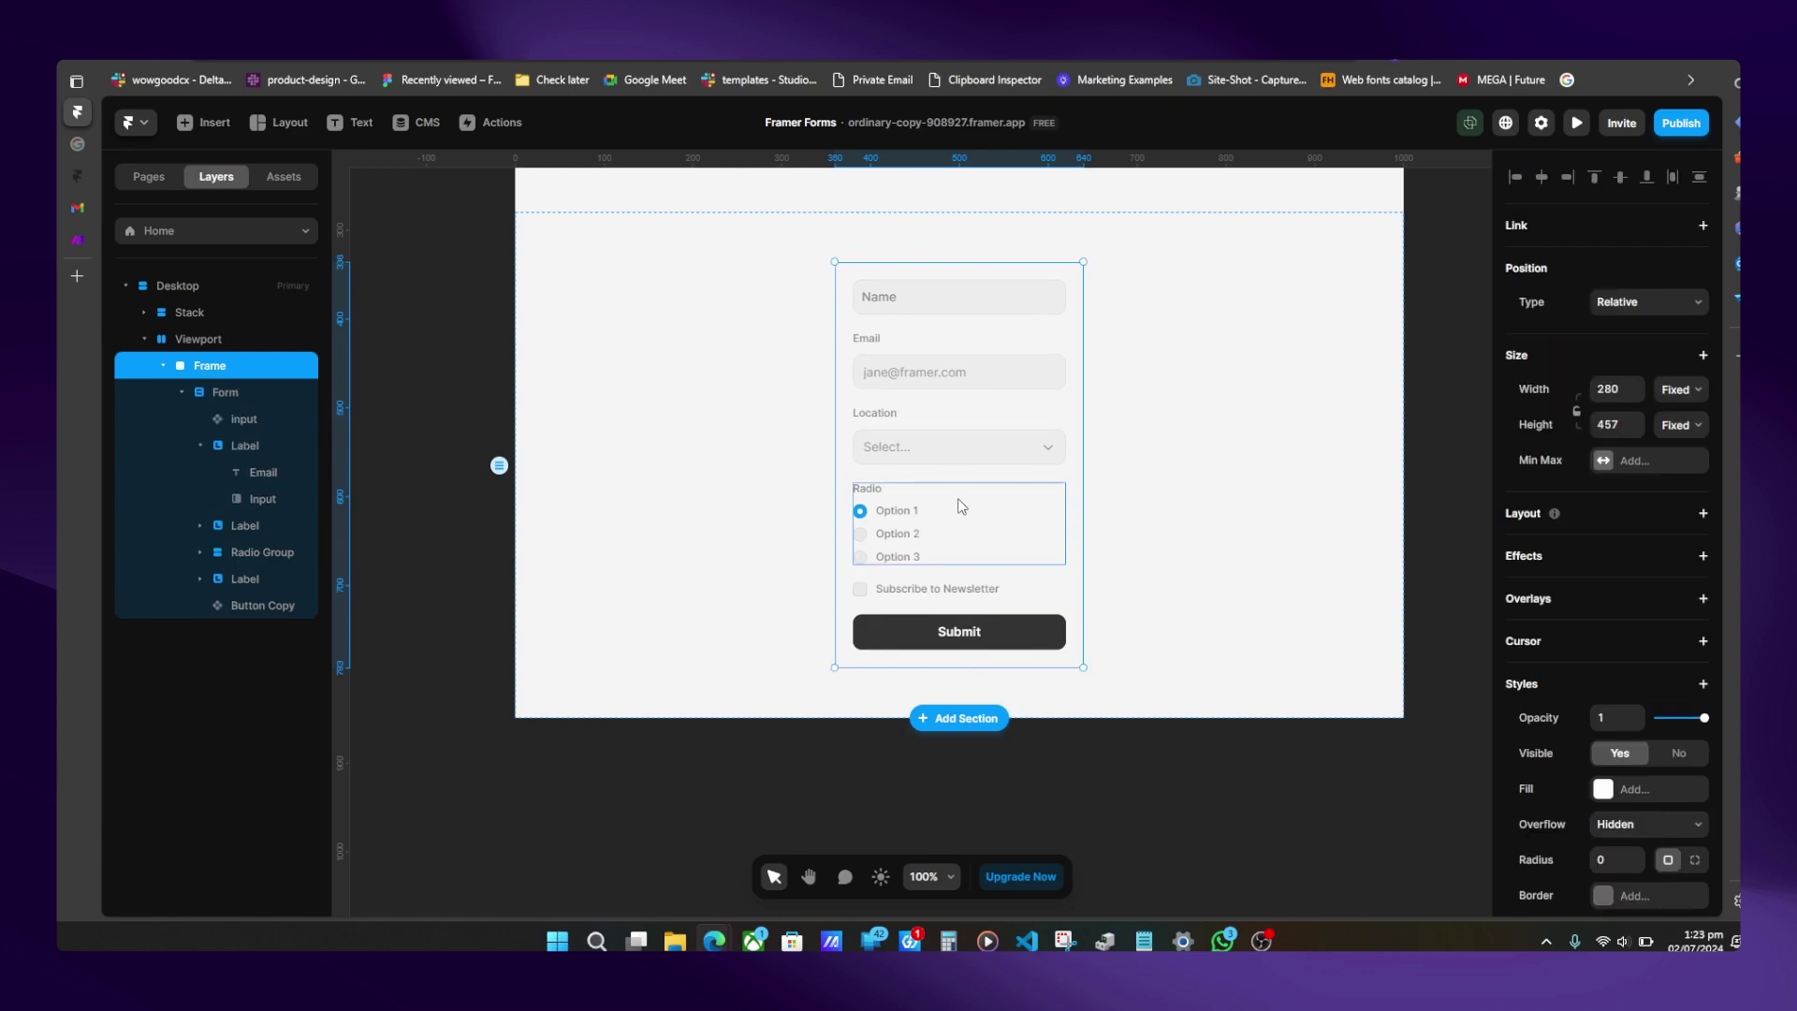
right_click(1076, 398)
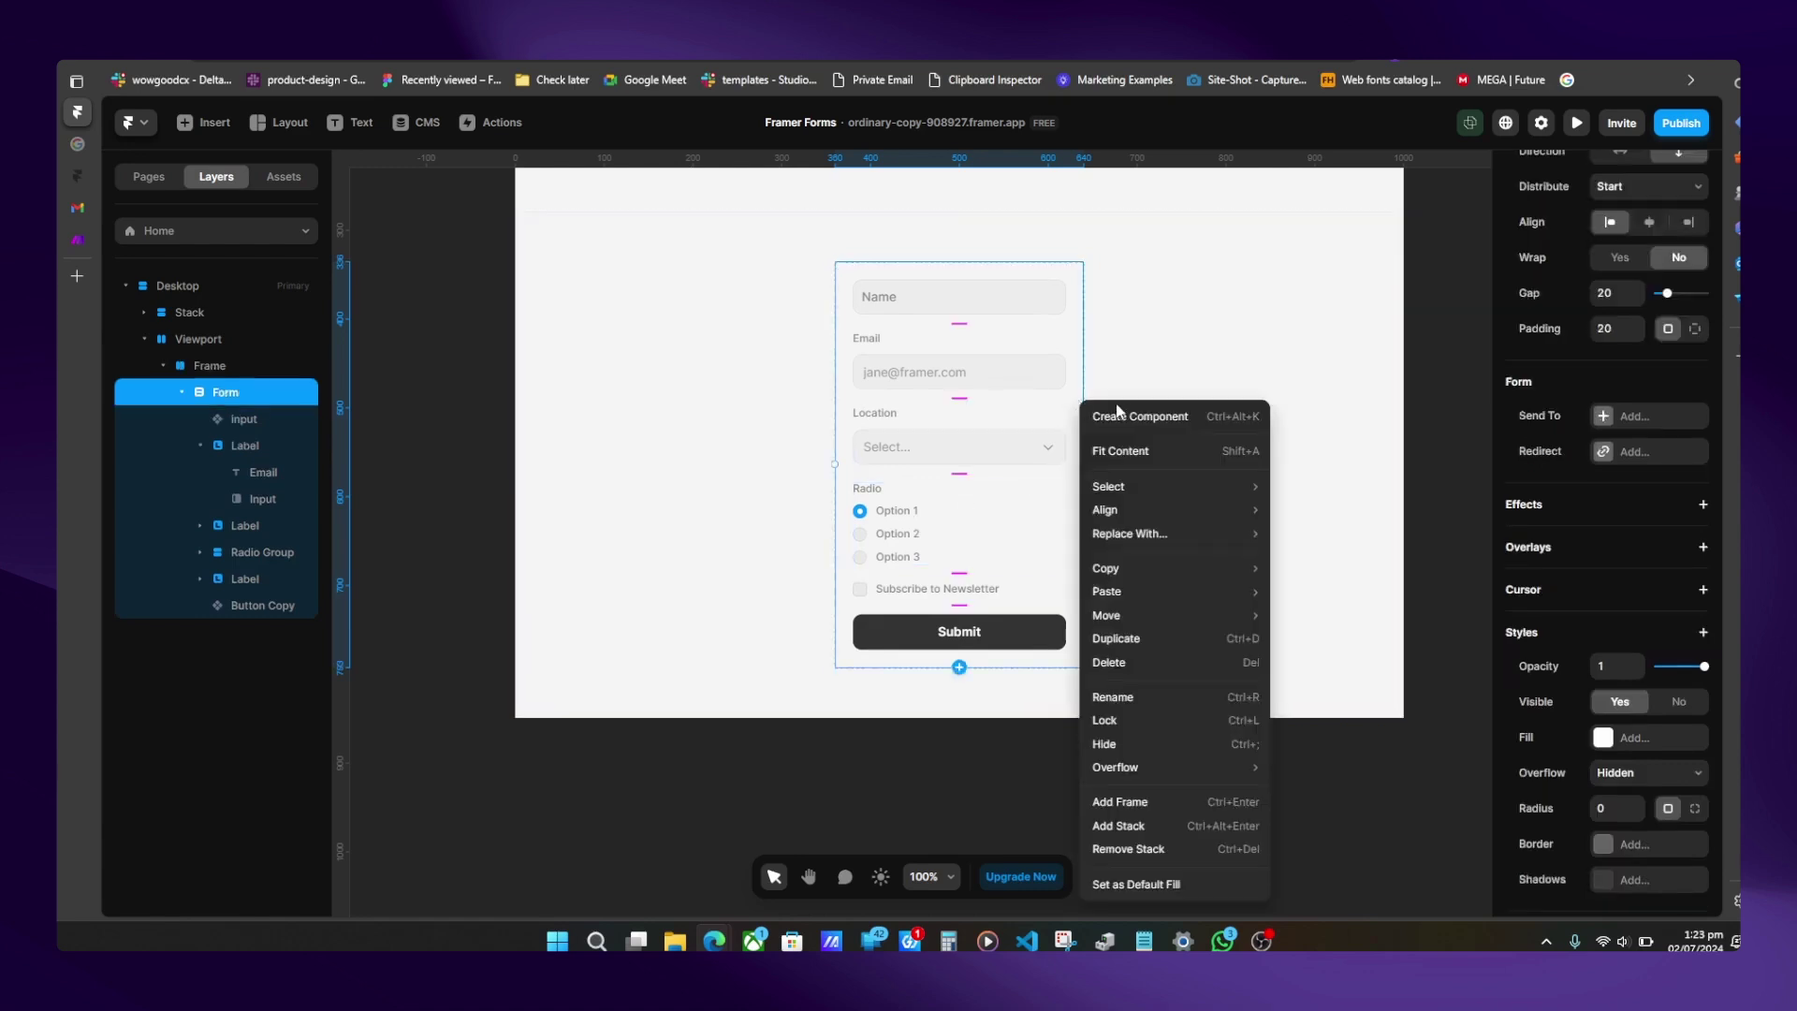
click(1128, 414)
click(857, 570)
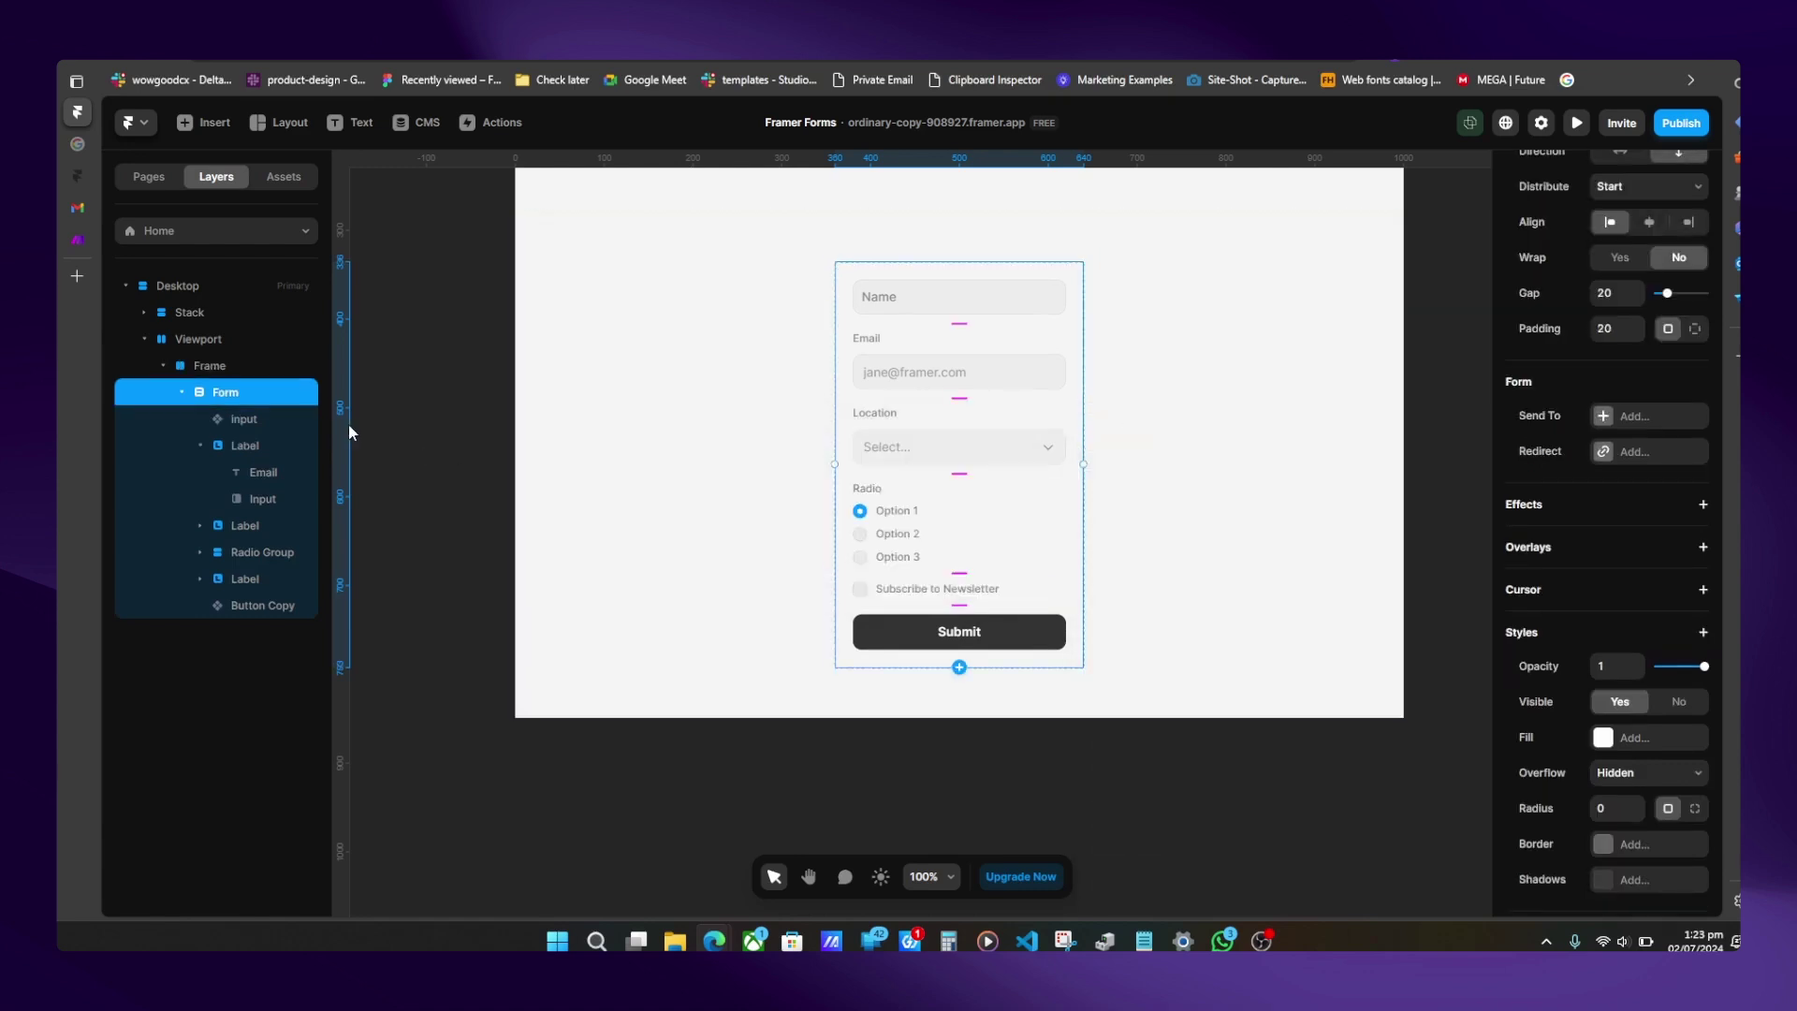
right_click(255, 365)
click(352, 383)
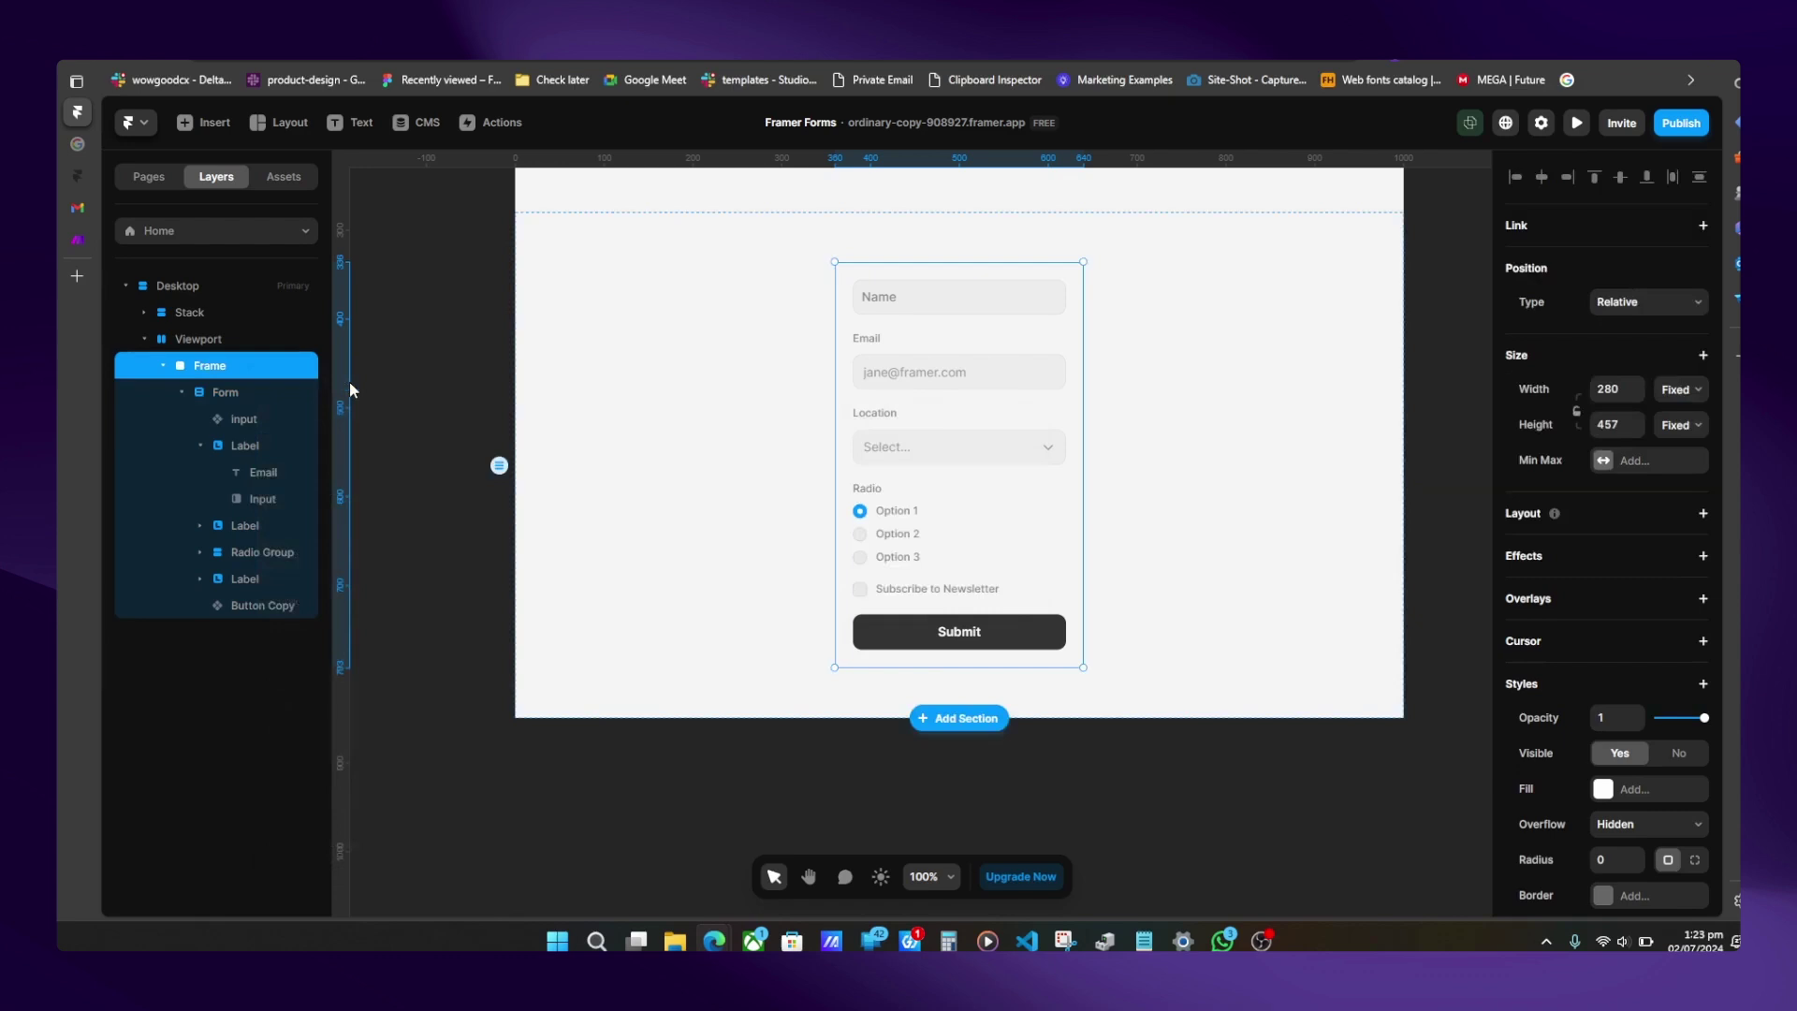
- Name the component 'form', add a Variant 2, and hide the Form in it
text(form)
key(Return)
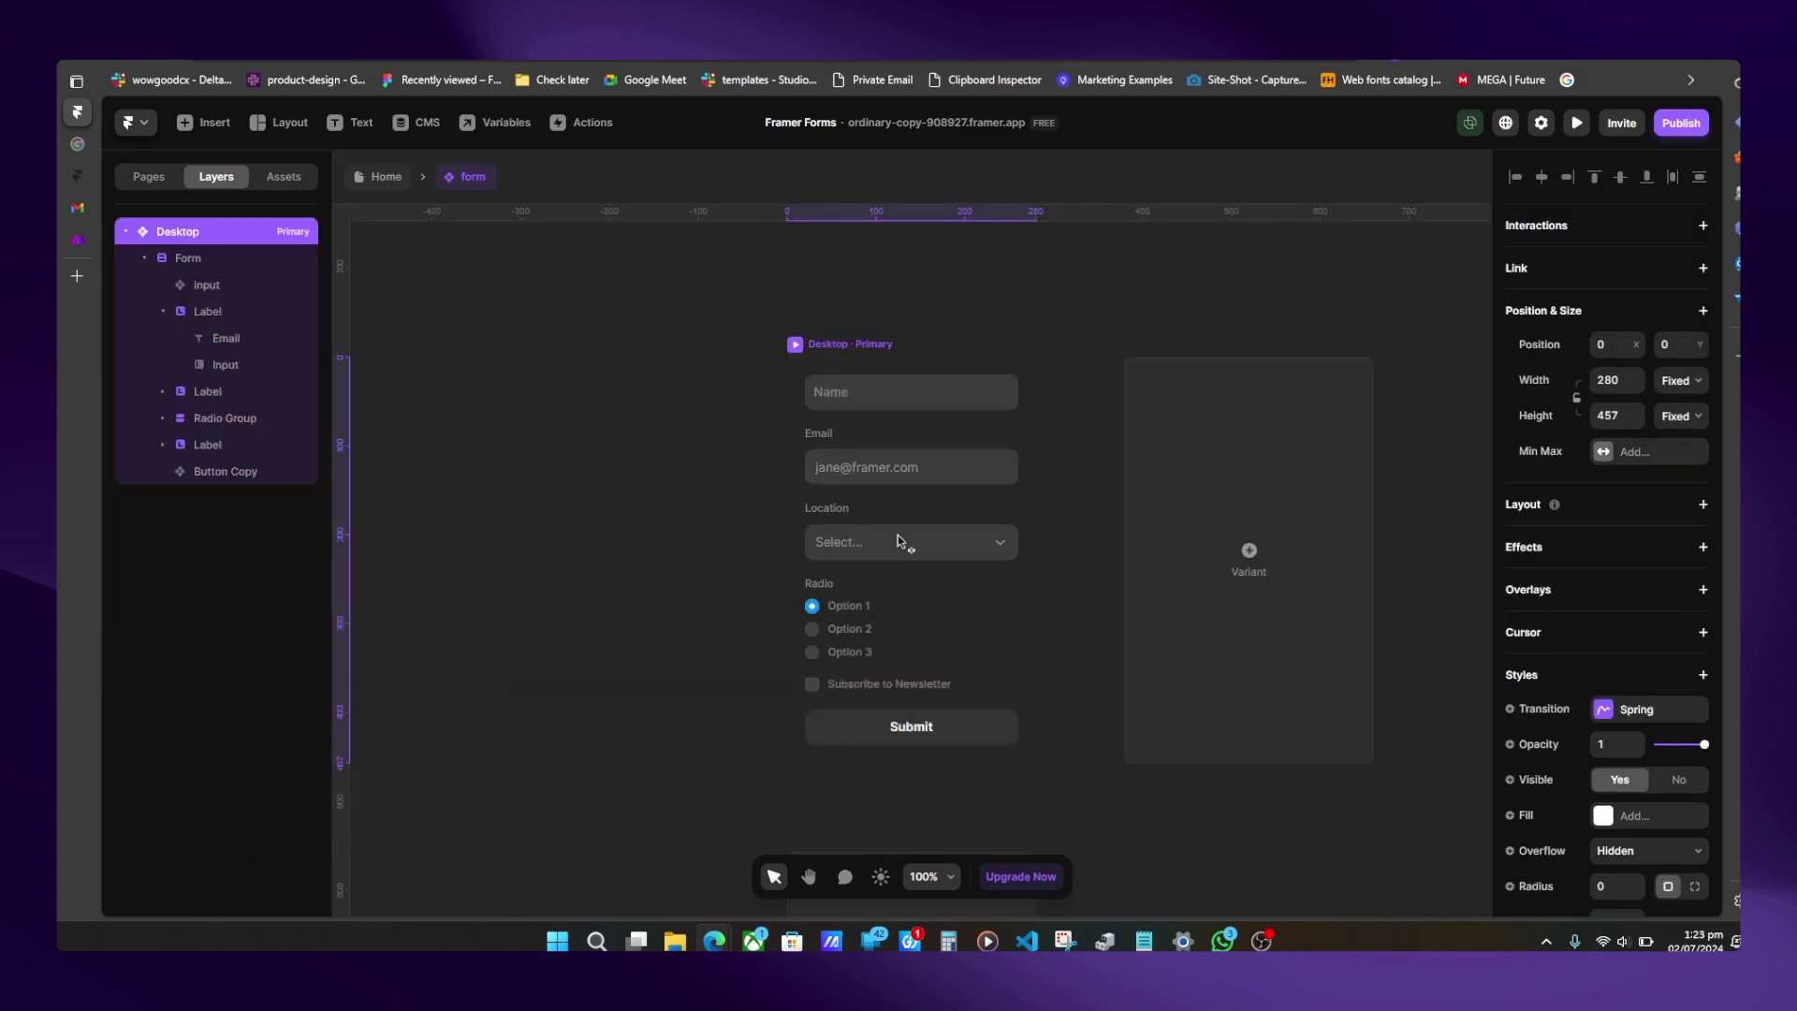
click(1266, 493)
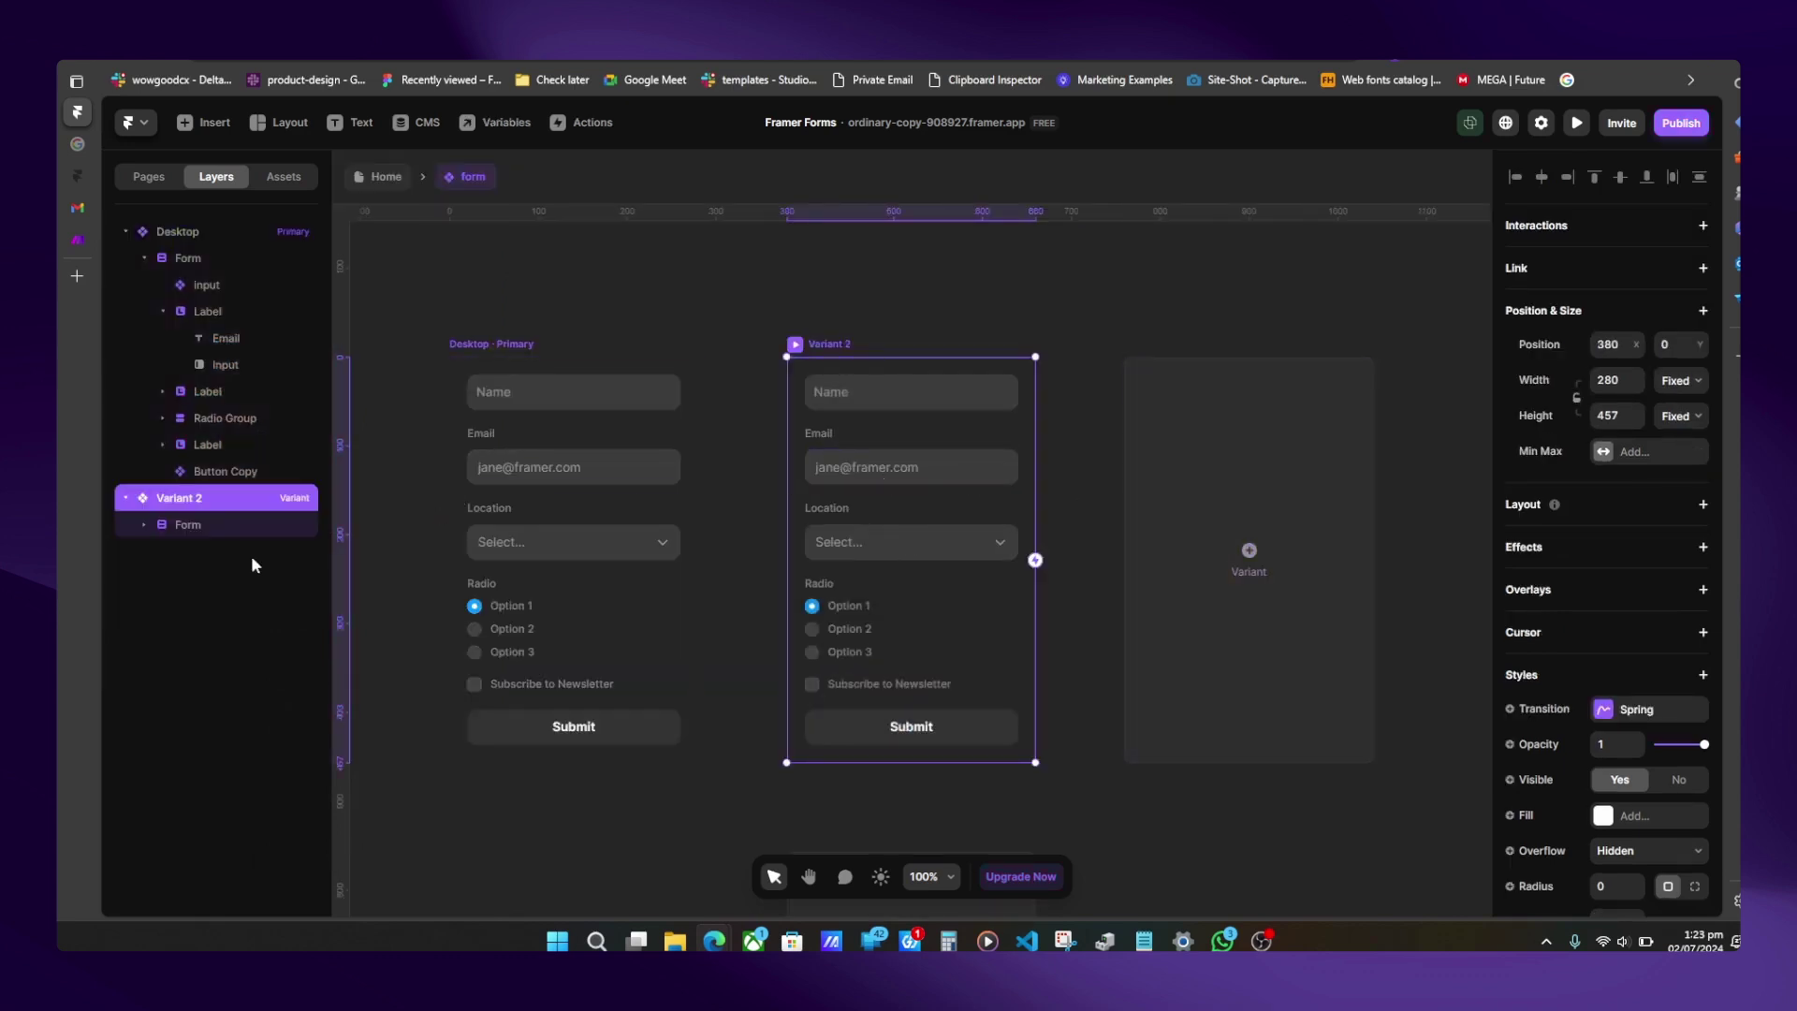
click(170, 522)
scroll(1619, 733, down, 8)
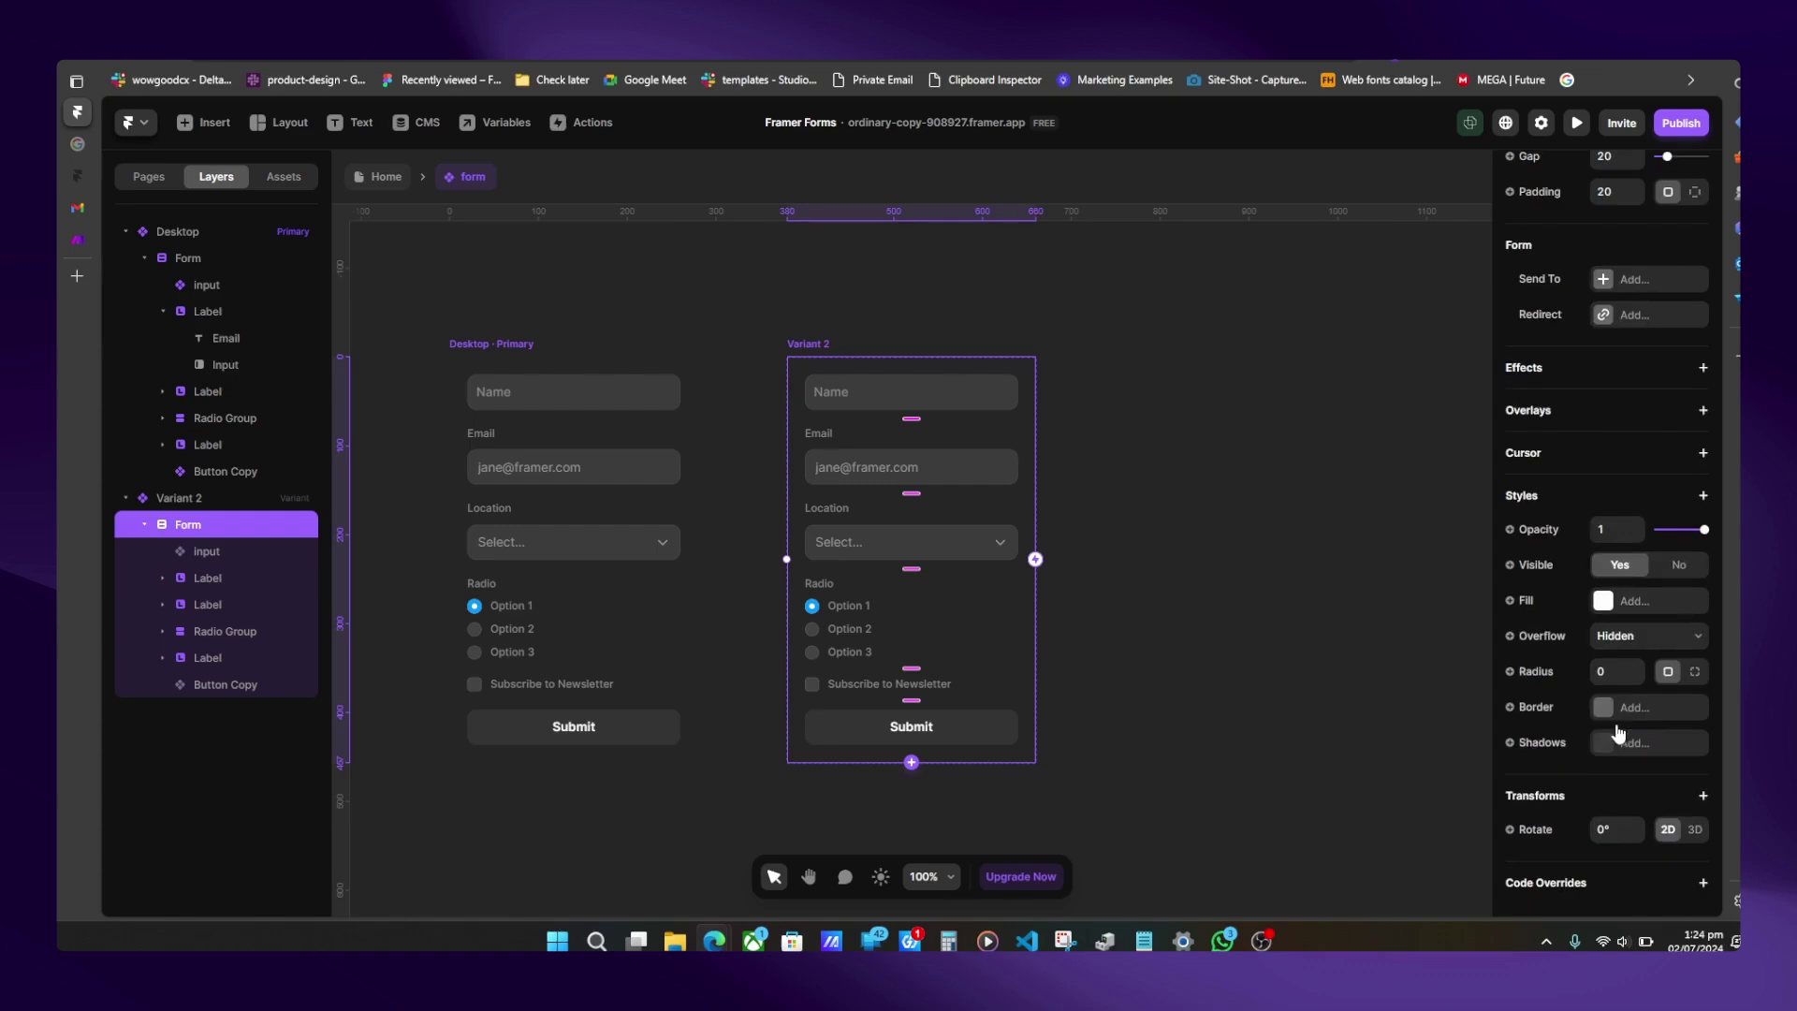
click(1676, 567)
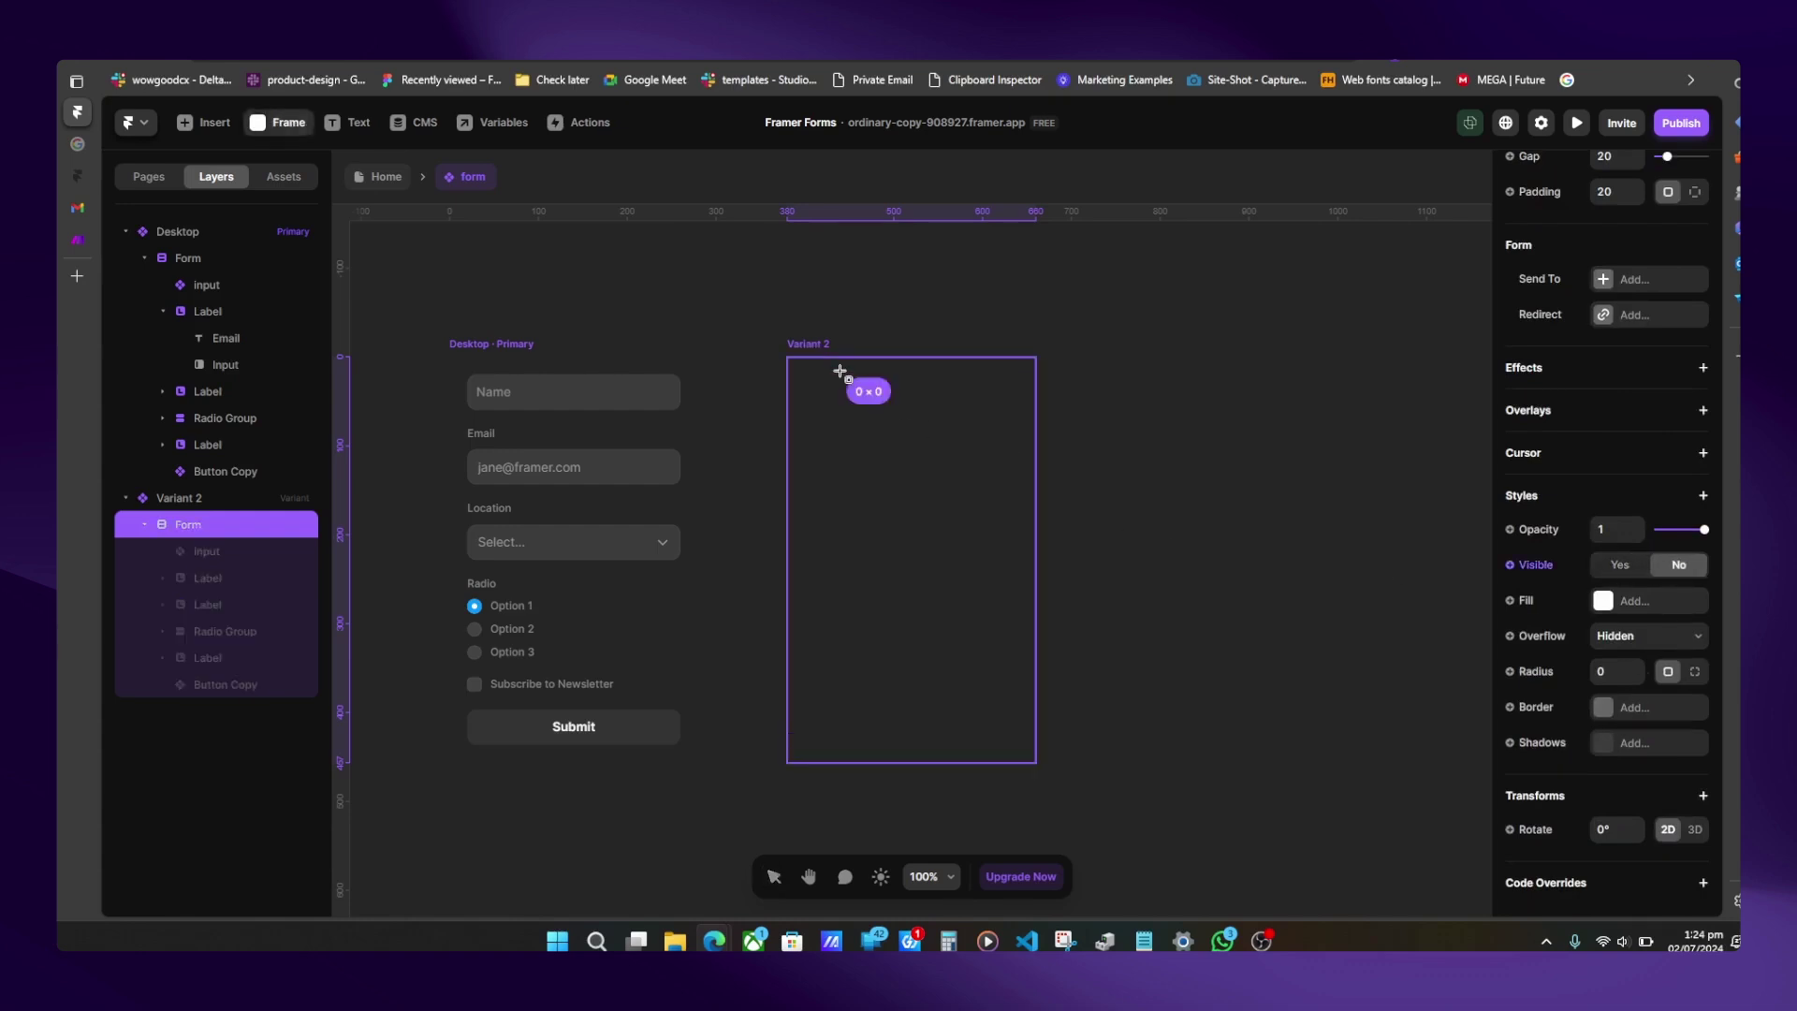
- Add a 'Thank you for submitting' text box to Variant 2
drag(840, 369, 970, 597)
key(Delete)
key(t)
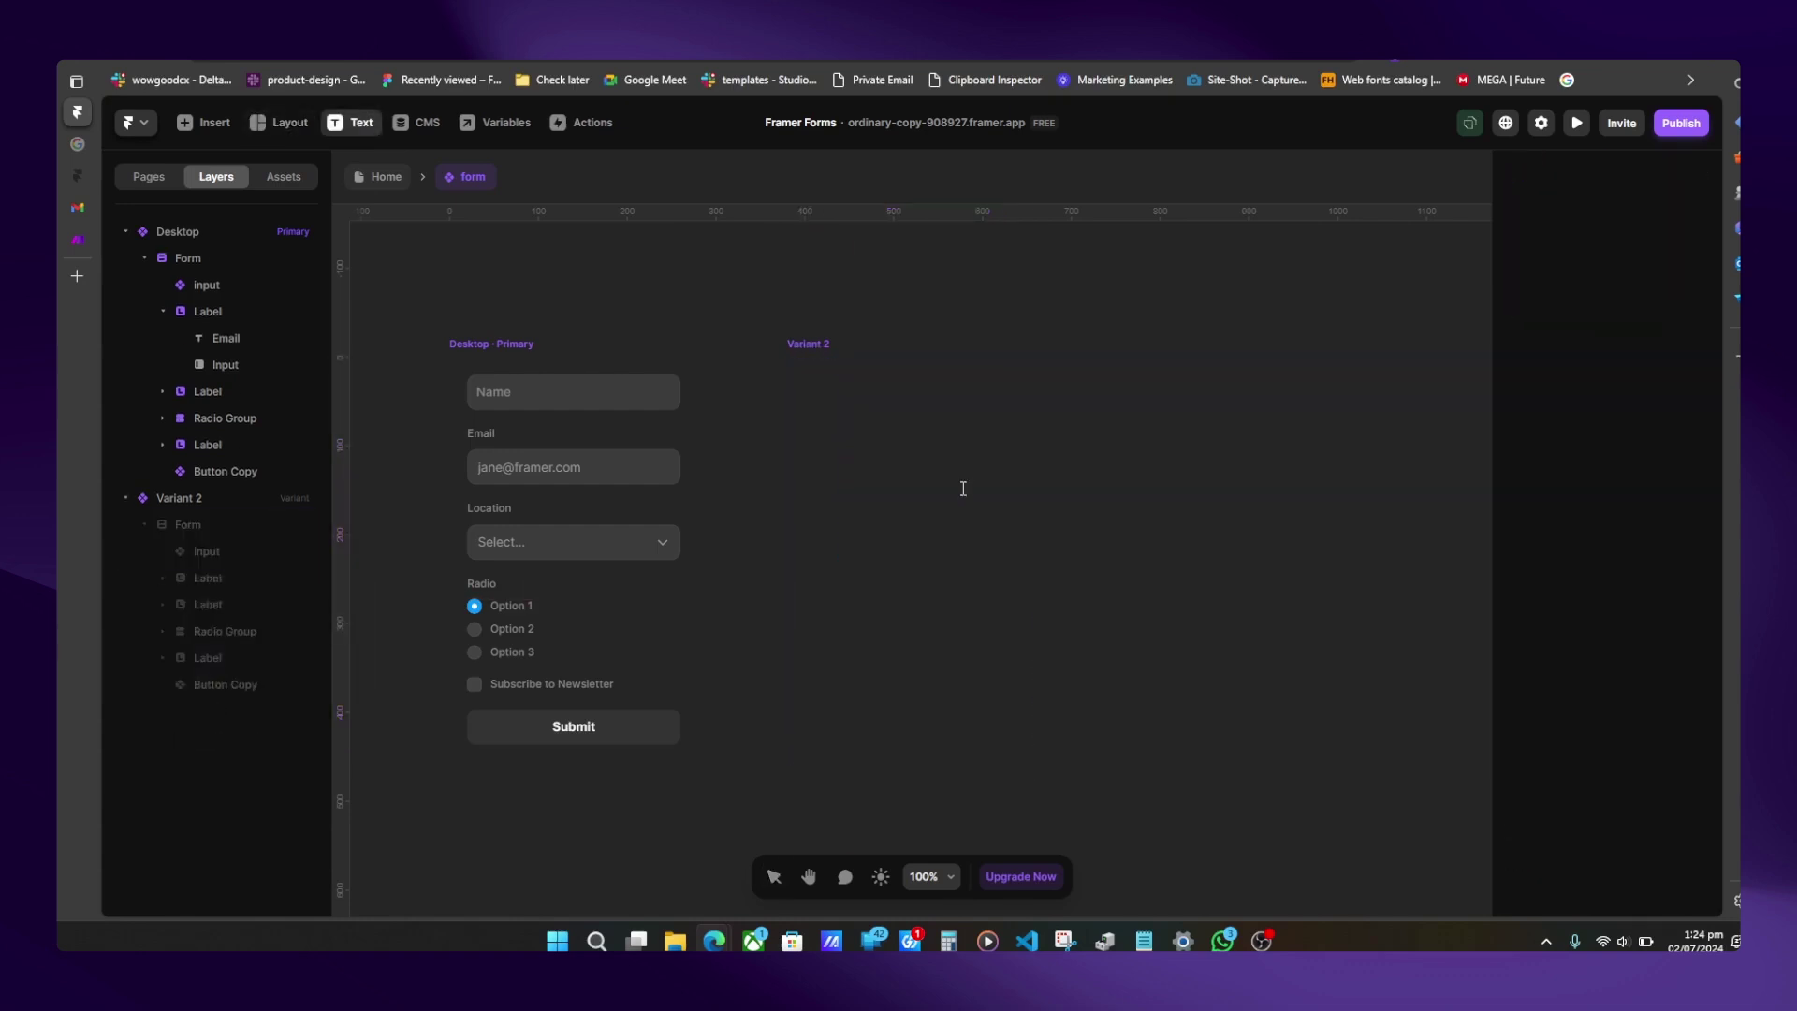
click(945, 474)
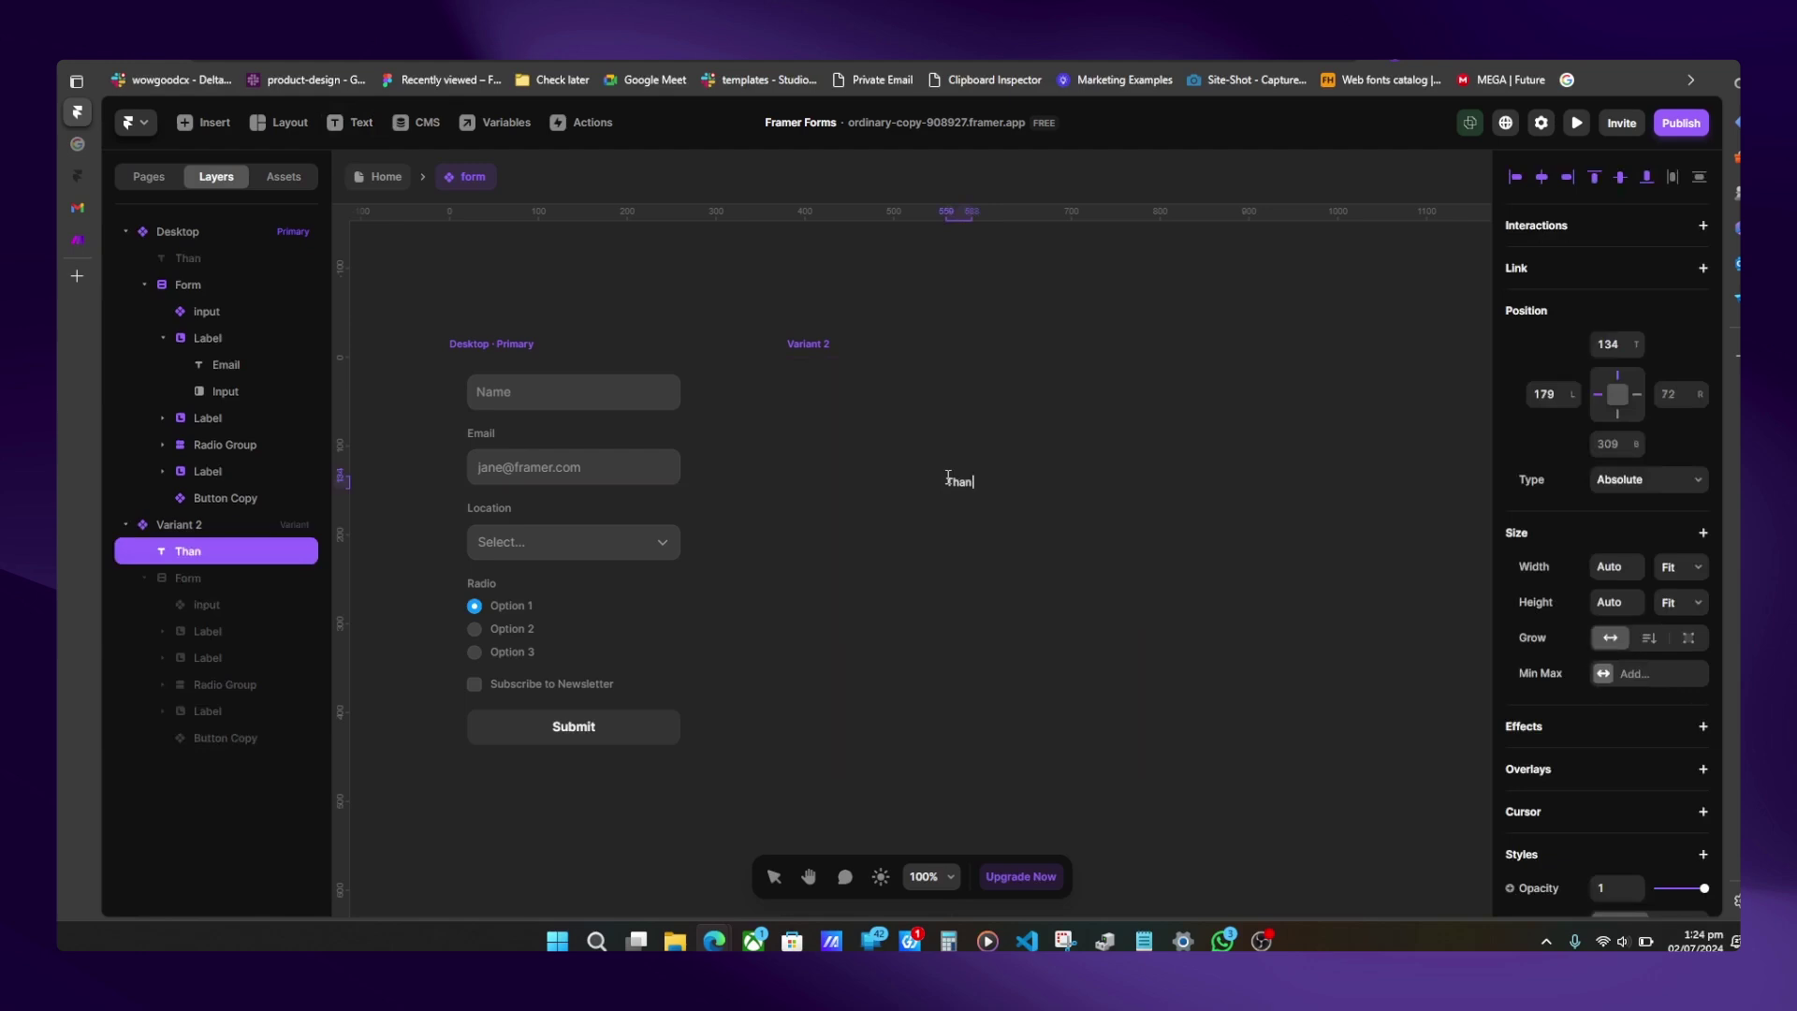
text(Thank you for submitting)
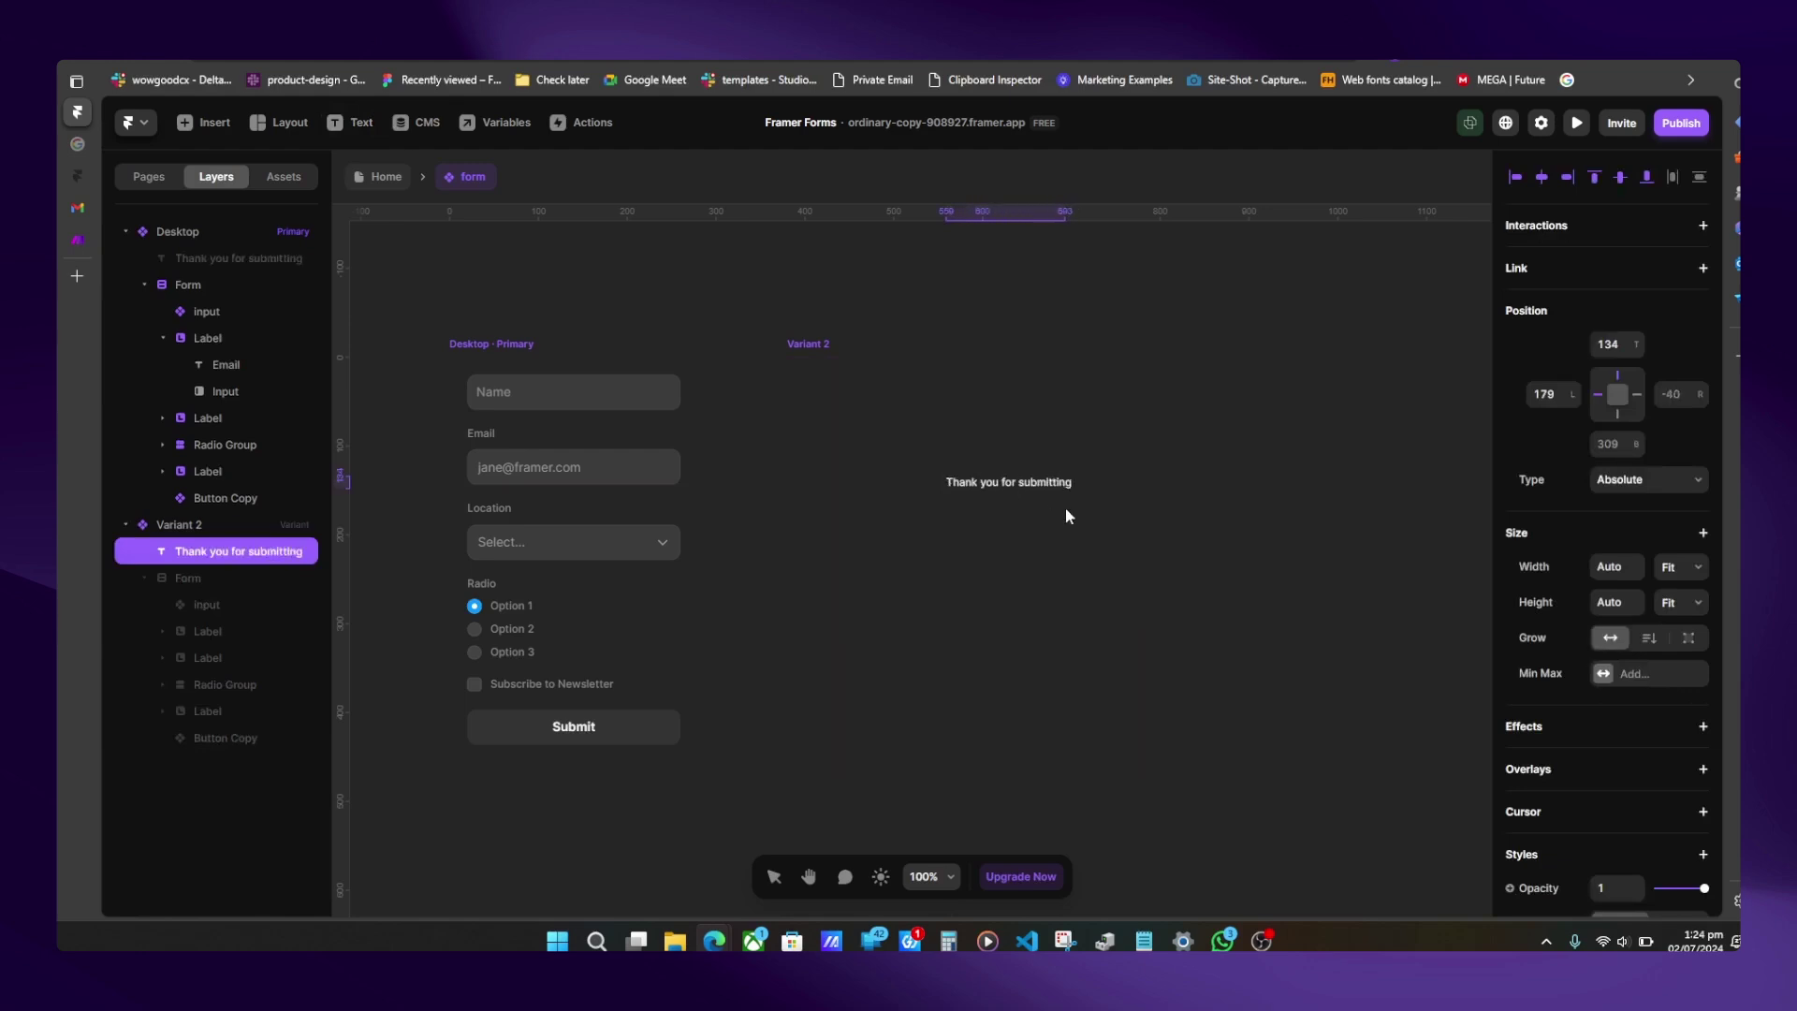
key(Escape)
- Centre the thank-you text in Variant 2 and colour it black #000000
click(983, 482)
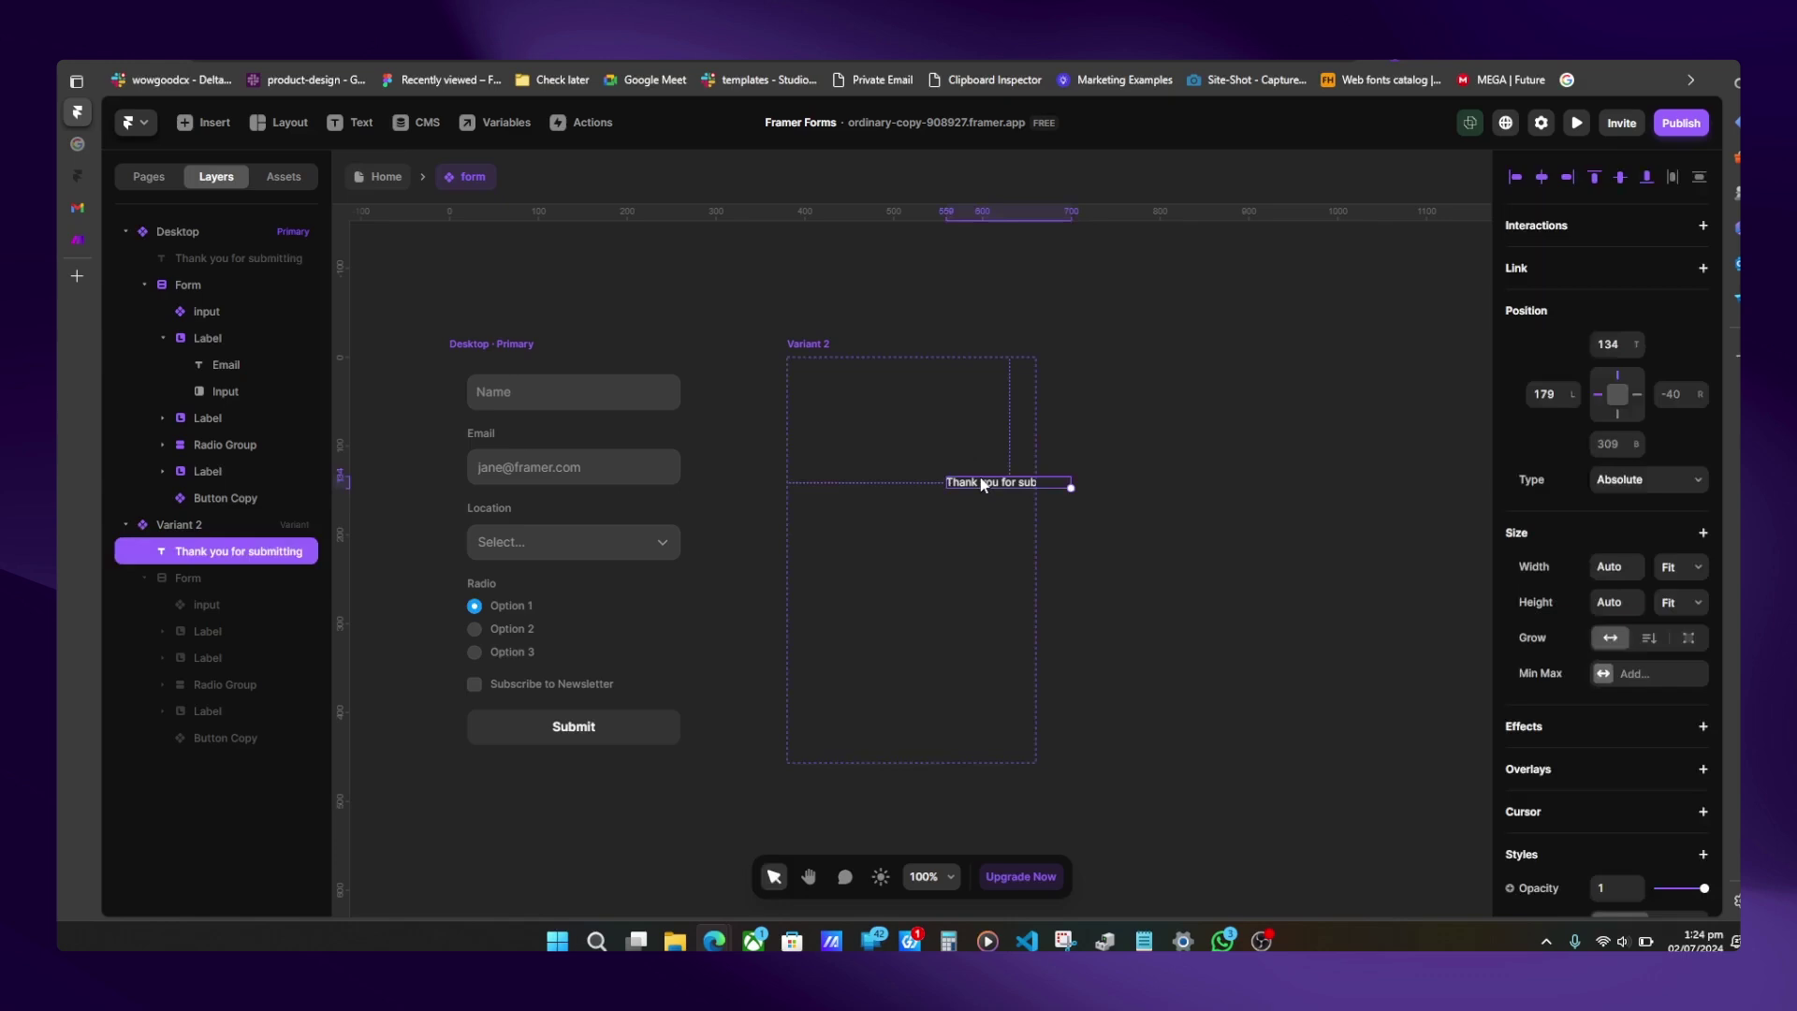
click(1542, 177)
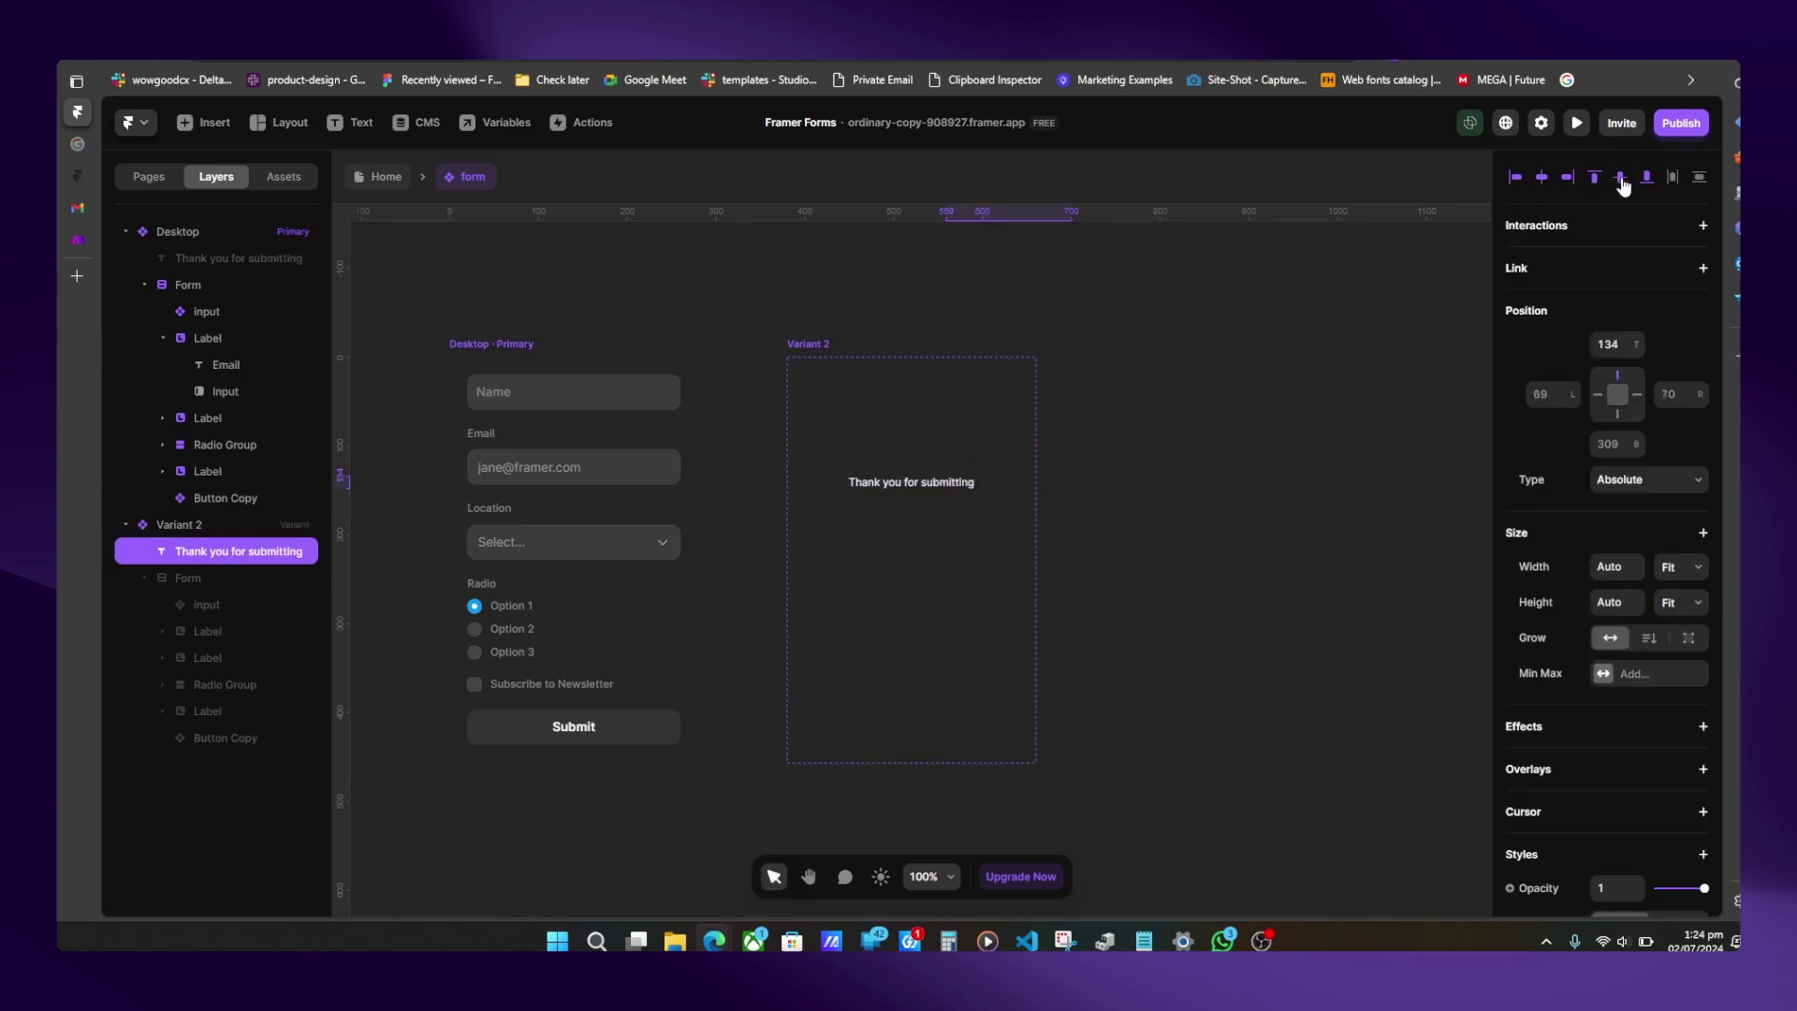
click(1620, 177)
scroll(1576, 572, down, 6)
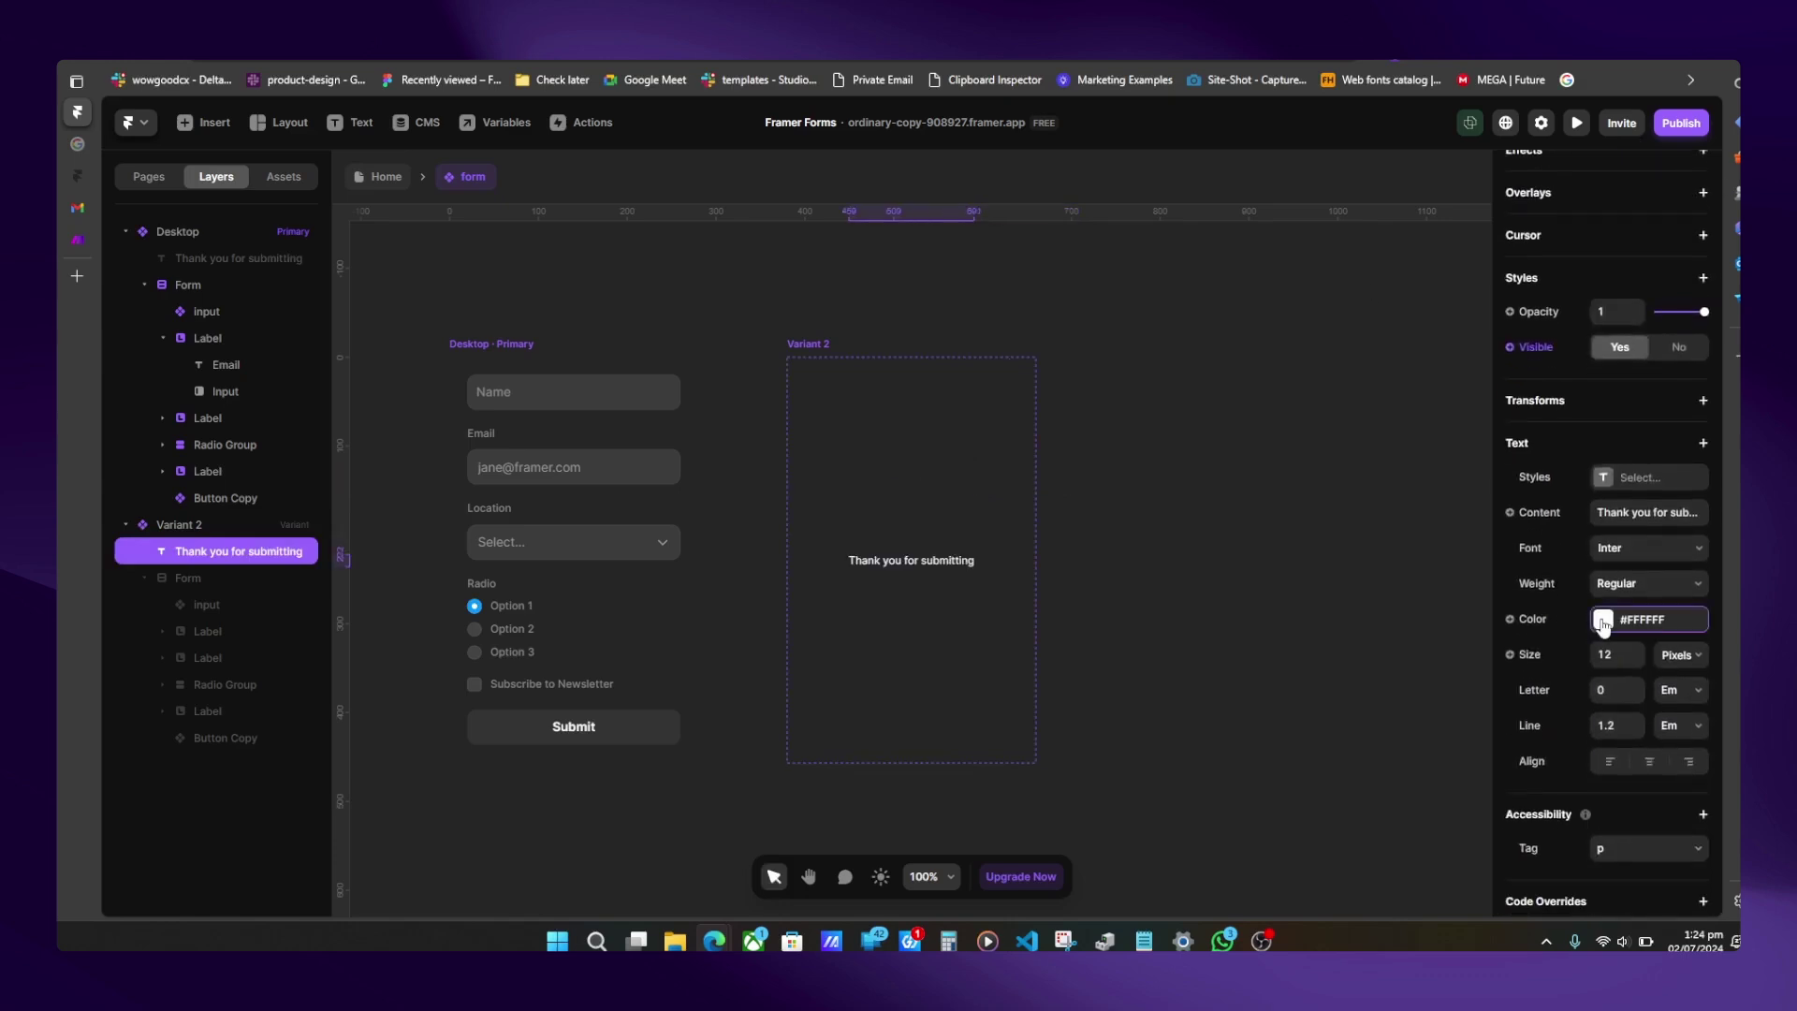
click(1604, 618)
drag(1394, 693, 1196, 827)
- Set the thank-you text size to 16 px
click(1605, 655)
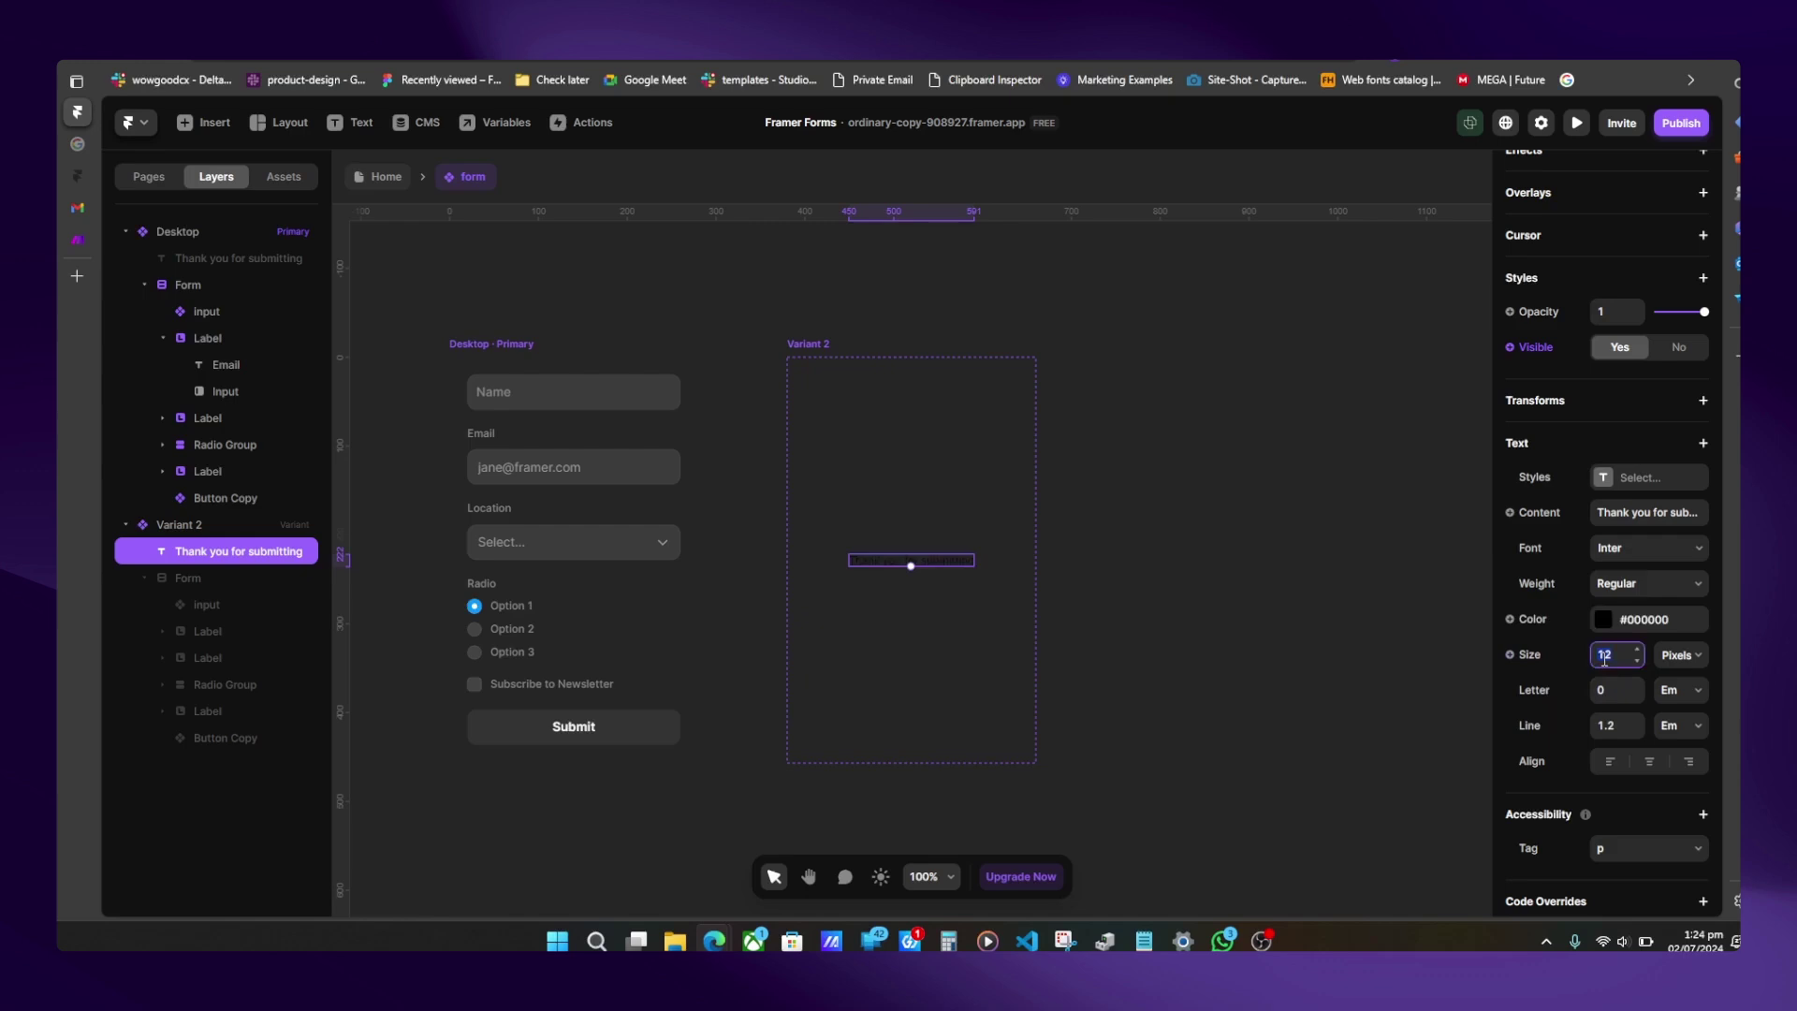
text(24)
key(Tab)
key(Tab)
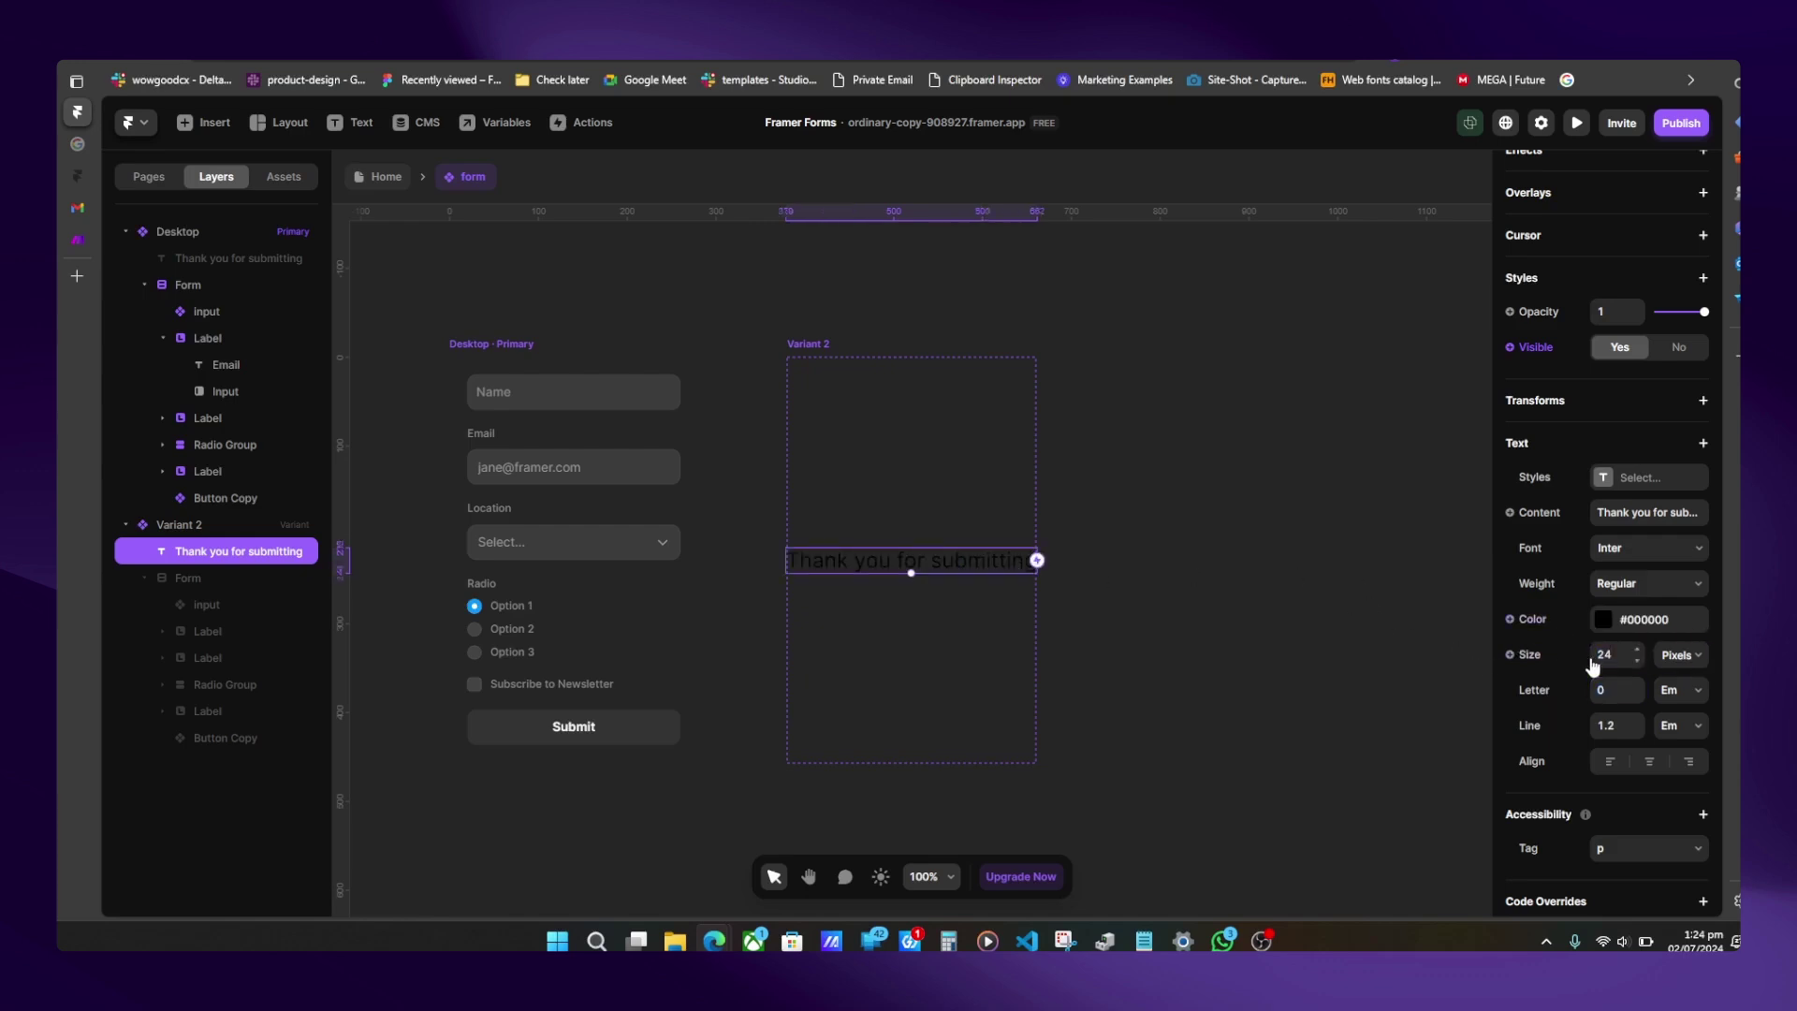
click(1622, 657)
scroll(886, 699, left, 5)
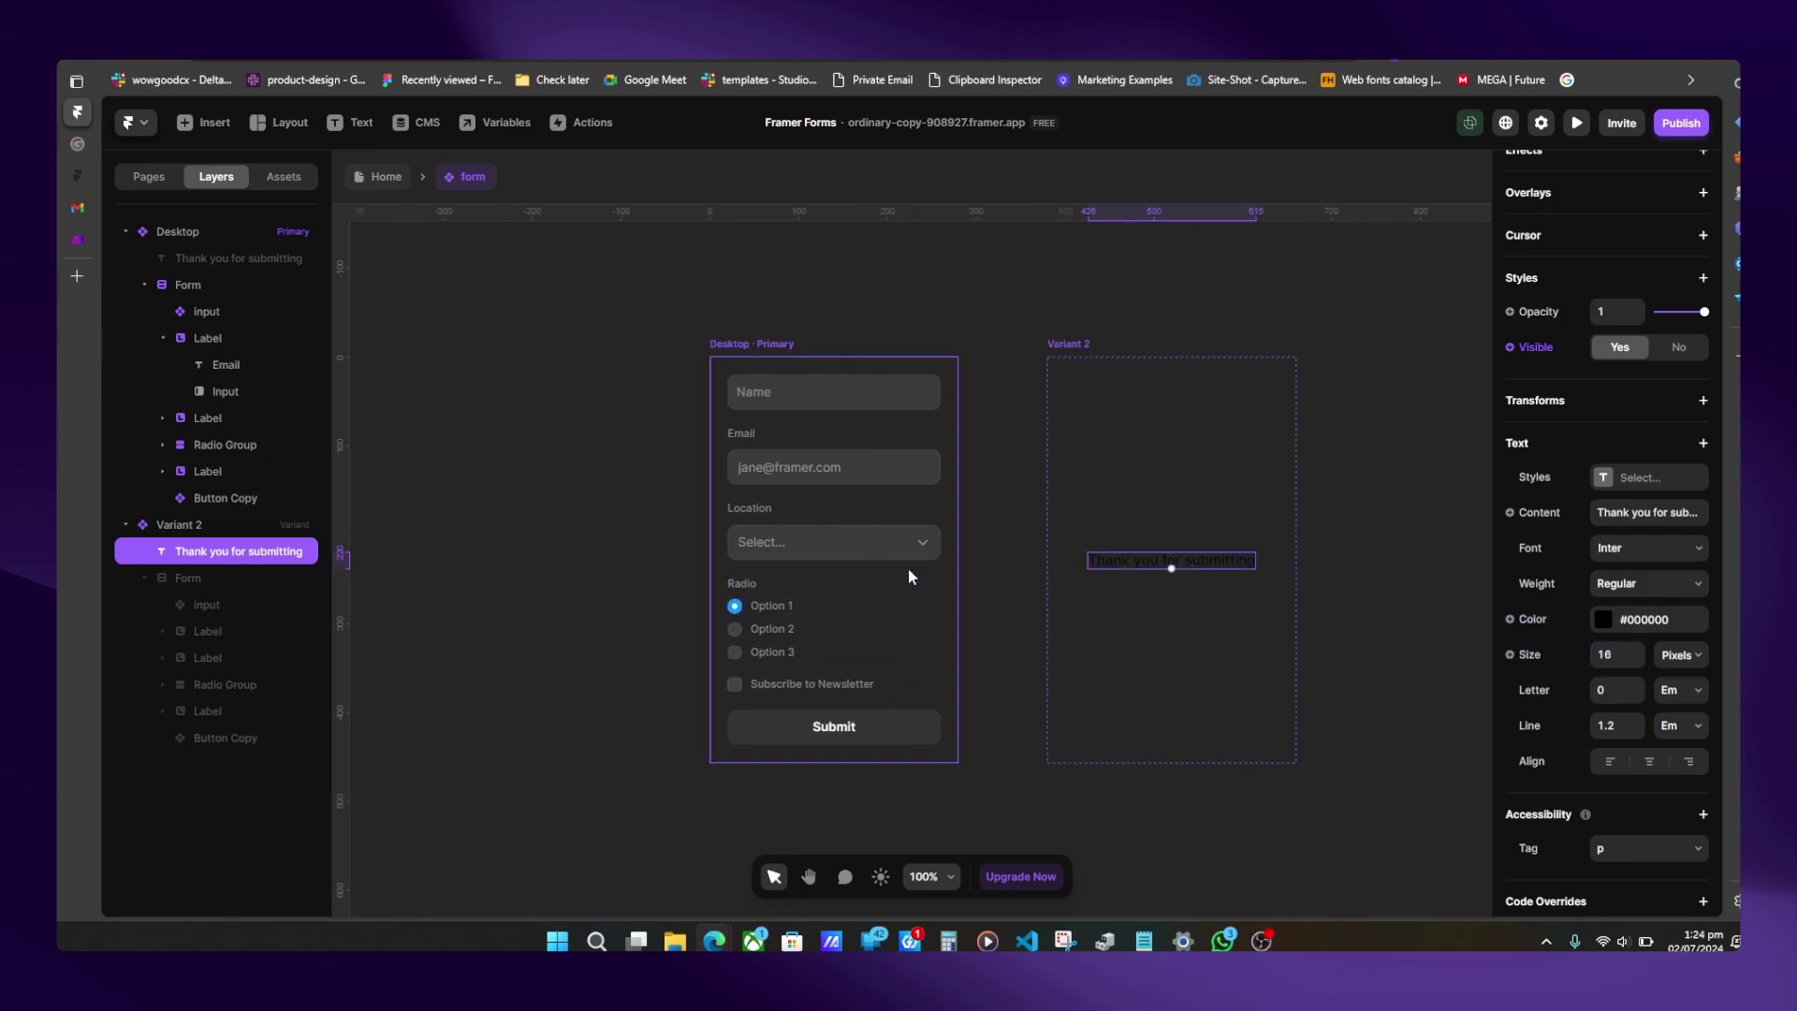
click(908, 567)
- Add an interaction so the form switches to Variant 2 on Success
drag(957, 557, 1119, 534)
click(1062, 675)
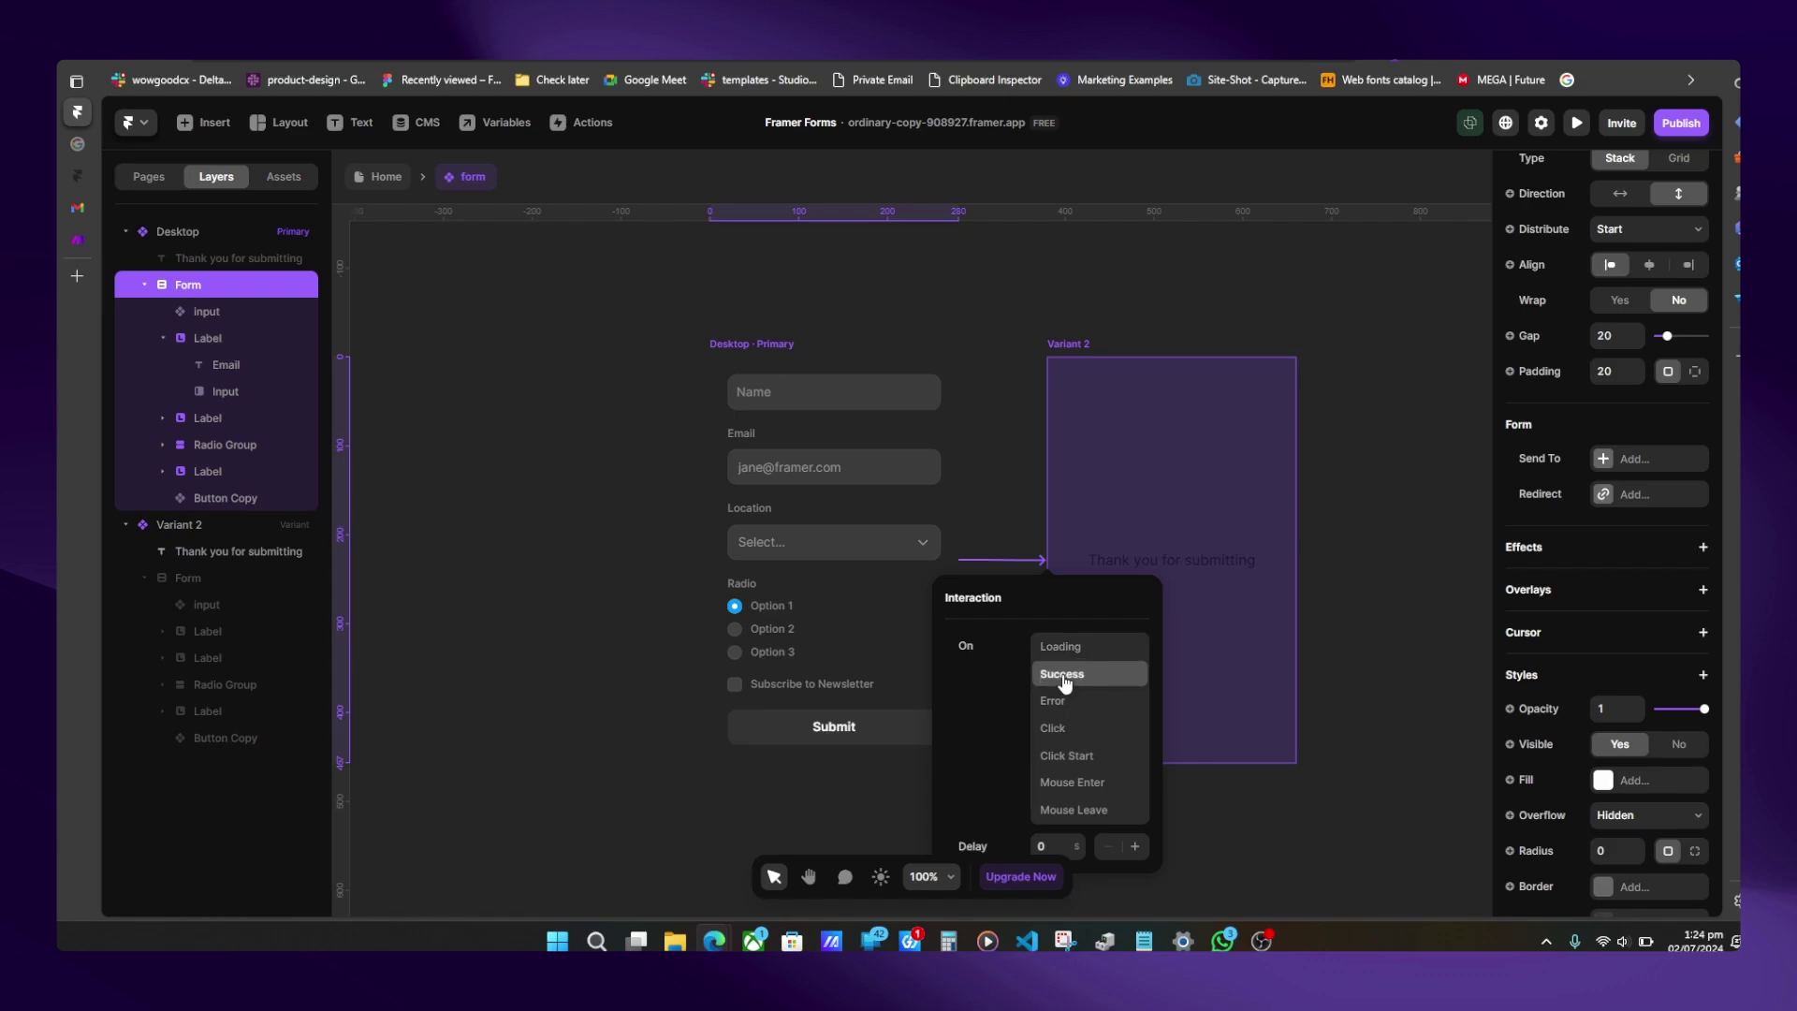
key(Escape)
scroll(1091, 524, right, 5)
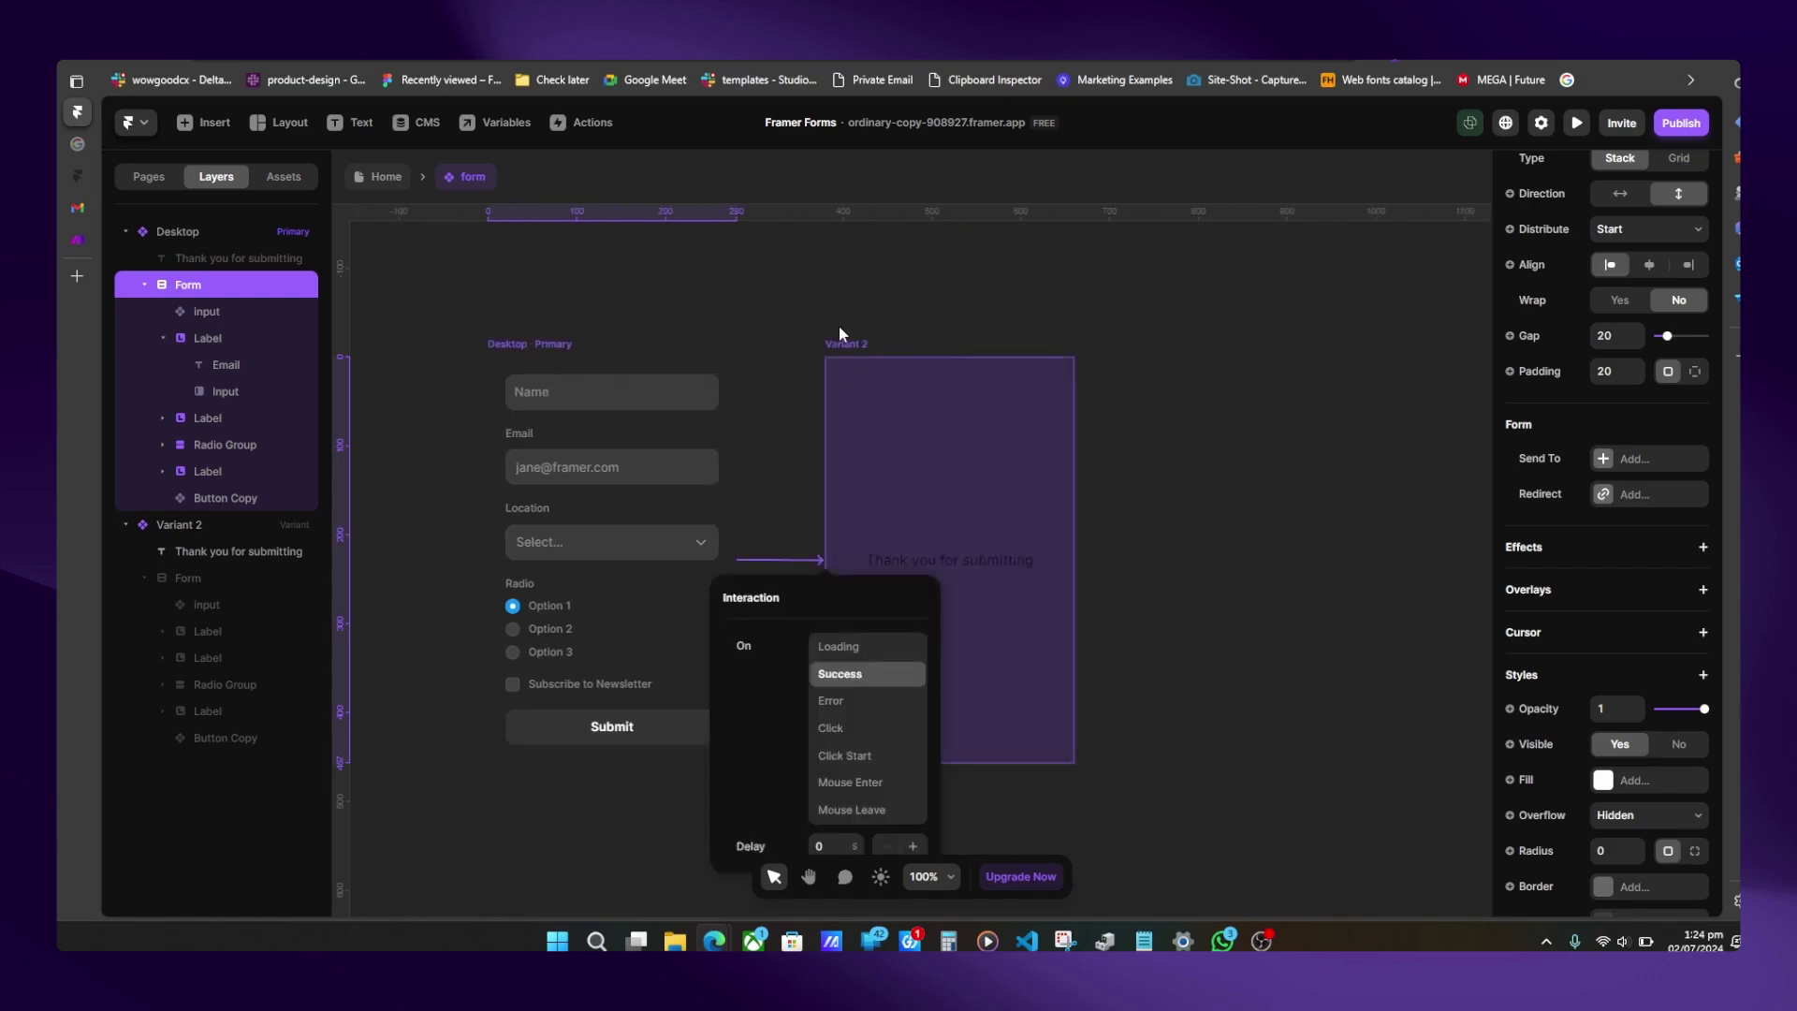
key(Escape)
- Duplicate Variant 2 into Variant 3 and hide Variant 2's thank-you text
click(846, 332)
click(858, 350)
key(ctrl+d)
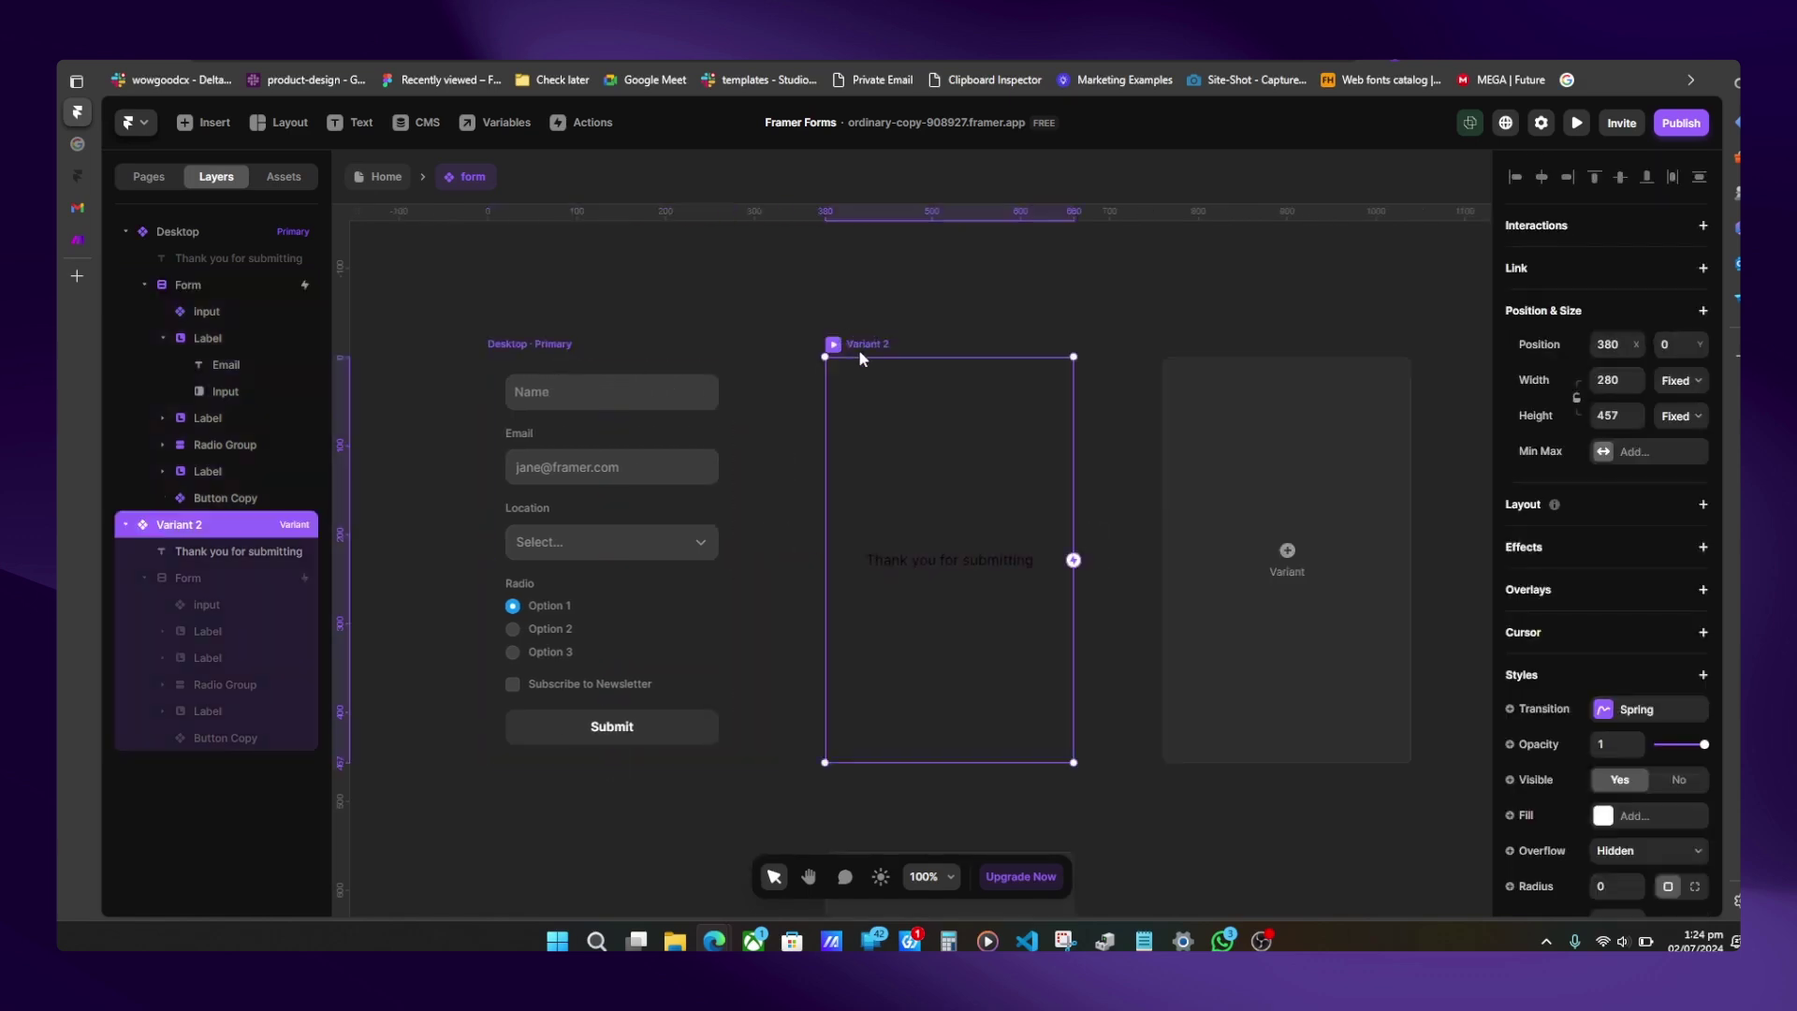
scroll(715, 528, left, 3)
key(Escape)
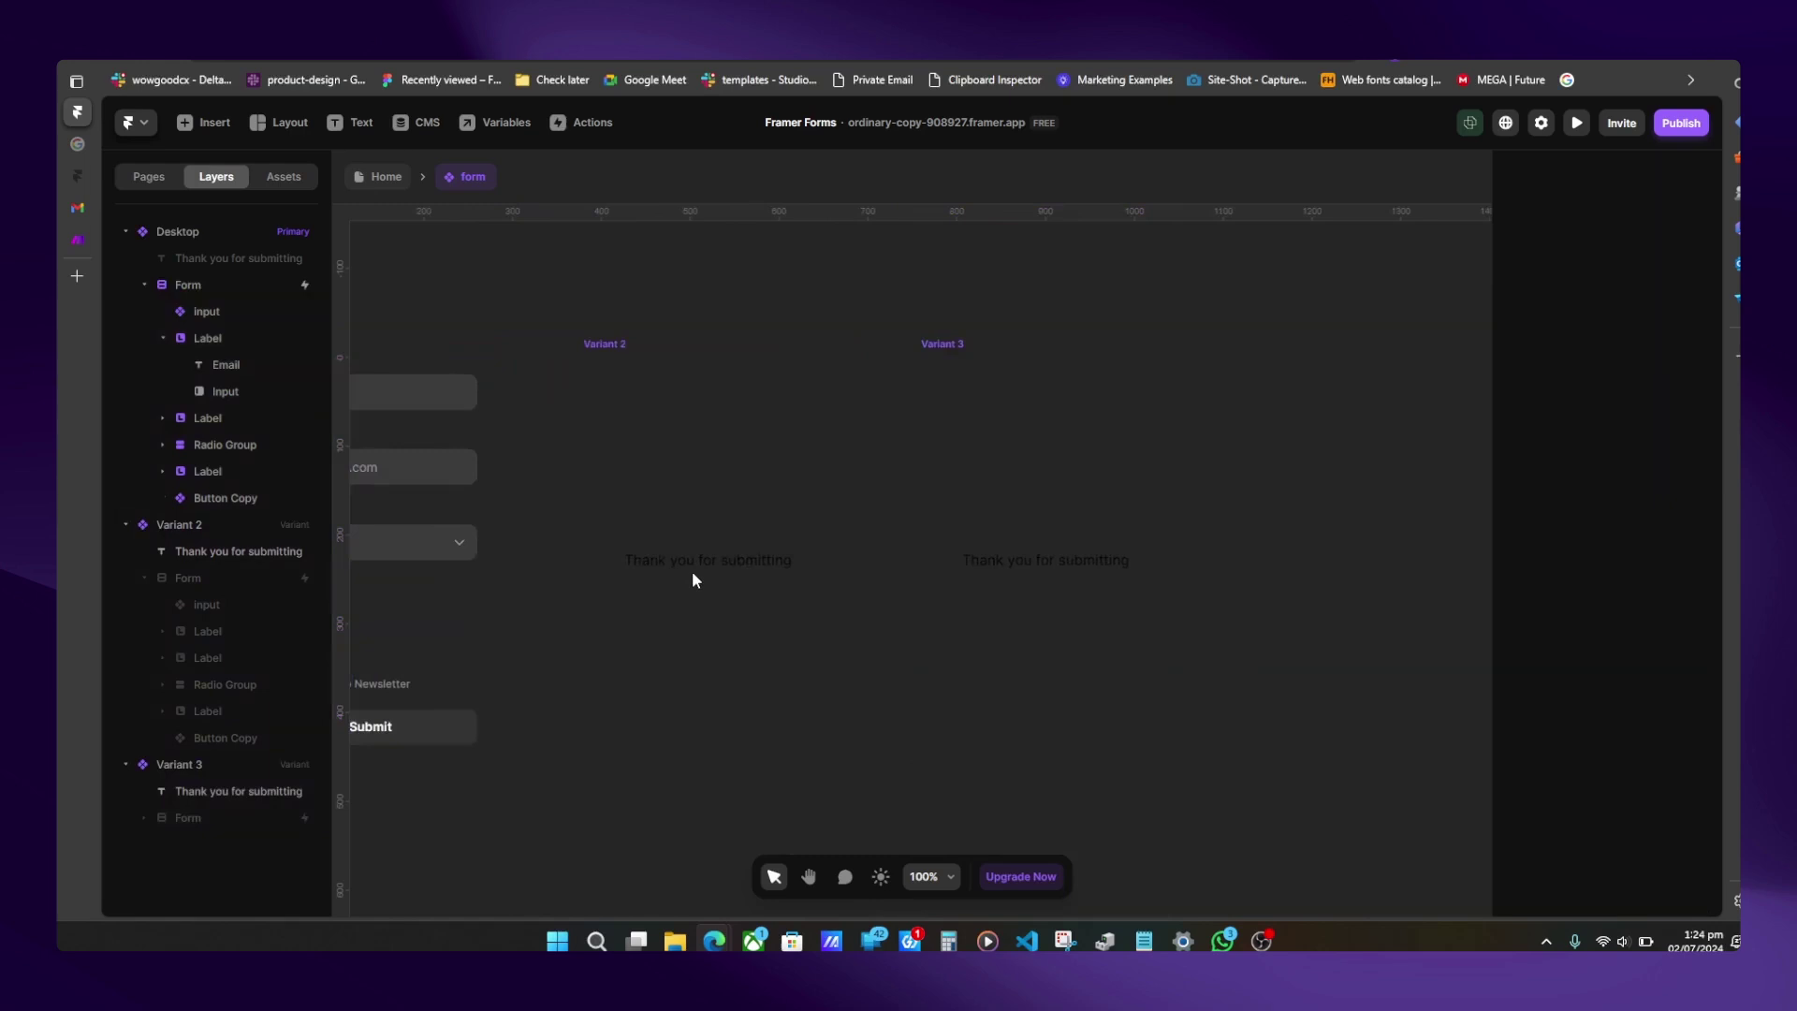
click(684, 562)
key(ctrl+shift+h)
- Place a Phosphor icon in Variant 2 and search for the icon name 'loader'
click(185, 126)
mouse_move(180, 778)
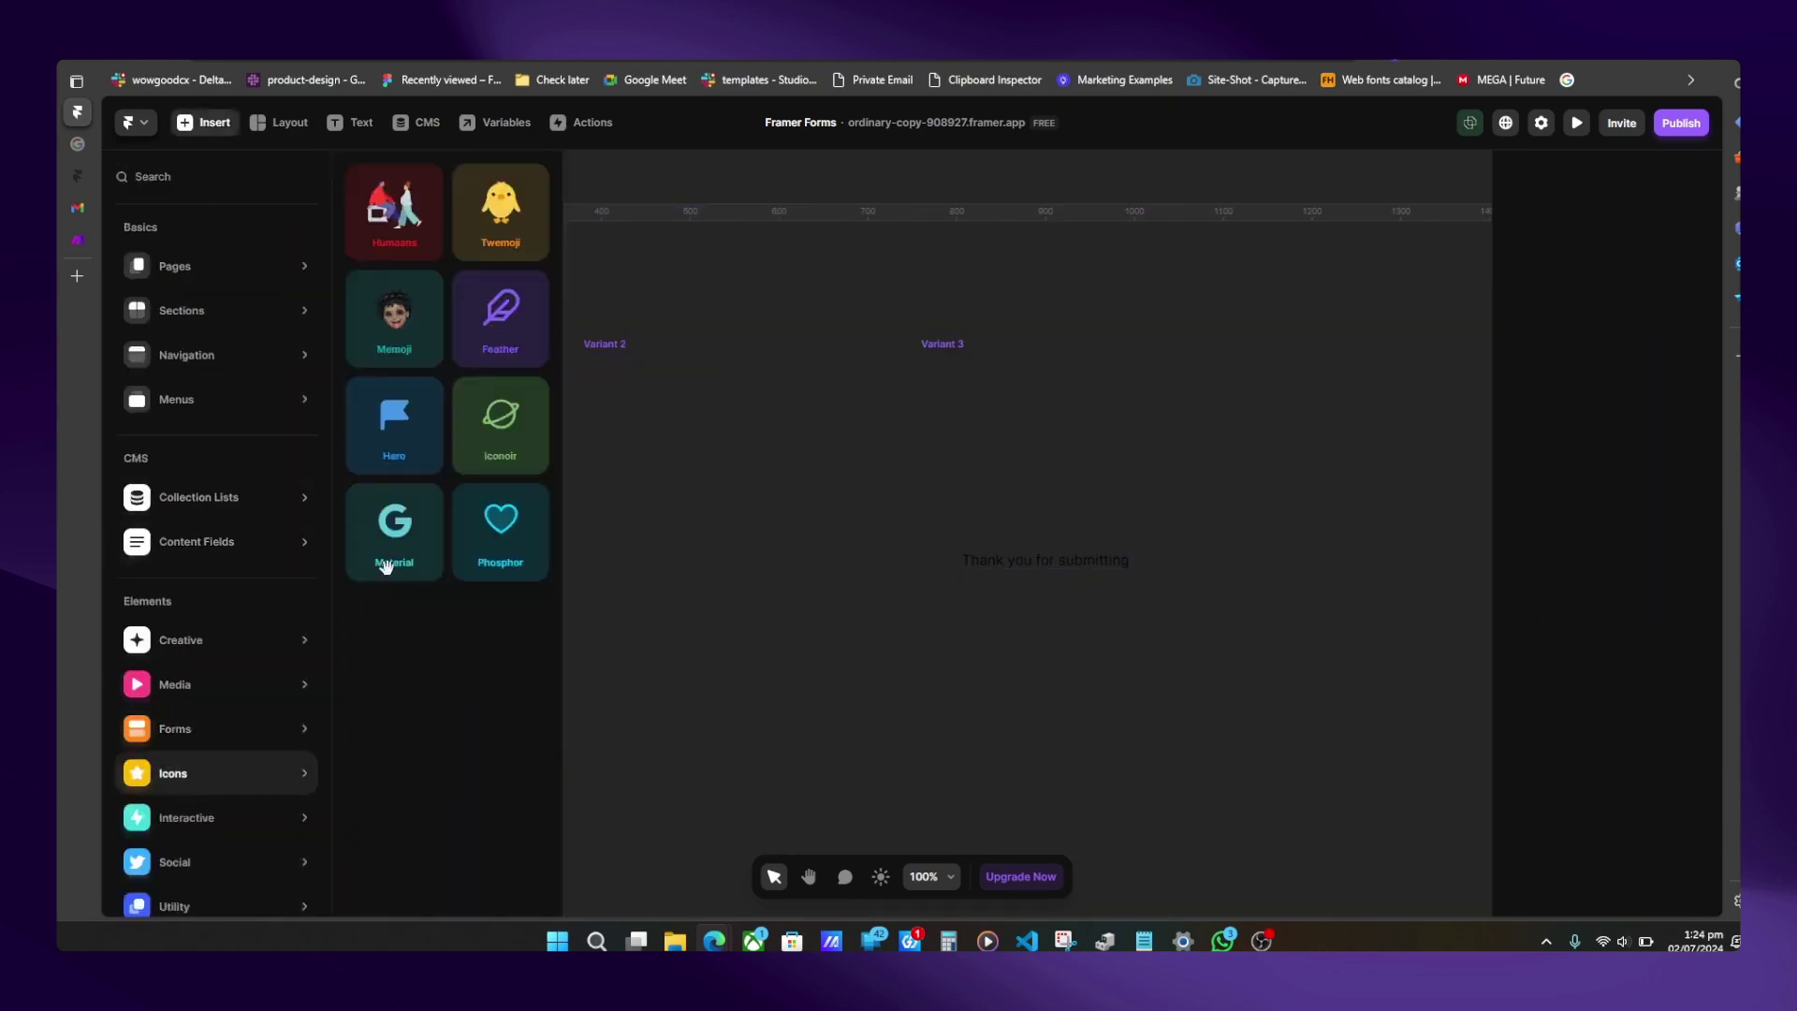
drag(499, 524, 745, 547)
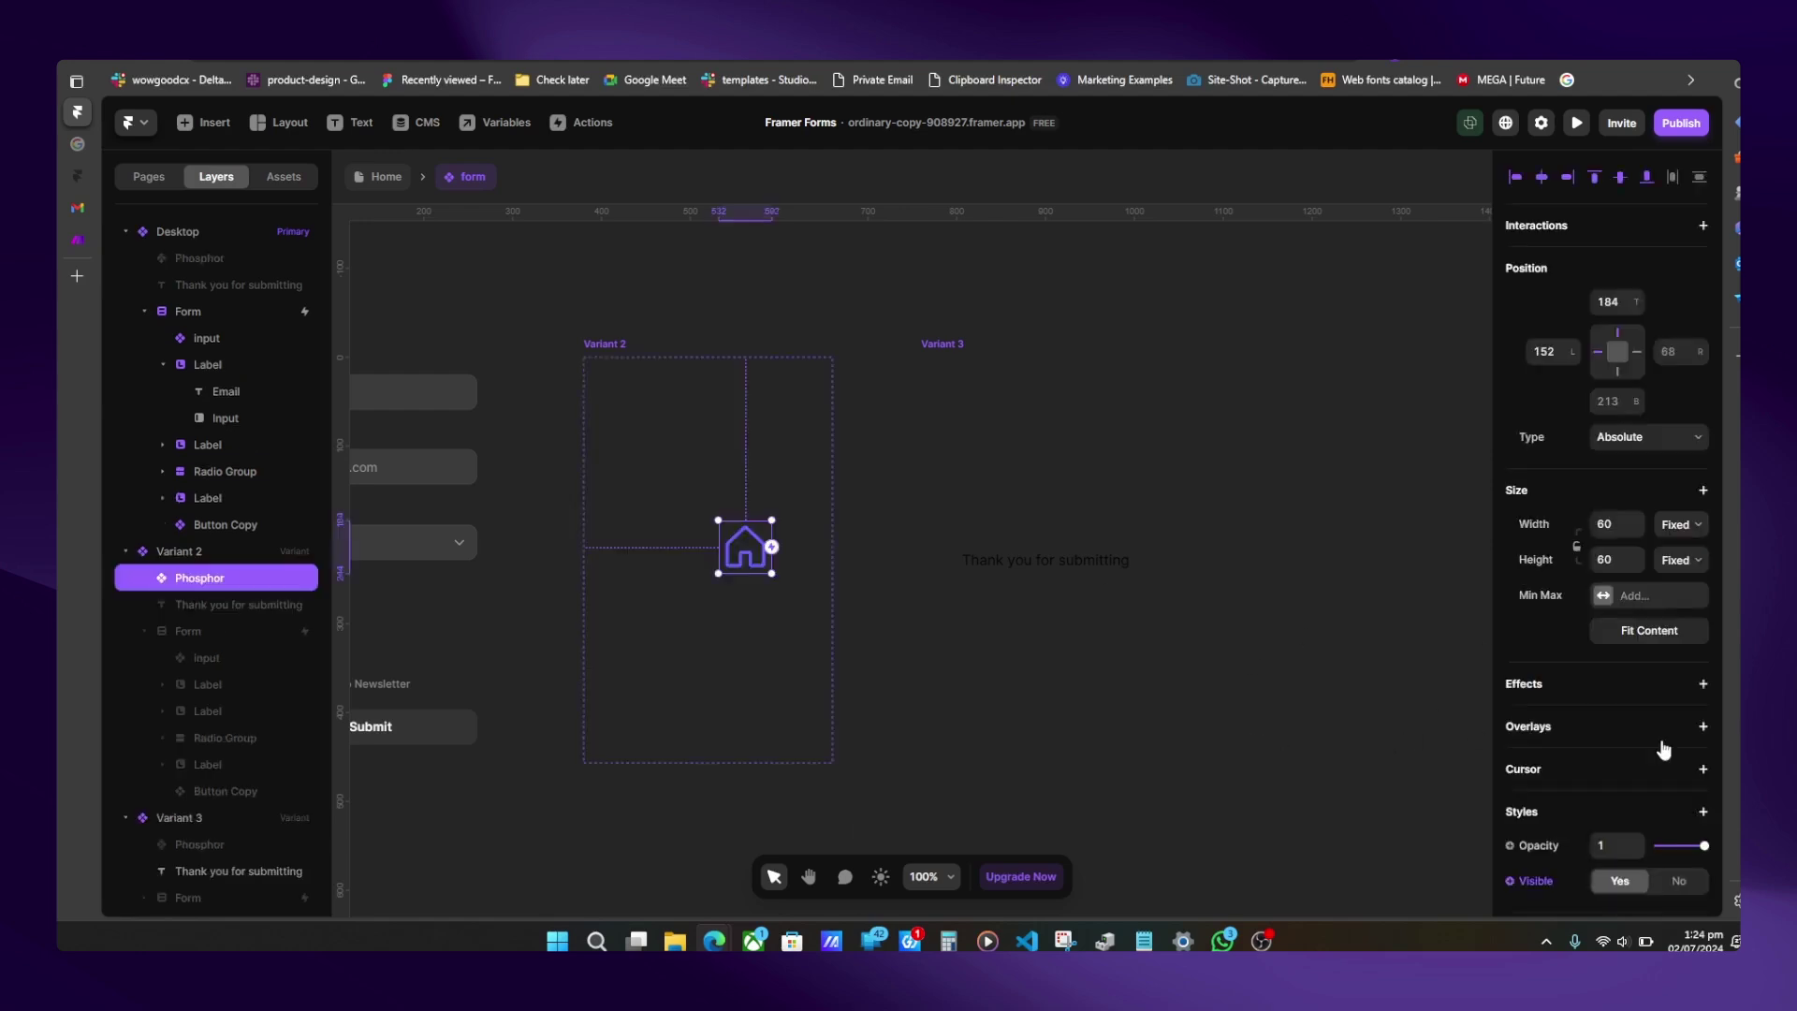
scroll(1652, 793, down, 4)
click(1665, 641)
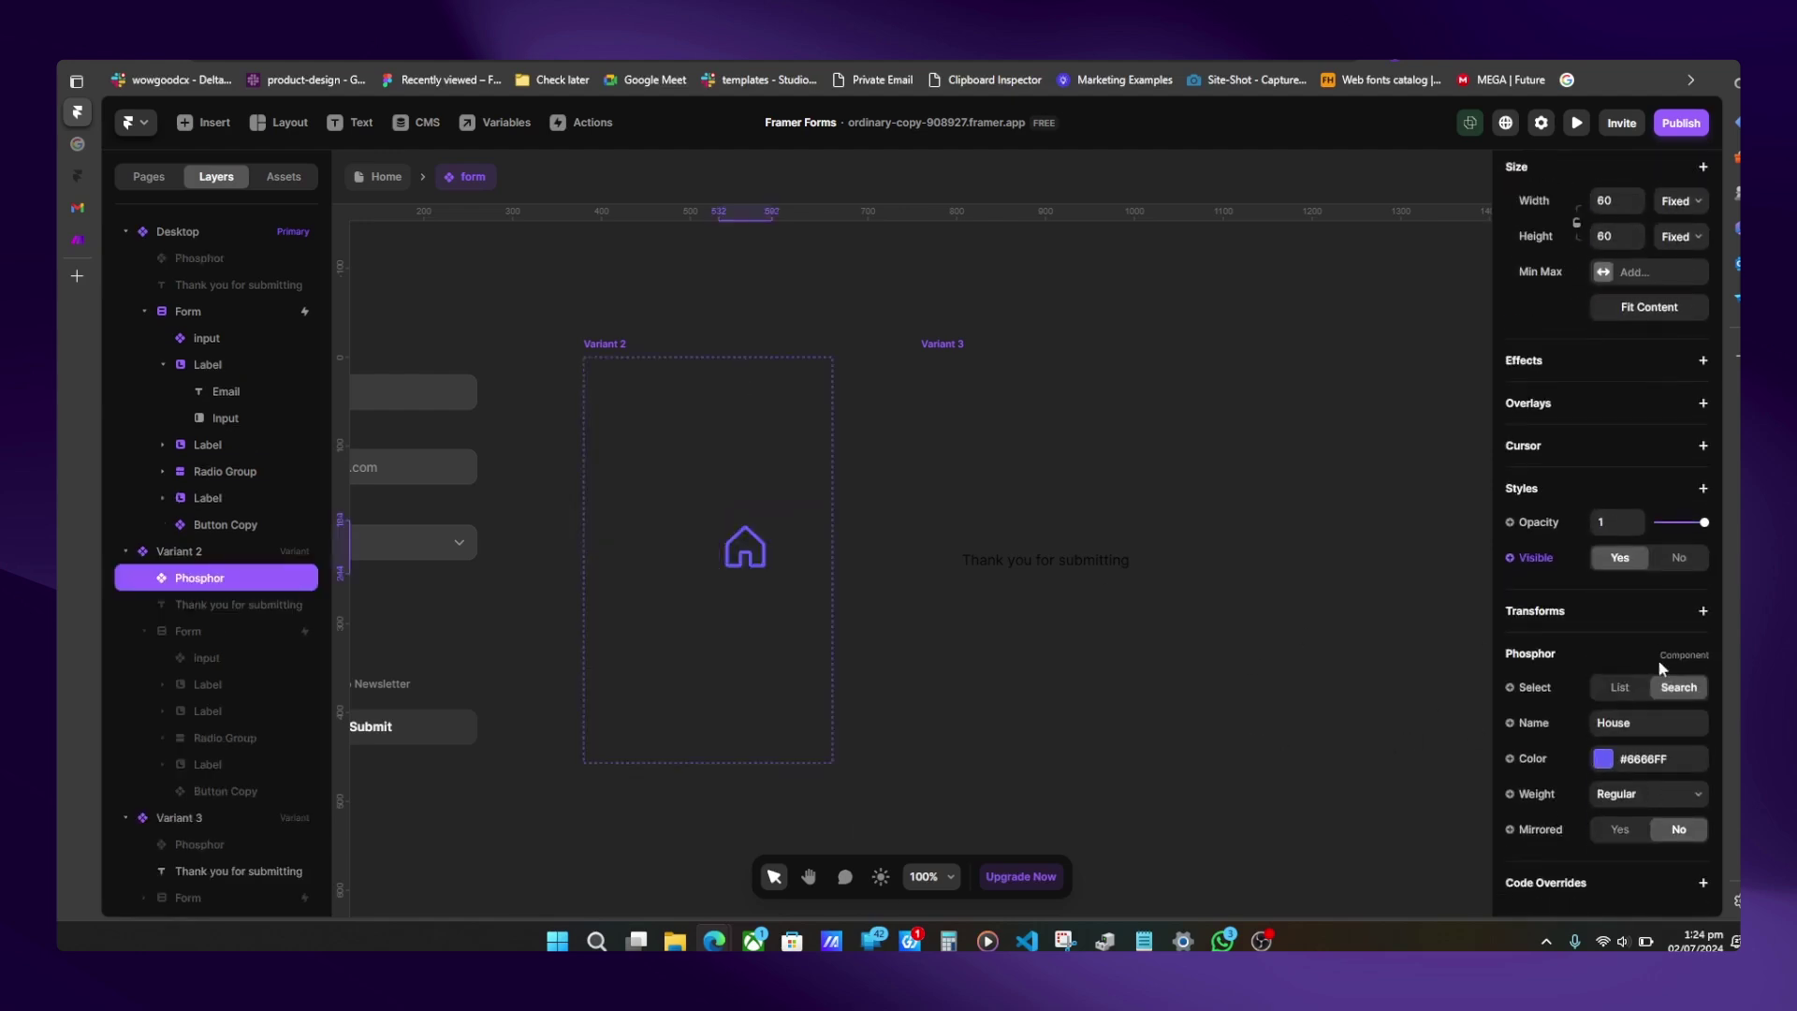
click(1637, 723)
text(loader)
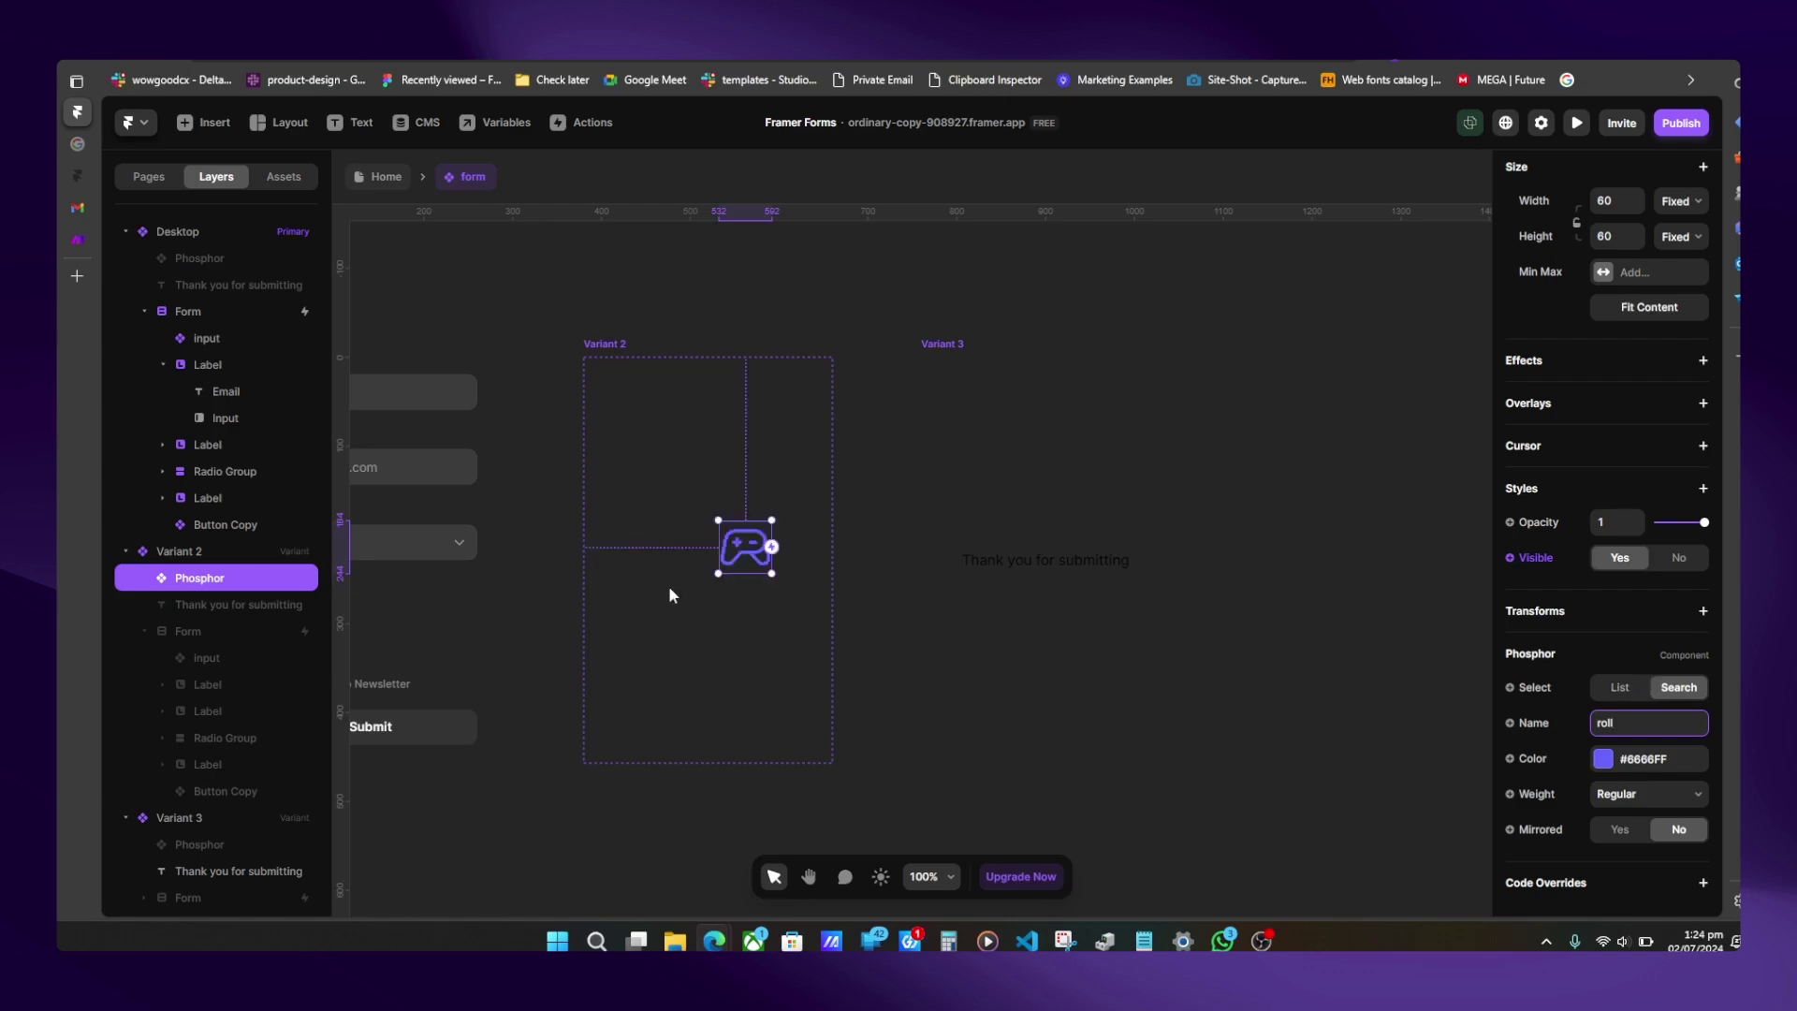
- Centre the icon in Variant 2 and give it a Loop rotation effect
scroll(668, 586, left, 3)
scroll(1547, 328, up, 3)
click(1541, 176)
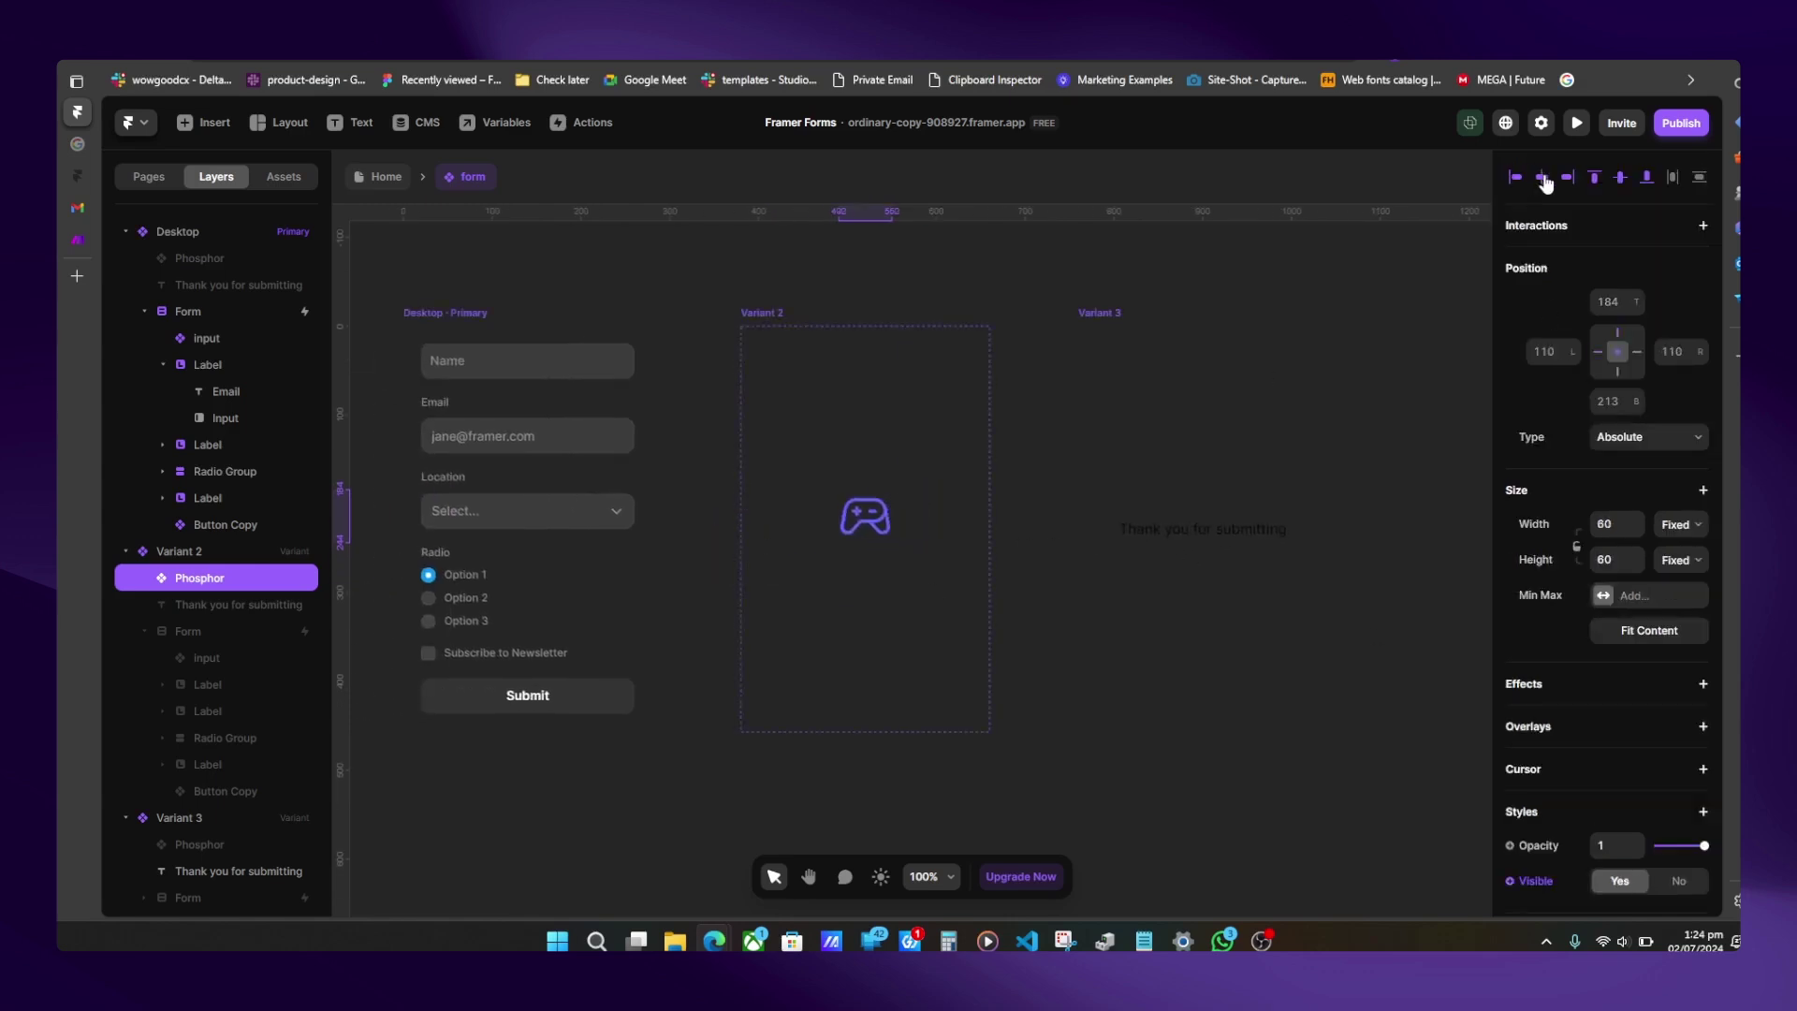
click(1620, 176)
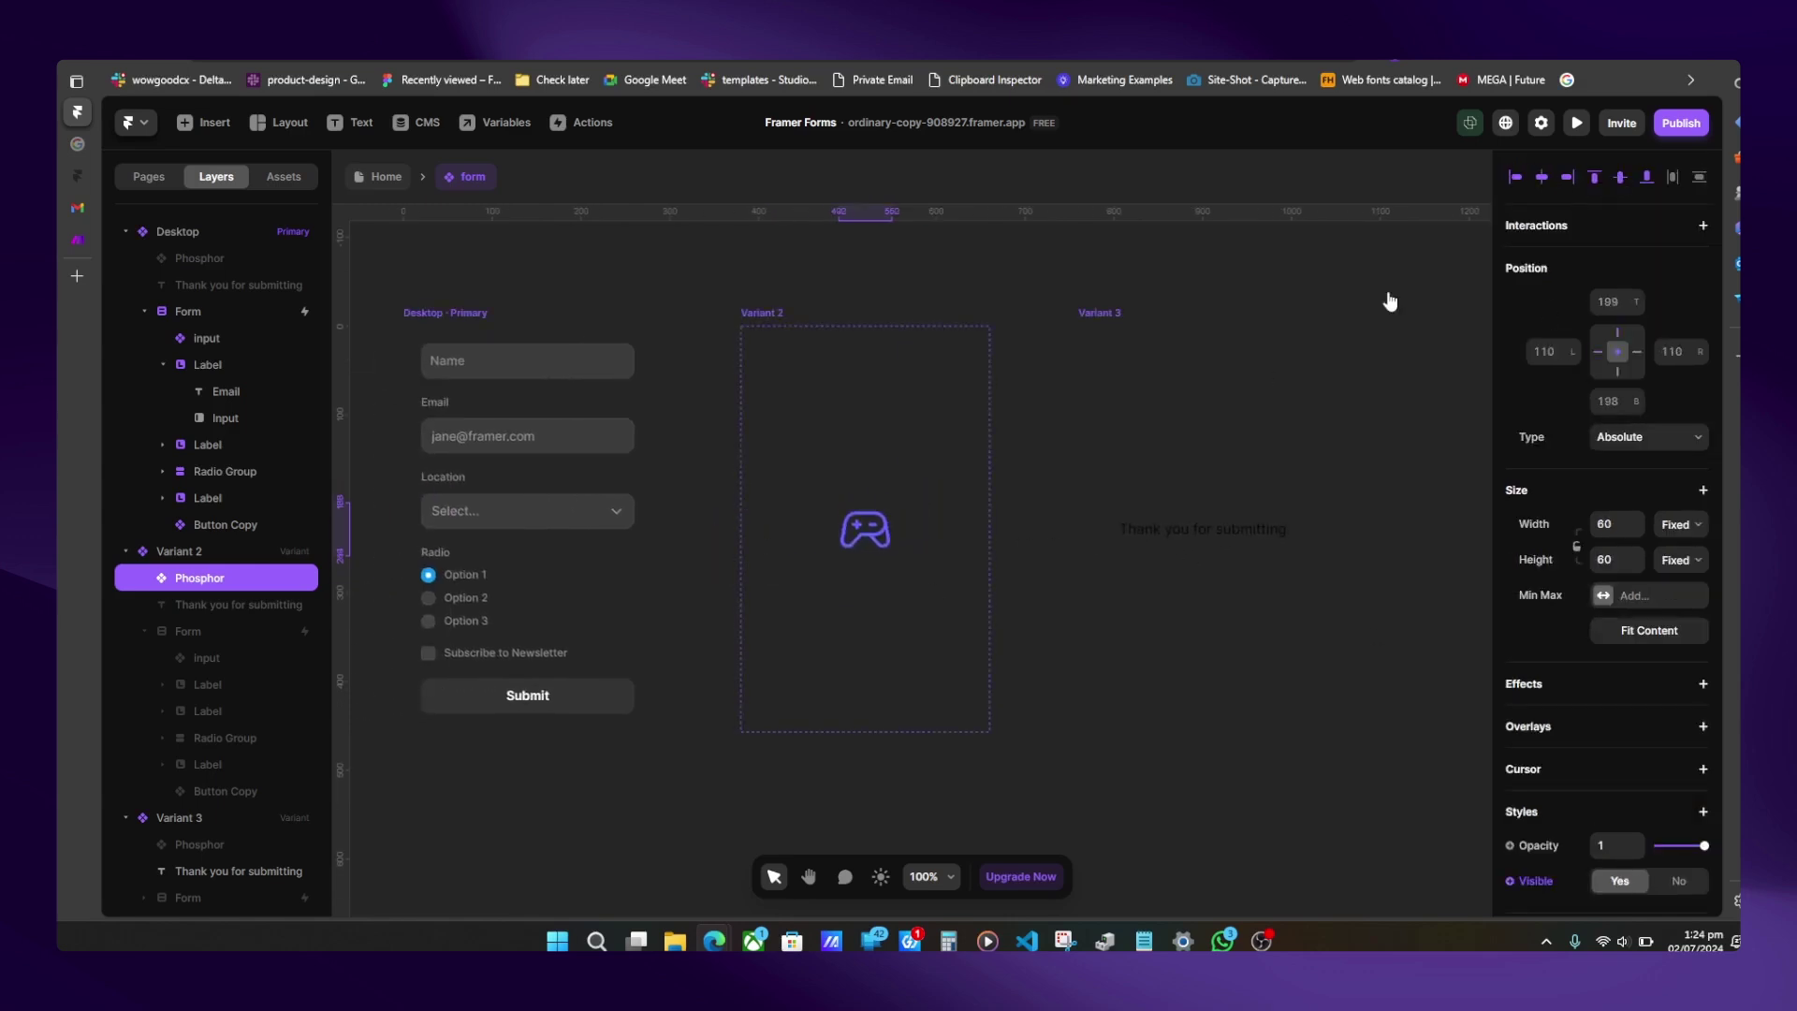
click(1702, 687)
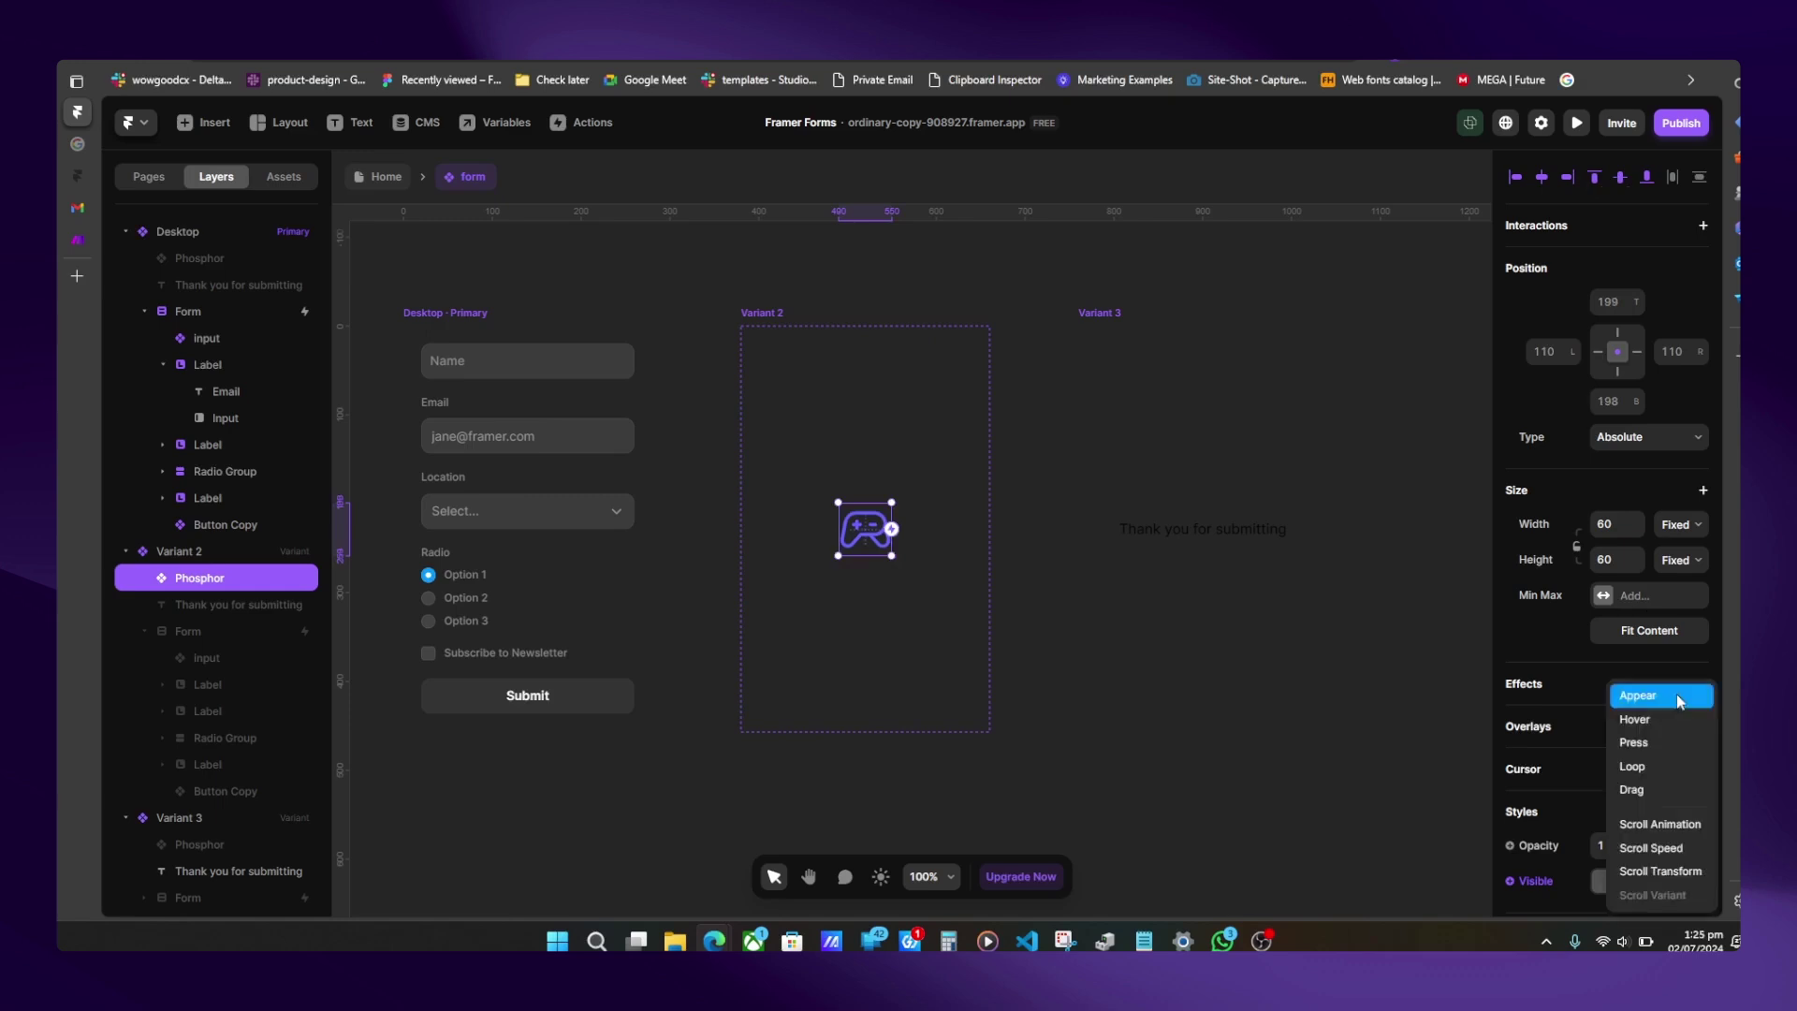
click(1648, 762)
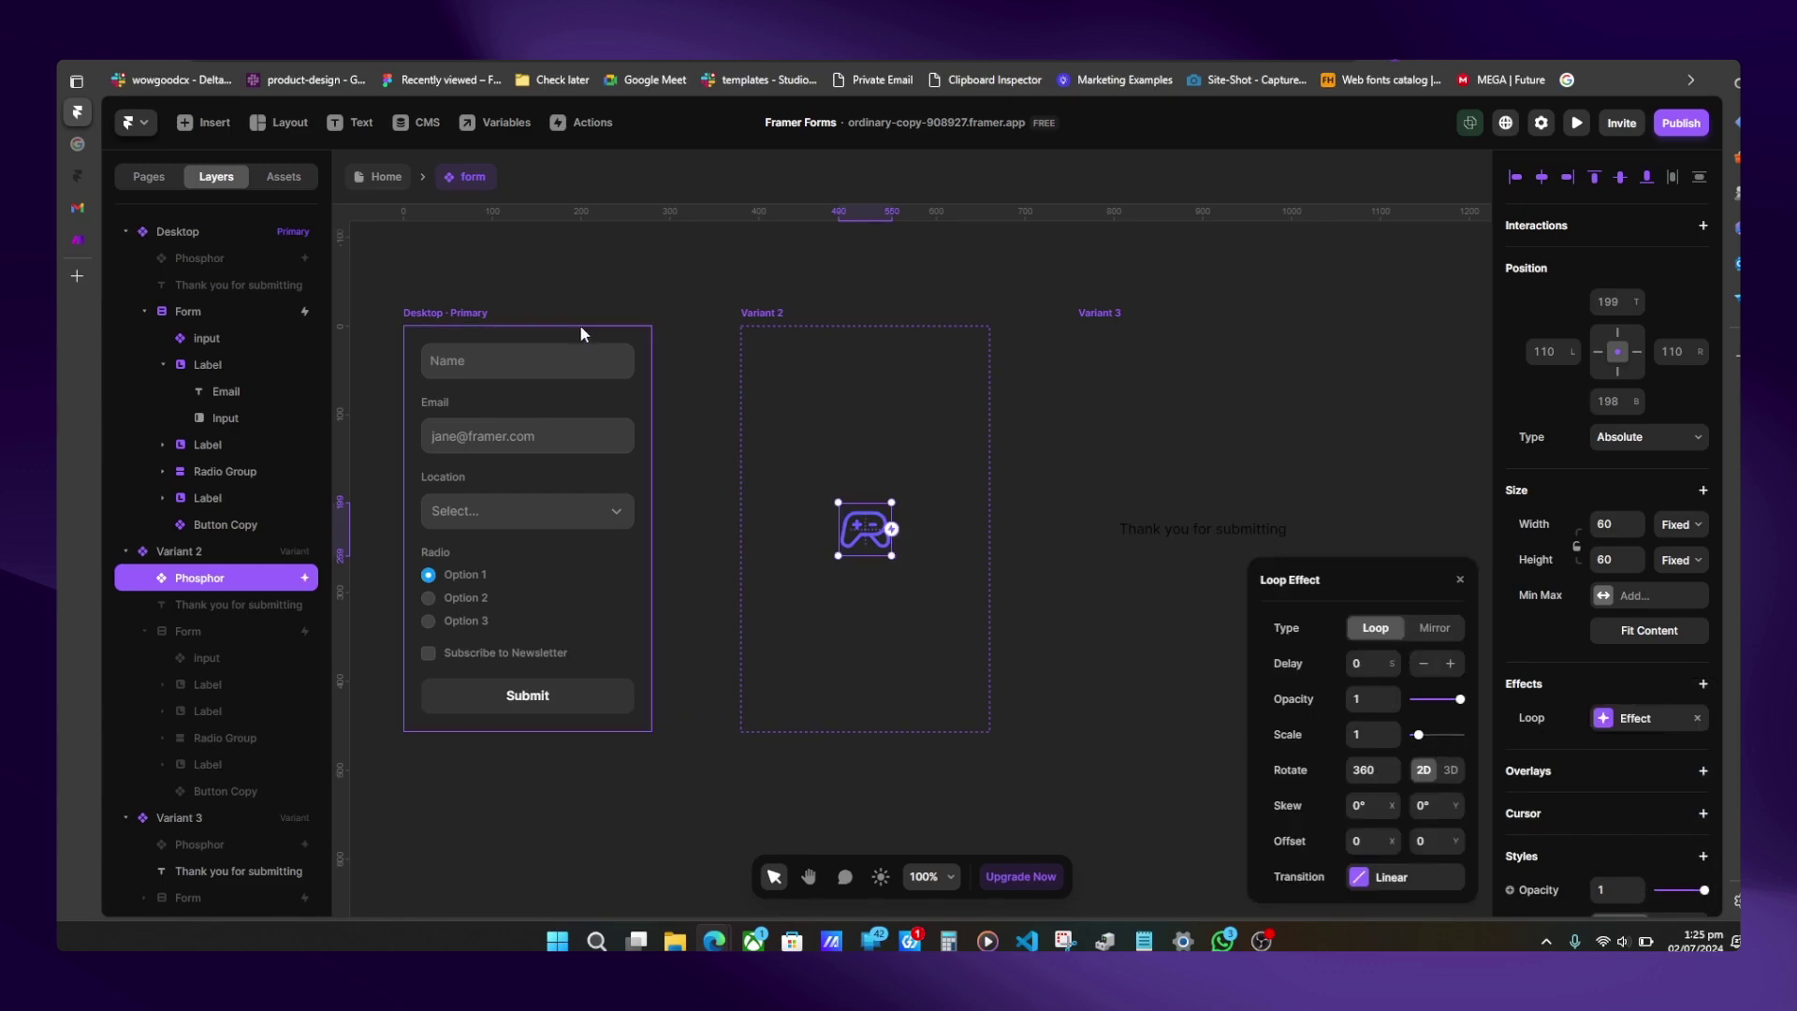
- Change the form's Success interaction trigger to Loading
click(452, 329)
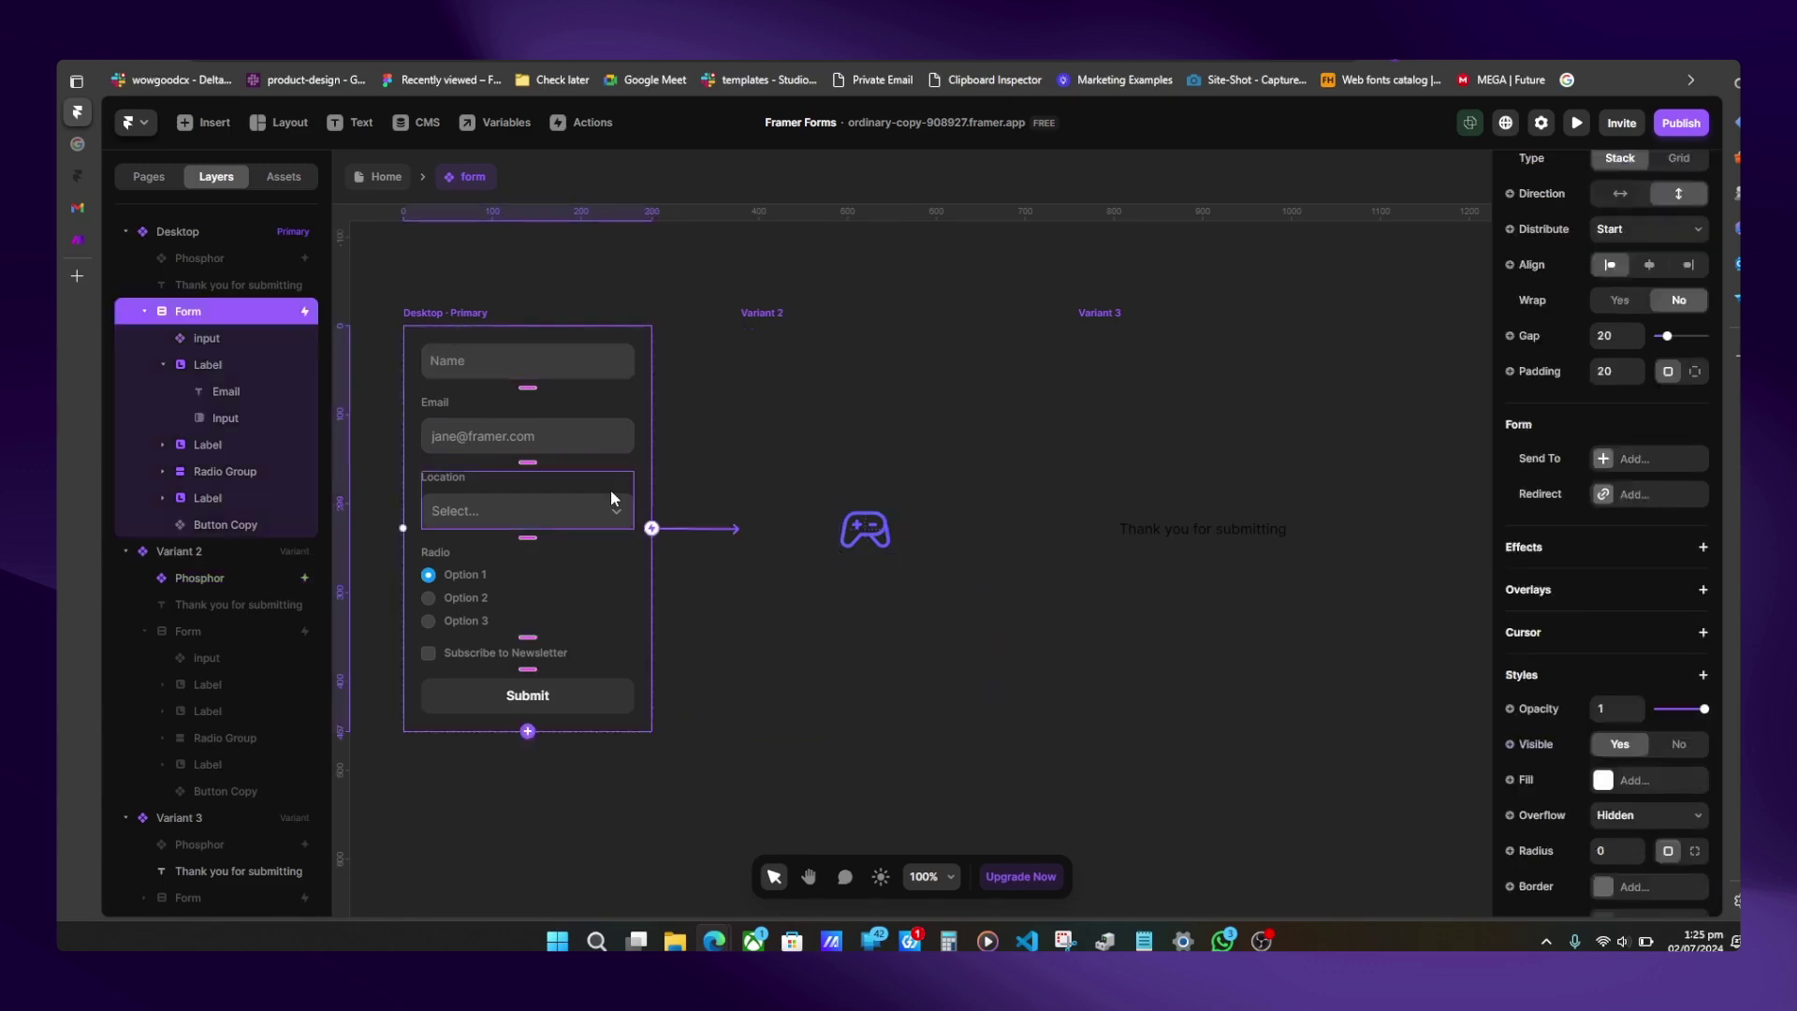
scroll(1601, 300, up, 6)
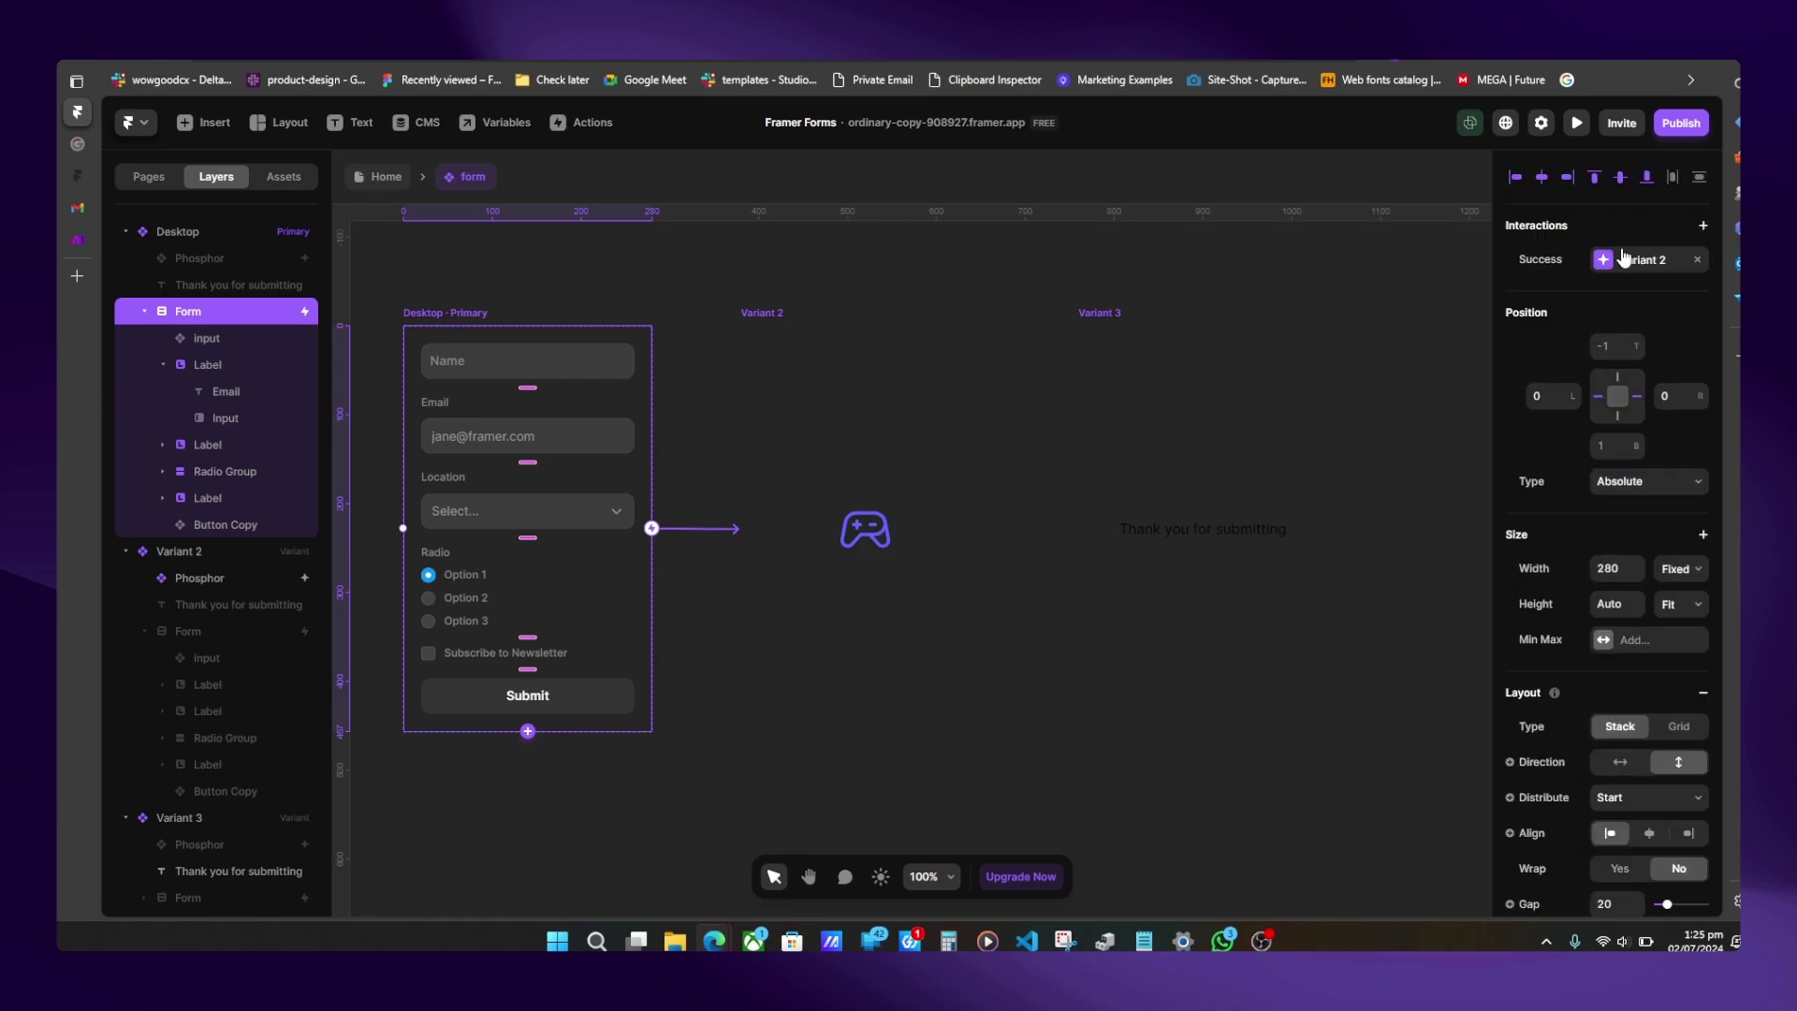
click(1634, 260)
click(1384, 366)
click(1378, 388)
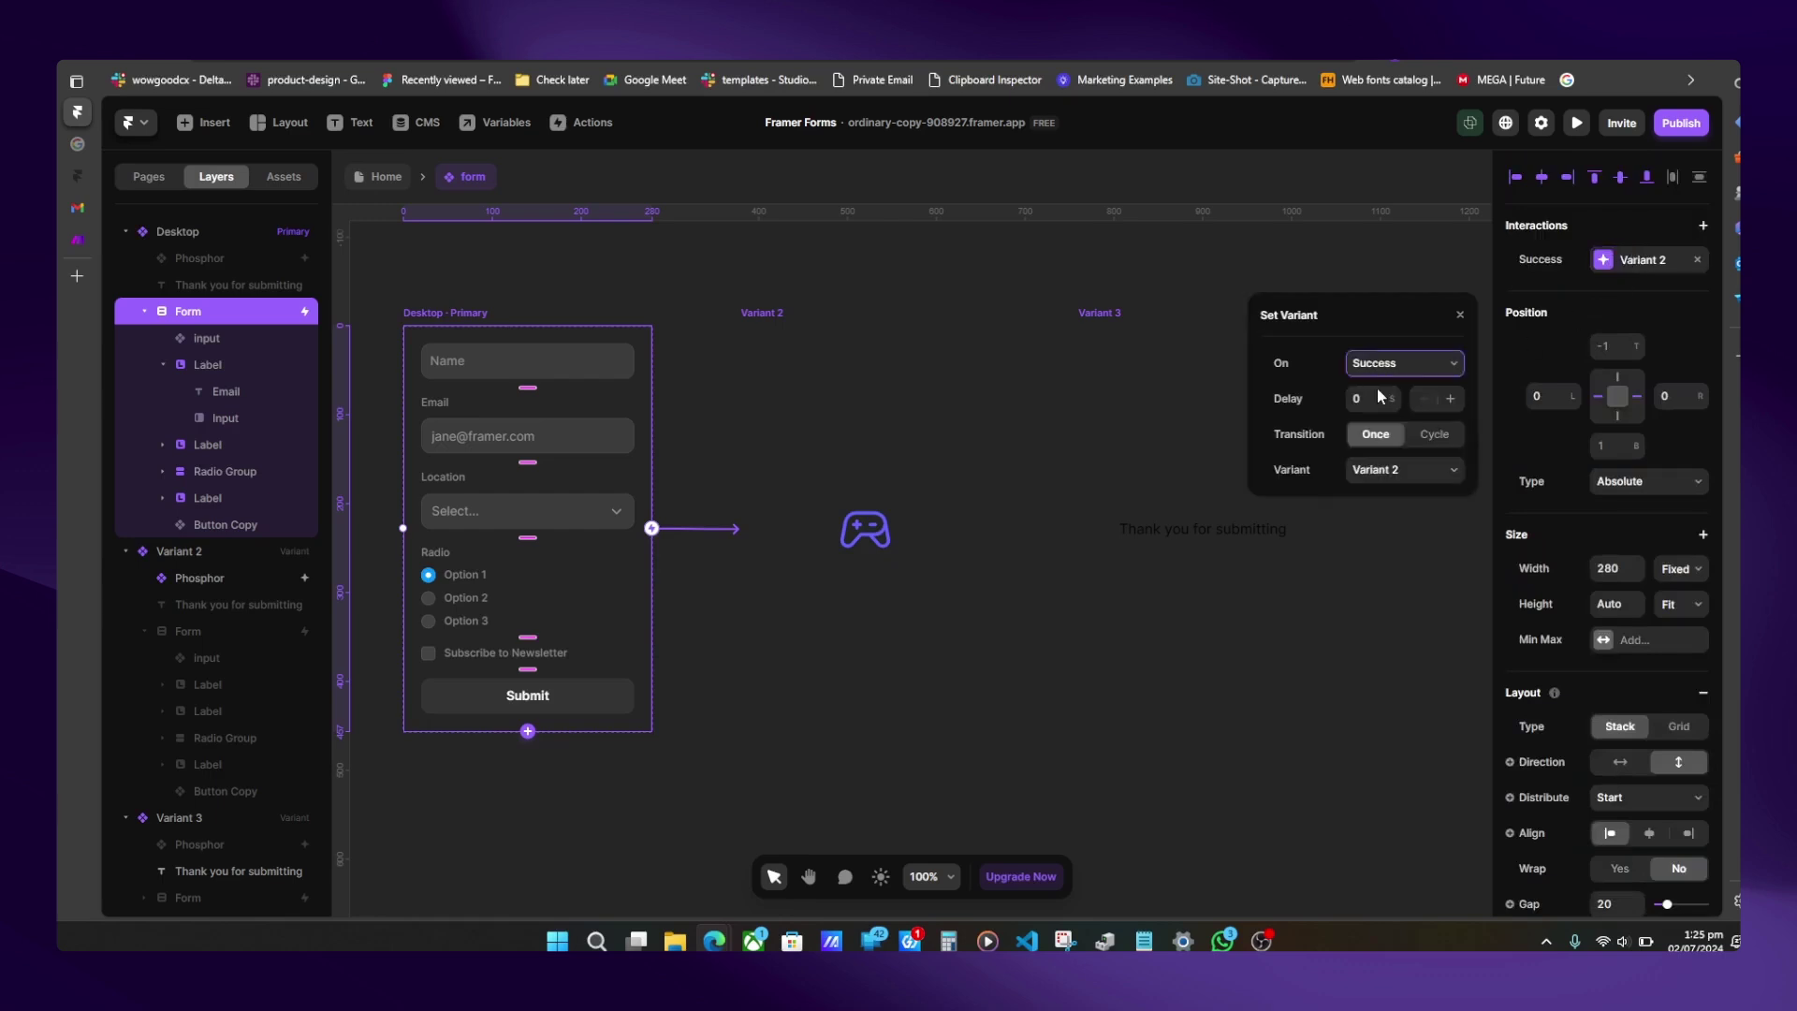
- Link the form to Variant 3 with an interaction fired on Success
click(878, 373)
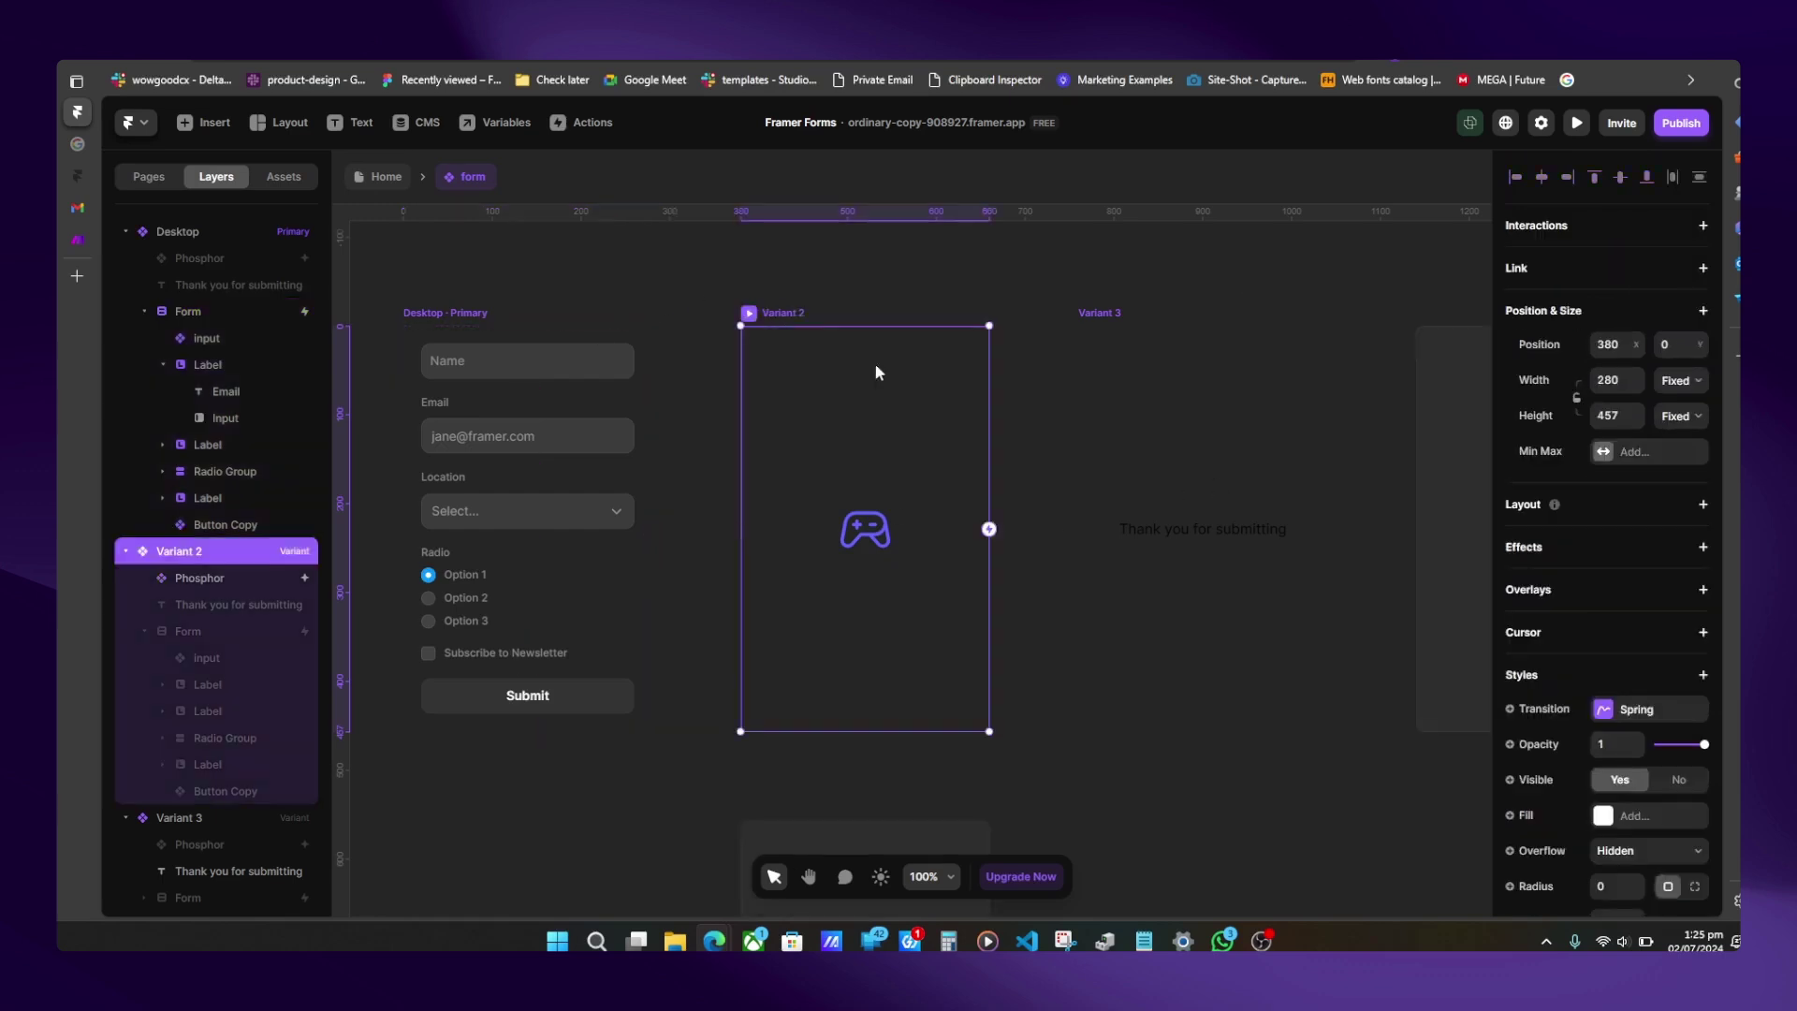
drag(989, 529, 1161, 524)
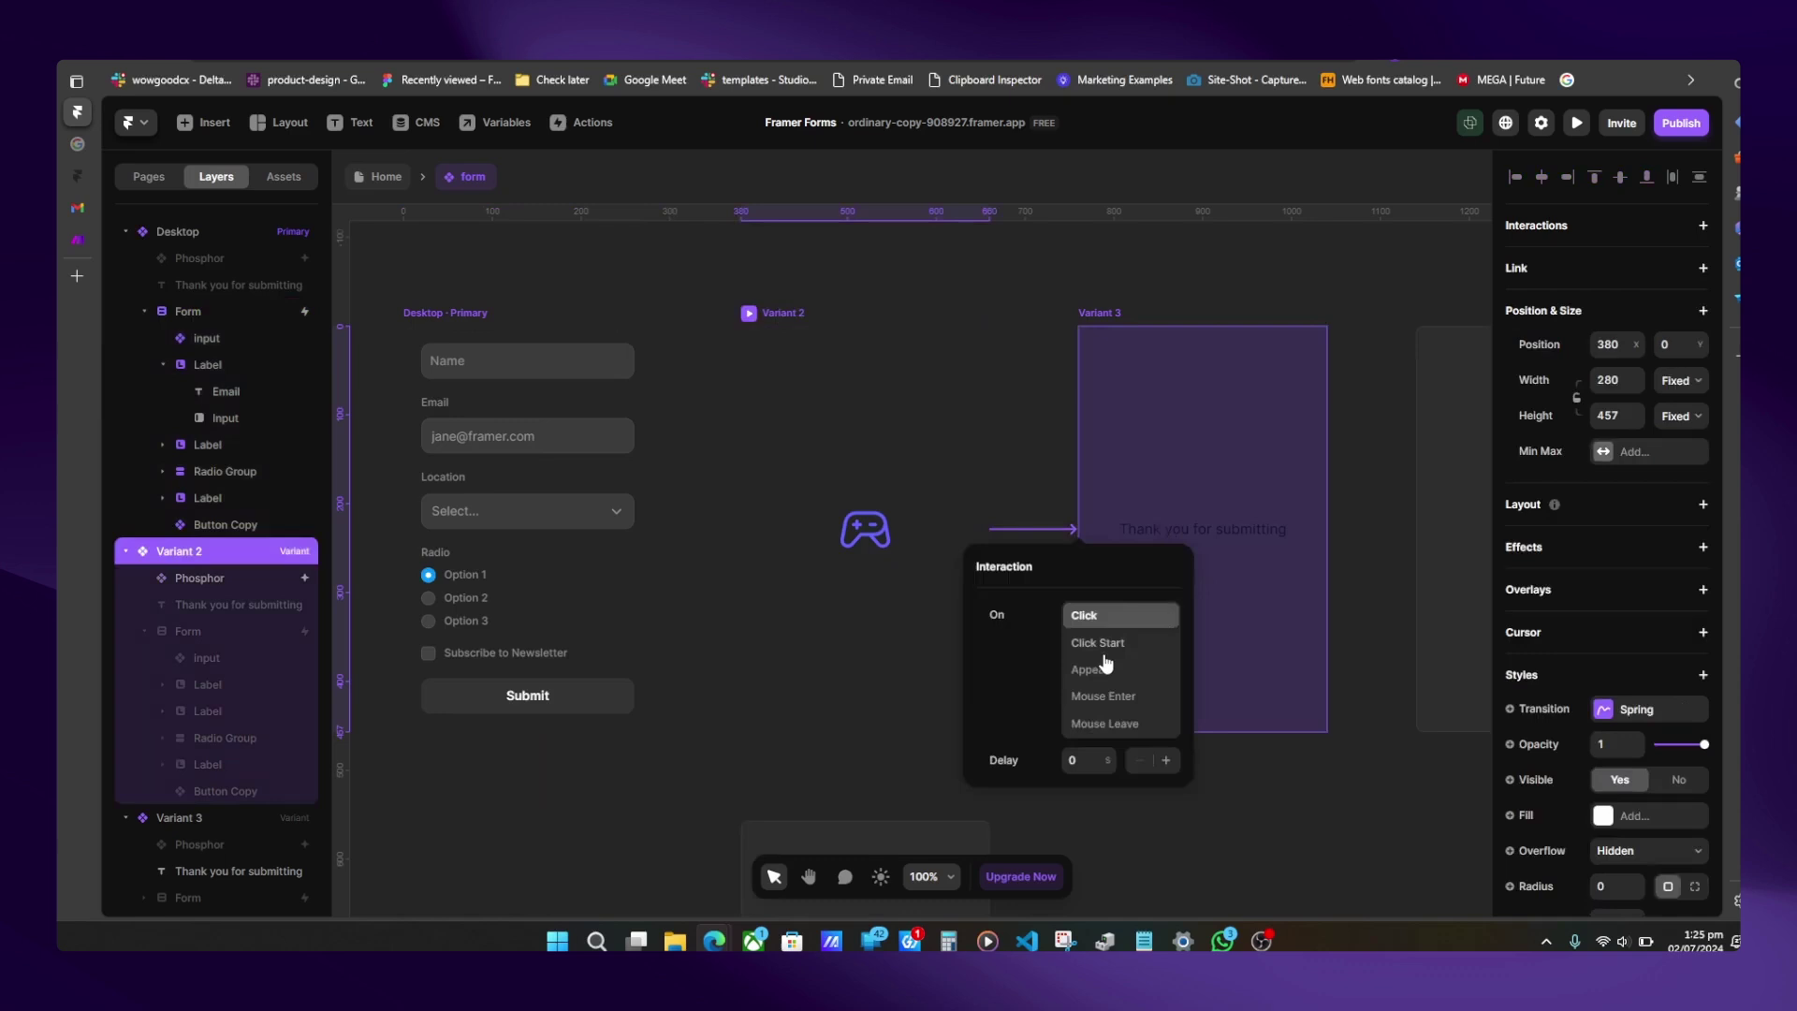
key(Escape)
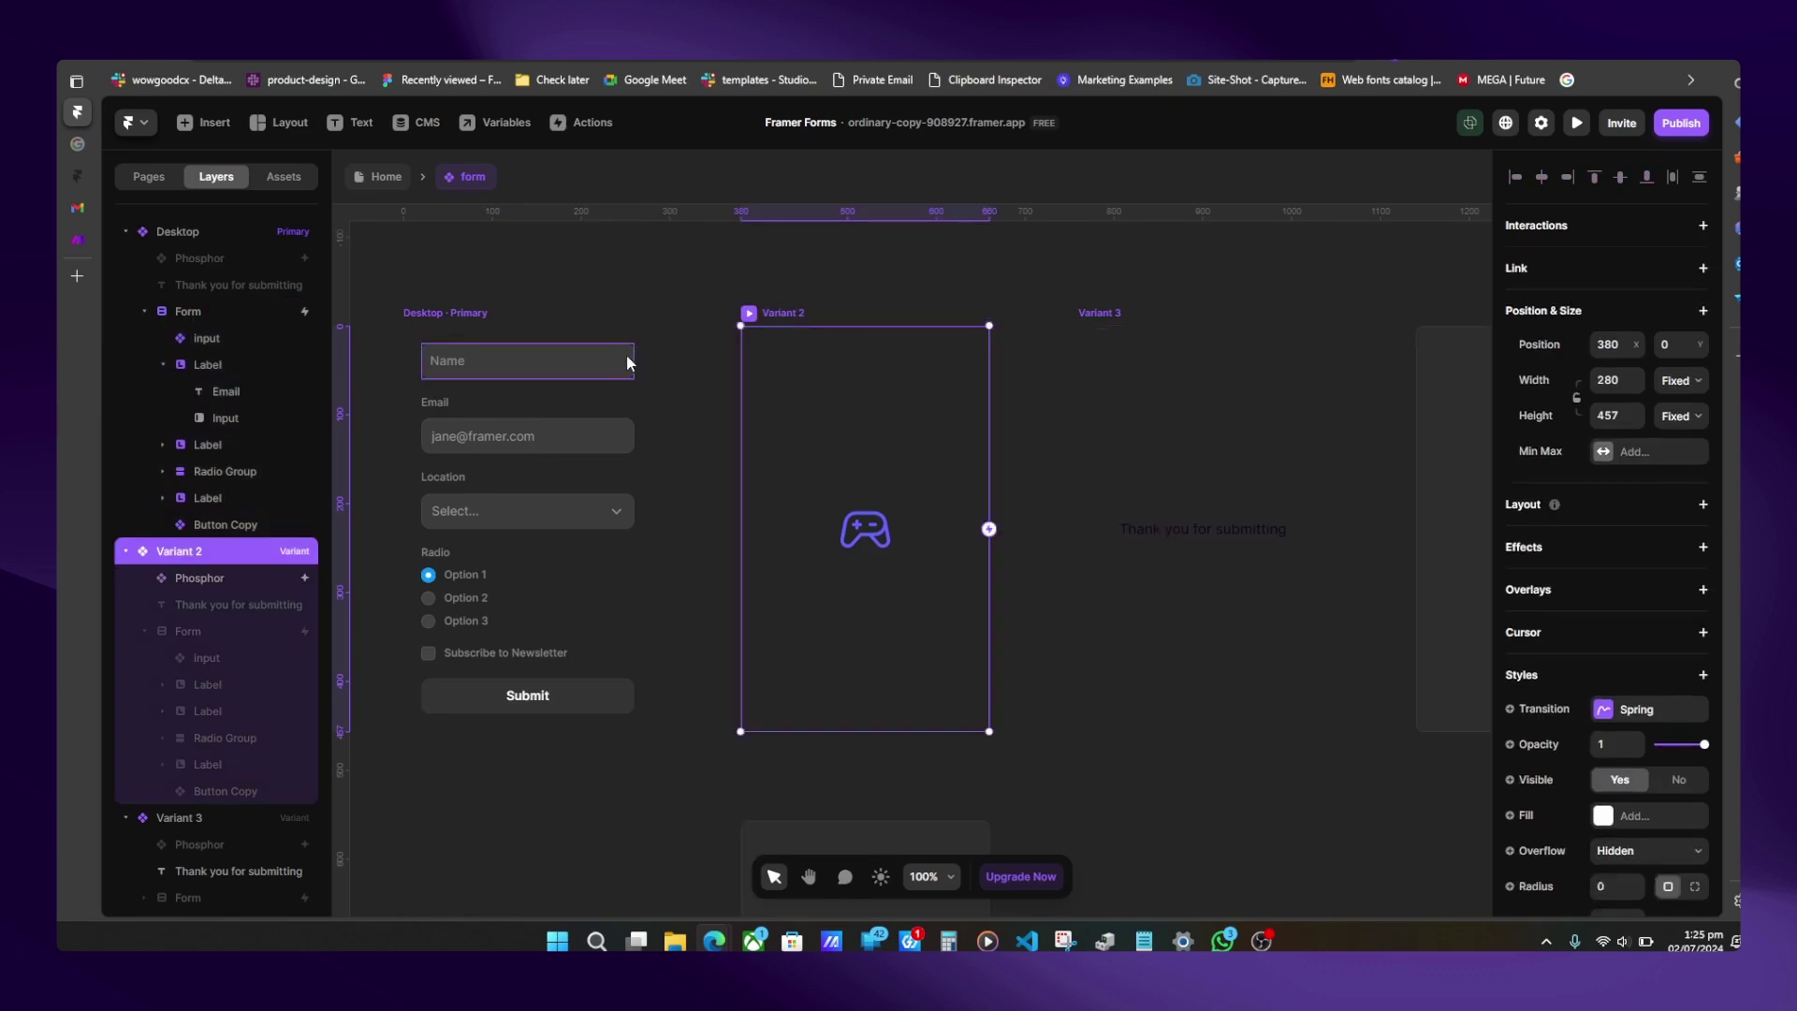
click(643, 409)
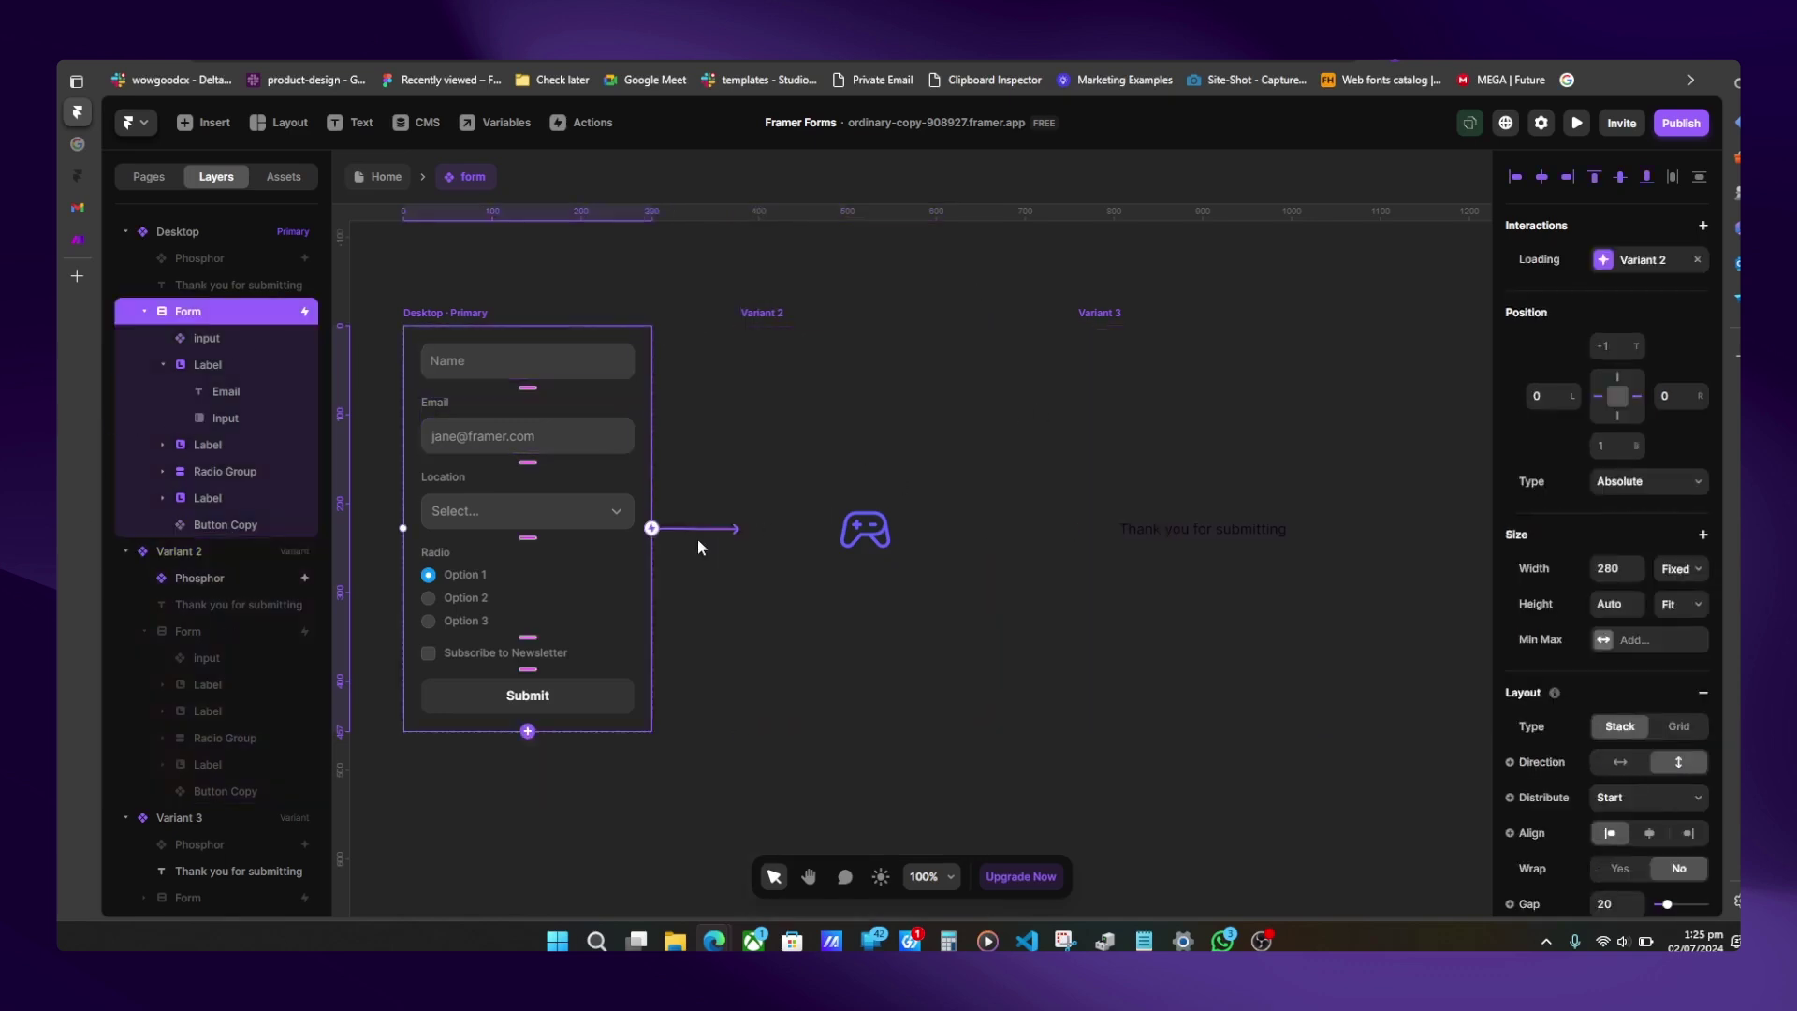
drag(1114, 565, 1120, 560)
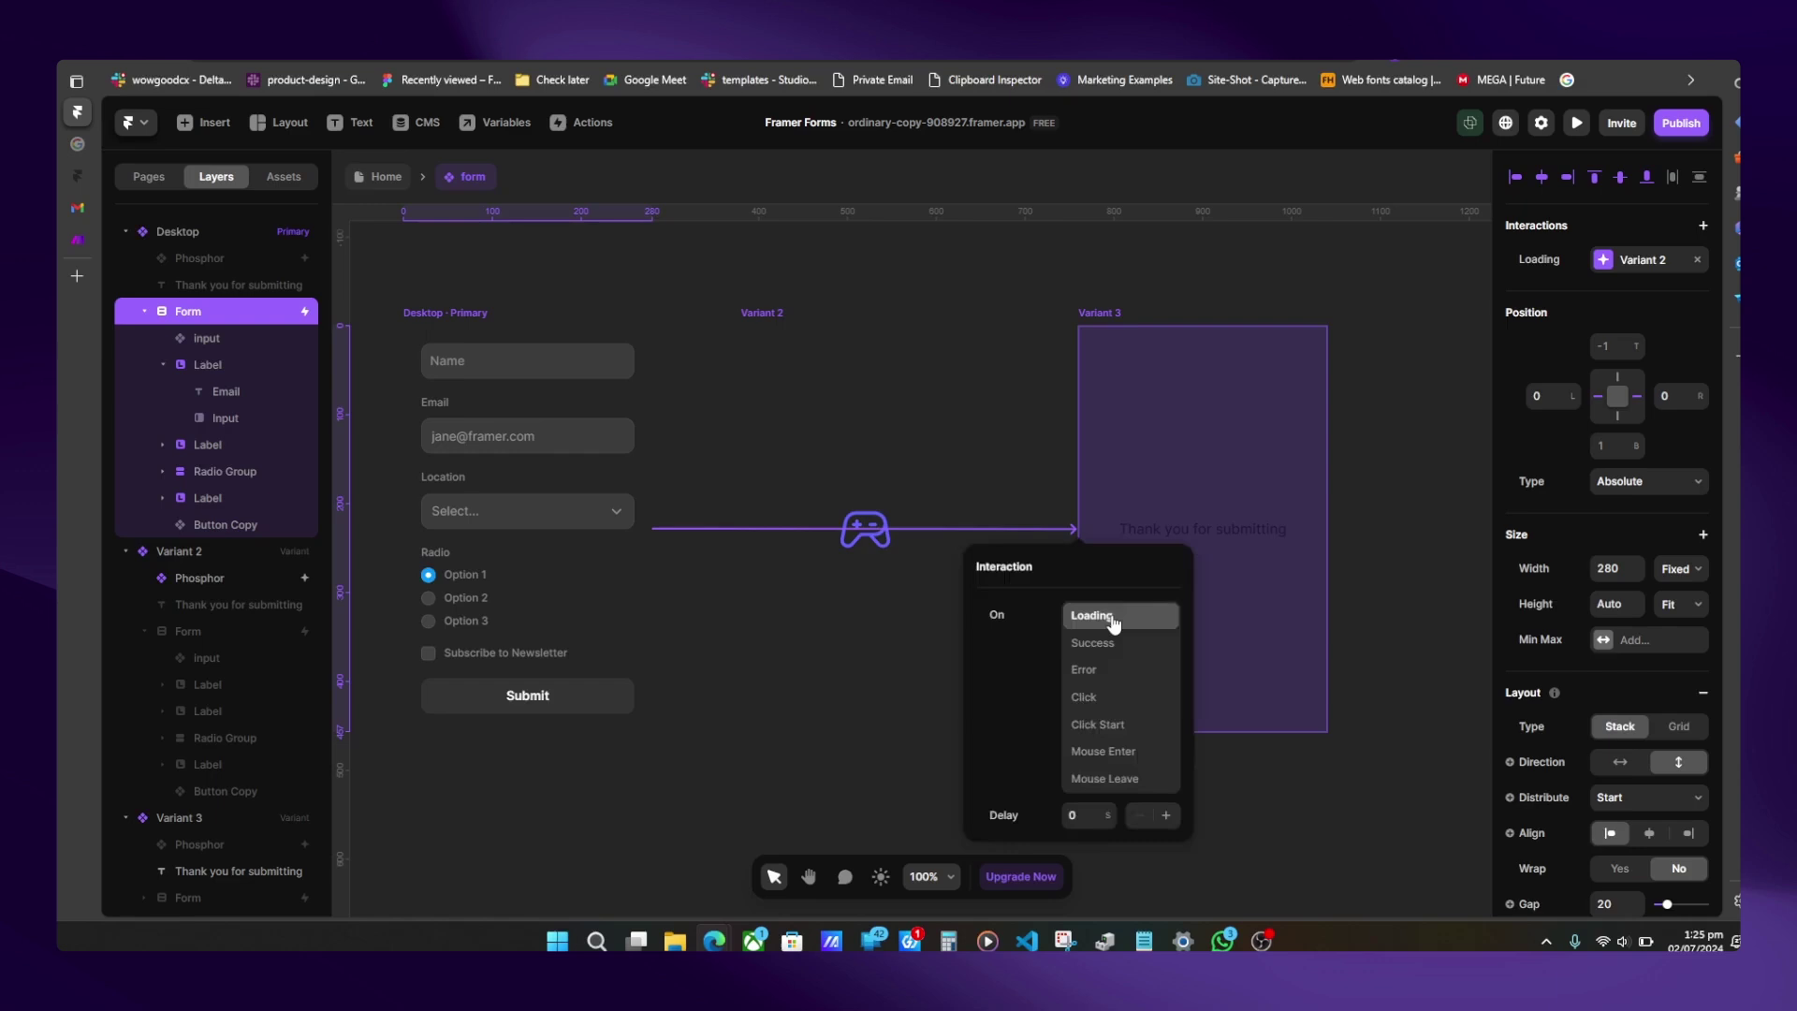
key(Escape)
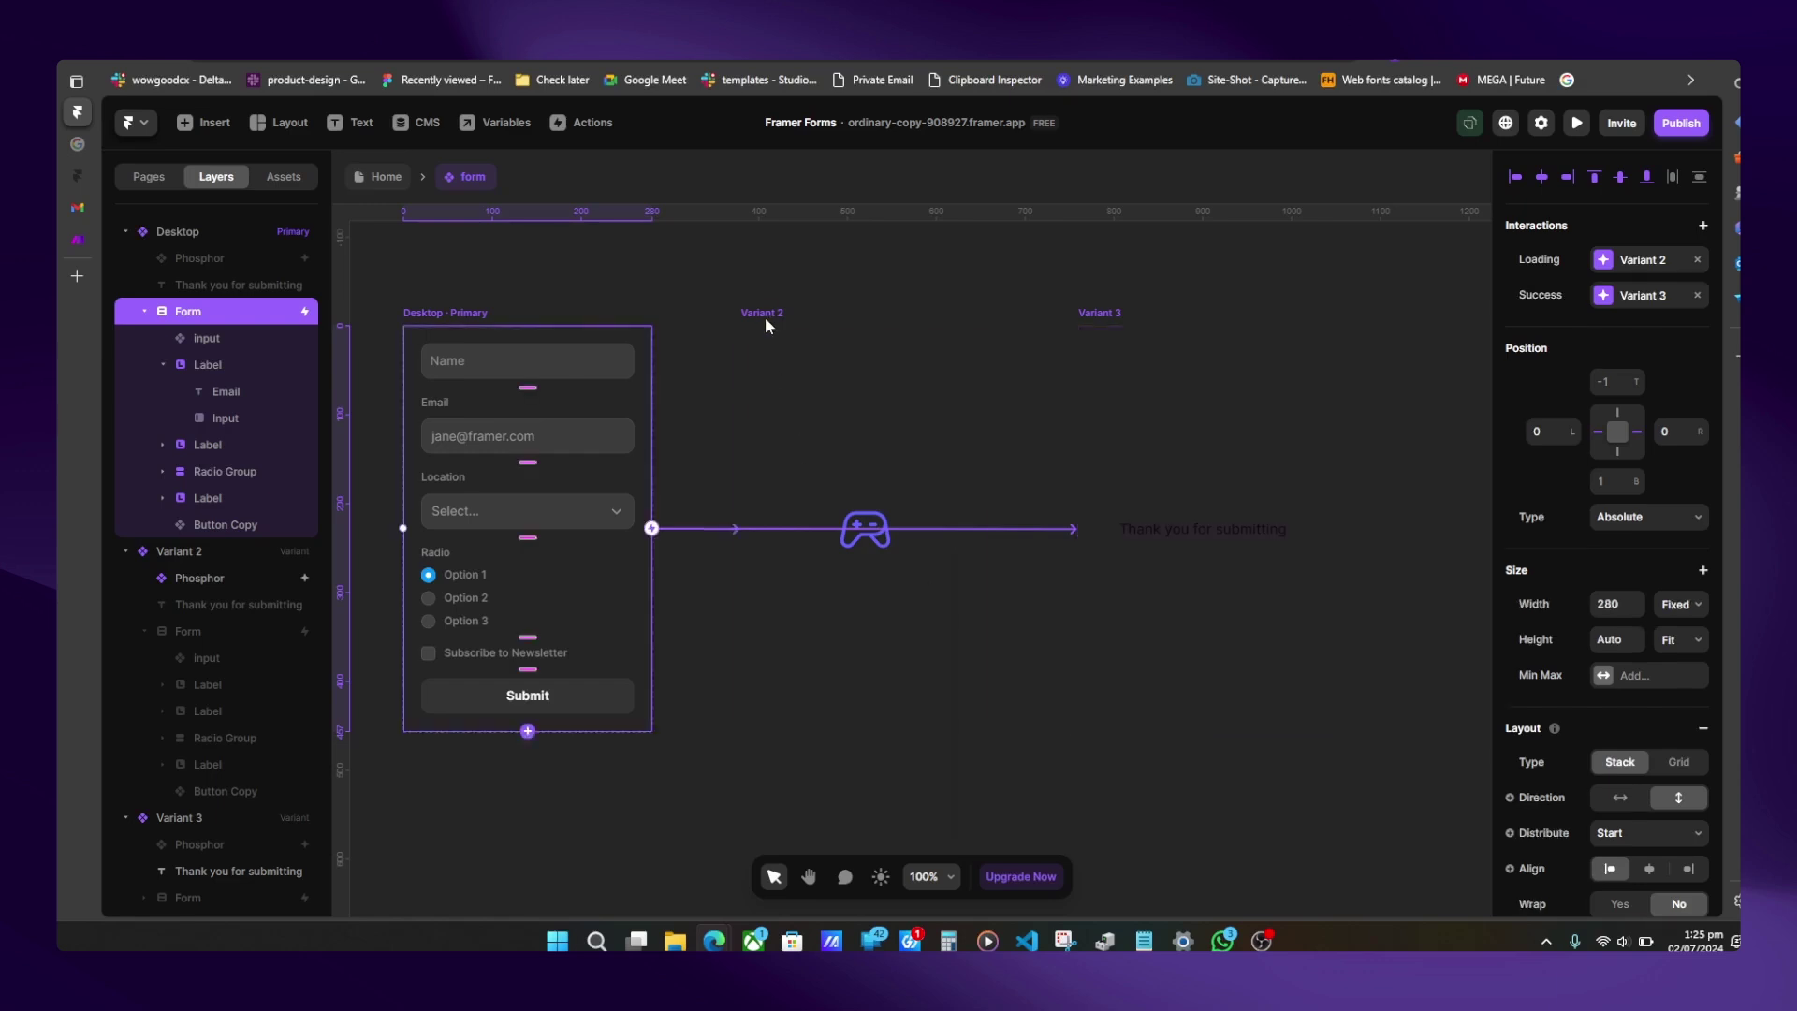
- Check Variant 2 and Variant 3, then select the Desktop frame
click(764, 313)
click(188, 631)
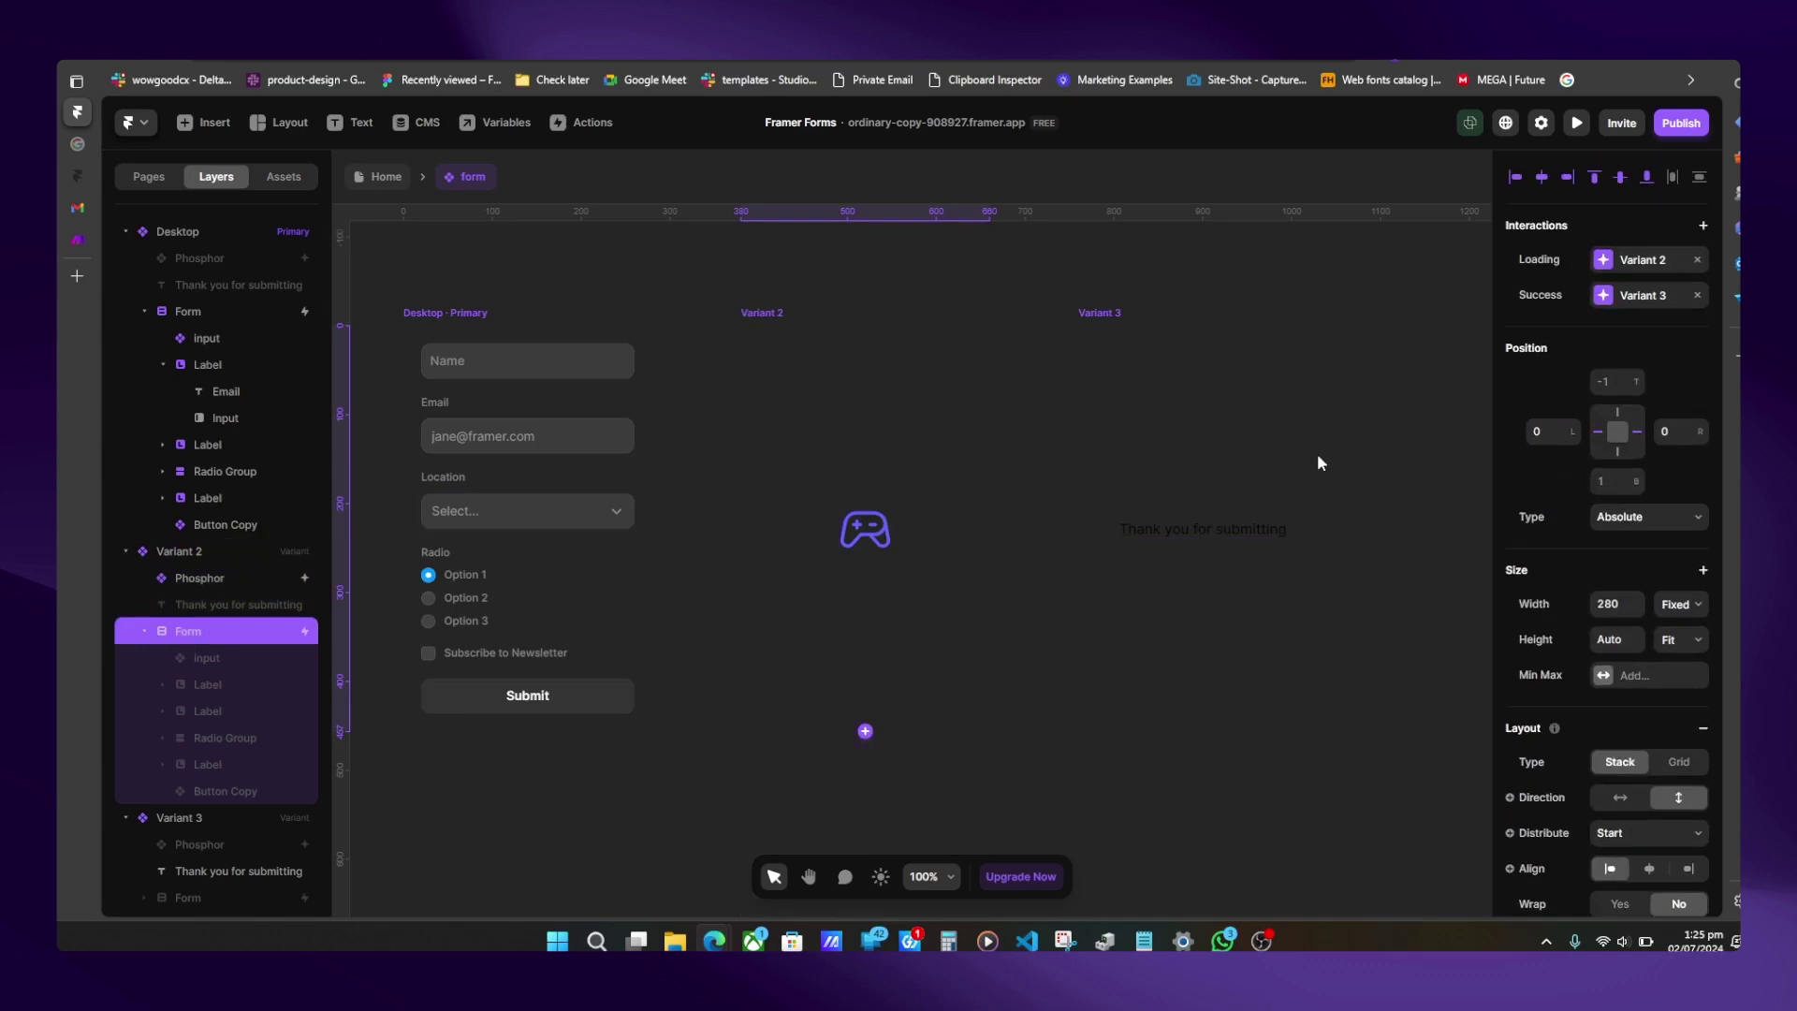
click(1102, 313)
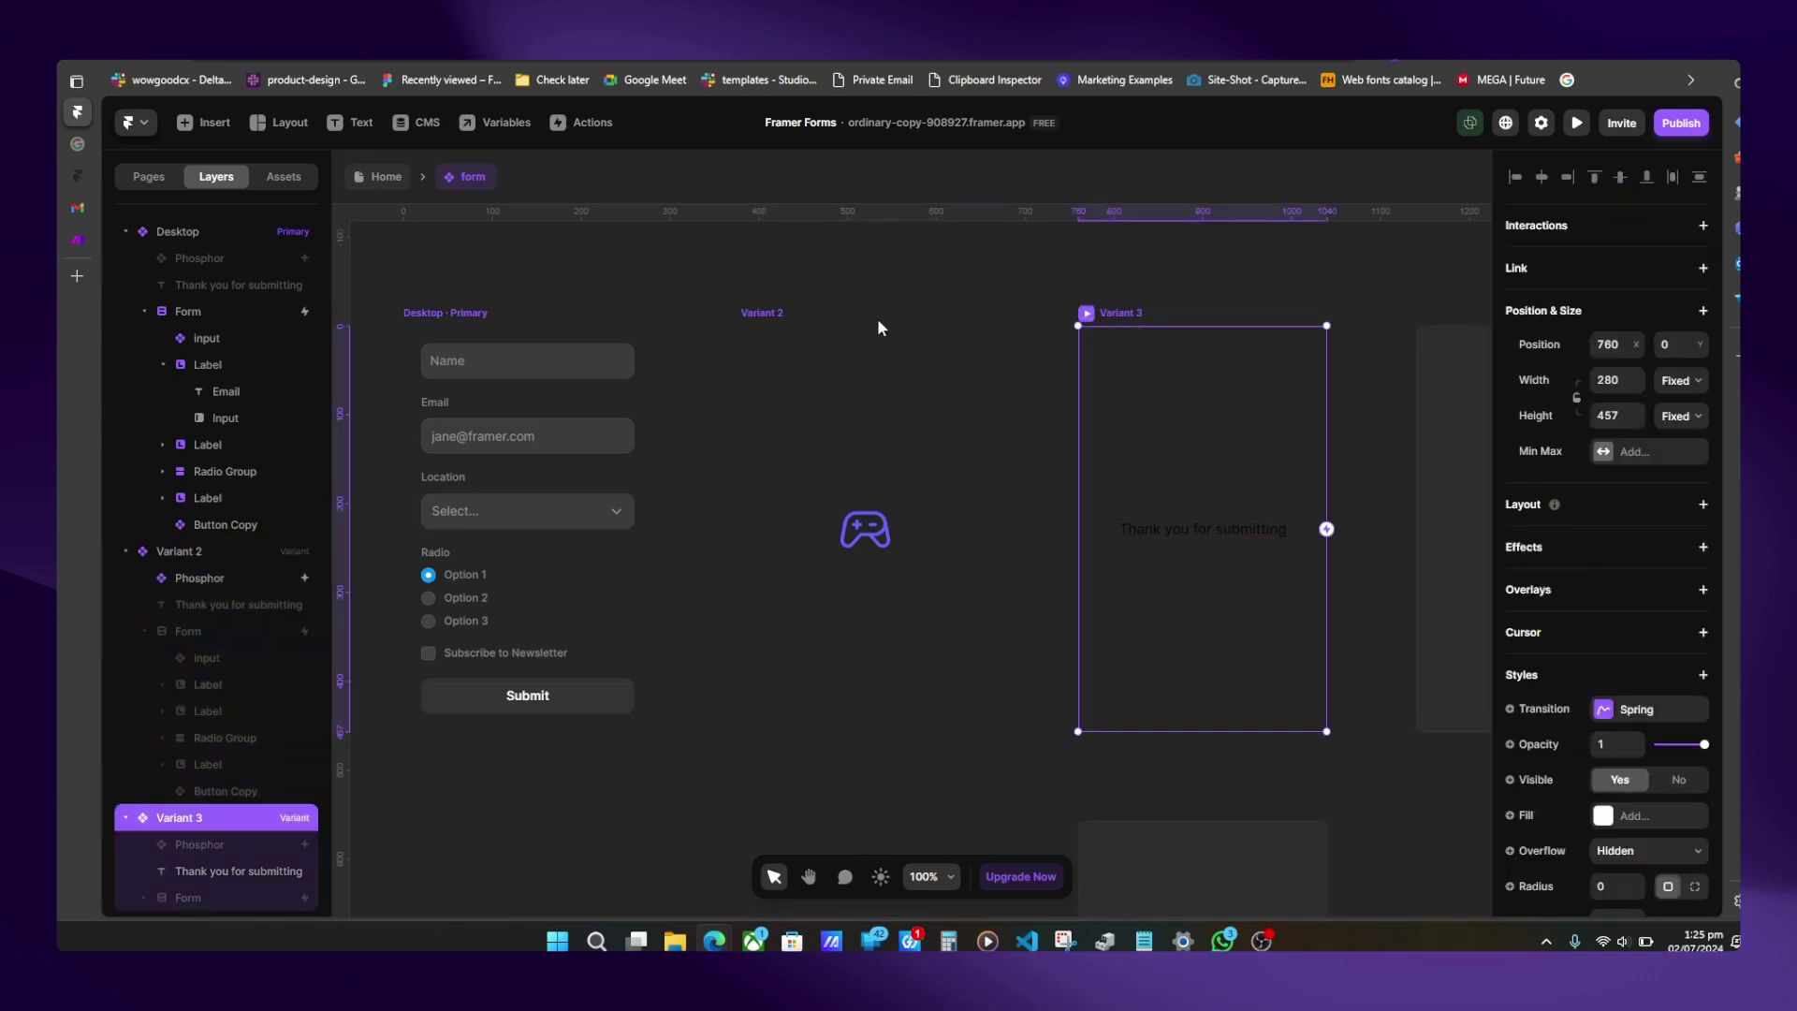
click(760, 314)
click(438, 313)
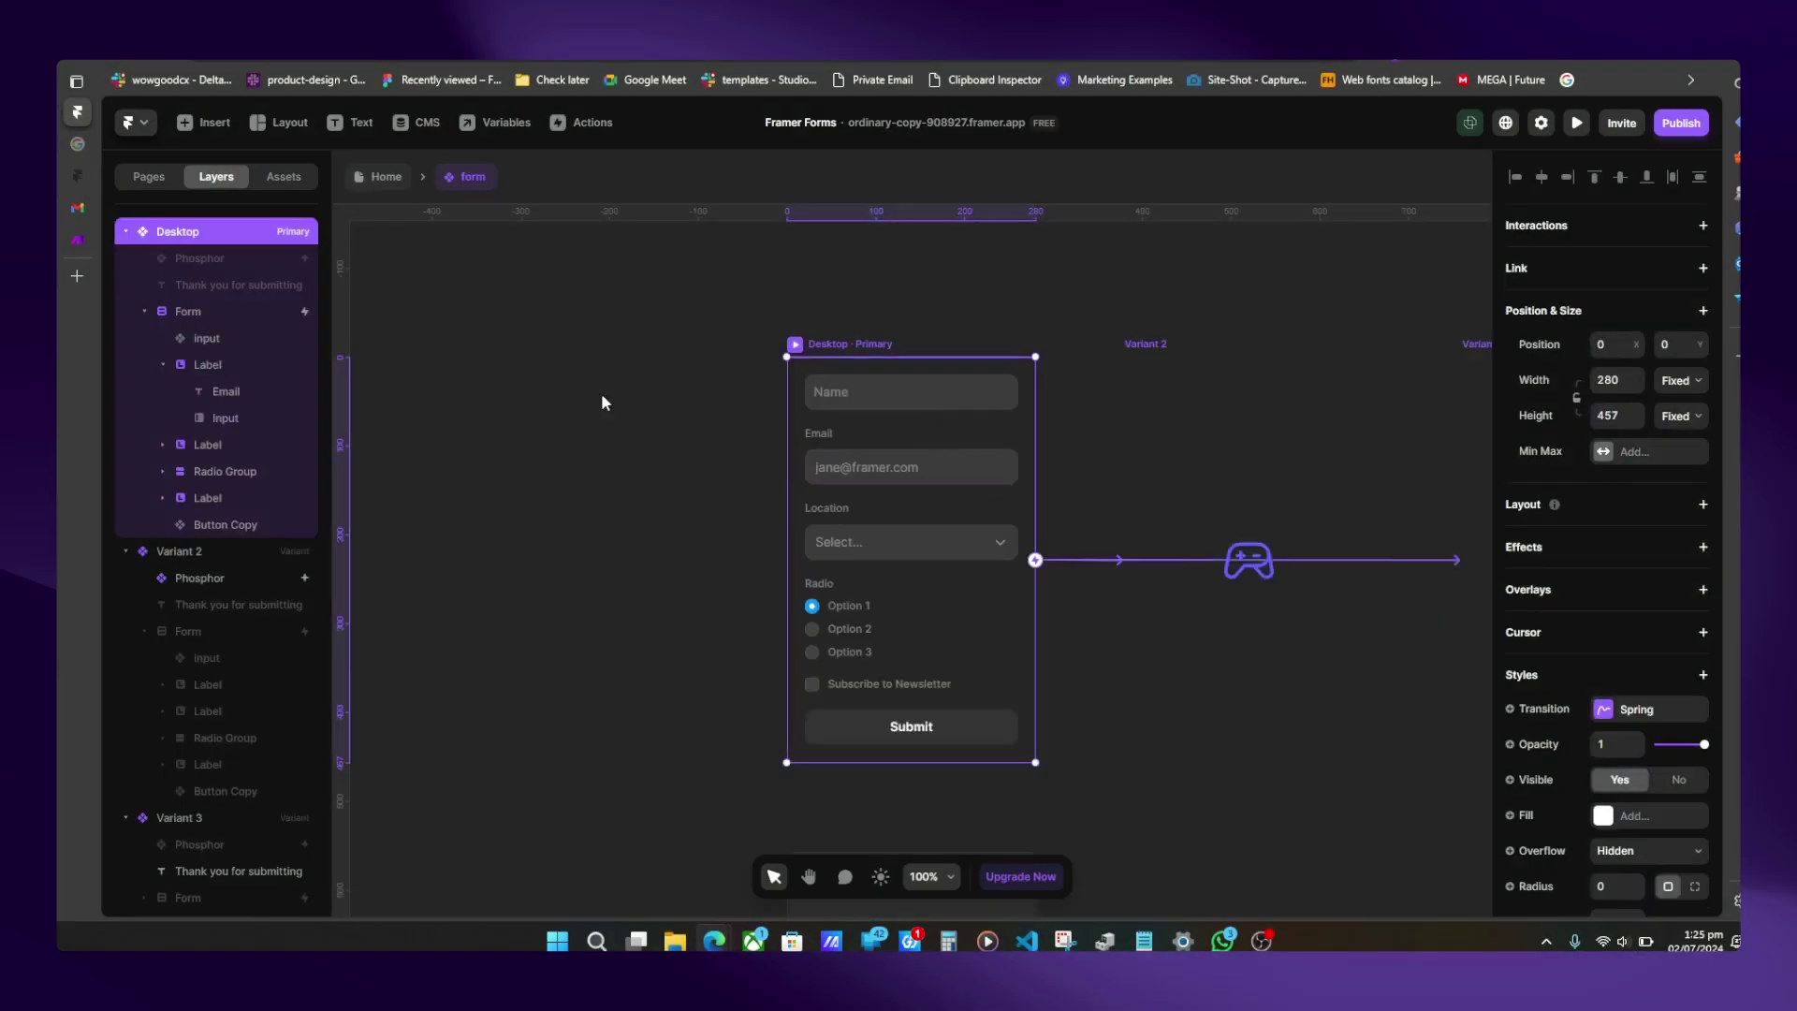
- Add Email as the form's Send To destination and enter the owner's recipient address
click(205, 312)
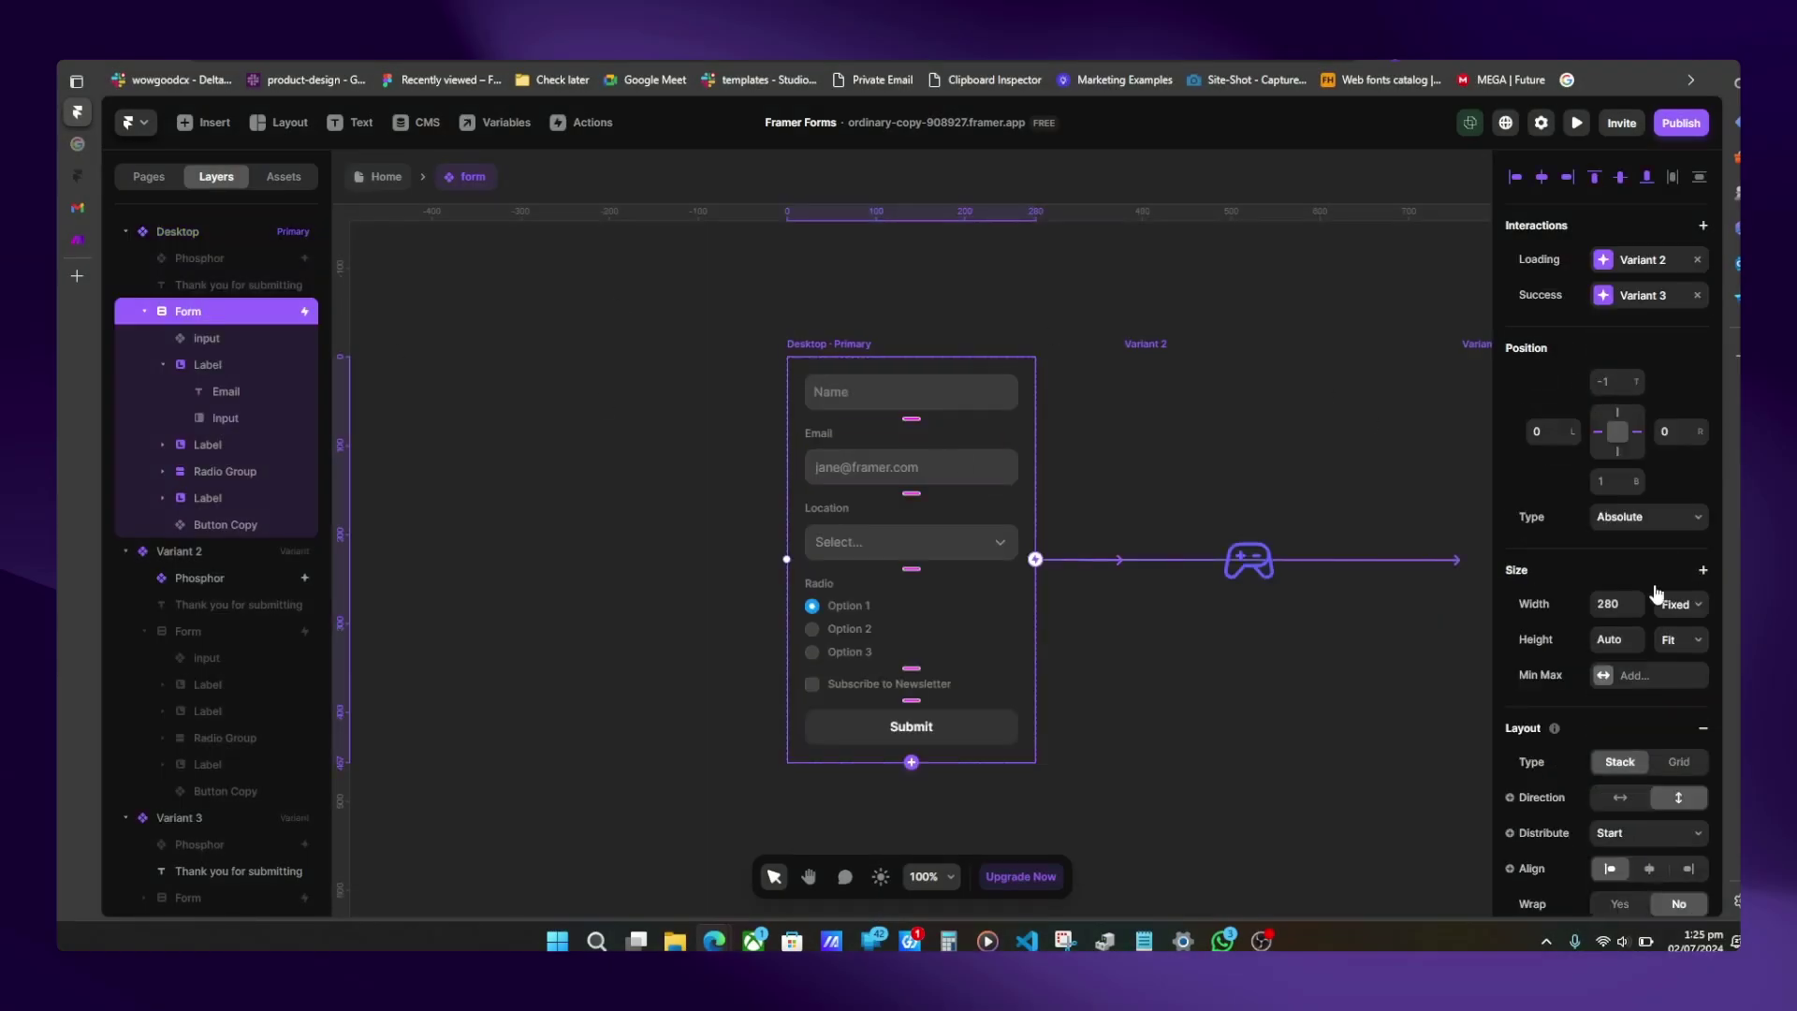
scroll(1657, 589, down, 5)
scroll(1645, 599, up, 4)
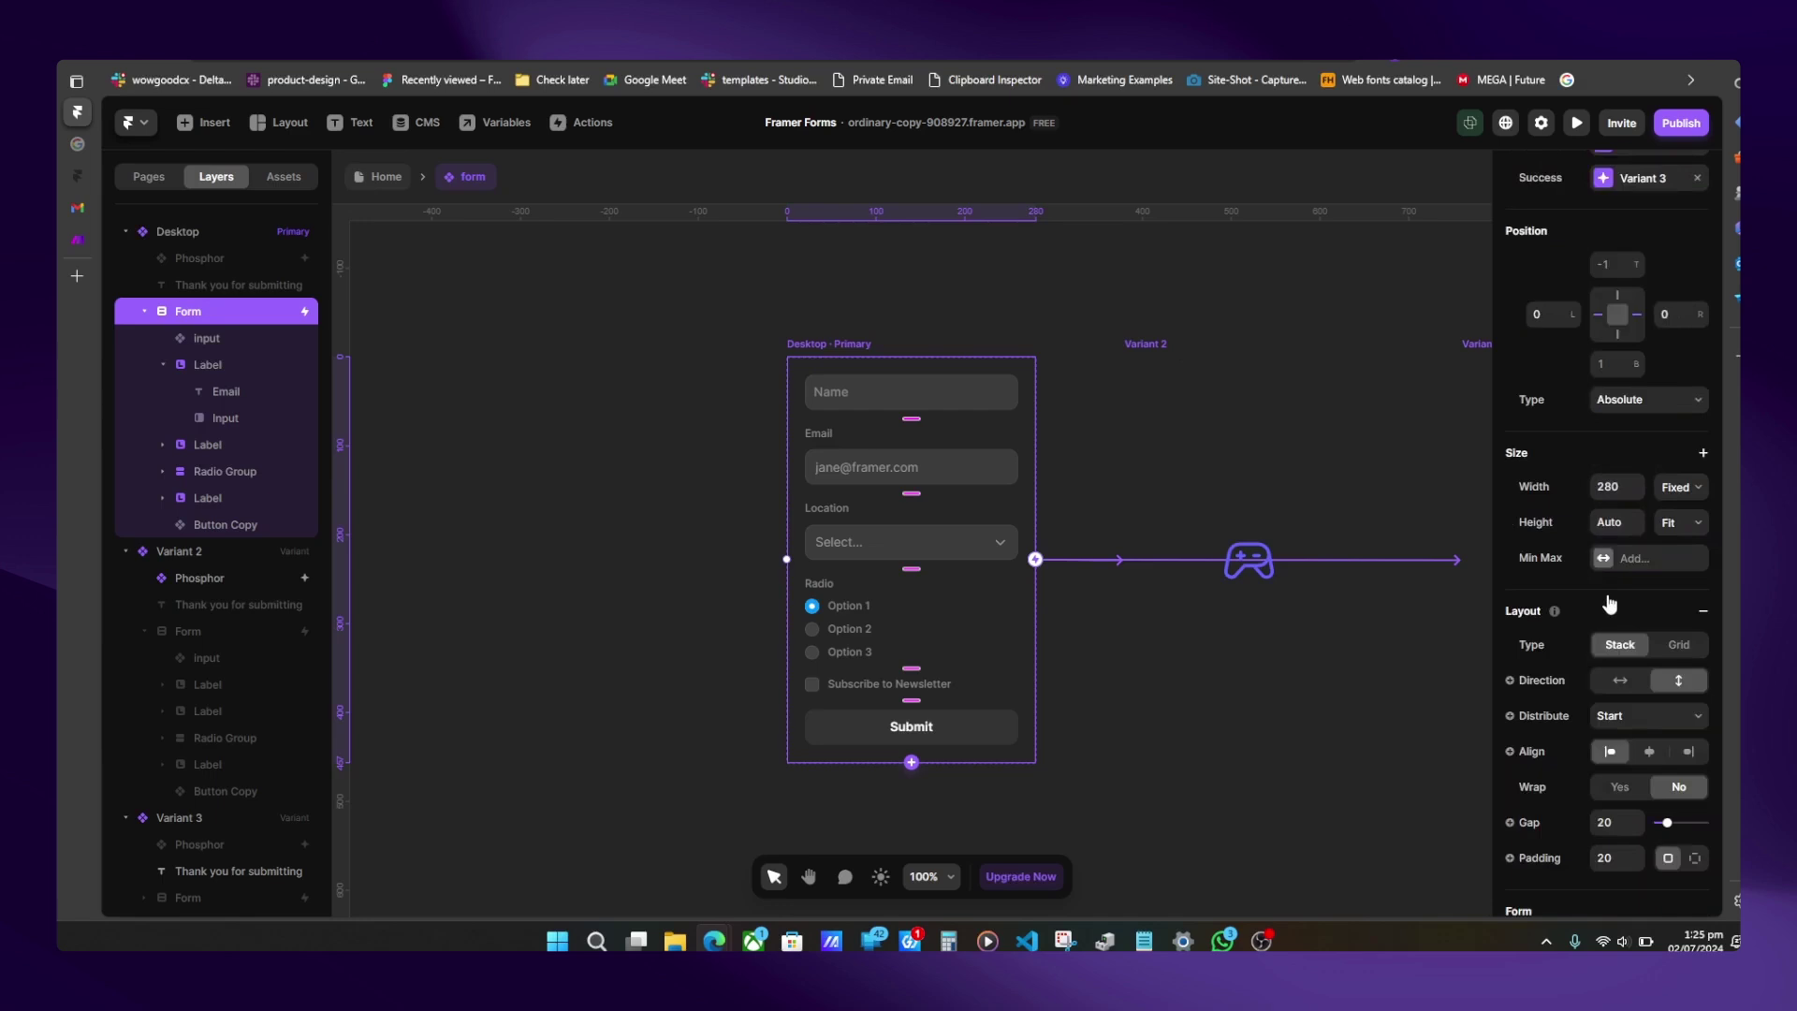
scroll(1610, 604, down, 7)
scroll(1608, 603, up, 7)
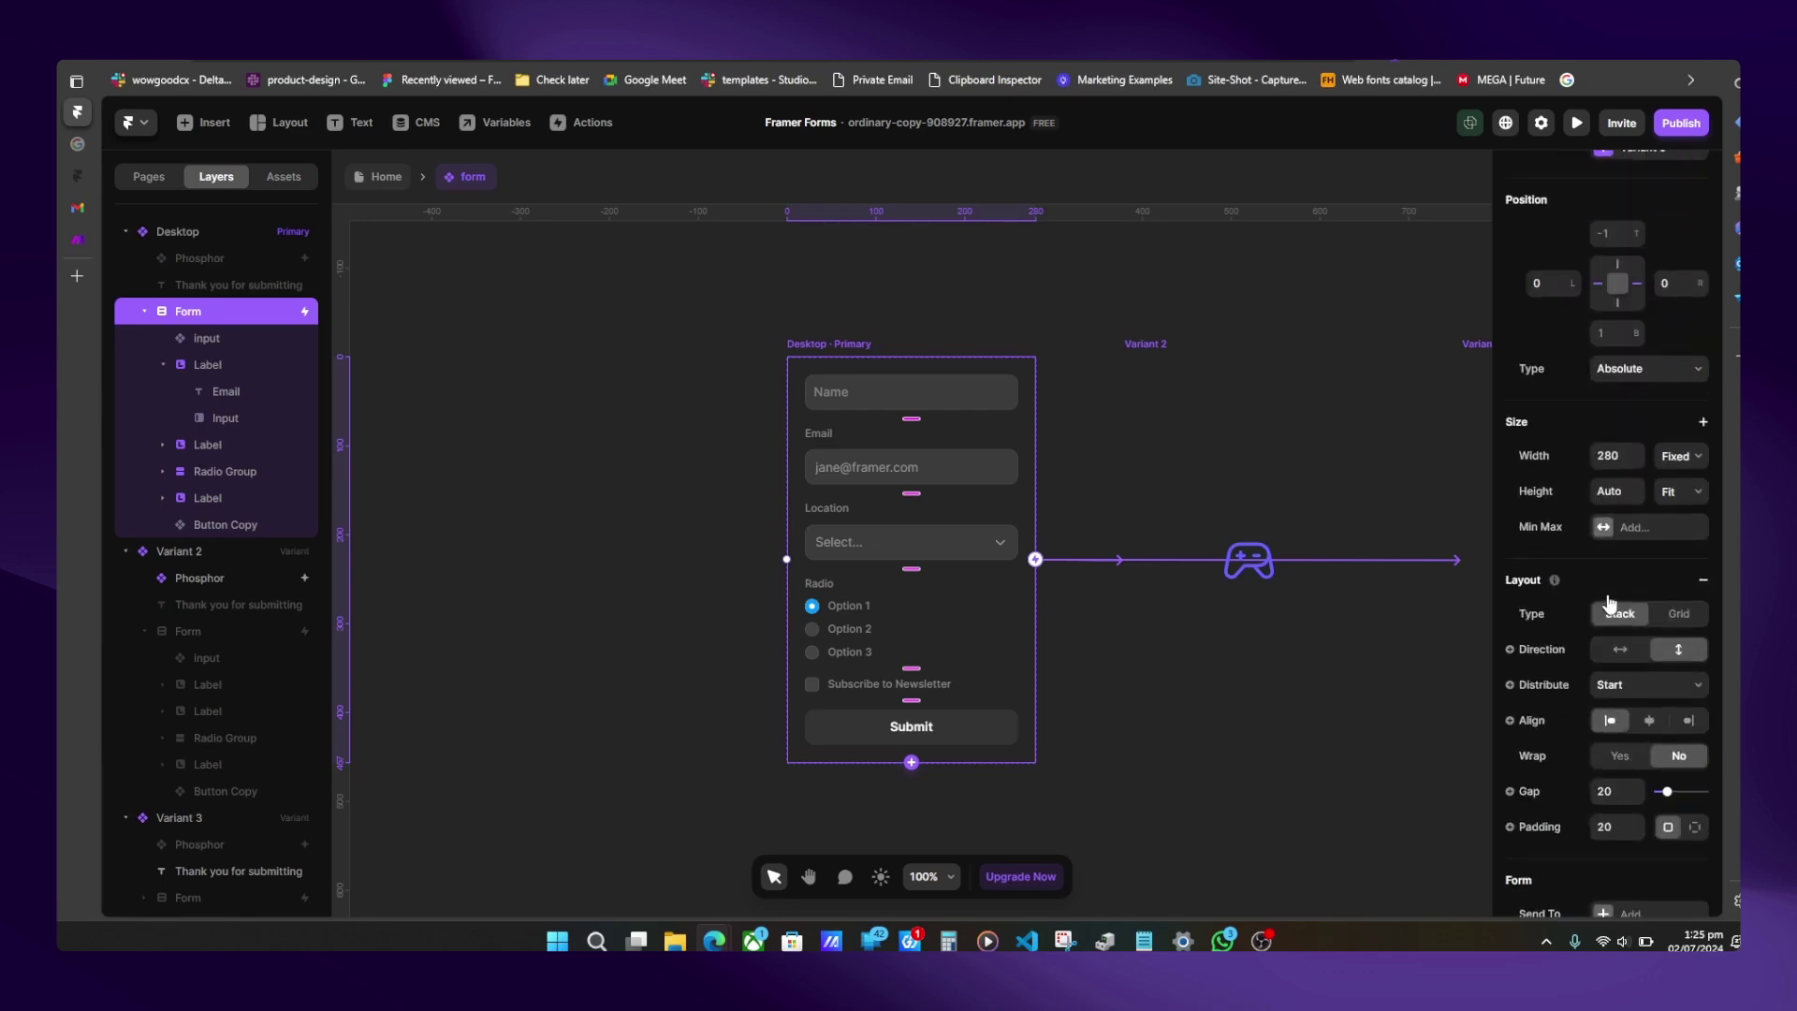
scroll(1608, 630, down, 3)
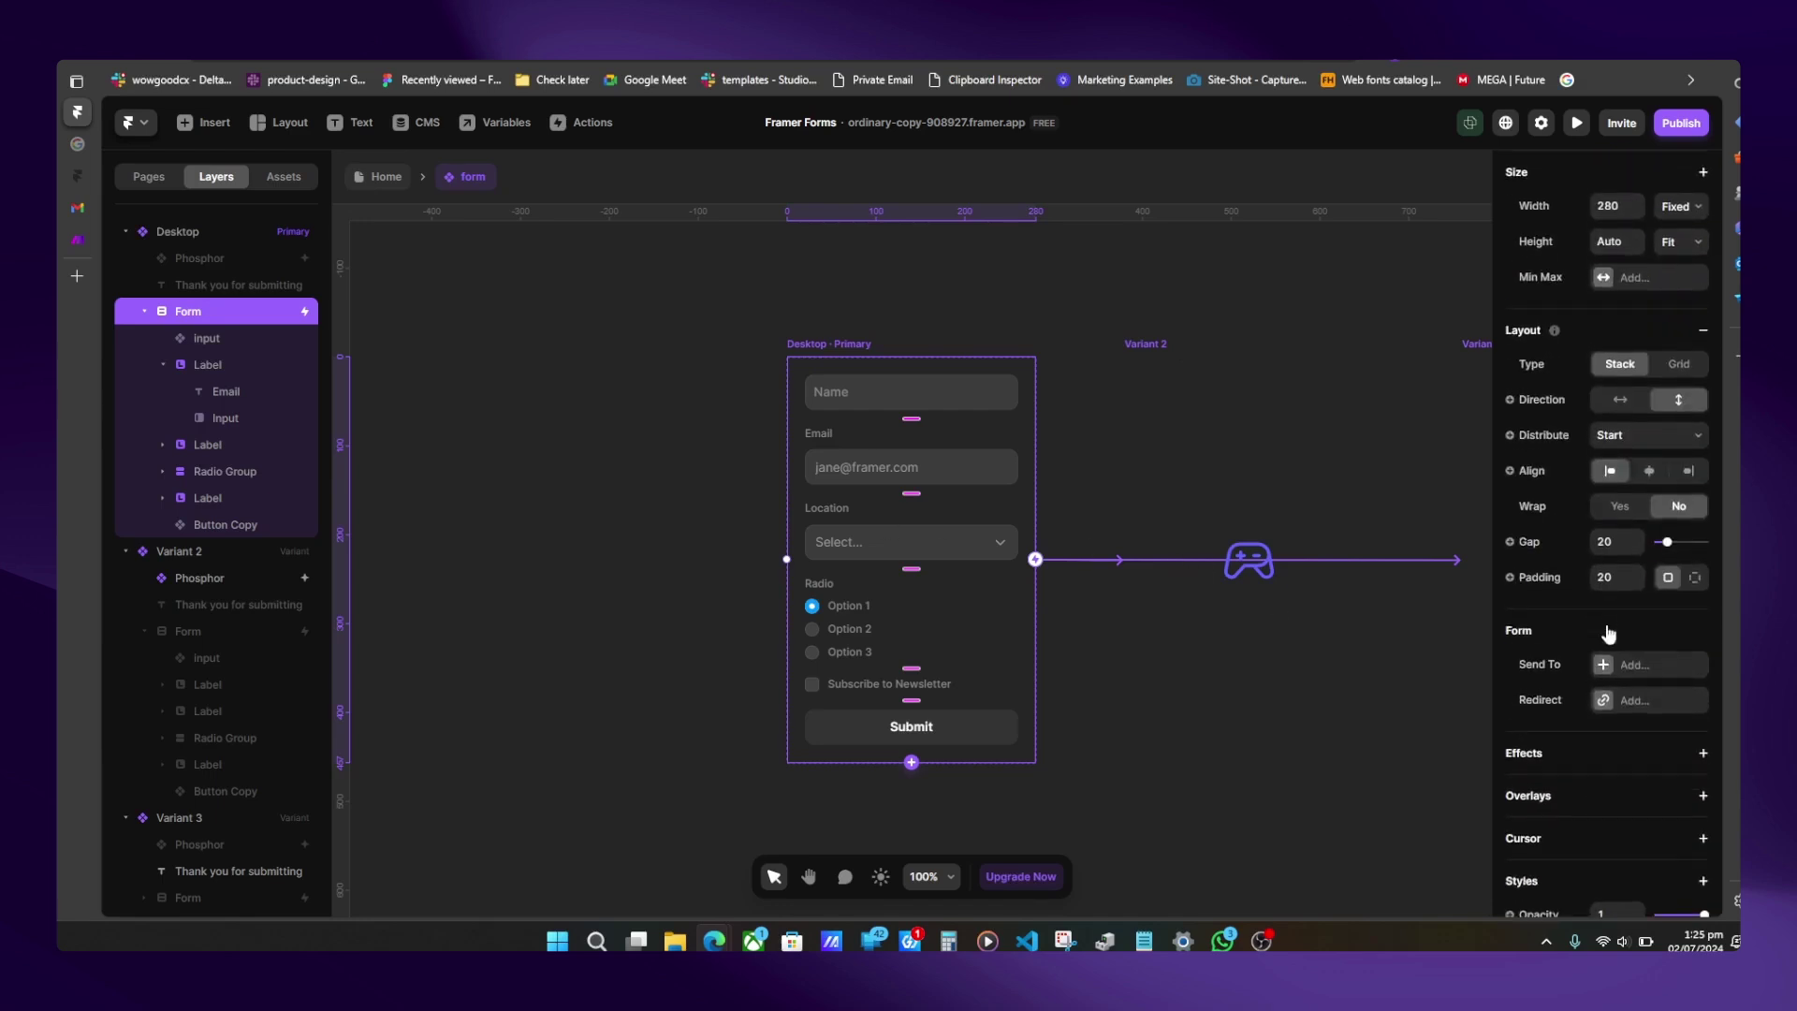
click(1616, 659)
click(1657, 680)
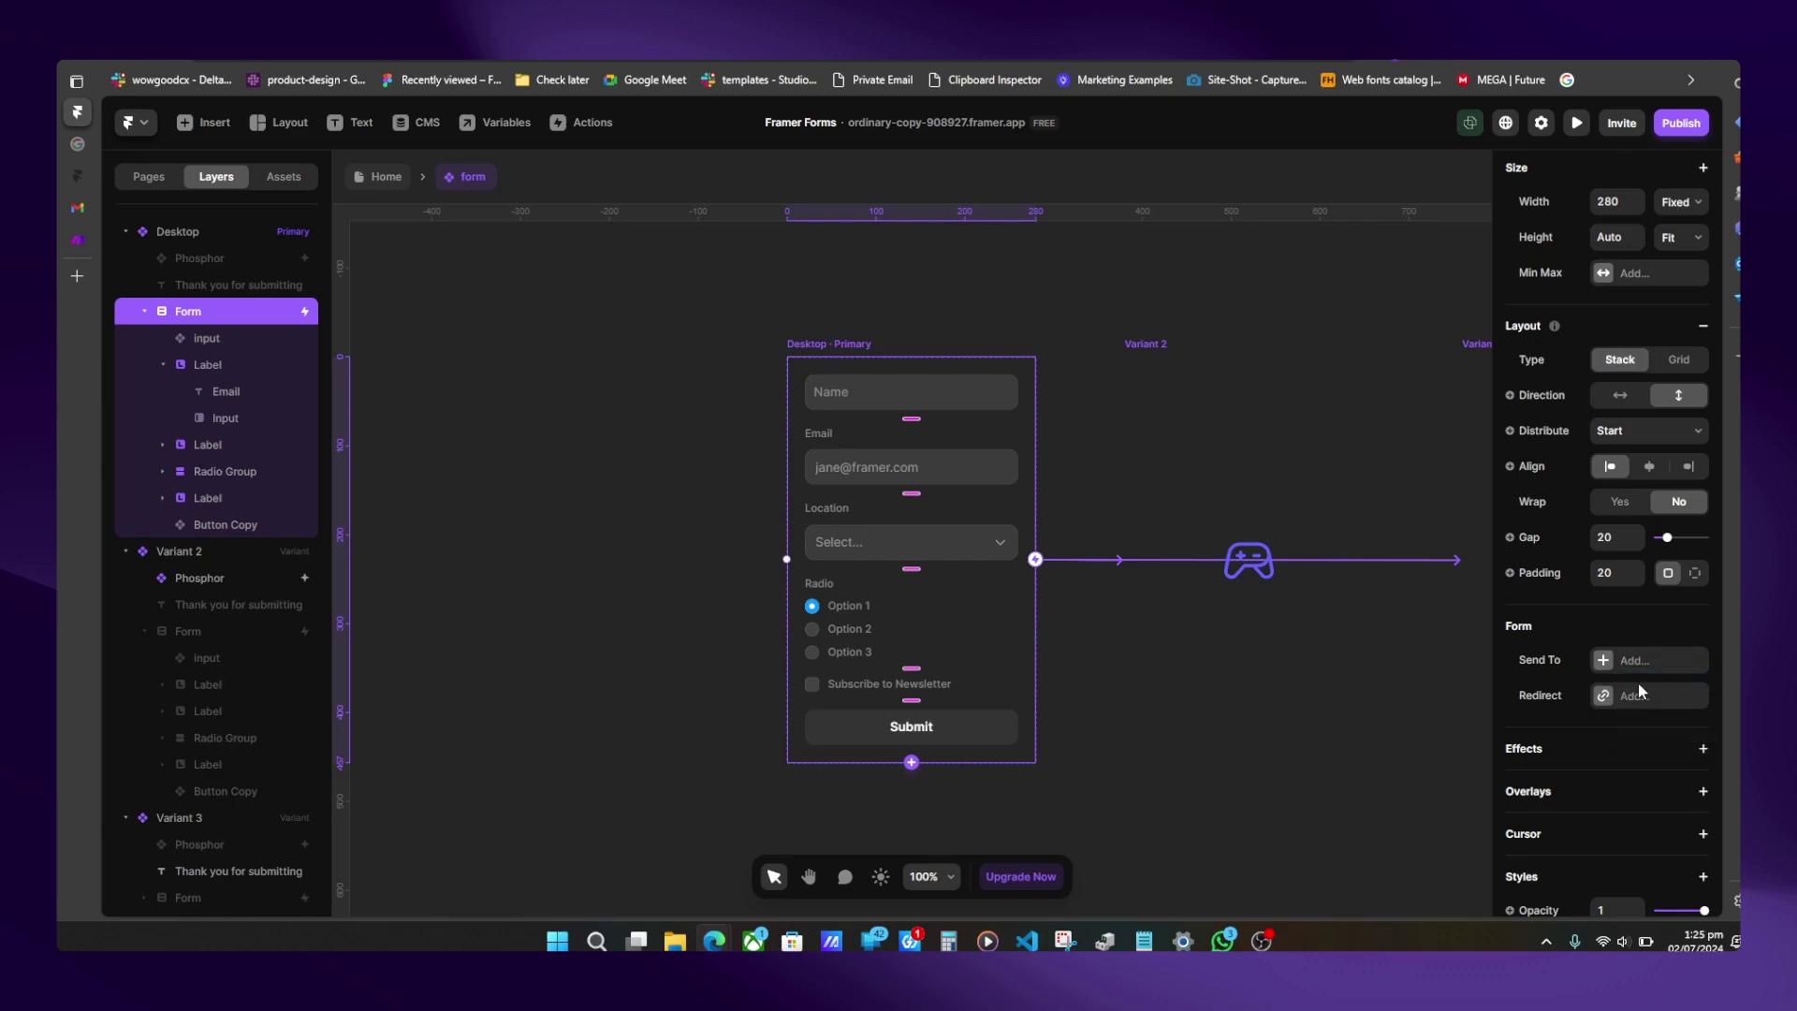
click(1361, 726)
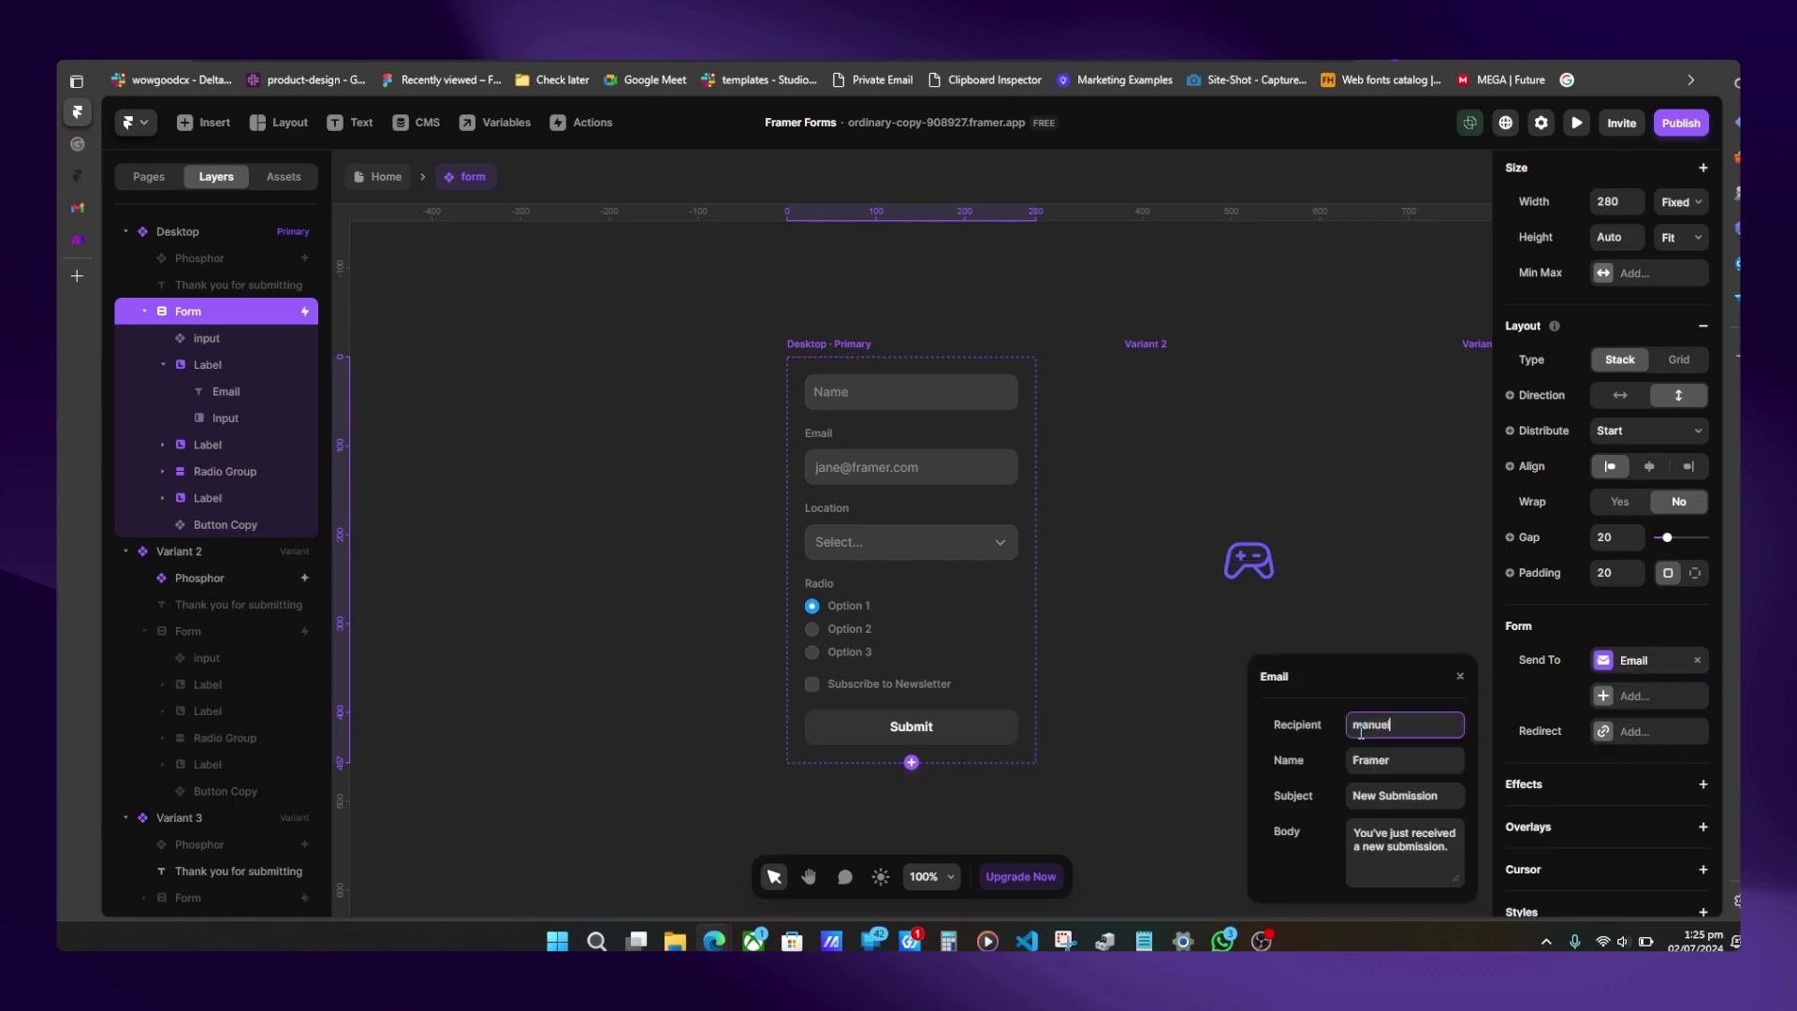
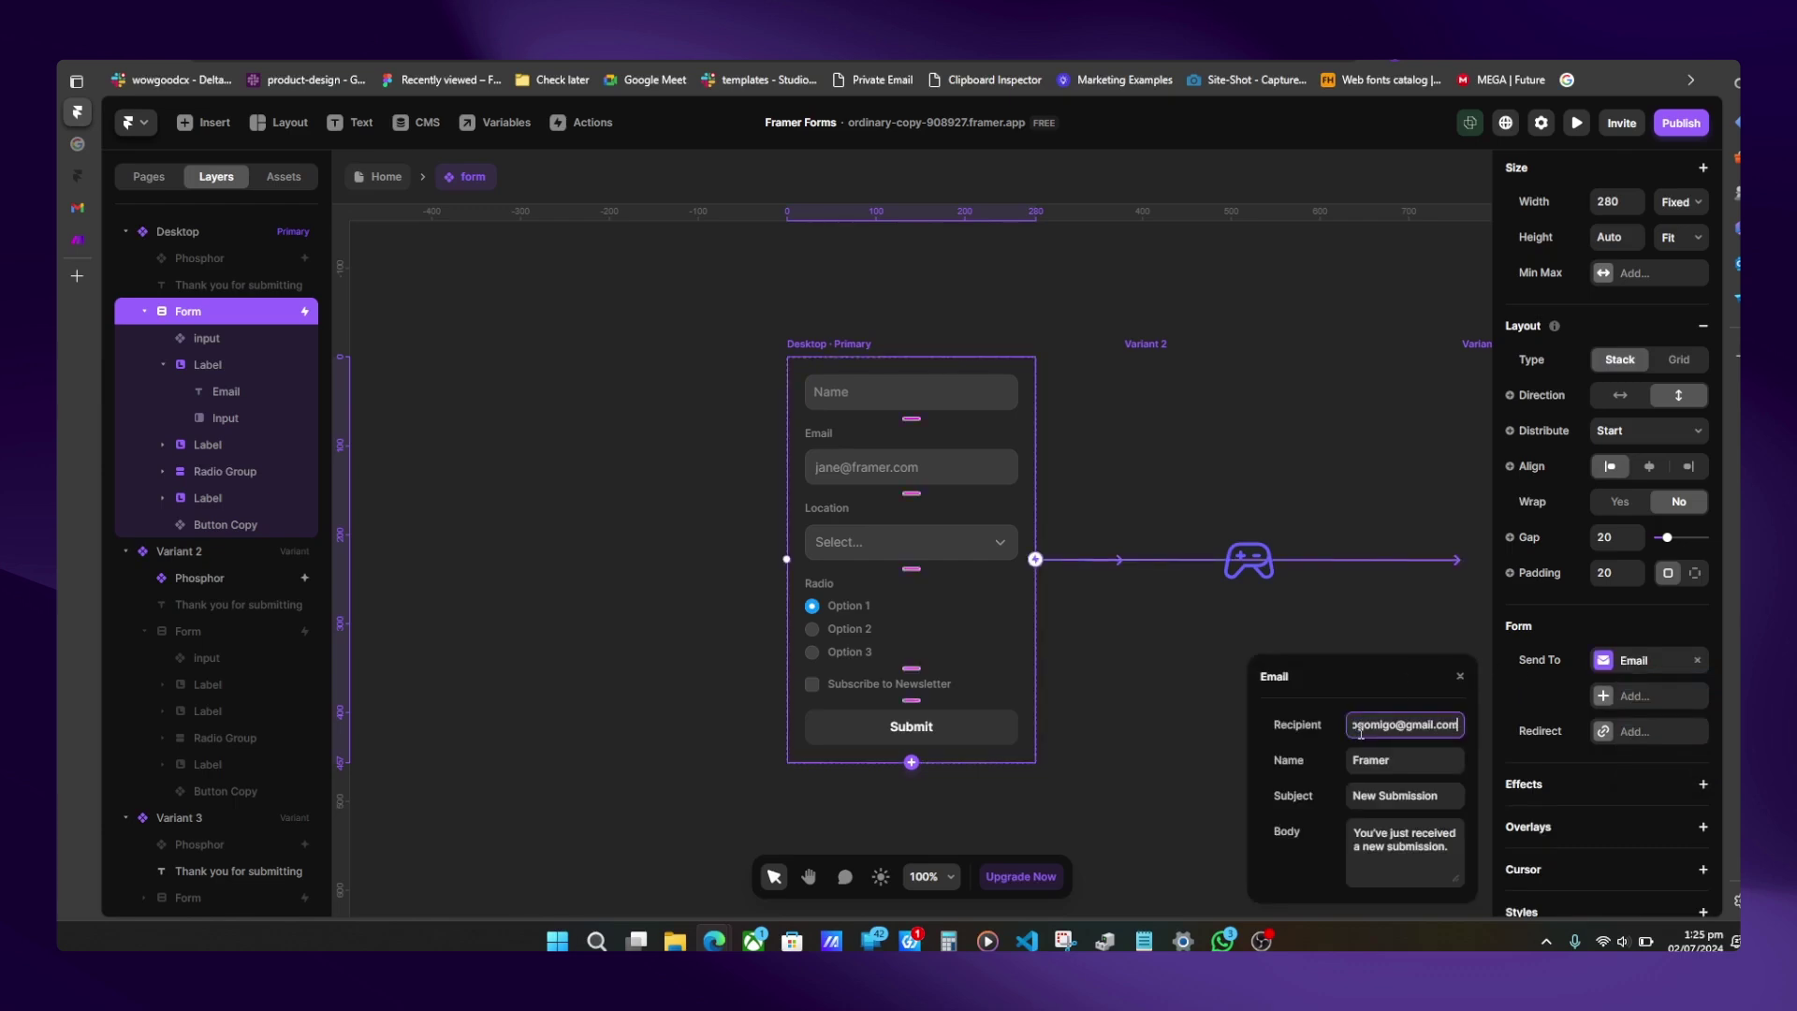
click(1569, 716)
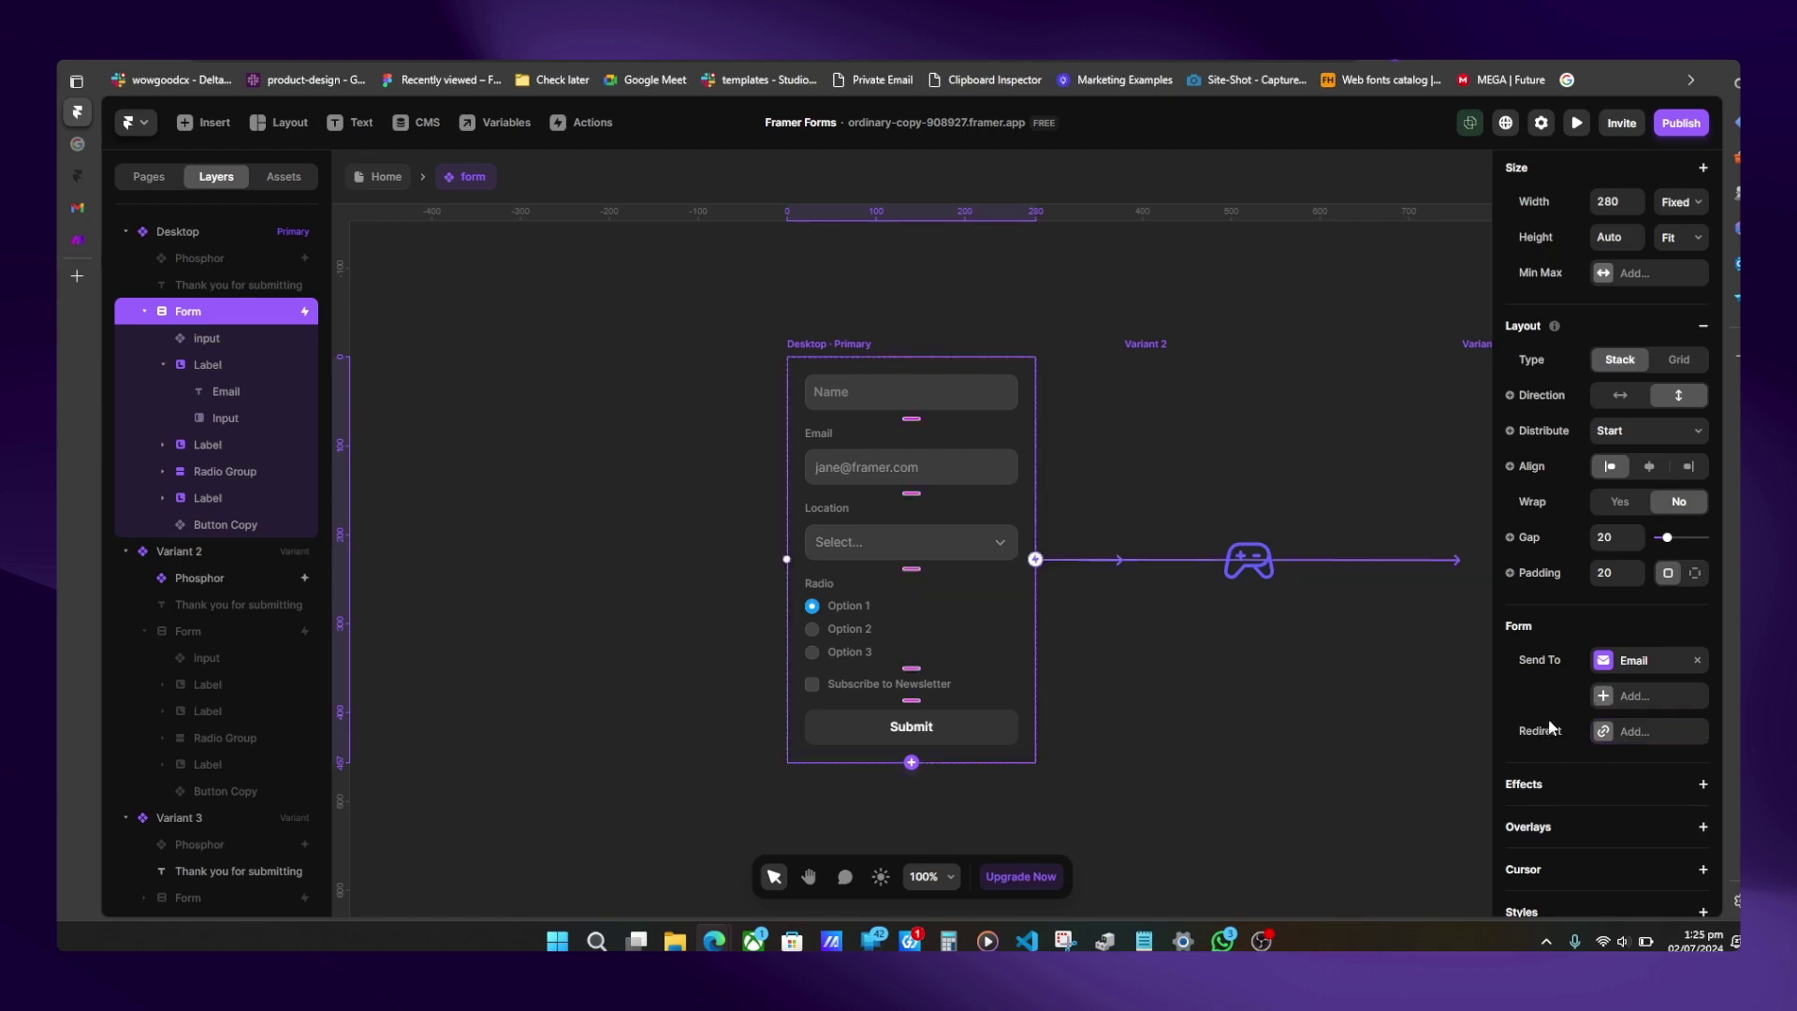
scroll(1262, 632, right, 5)
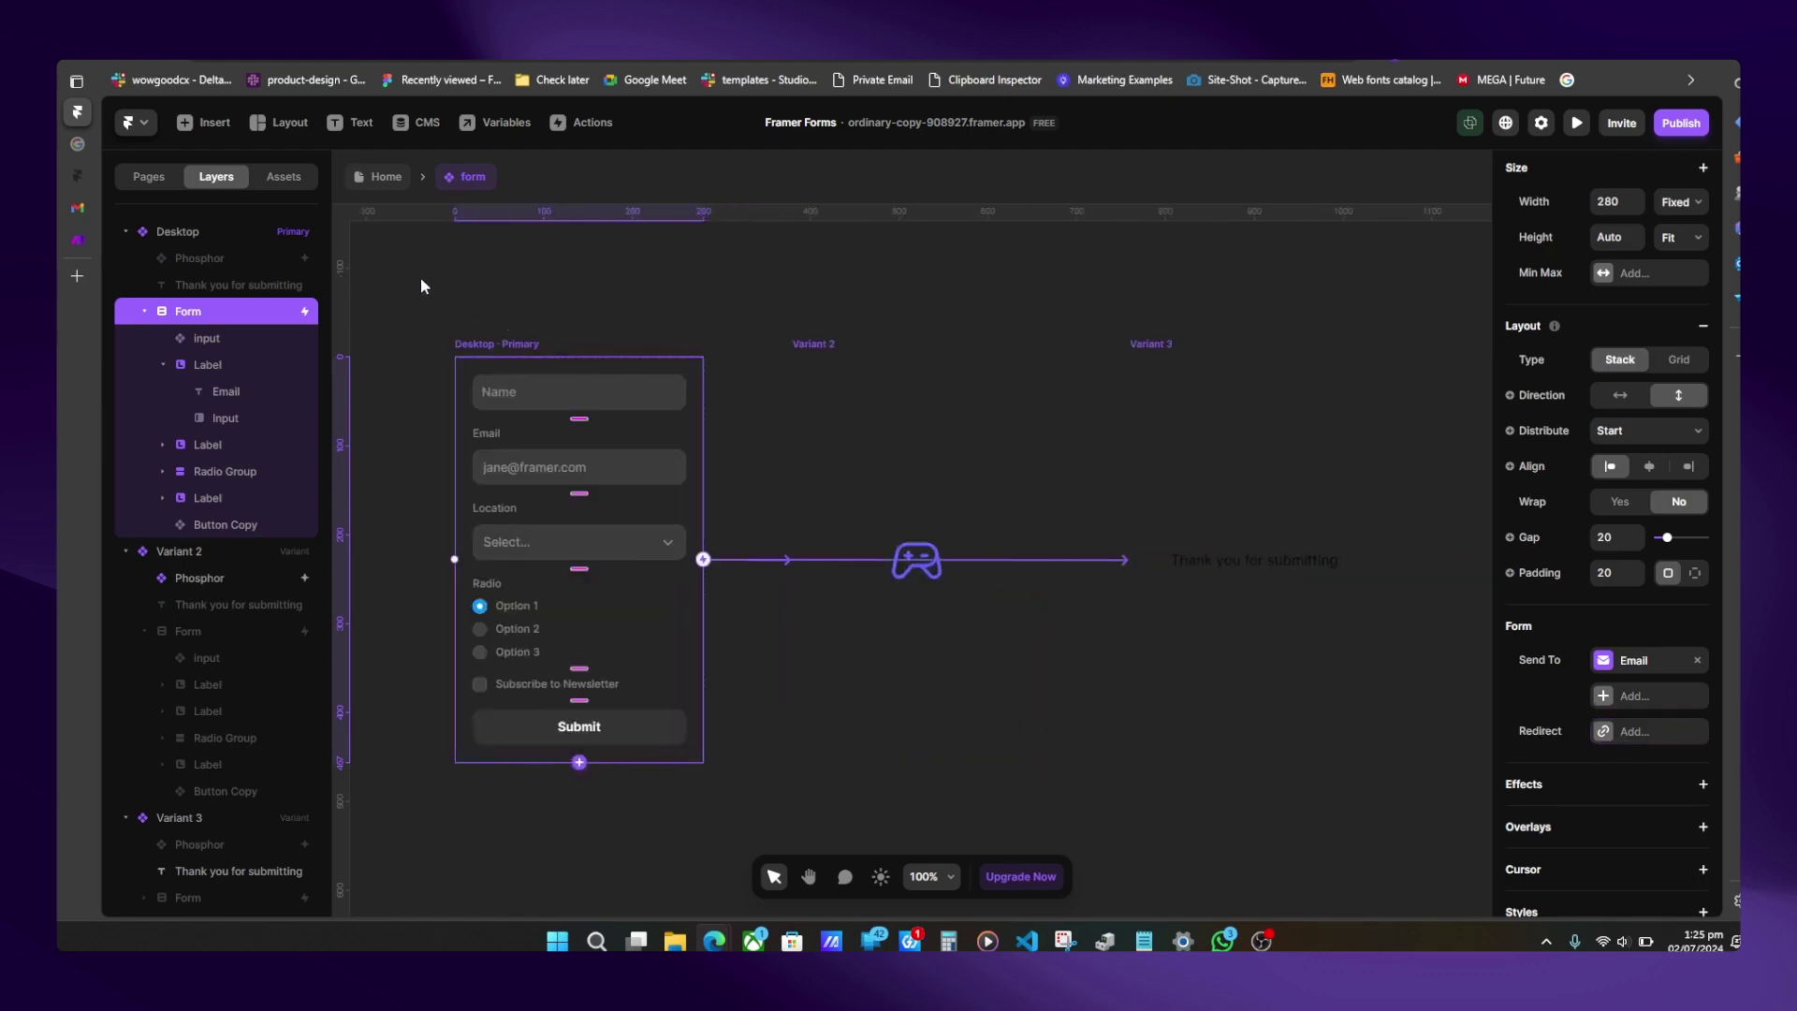
- Return to Home, publish the update, and open the live site from its domain link
click(398, 177)
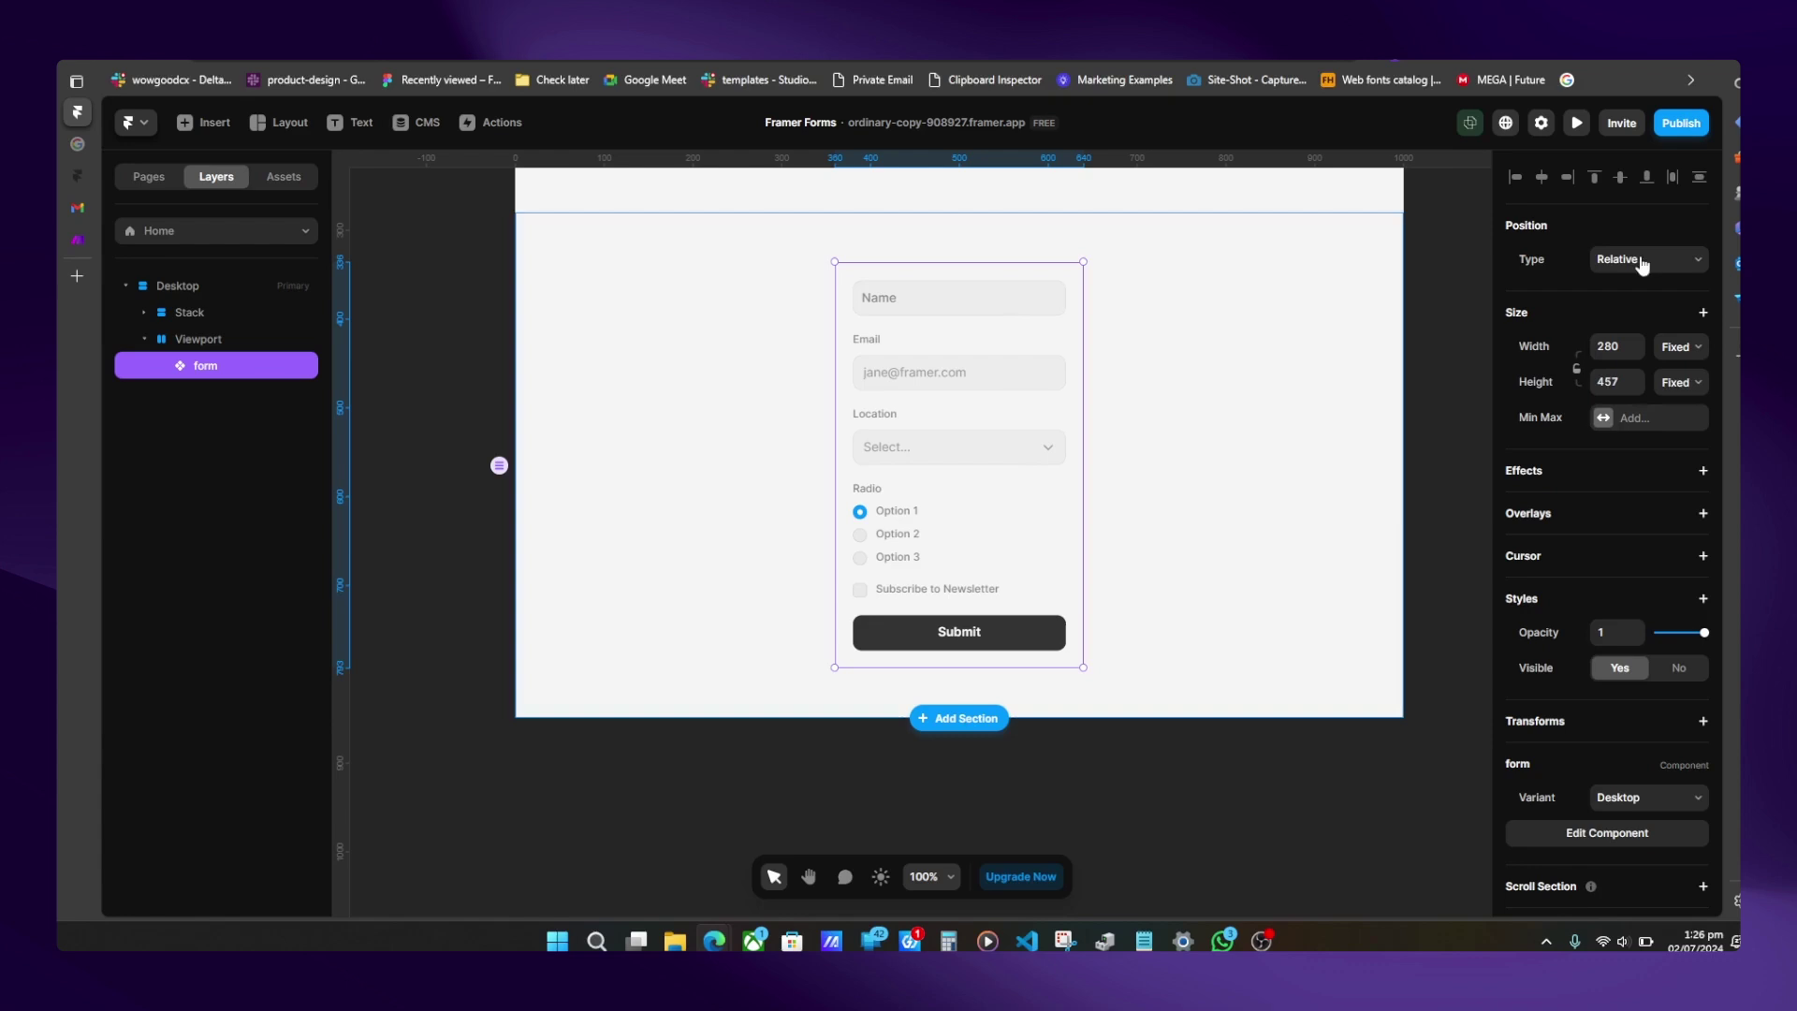
click(1685, 128)
click(1558, 283)
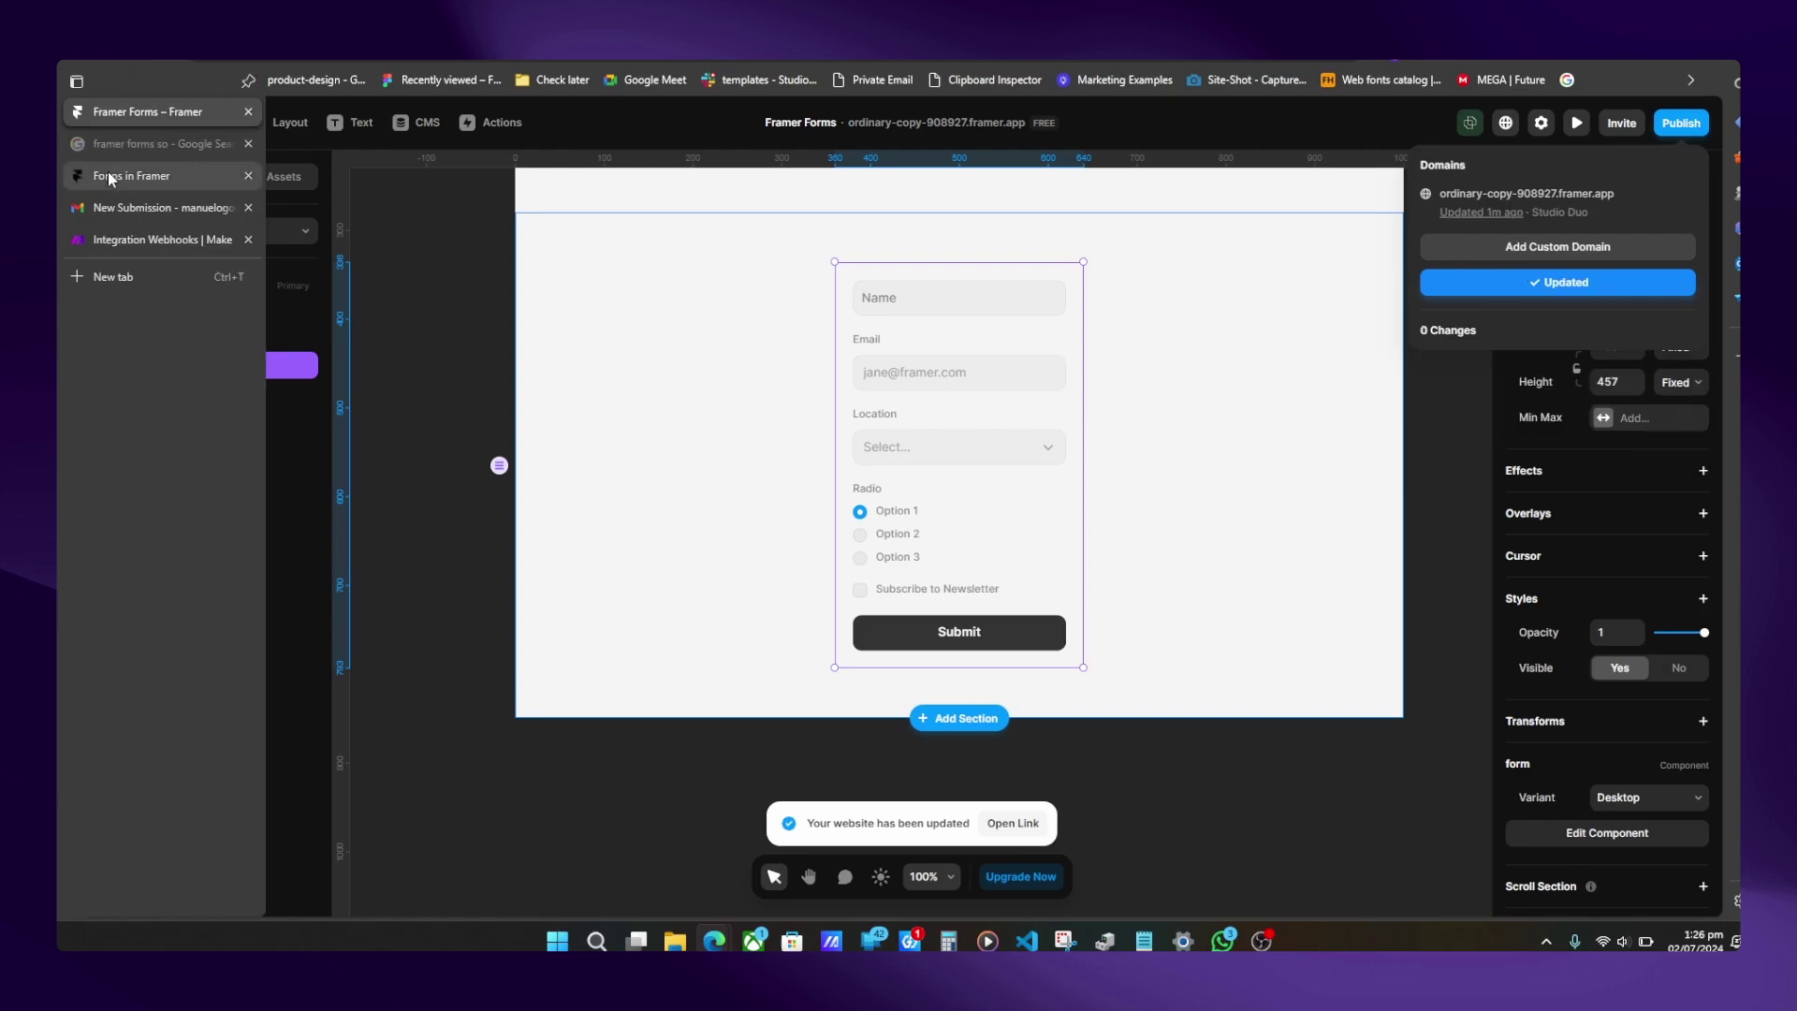
click(1484, 192)
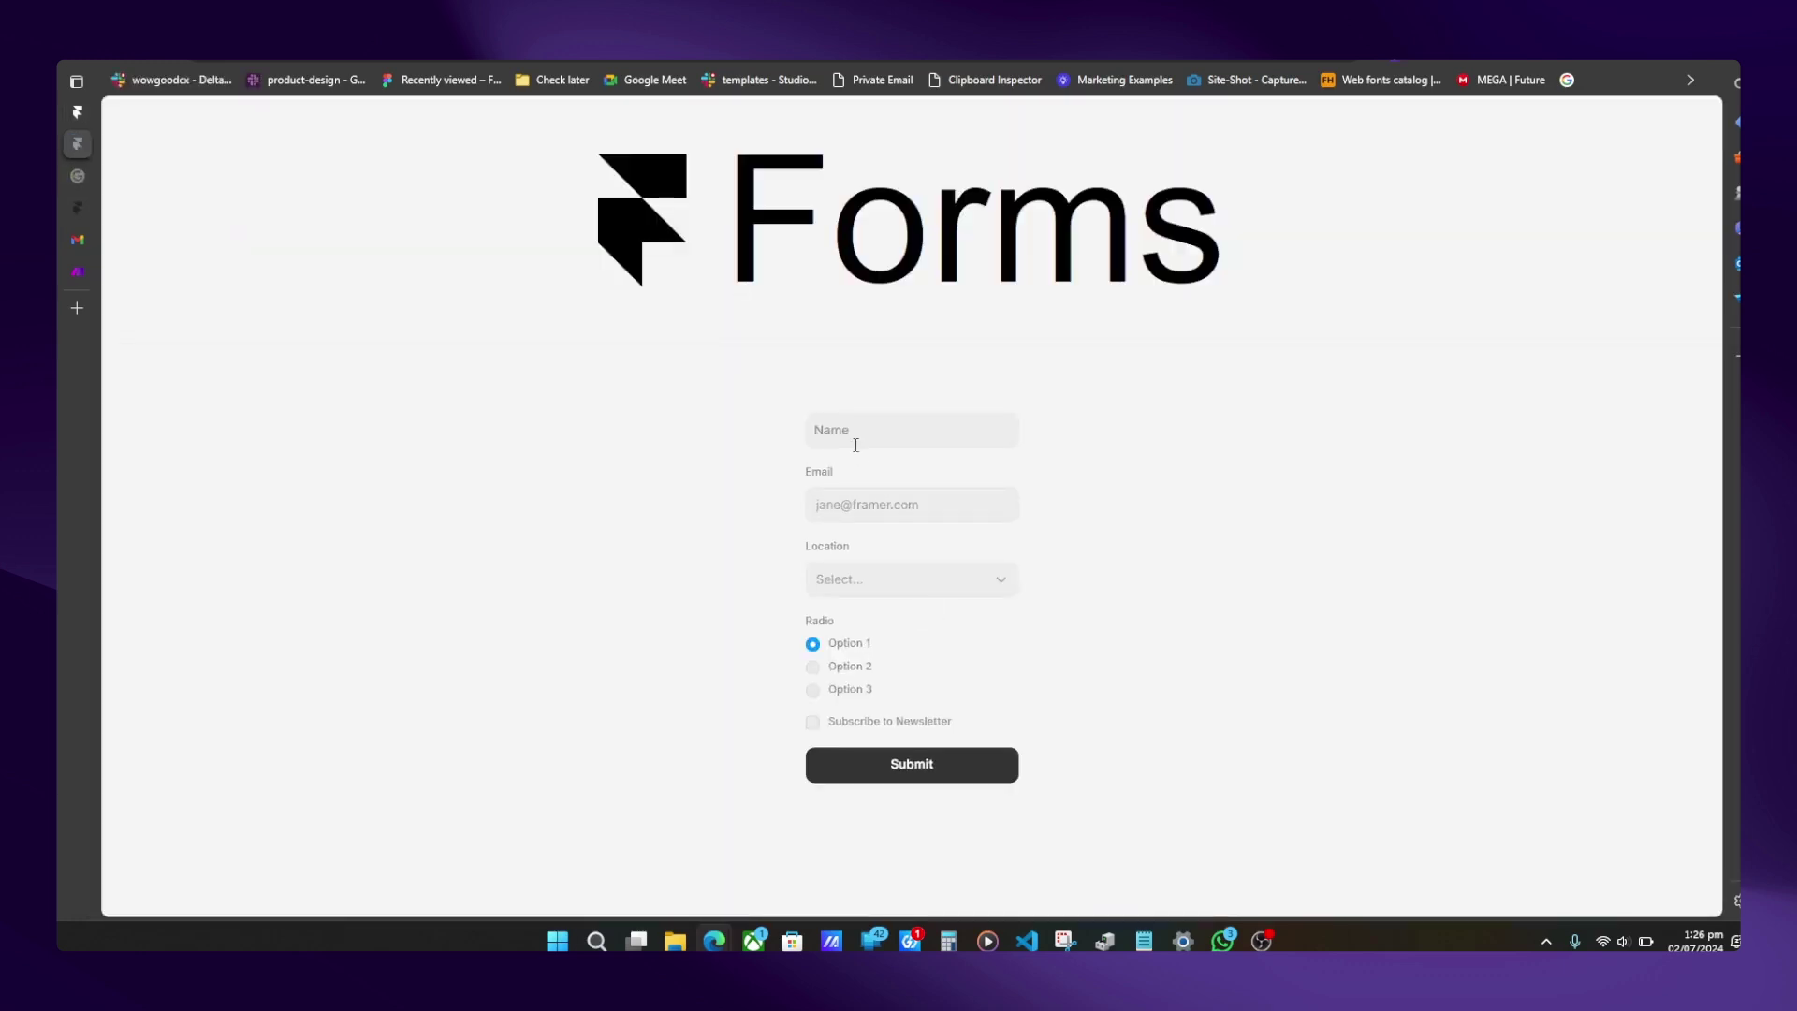
- Autofill the live form, tick Subscribe to Newsletter, and submit a test entry
click(855, 445)
click(855, 501)
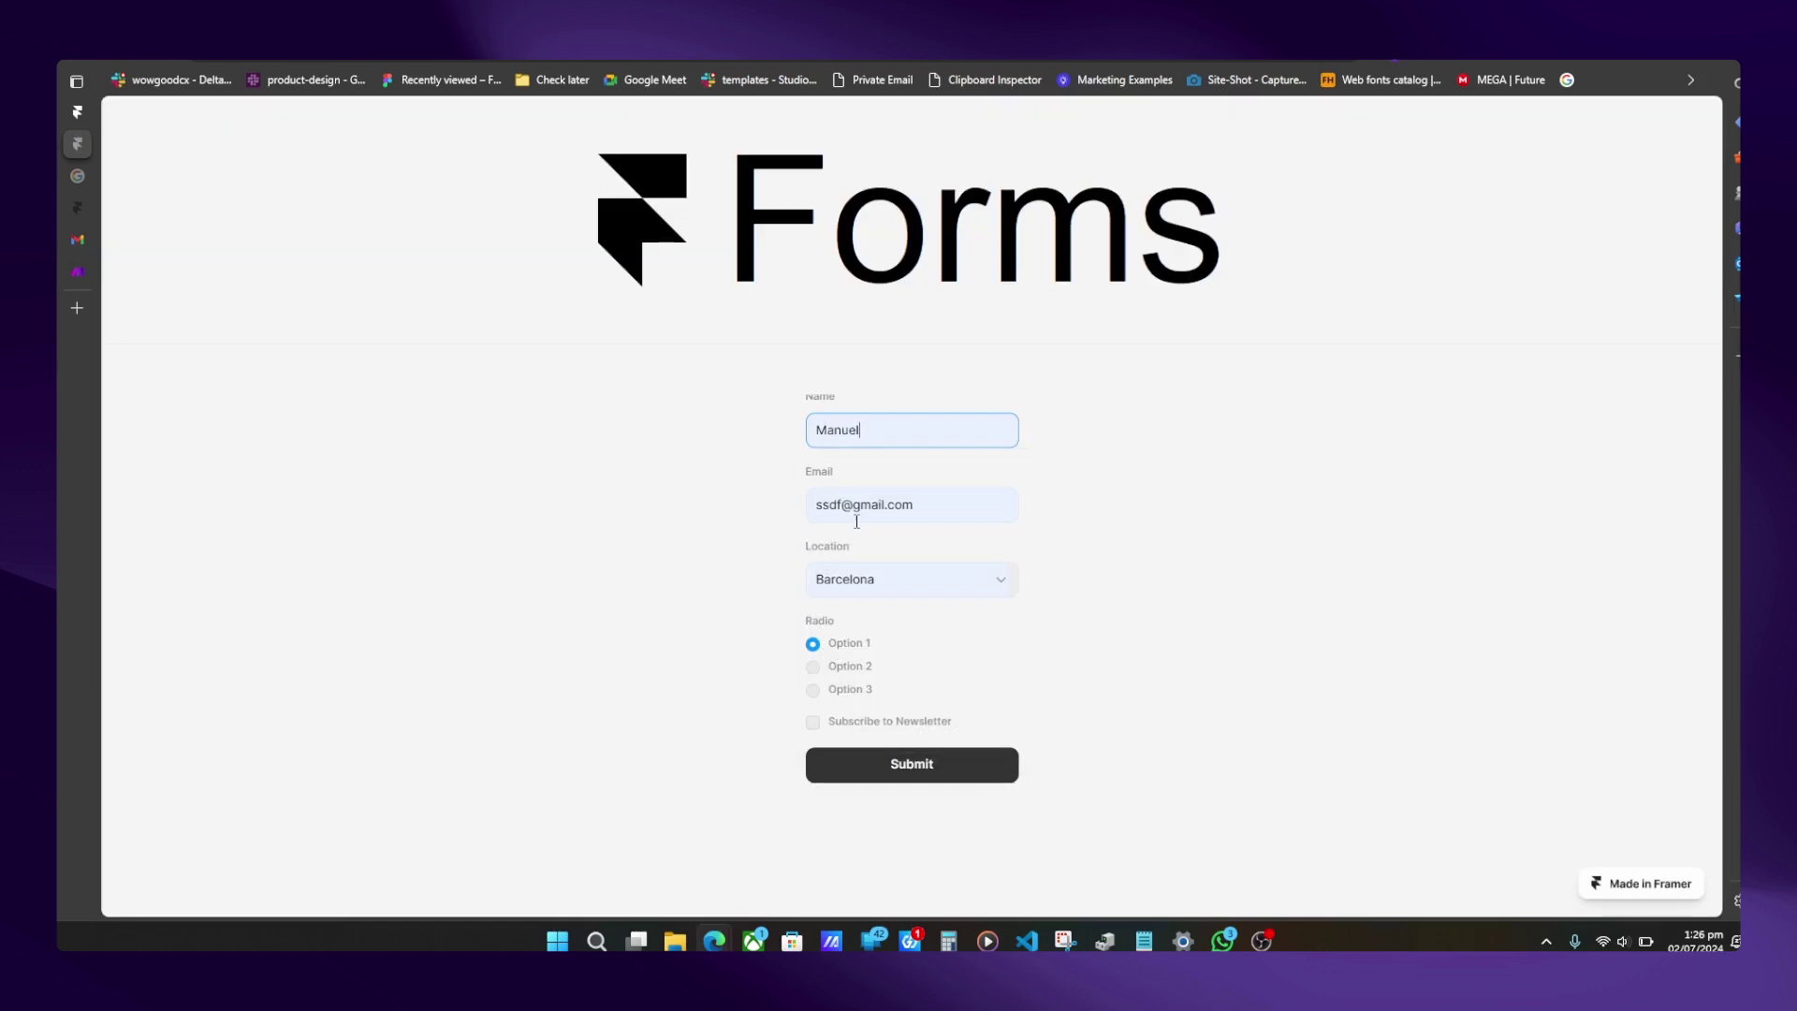
click(812, 721)
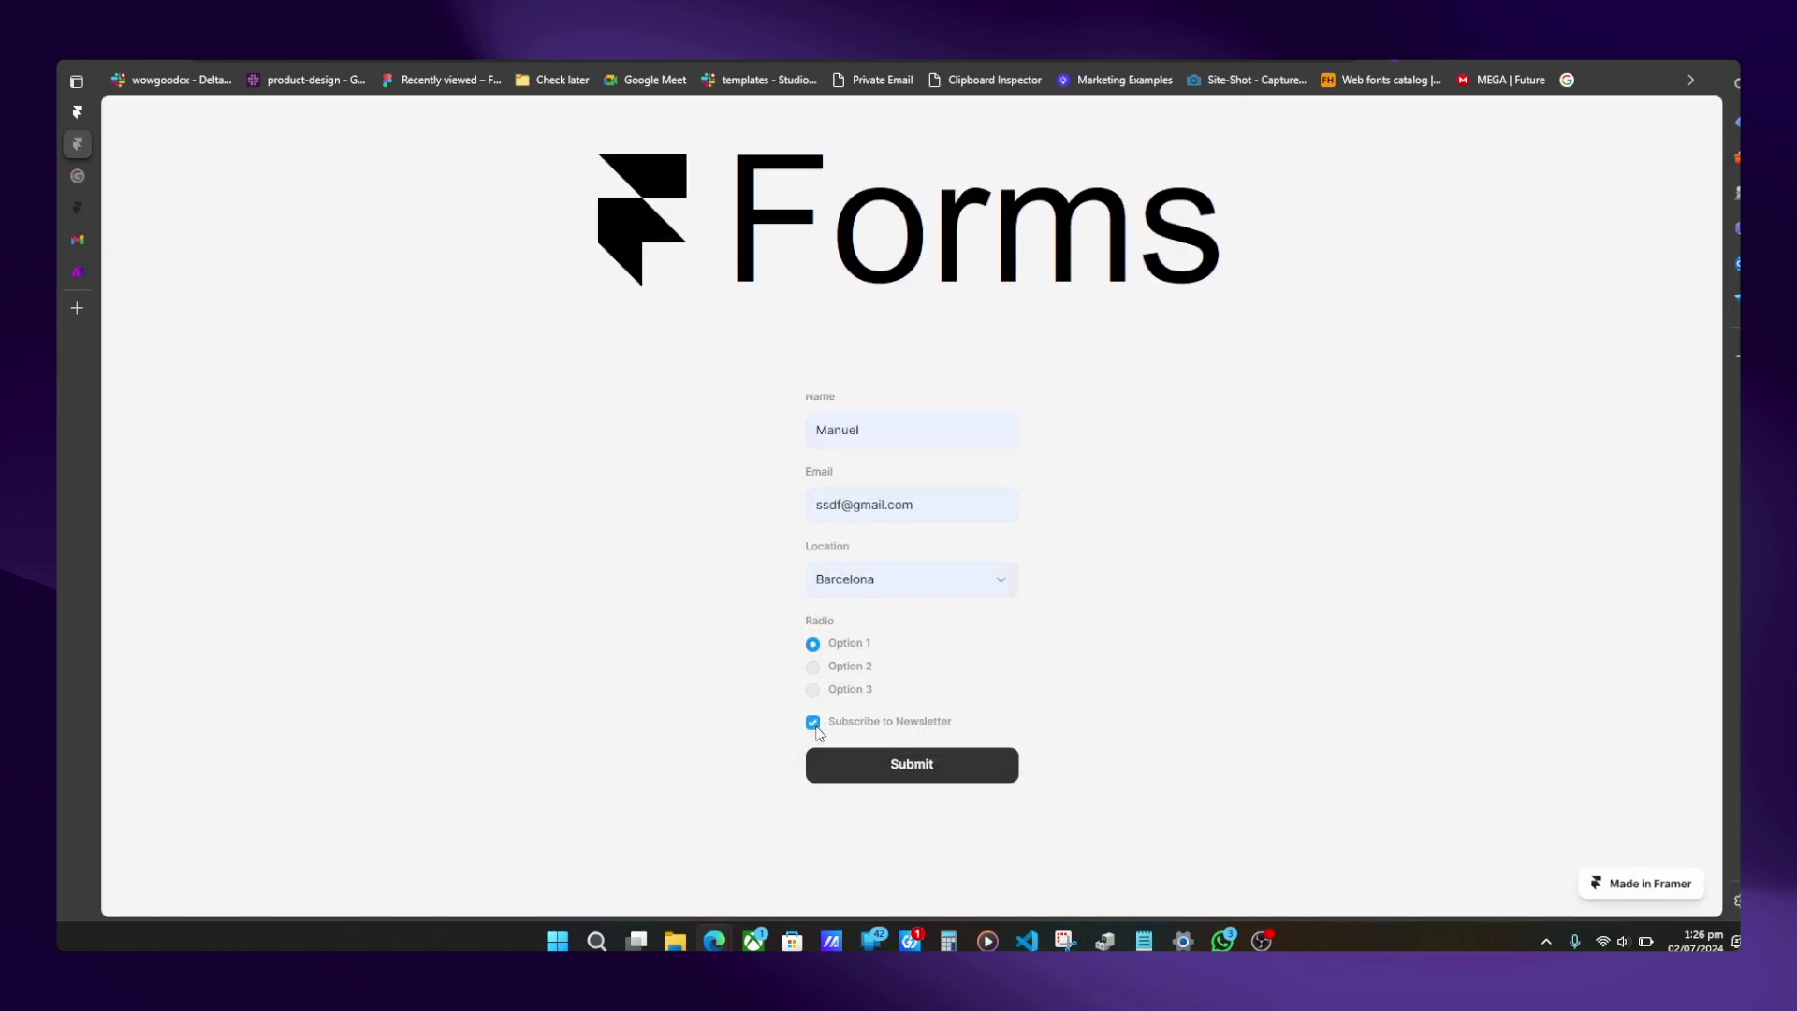
click(880, 770)
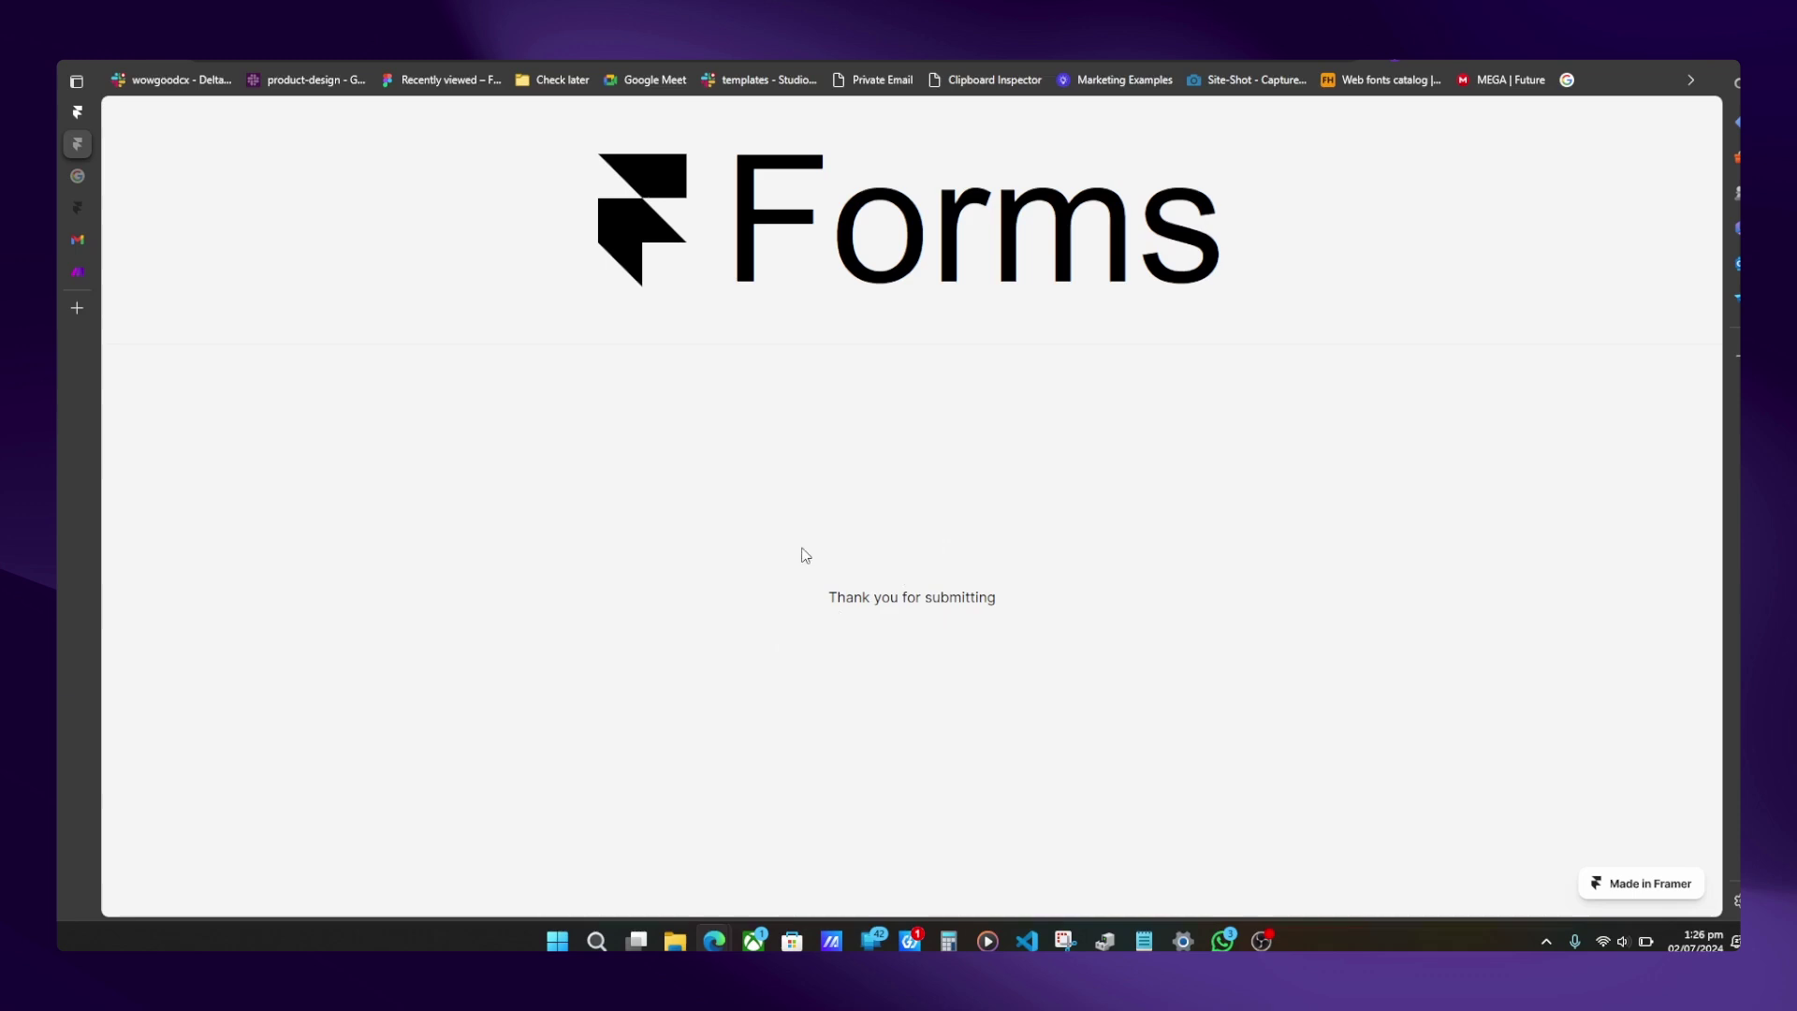
- Open the new submission email in Gmail and review the submitted values
mouse_move(58, 182)
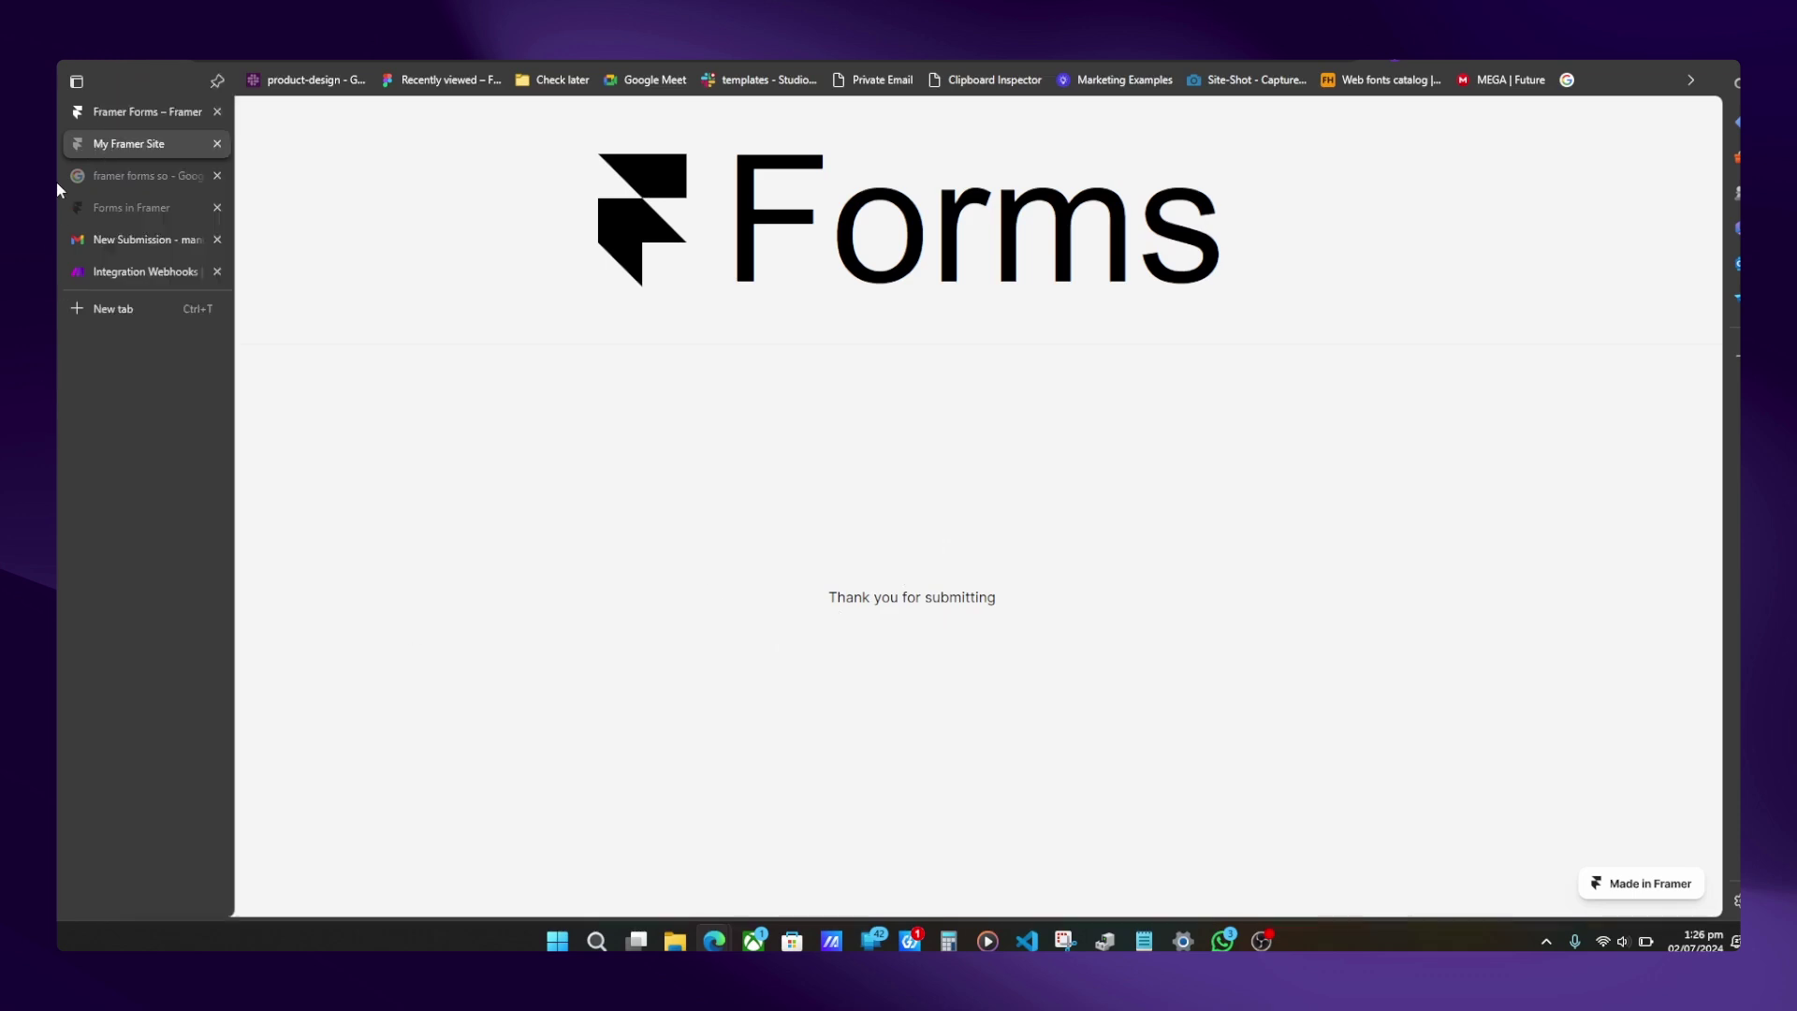
click(101, 108)
click(140, 236)
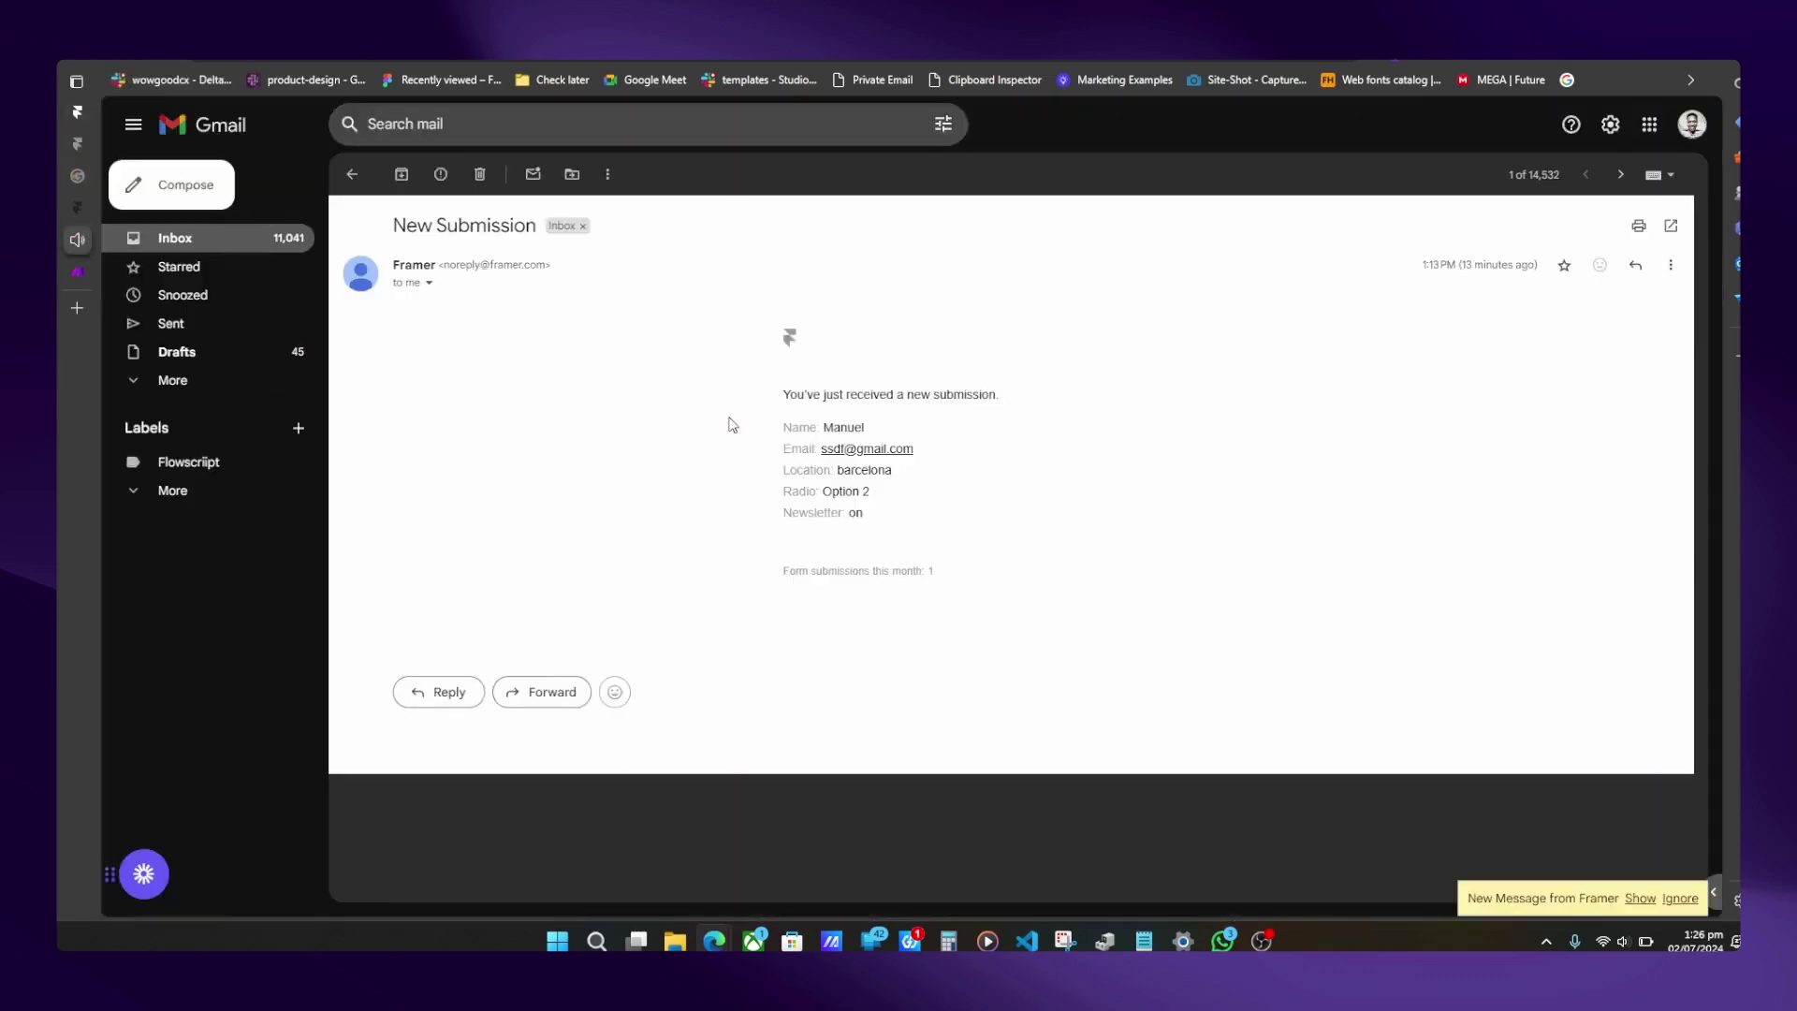
click(1639, 898)
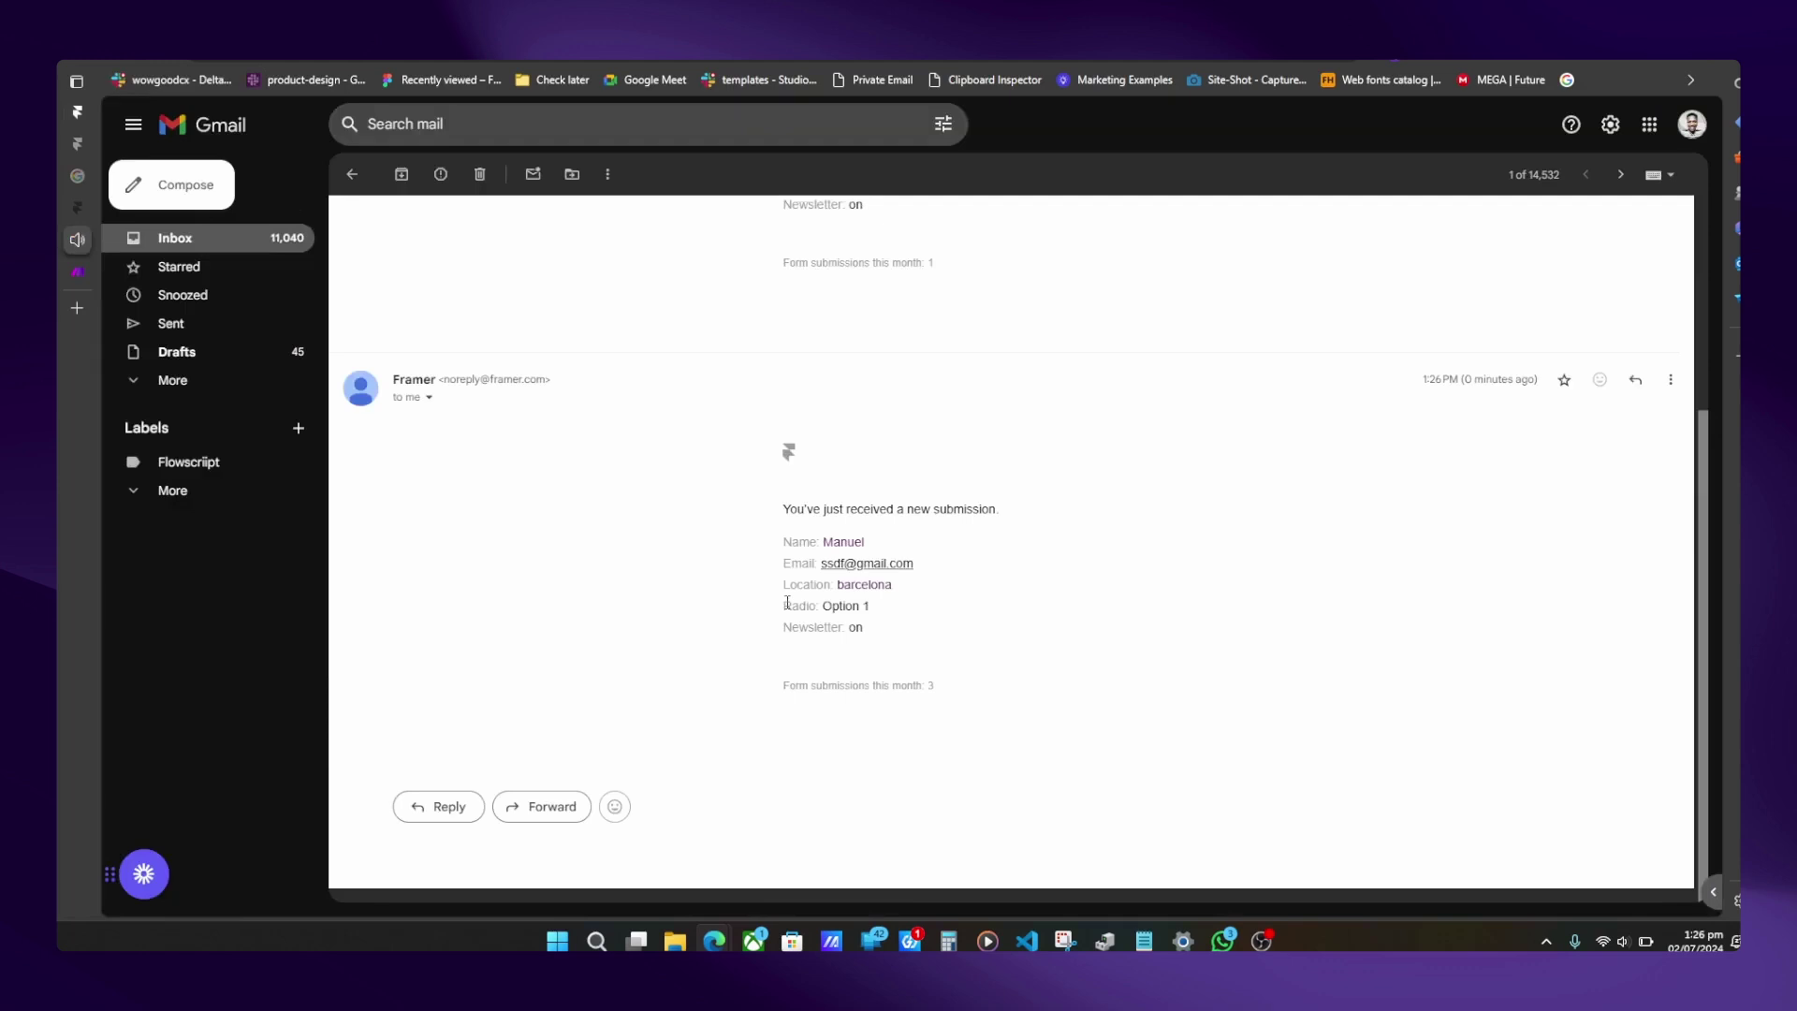
drag(758, 533, 919, 662)
- Reopen the form component in the Framer editor and select the Form layer
click(93, 124)
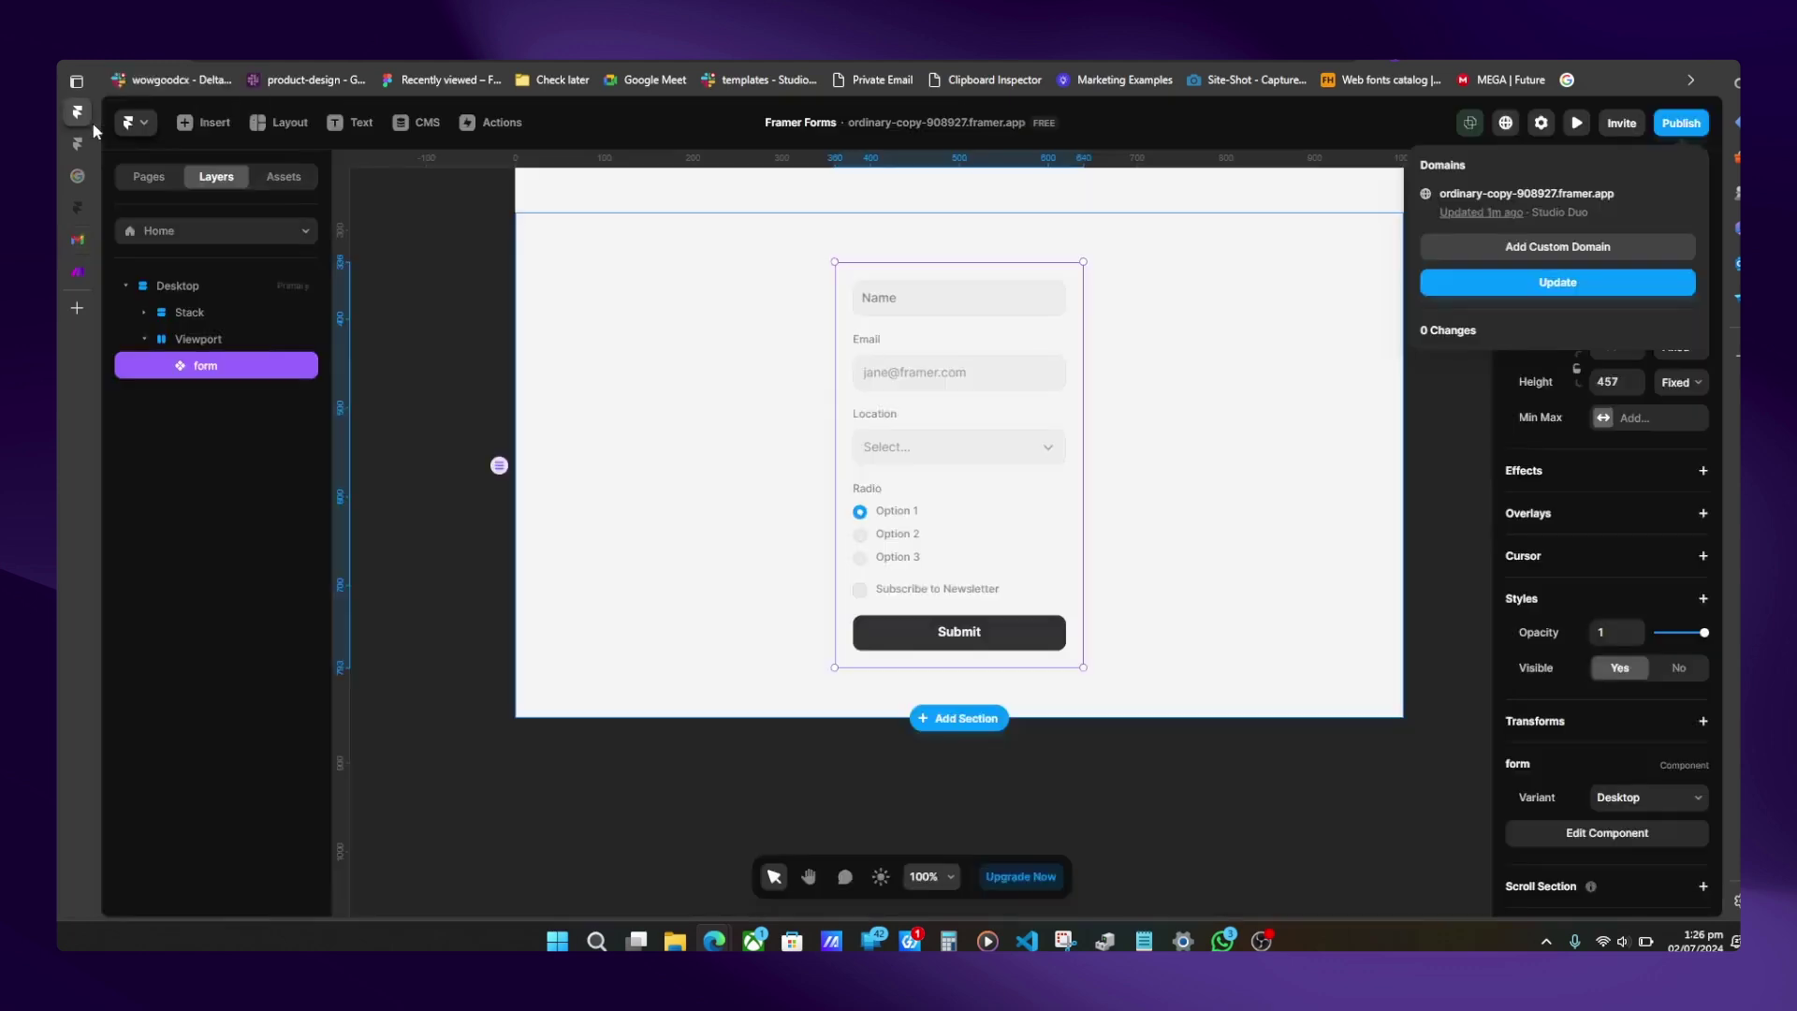
double_click(877, 405)
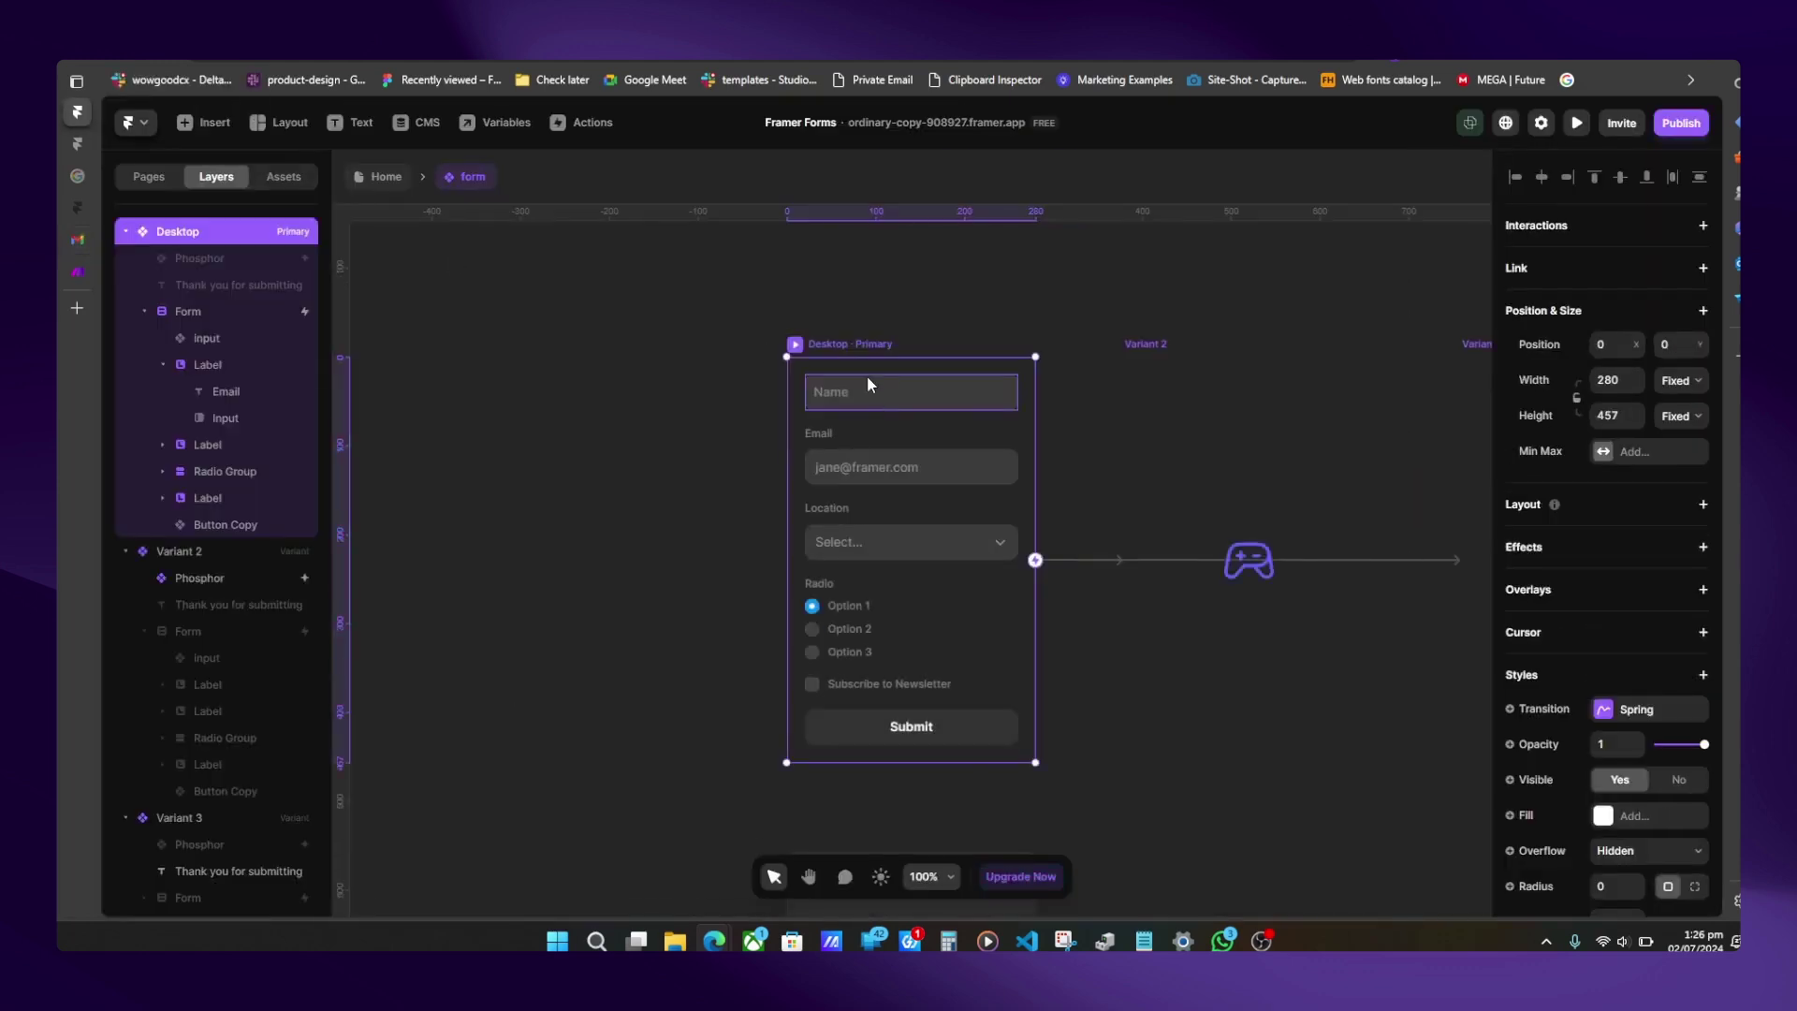
click(208, 321)
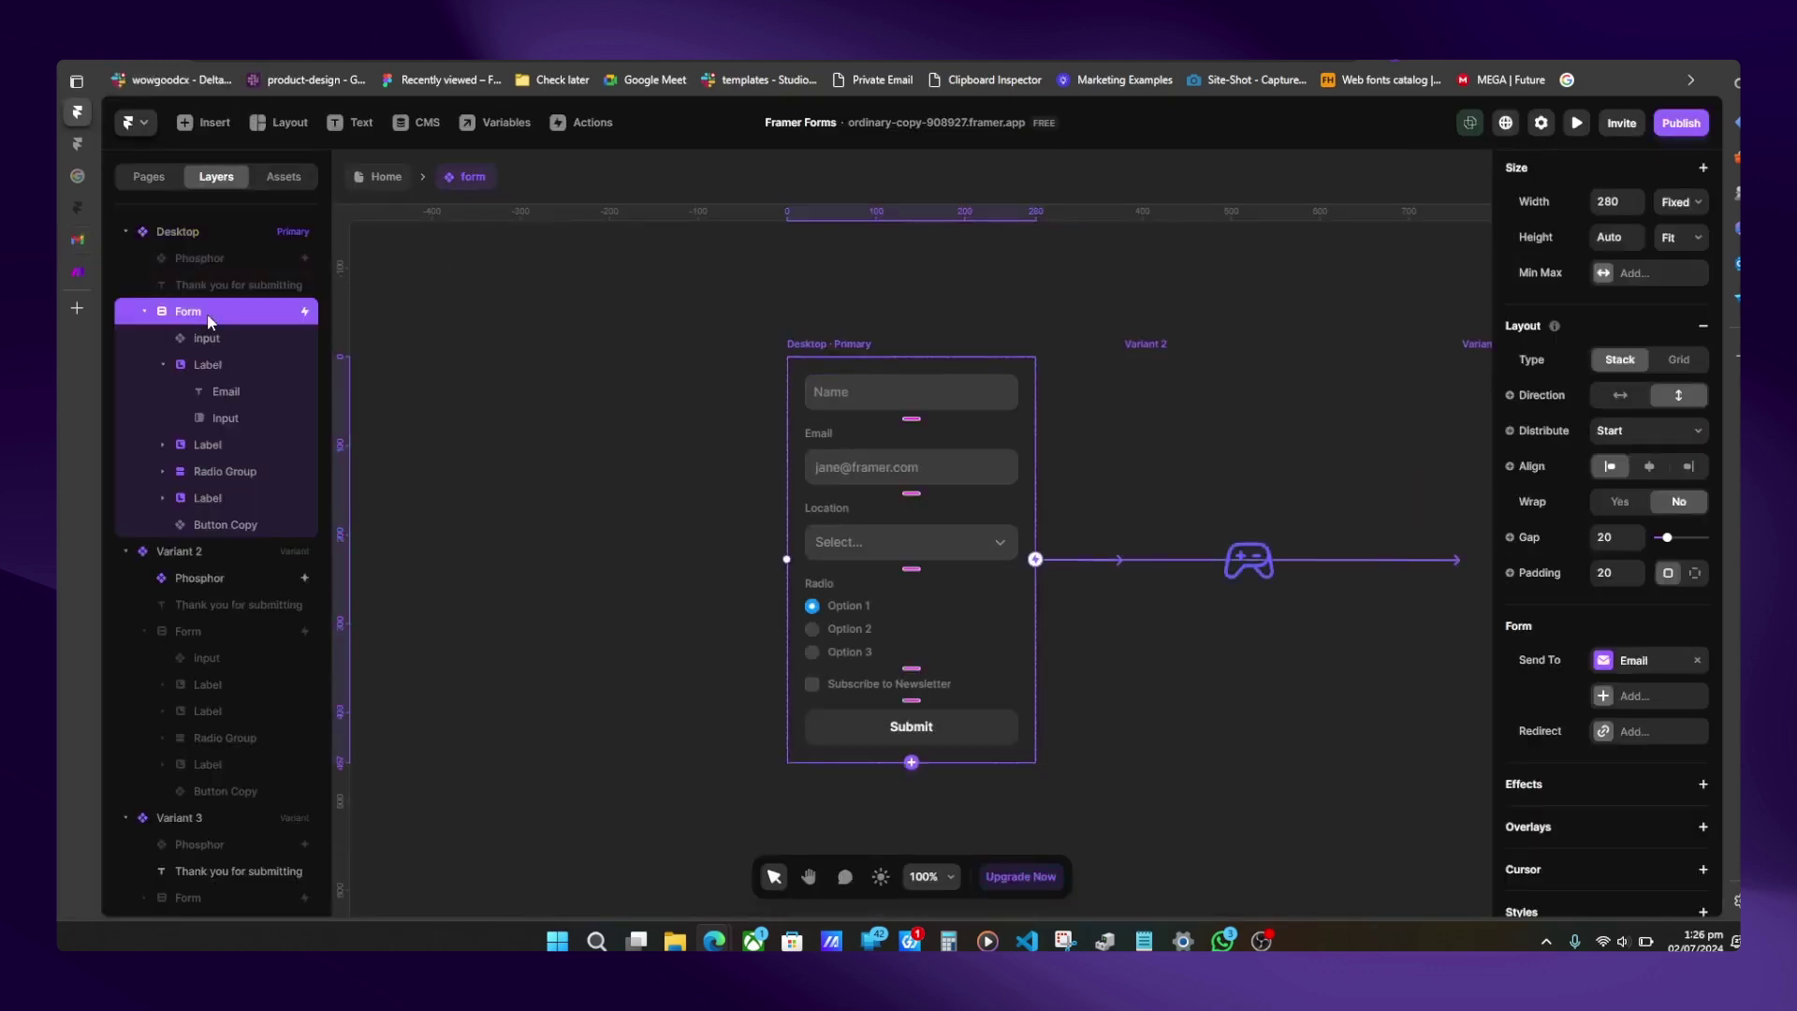
- Copy the webhook address from the Make Webhooks module, then return to Framer
click(75, 273)
click(917, 430)
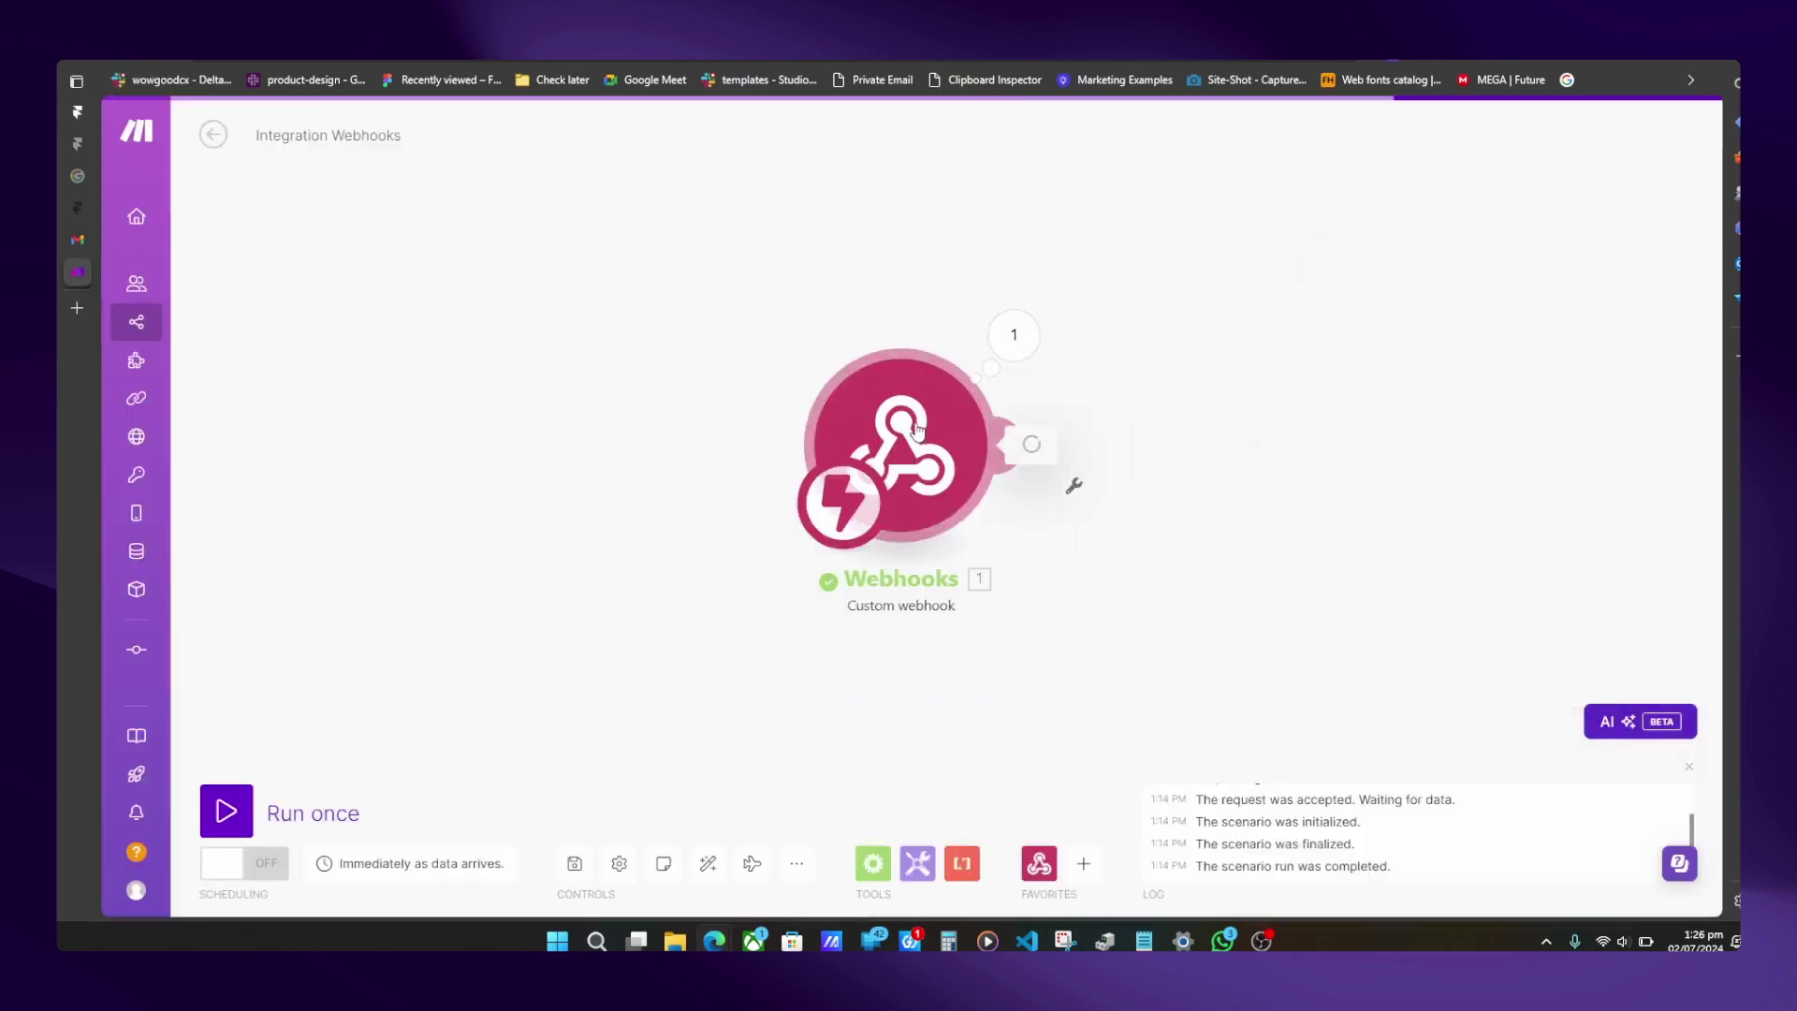
click(1256, 482)
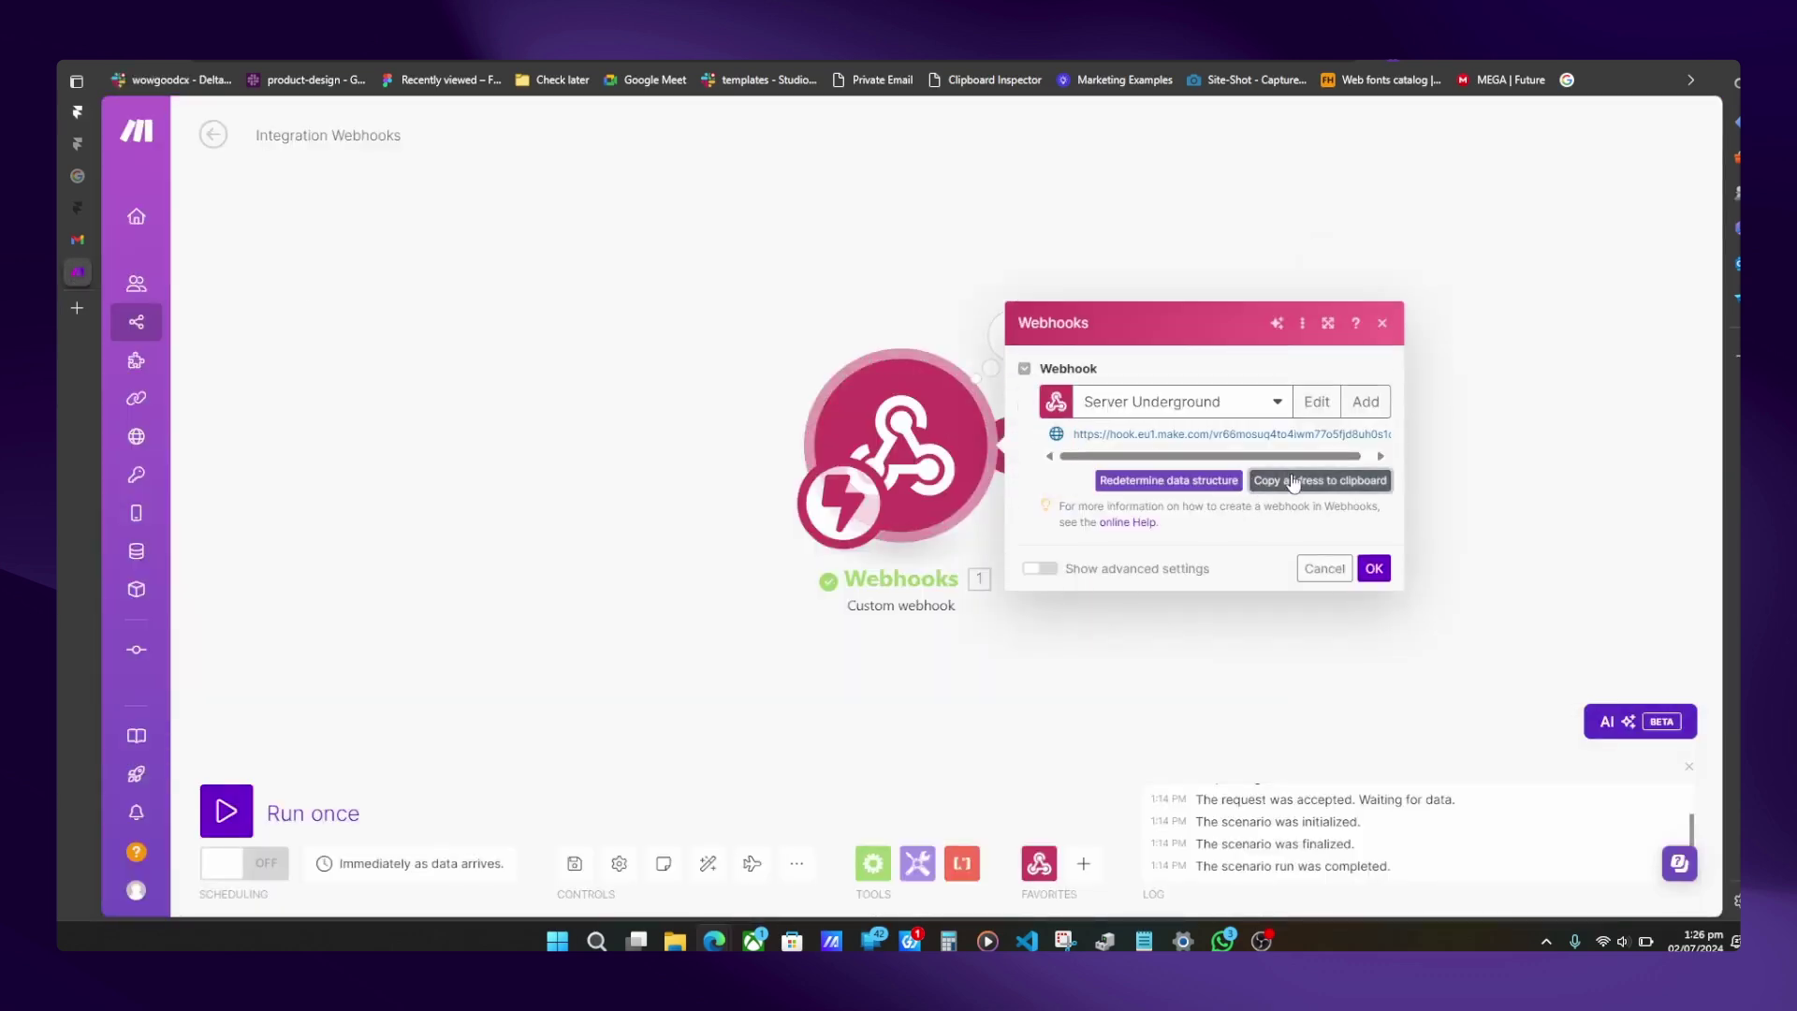
mouse_move(81, 143)
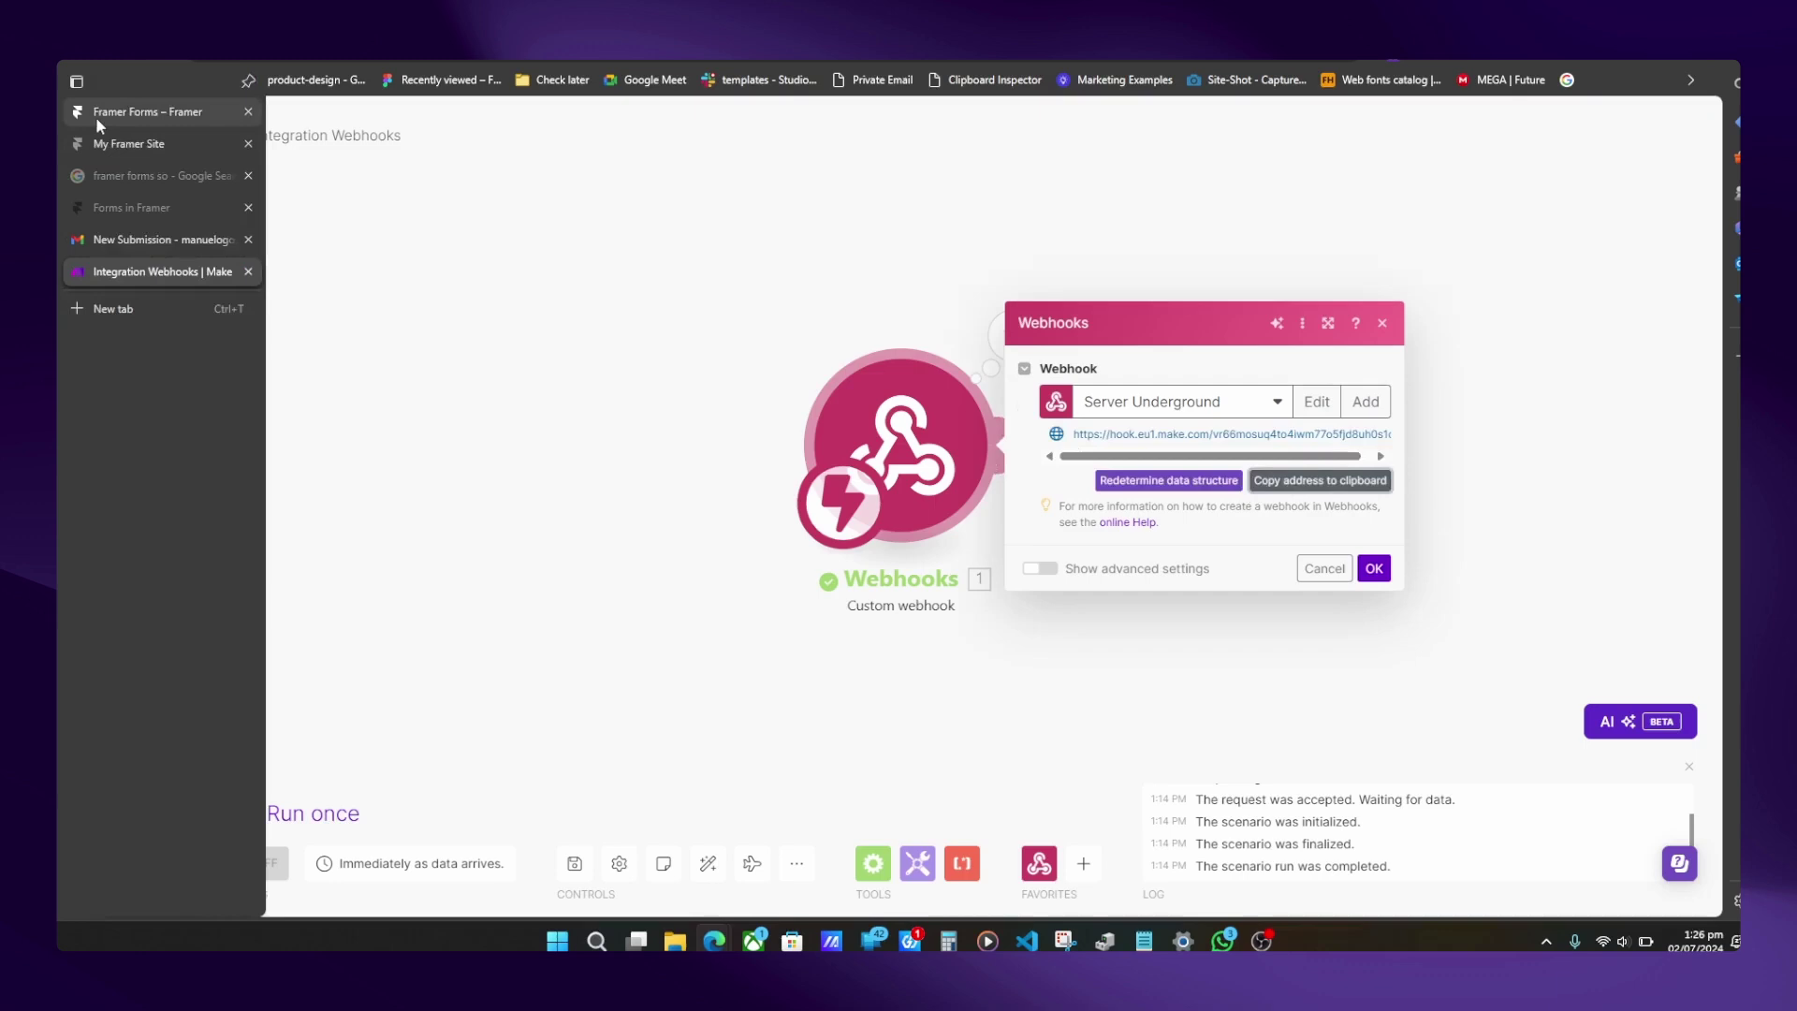
click(97, 114)
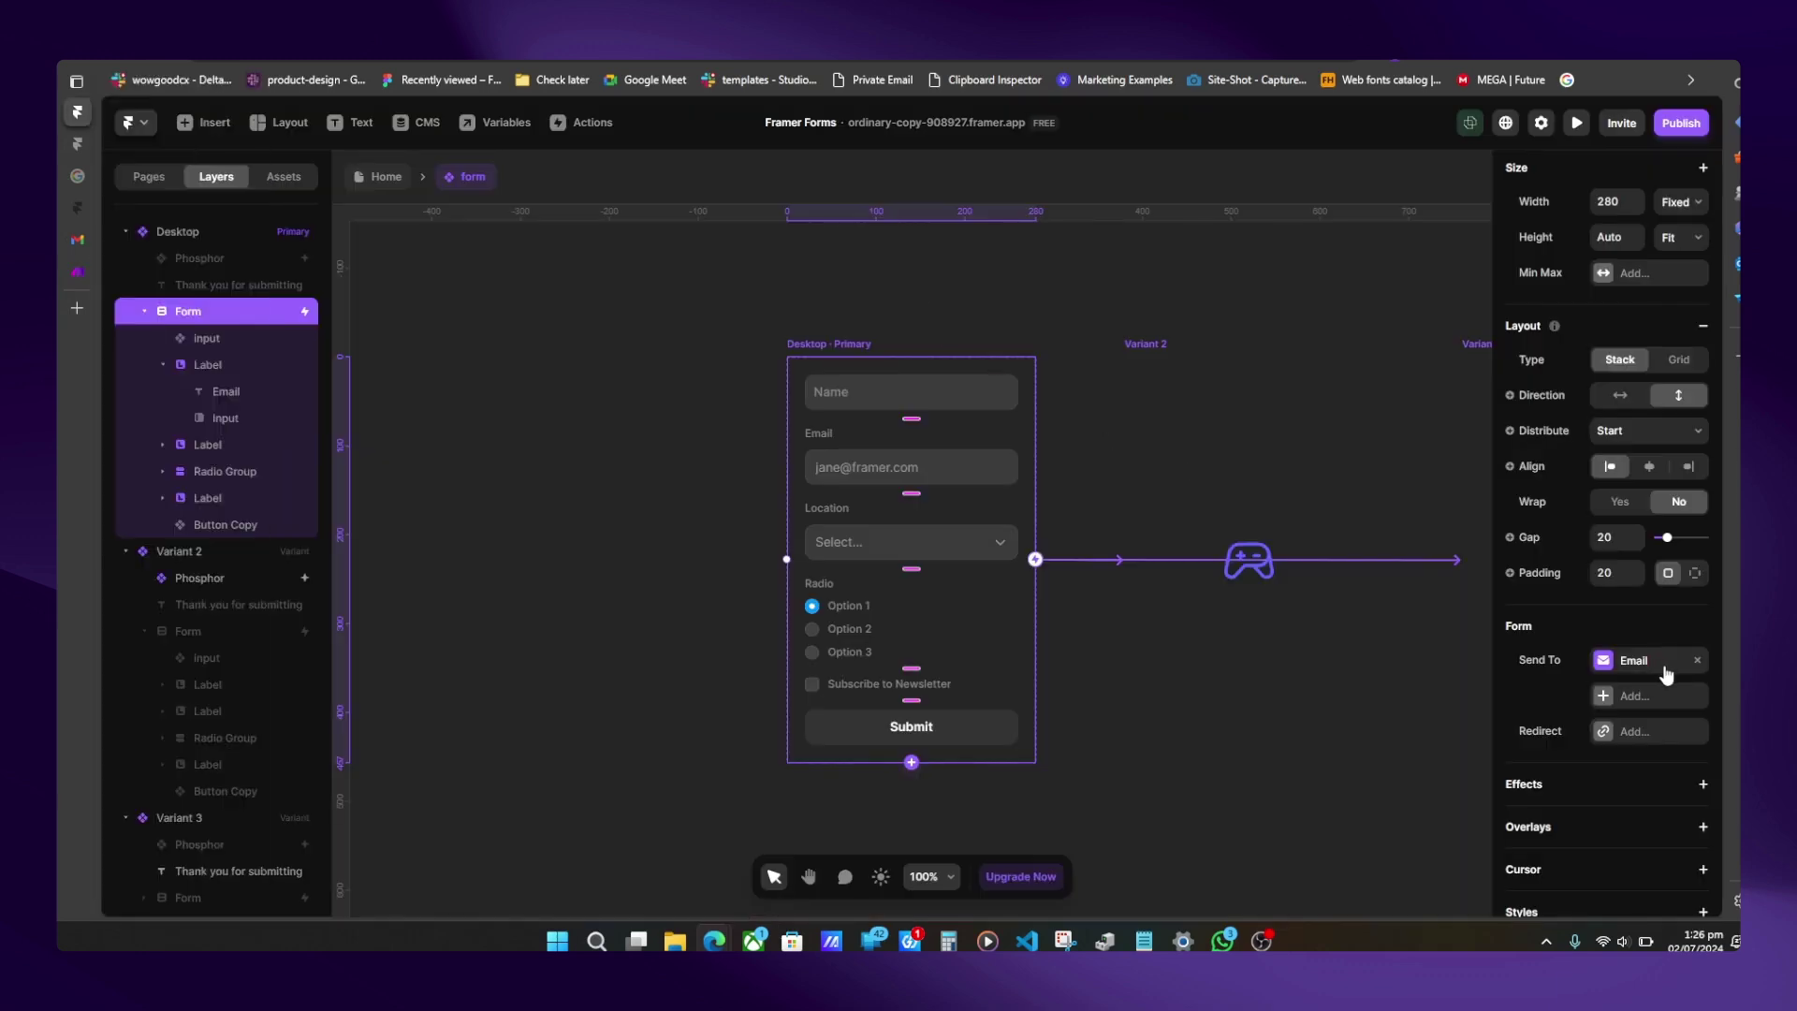
- Replace the Email destination with a Webhook using the pasted Make address
click(1697, 660)
click(1634, 662)
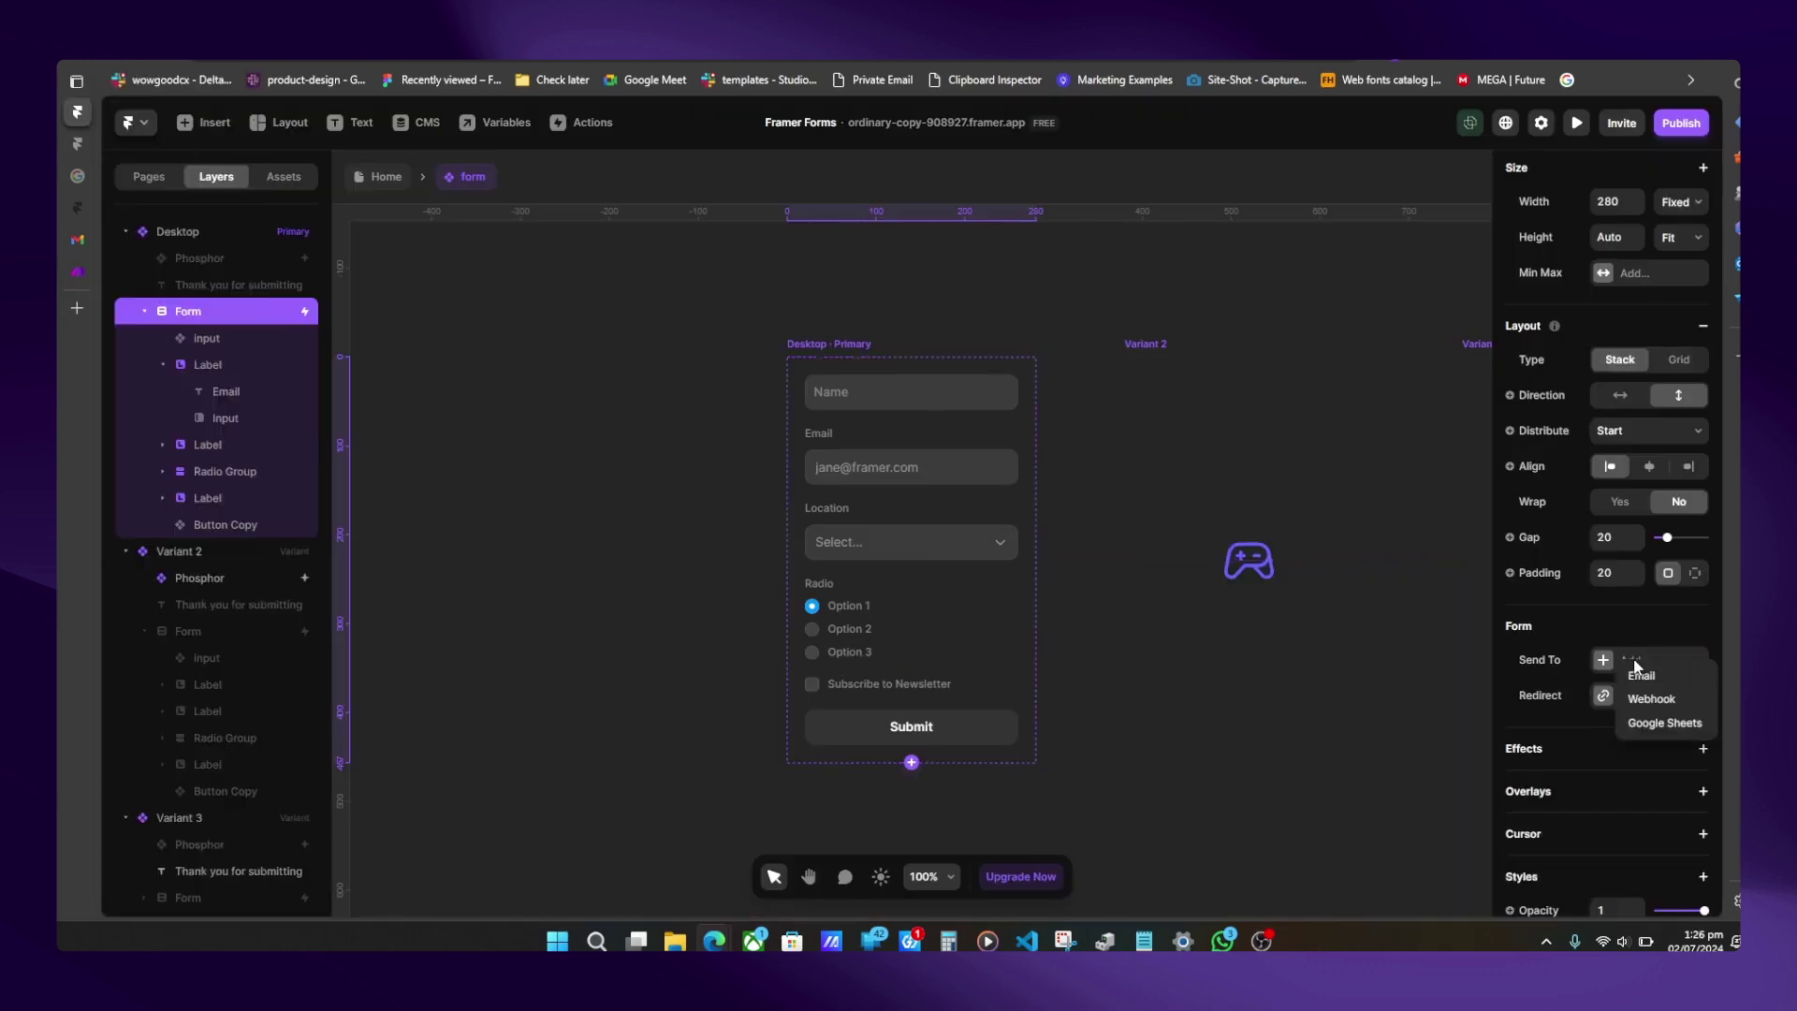
click(1652, 699)
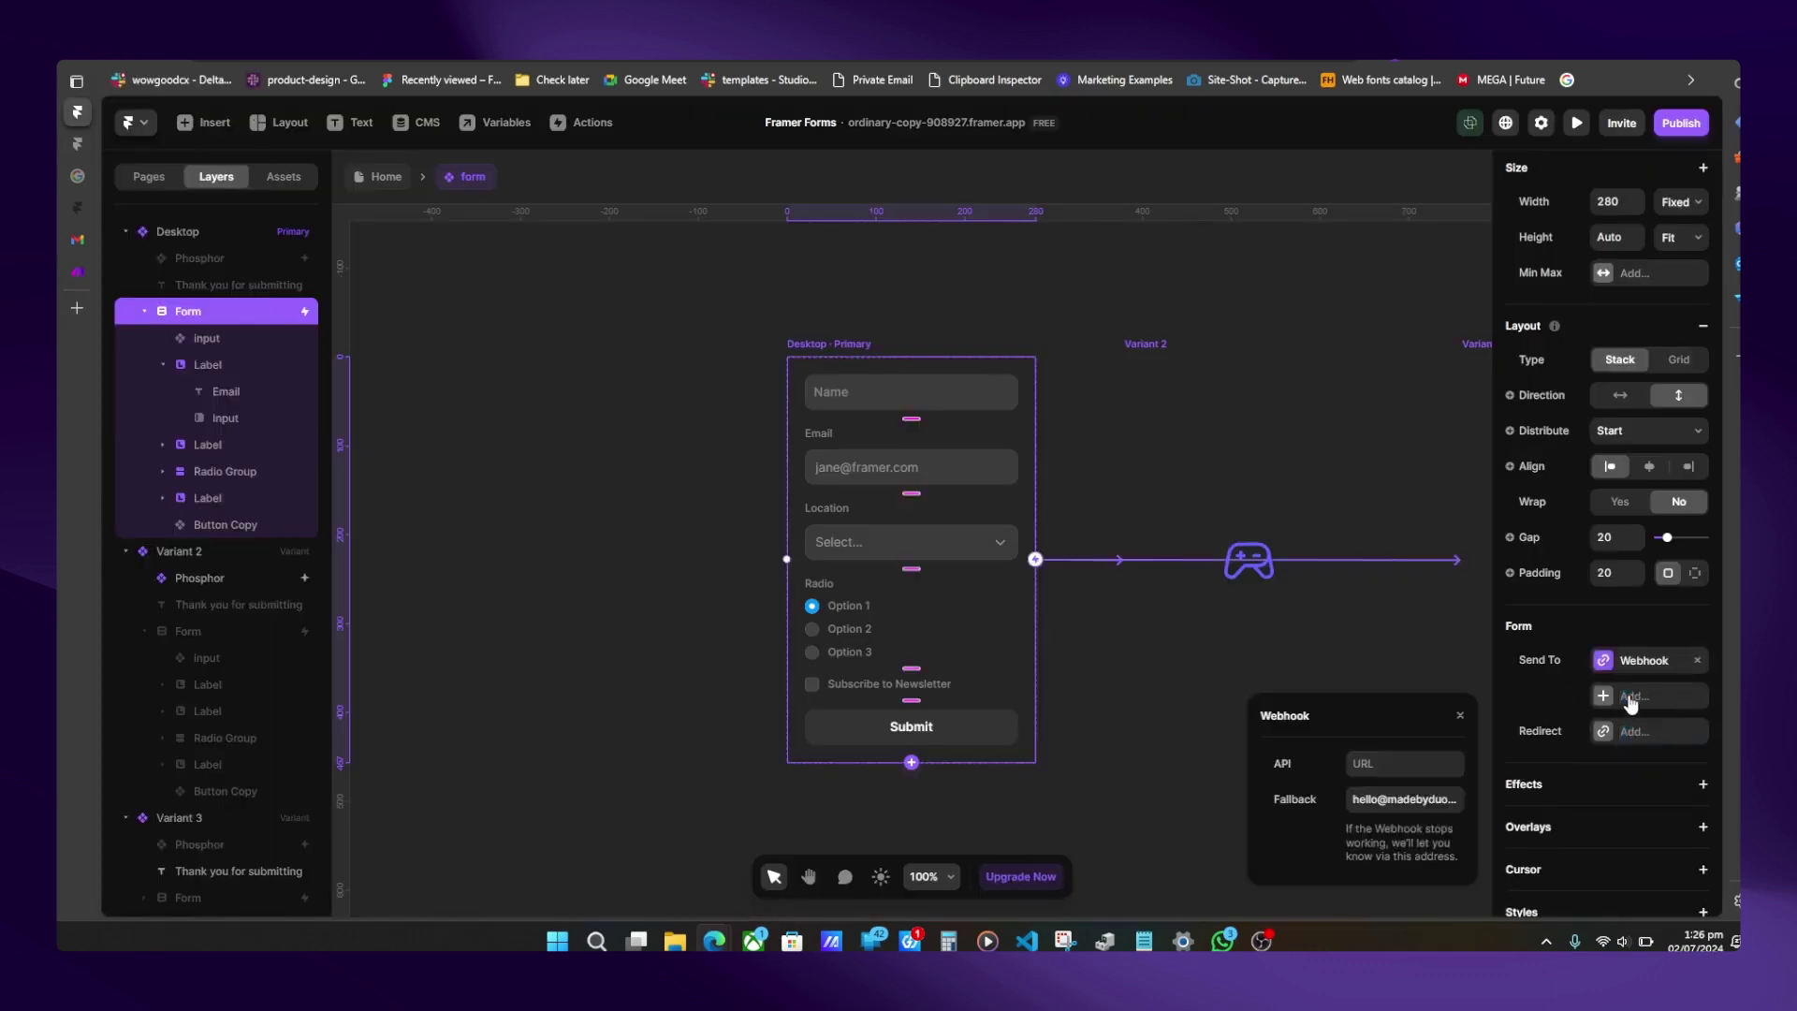
click(1368, 766)
key(ctrl+v)
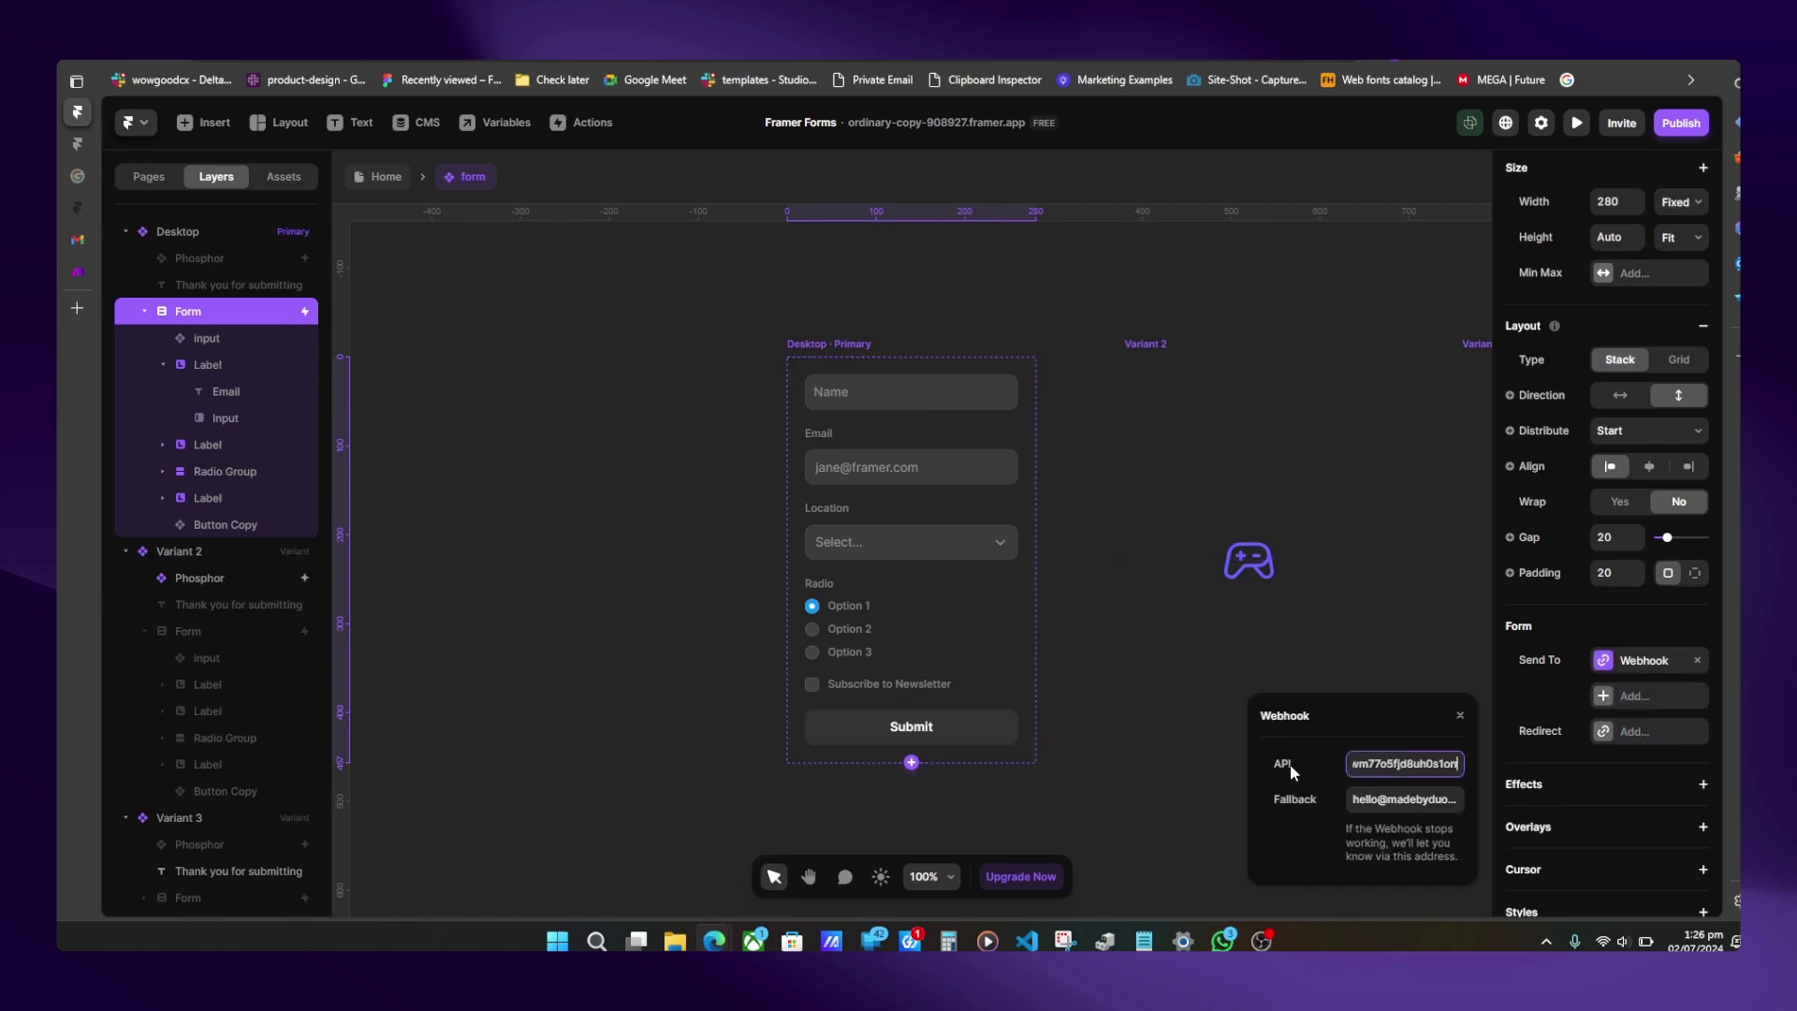
click(1303, 661)
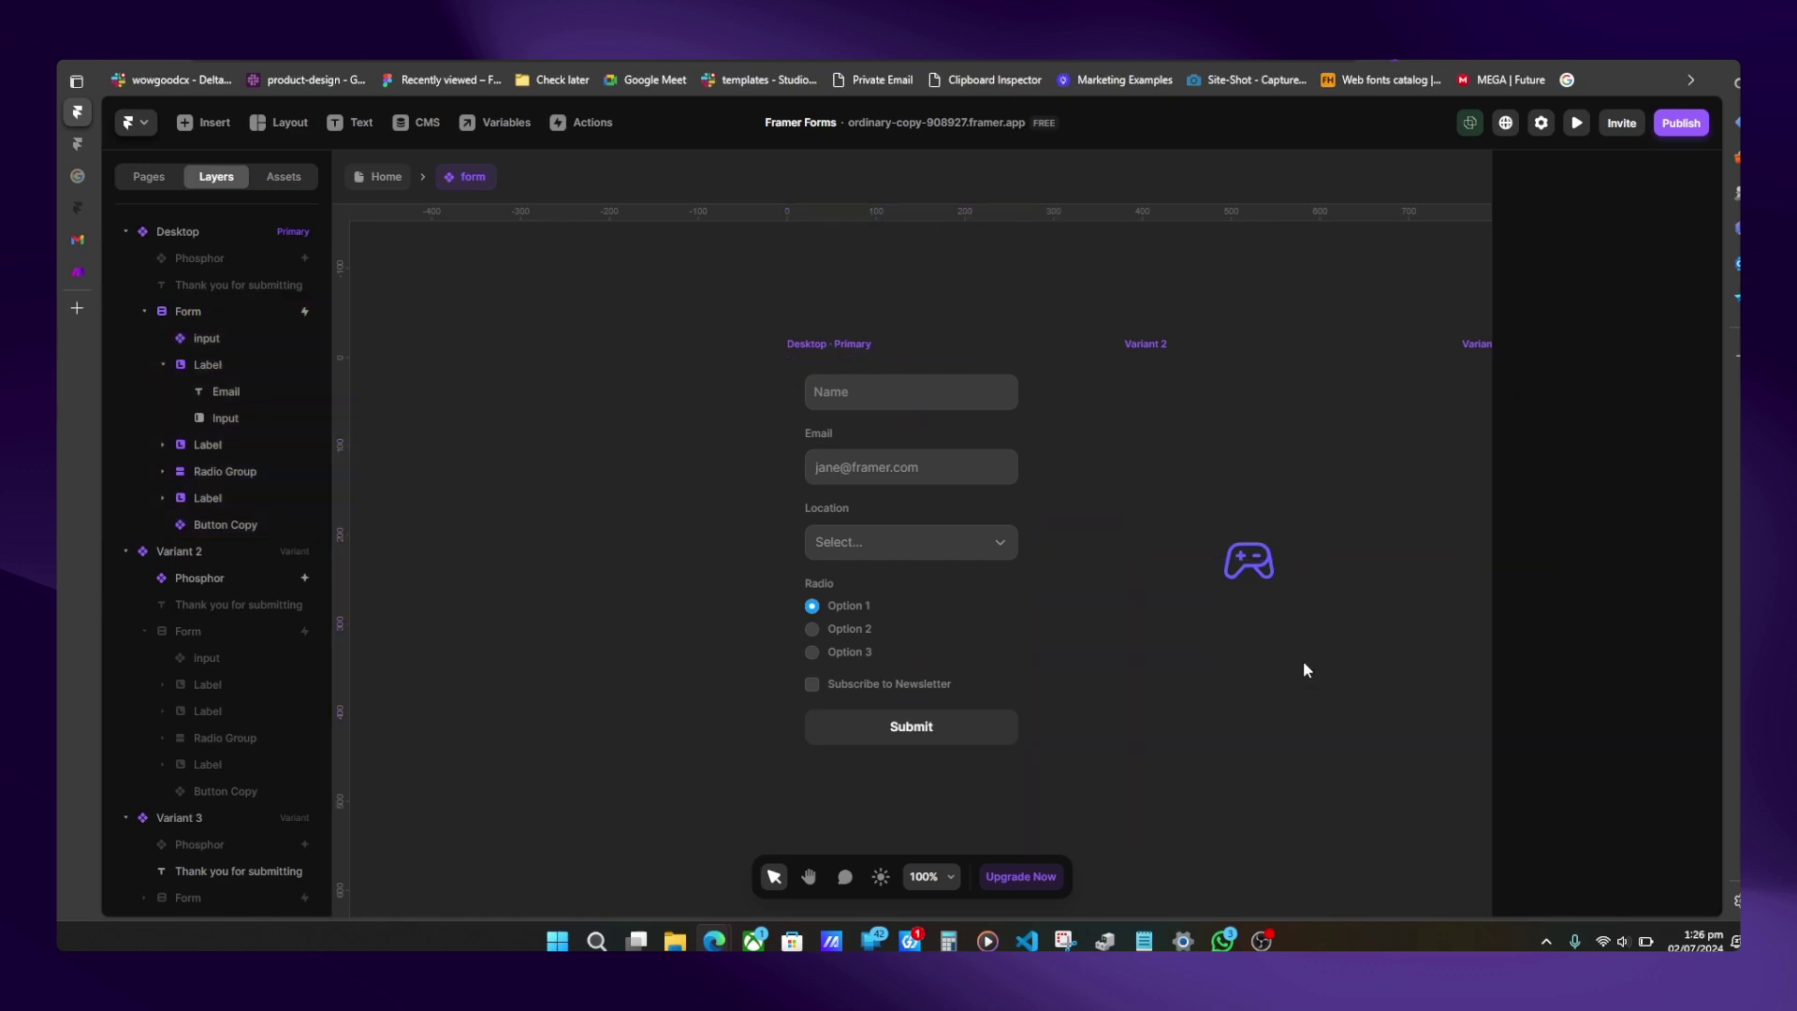
- Republish the site and switch to the live form tab
click(1680, 122)
click(1557, 282)
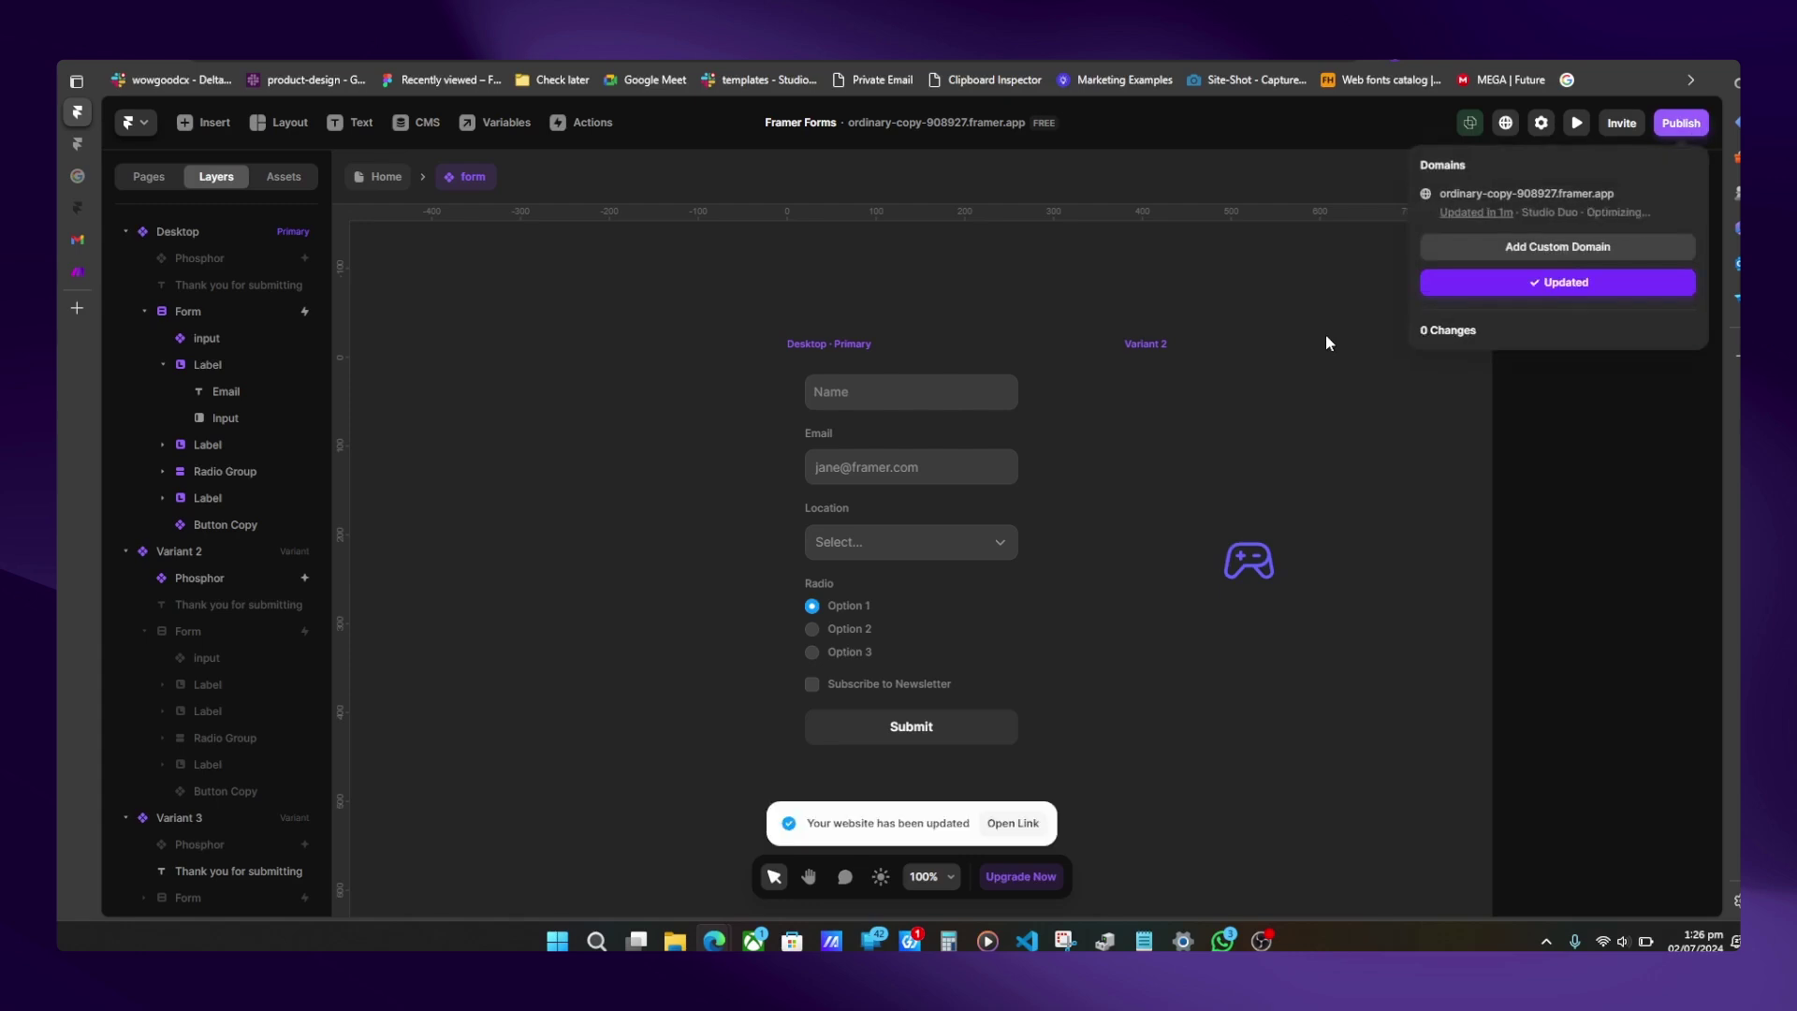
click(80, 142)
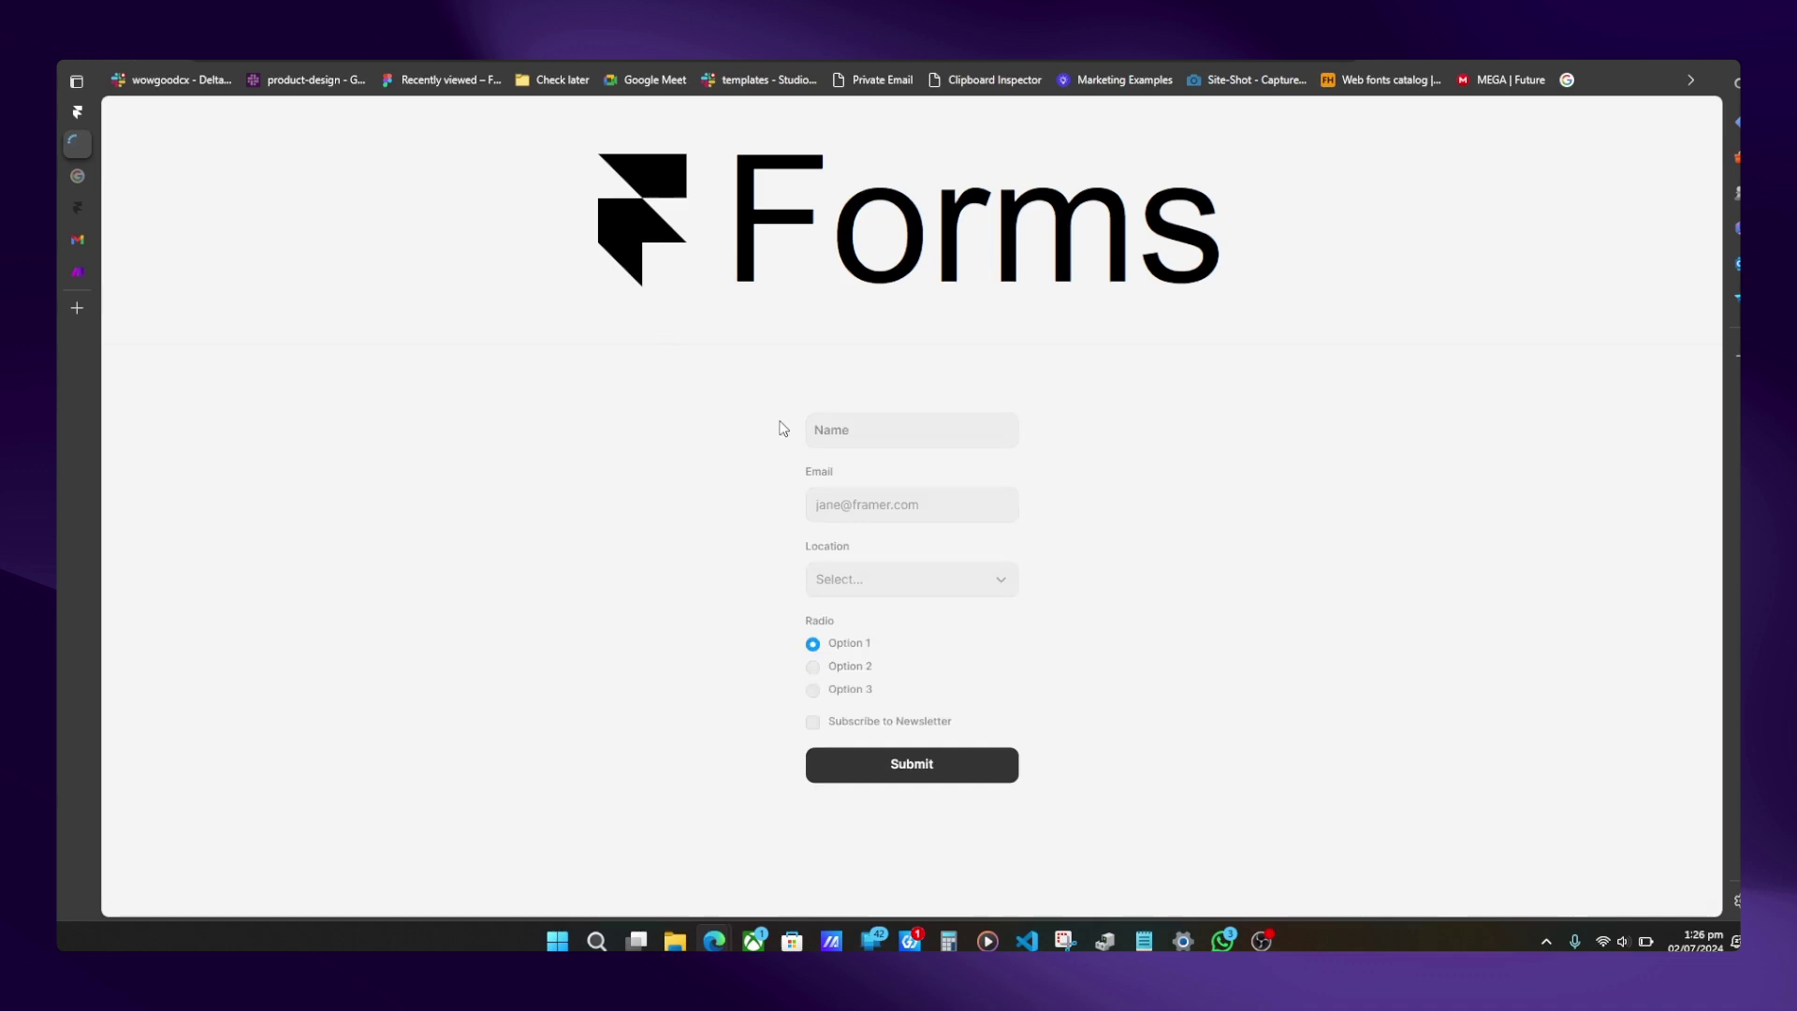
- Autofill the live form with saved details, tick Subscribe to Newsletter, and submit it
click(833, 434)
click(838, 421)
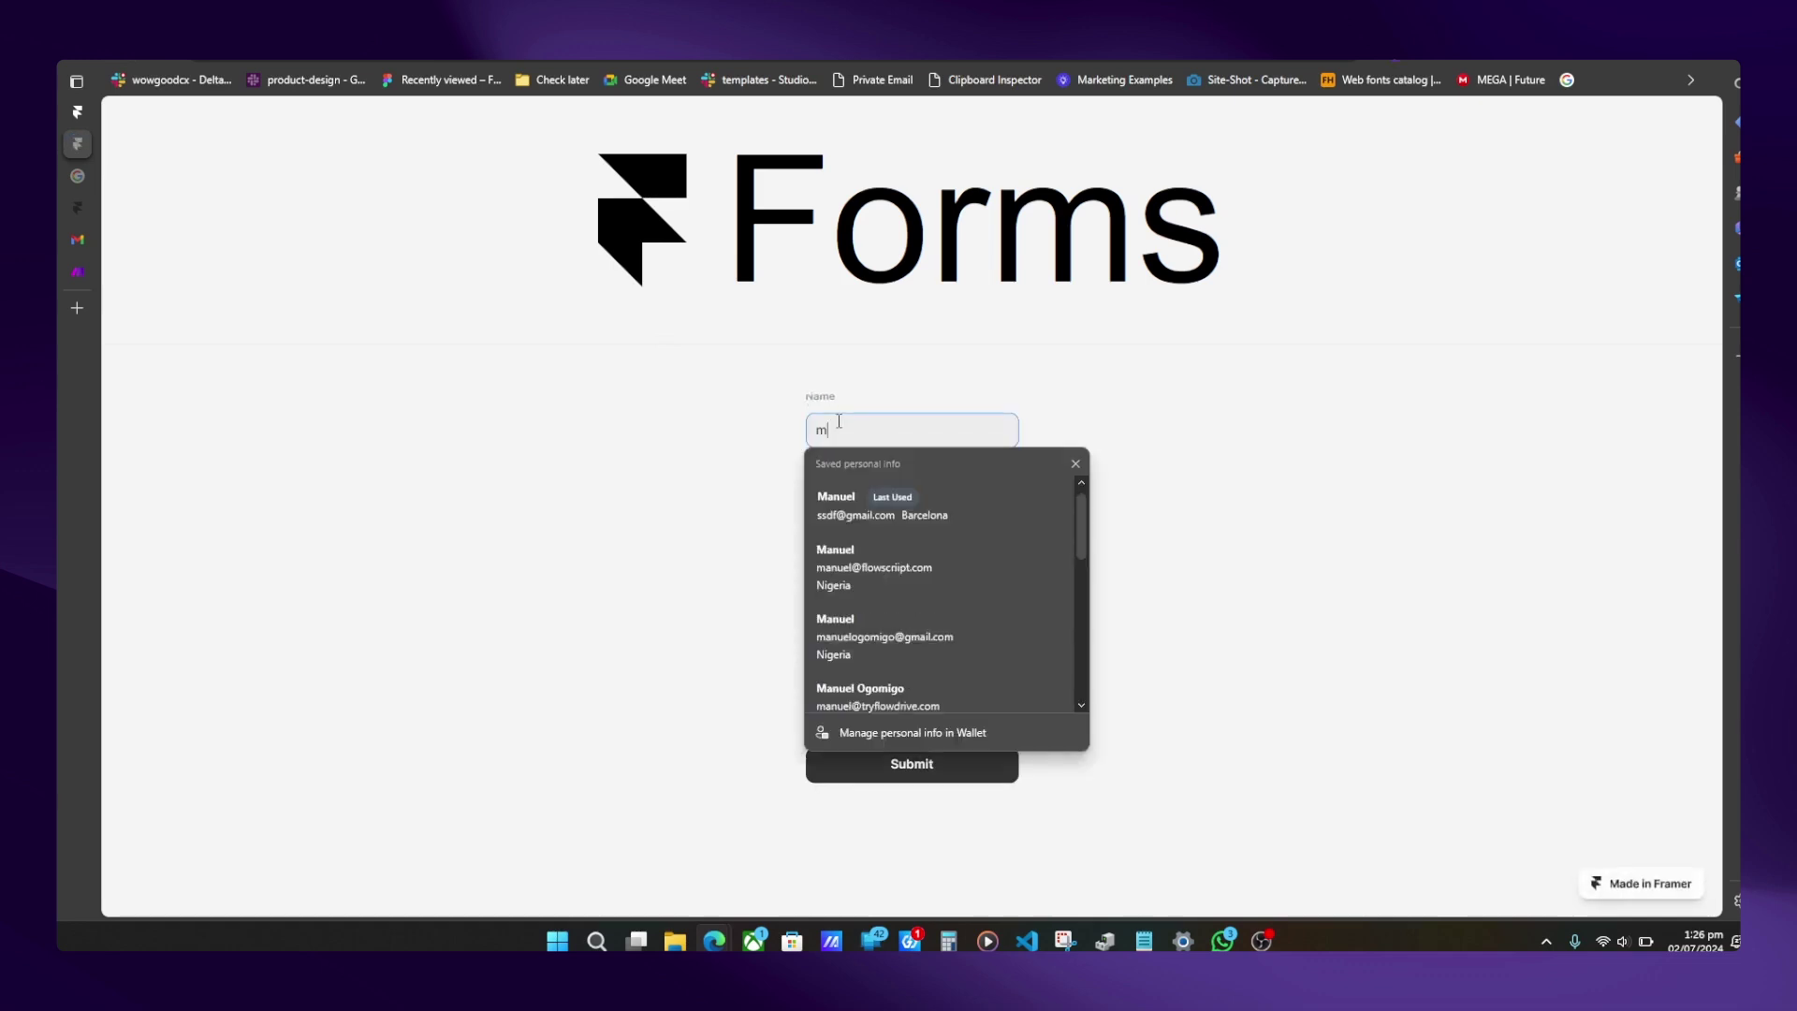
click(837, 515)
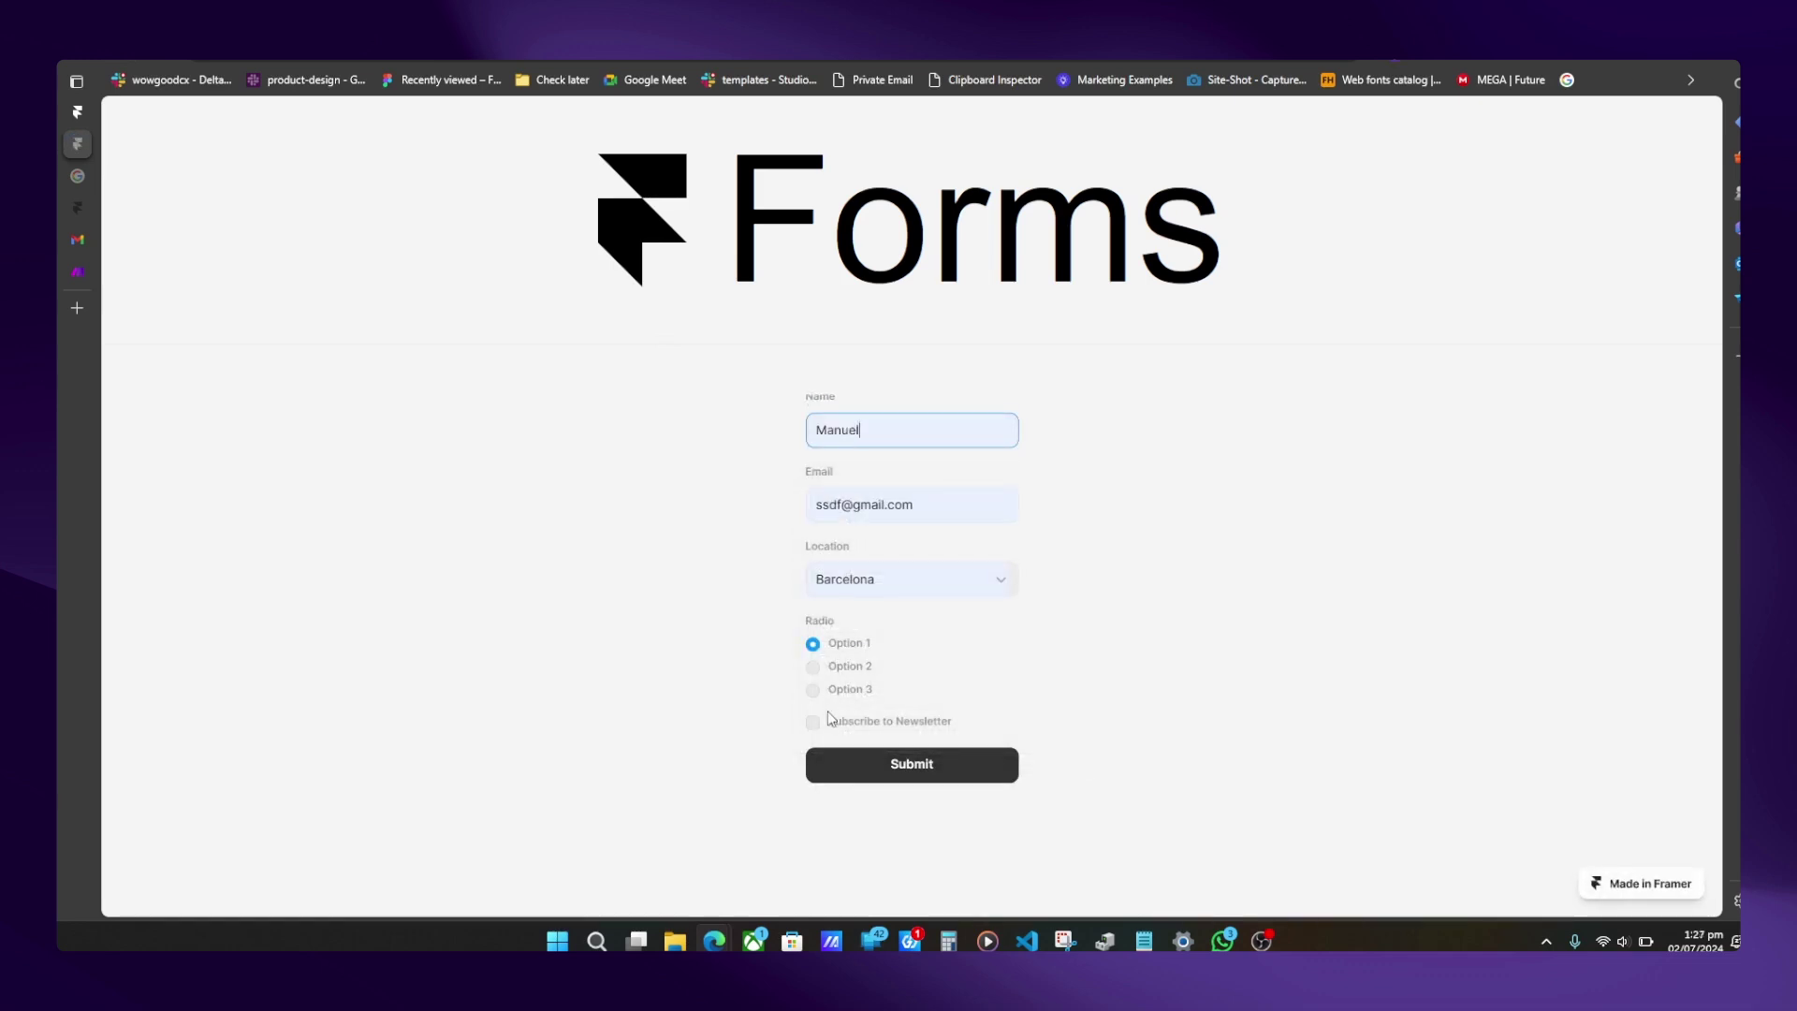
click(812, 722)
click(872, 764)
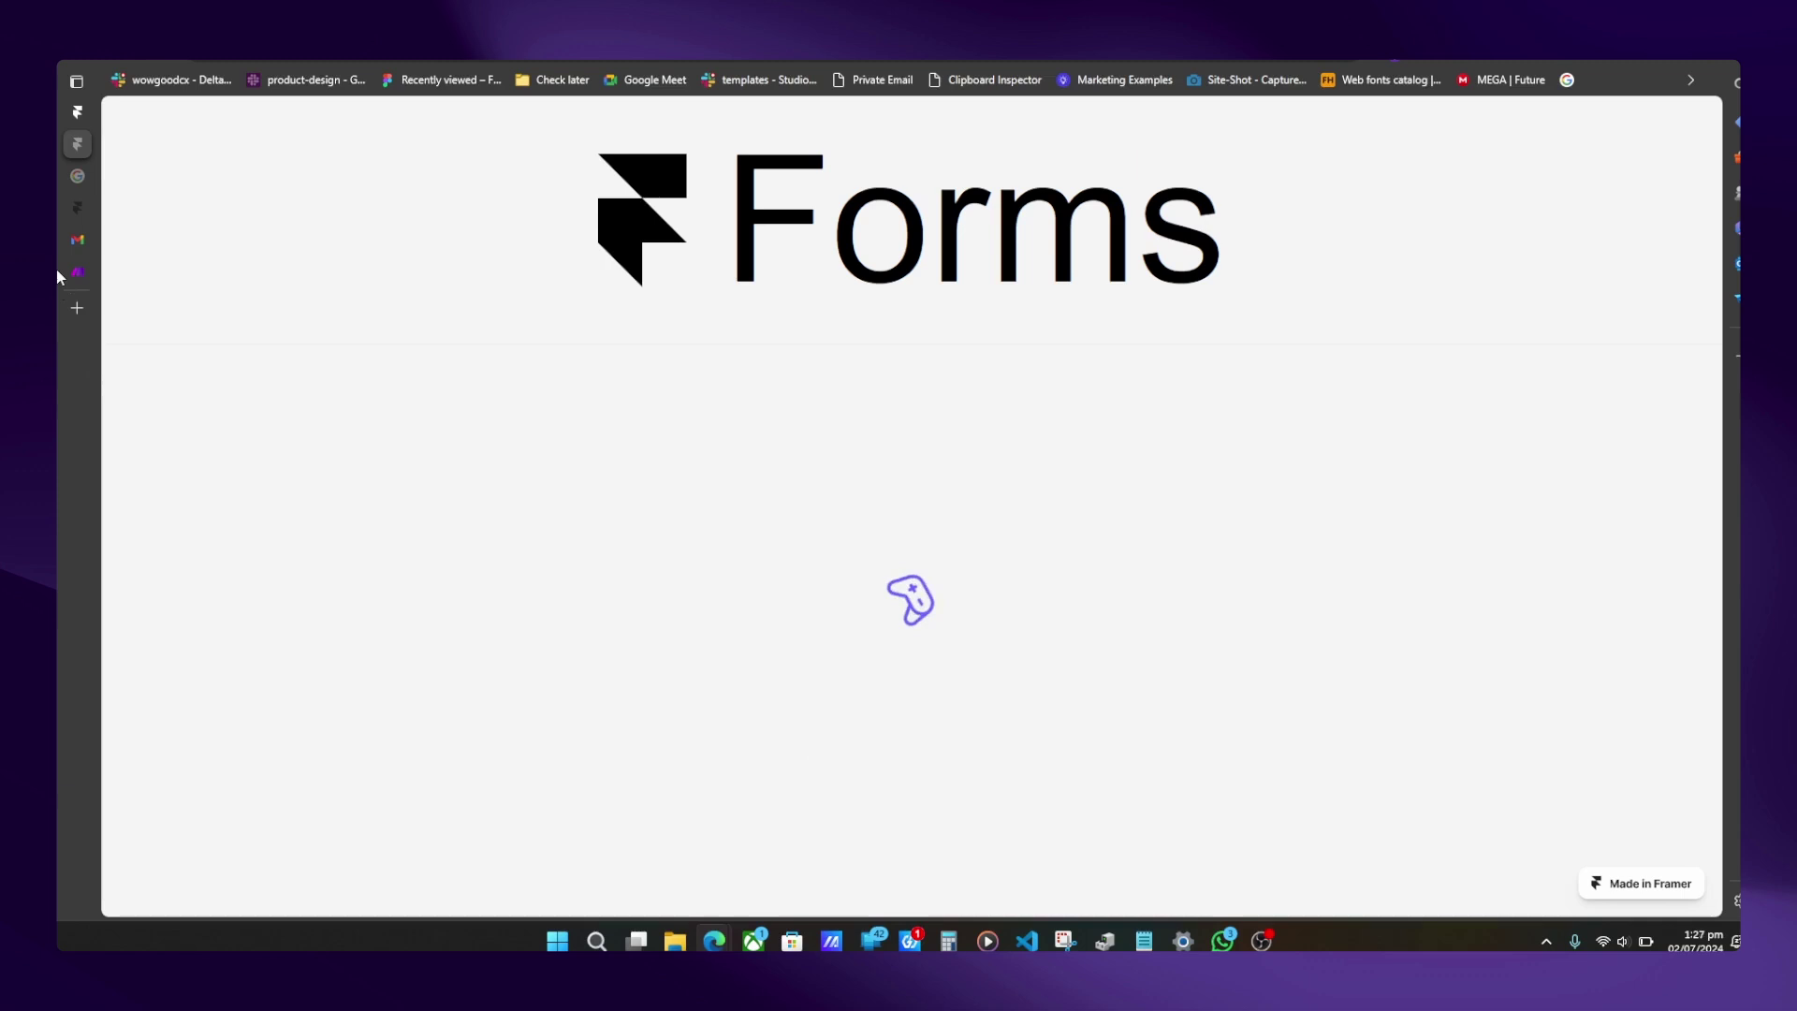
- Run the Make webhook scenario once, using the existing queued submission data
mouse_move(58, 268)
click(126, 270)
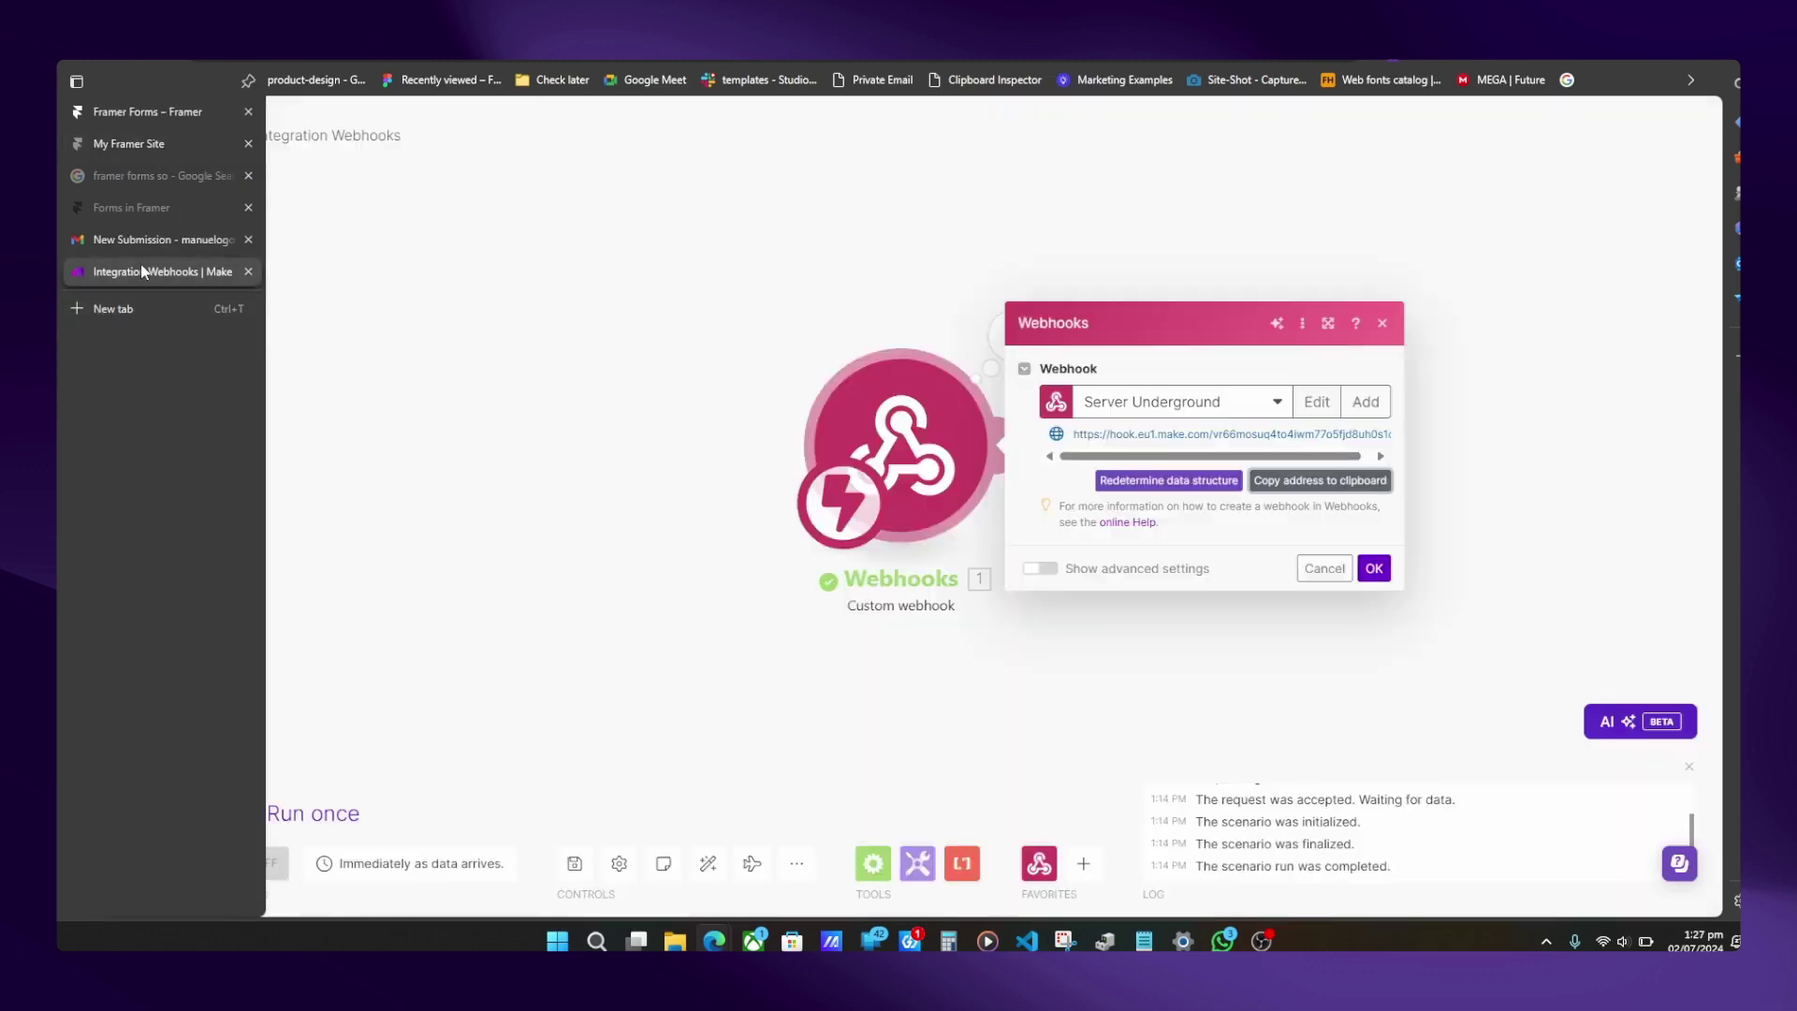
click(241, 809)
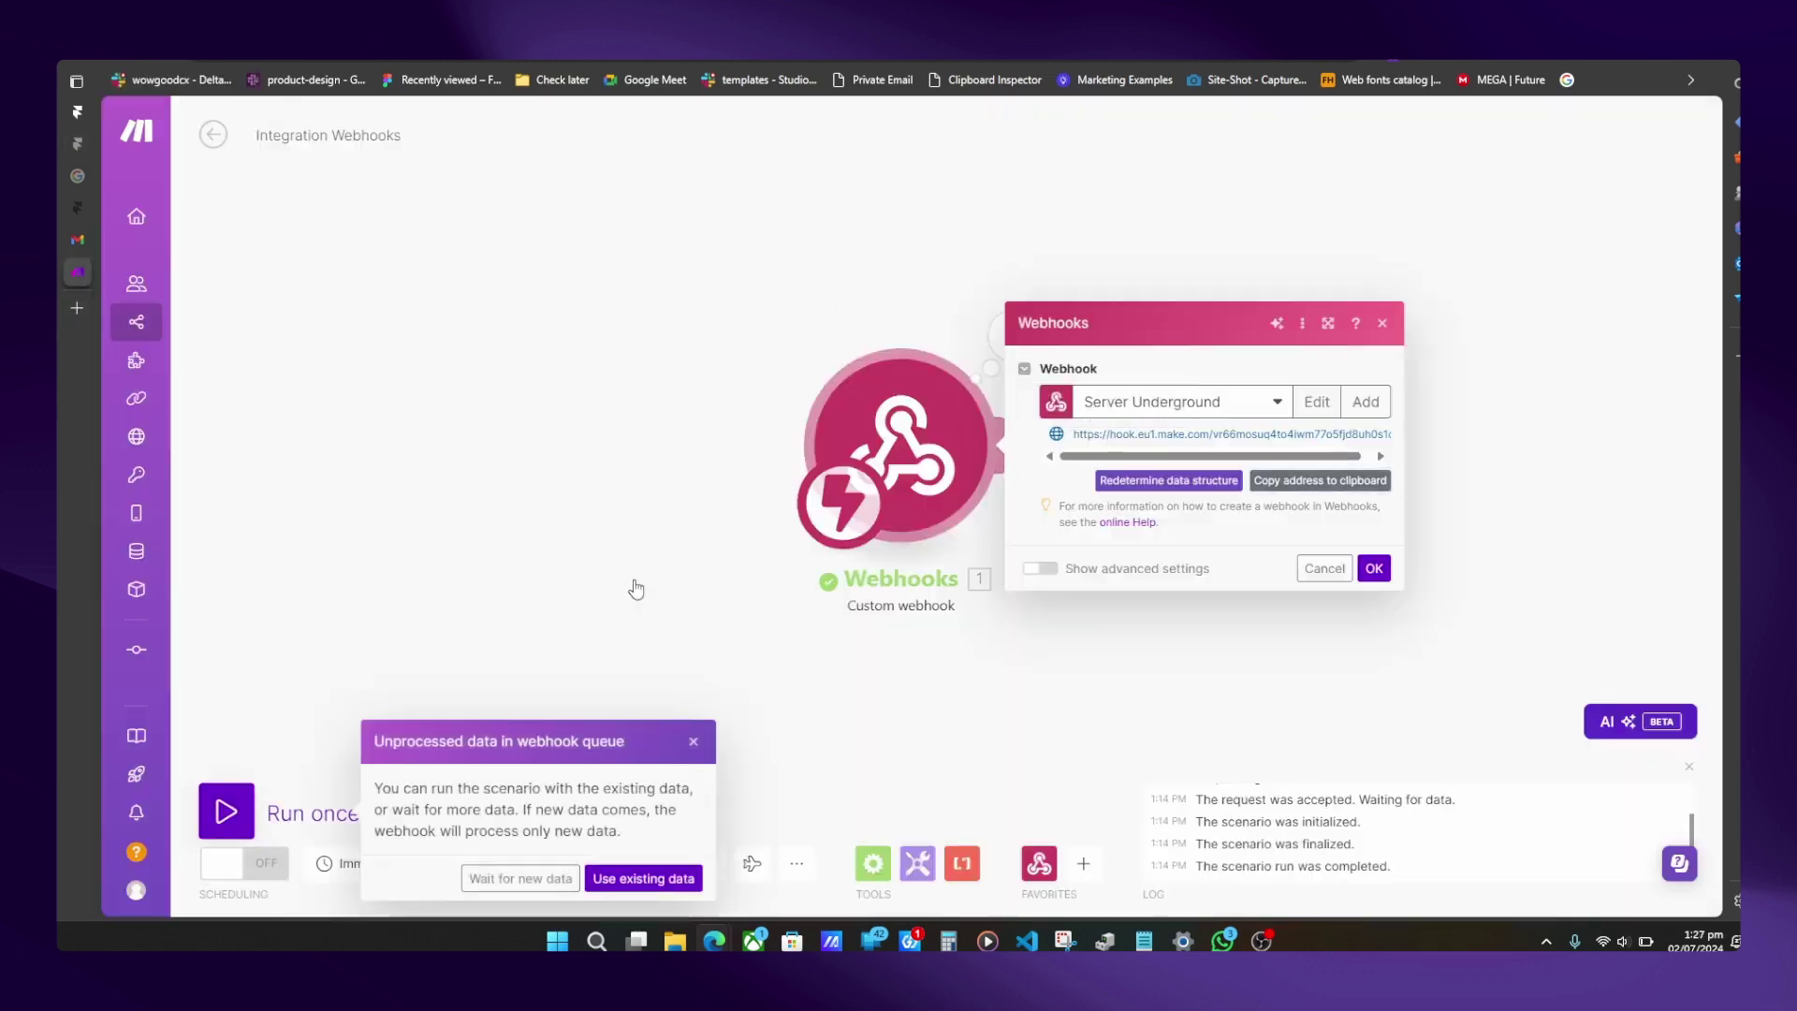
click(643, 878)
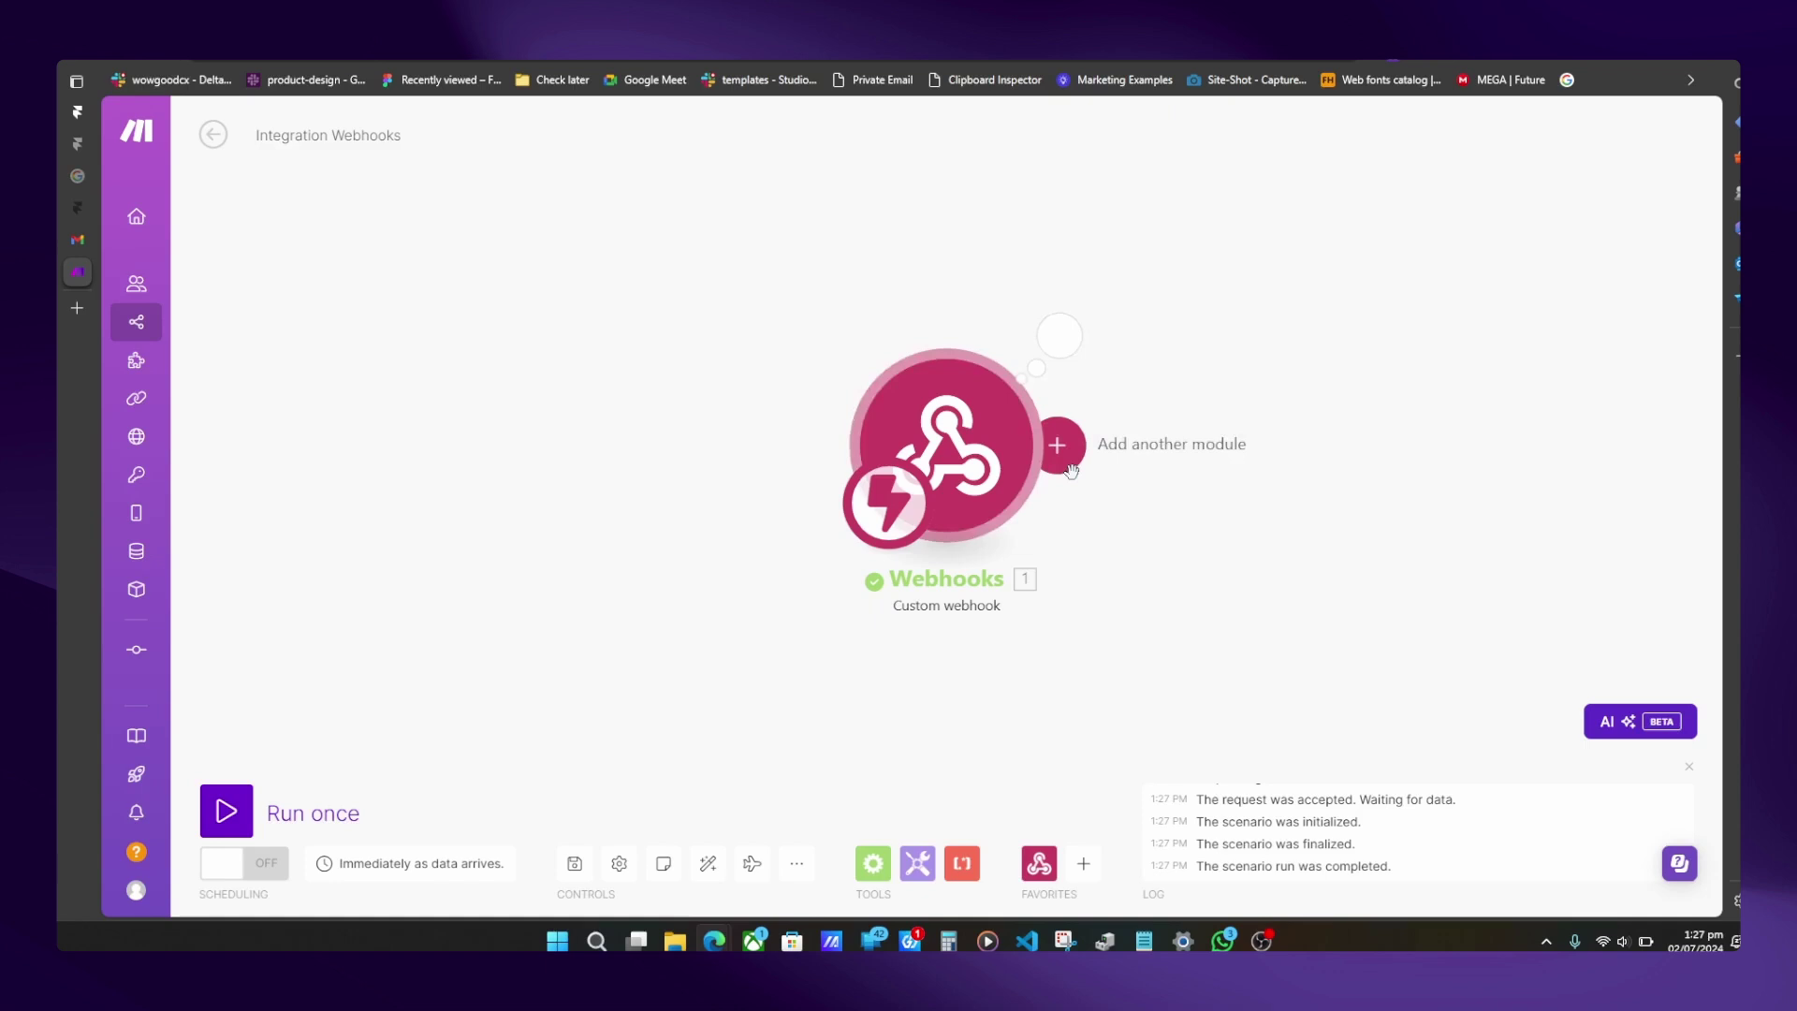